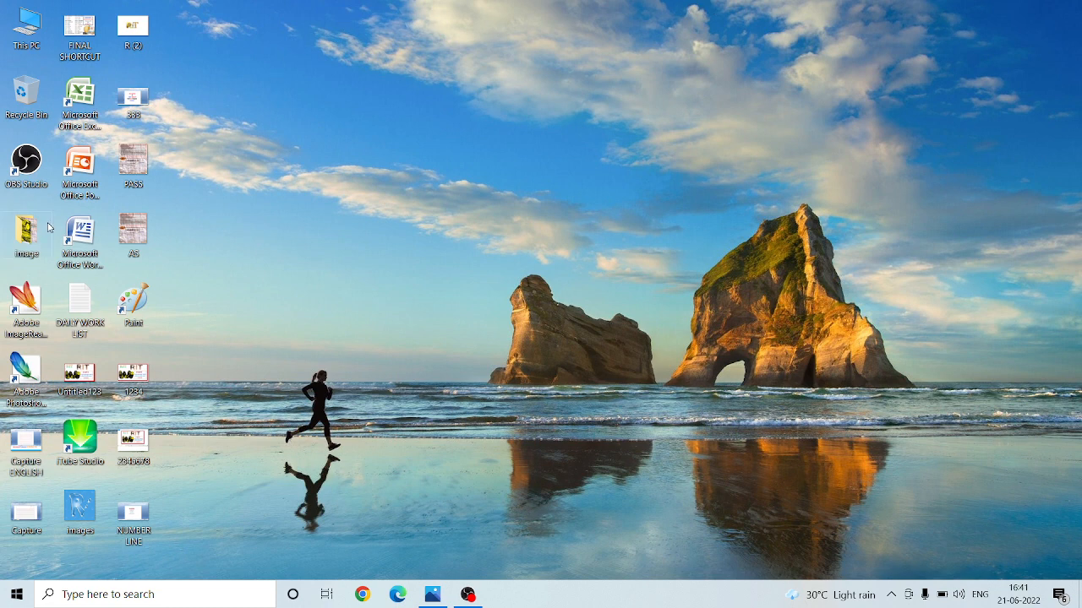
# - Open a blank Word document and the On-Screen Keyboard, placing the keyboard lower so the page's text area stays uncovered
pyautogui.doubleClick(85, 242)
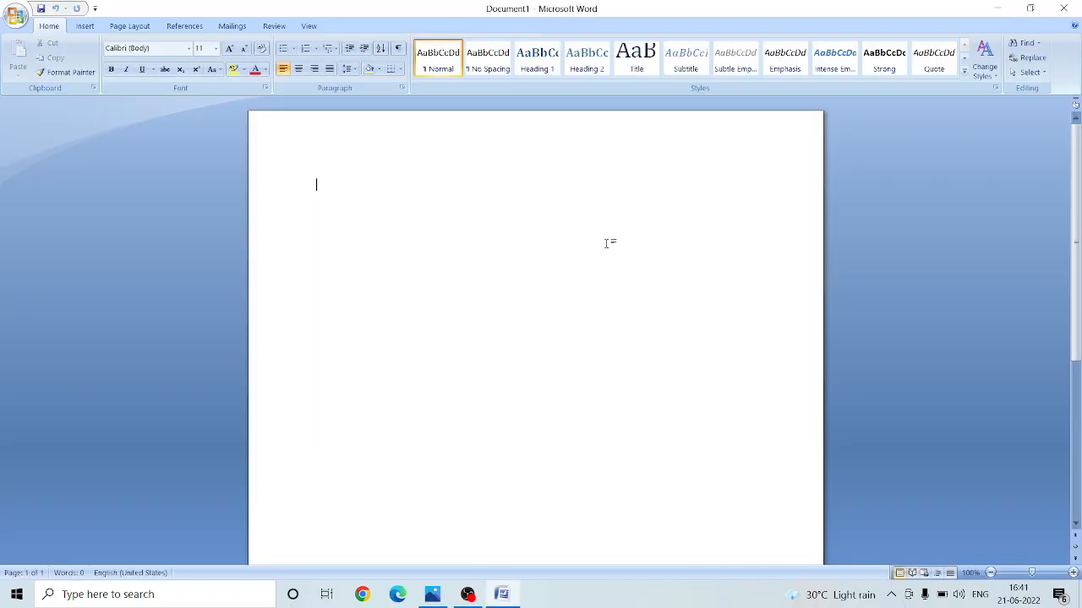
pyautogui.click(113, 595)
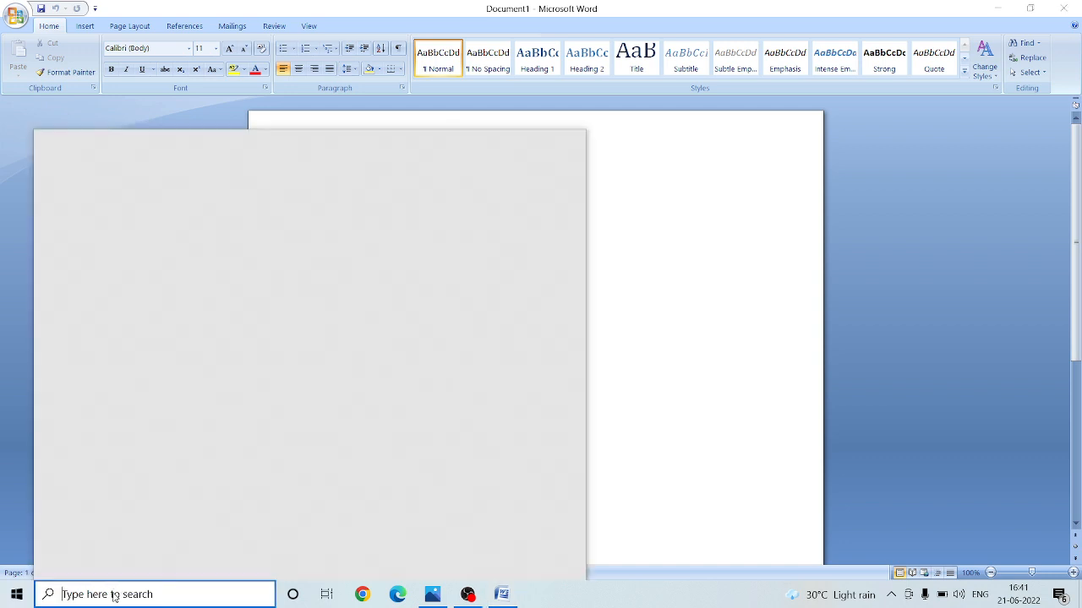
pyautogui.write('SCRE')
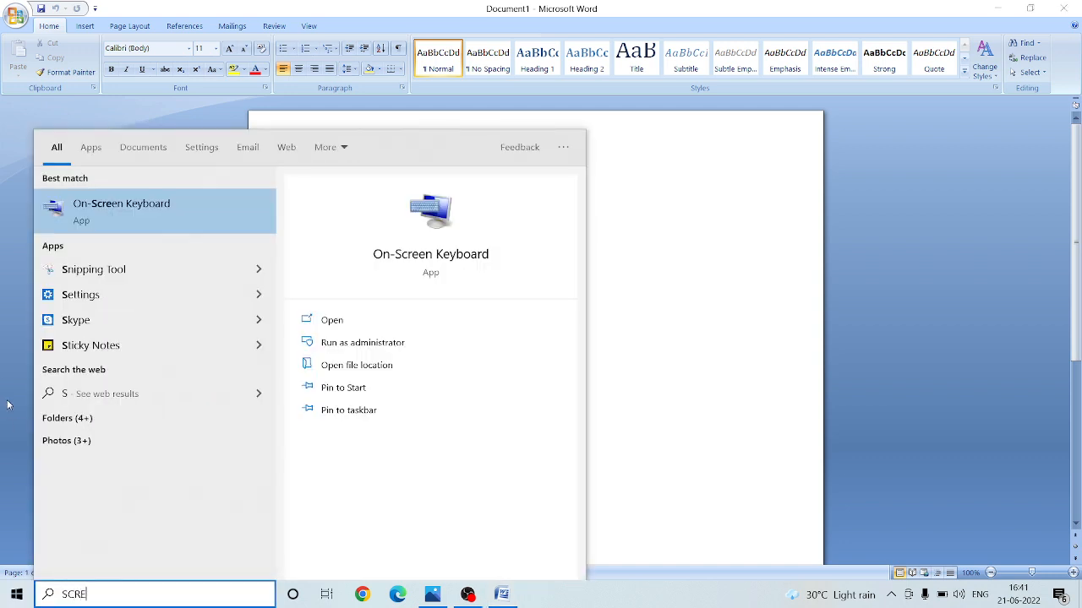
pyautogui.click(124, 220)
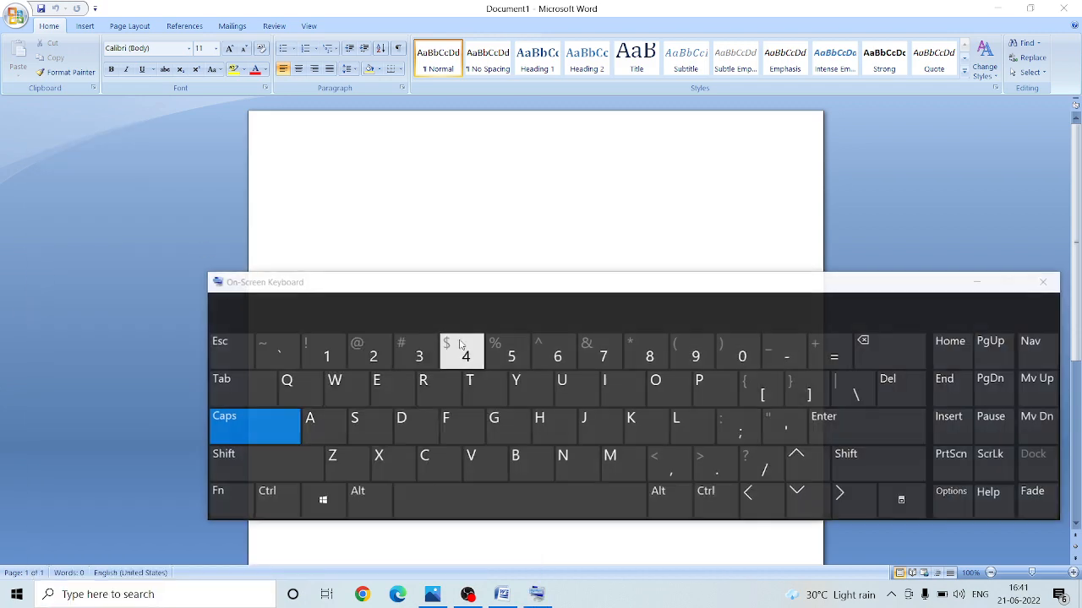
pyautogui.moveTo(499, 291); pyautogui.dragTo(423, 348)
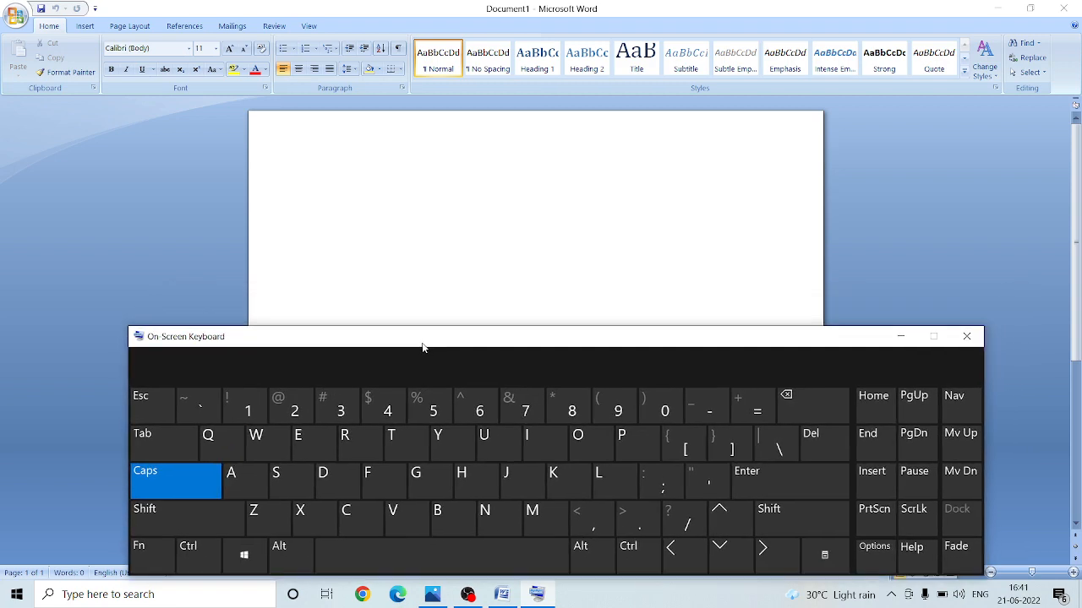
# - Enter "I AM A STUDENT." as the document's first line using the on-screen keyboard
pyautogui.click(375, 141)
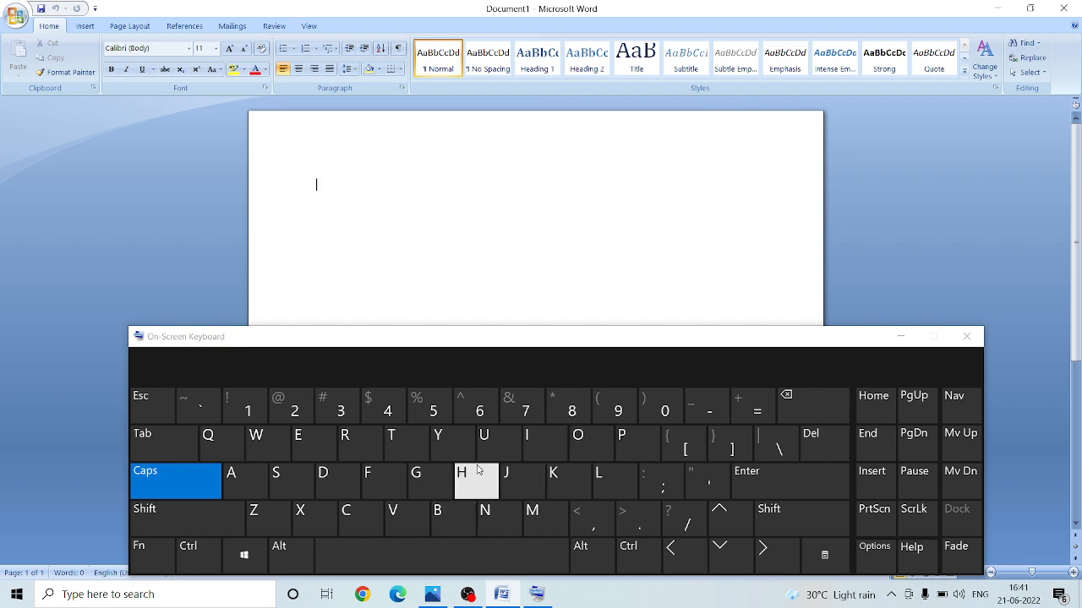
pyautogui.click(549, 451)
pyautogui.click(431, 557)
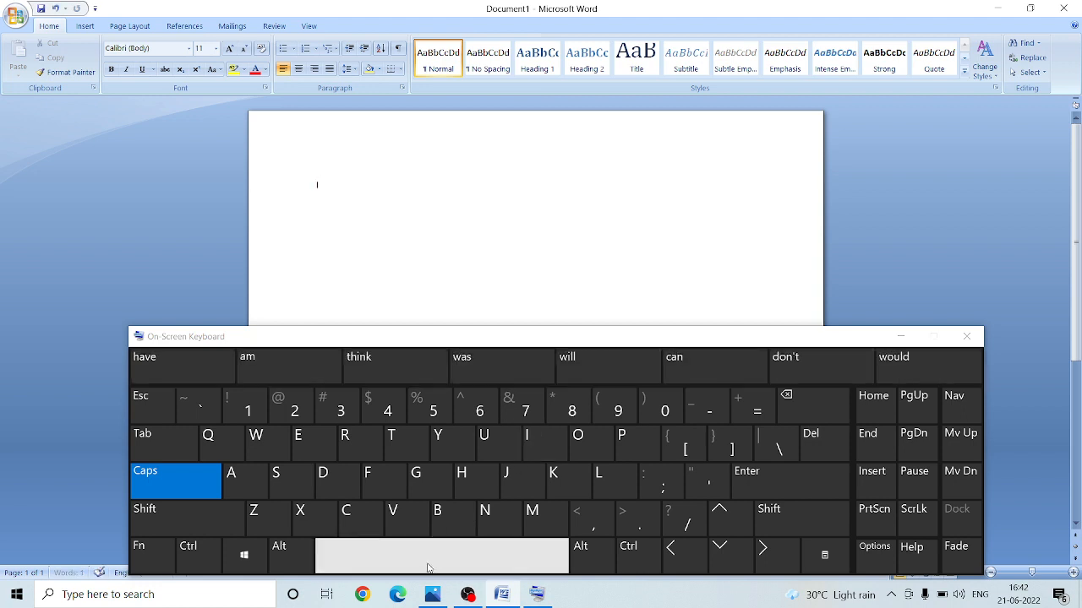
pyautogui.click(231, 481)
pyautogui.click(531, 512)
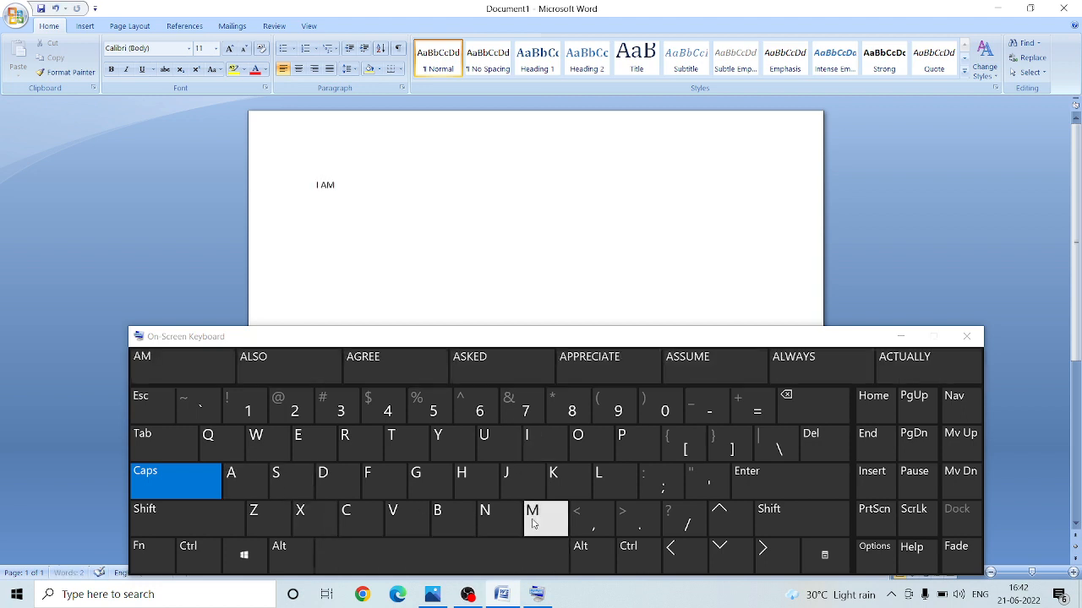
pyautogui.click(429, 551)
pyautogui.click(252, 485)
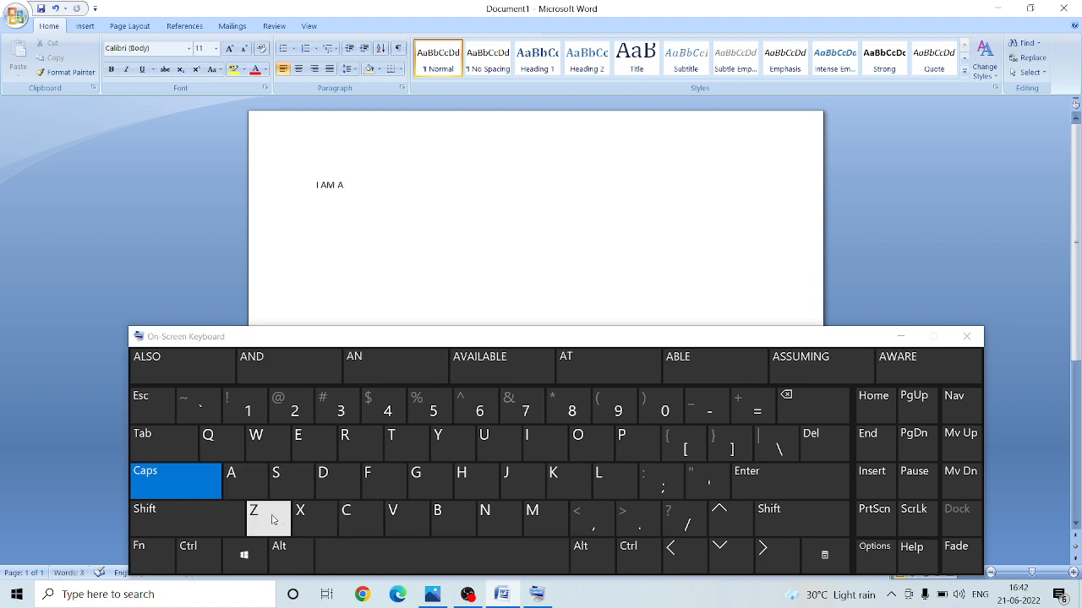
pyautogui.click(394, 558)
pyautogui.click(283, 480)
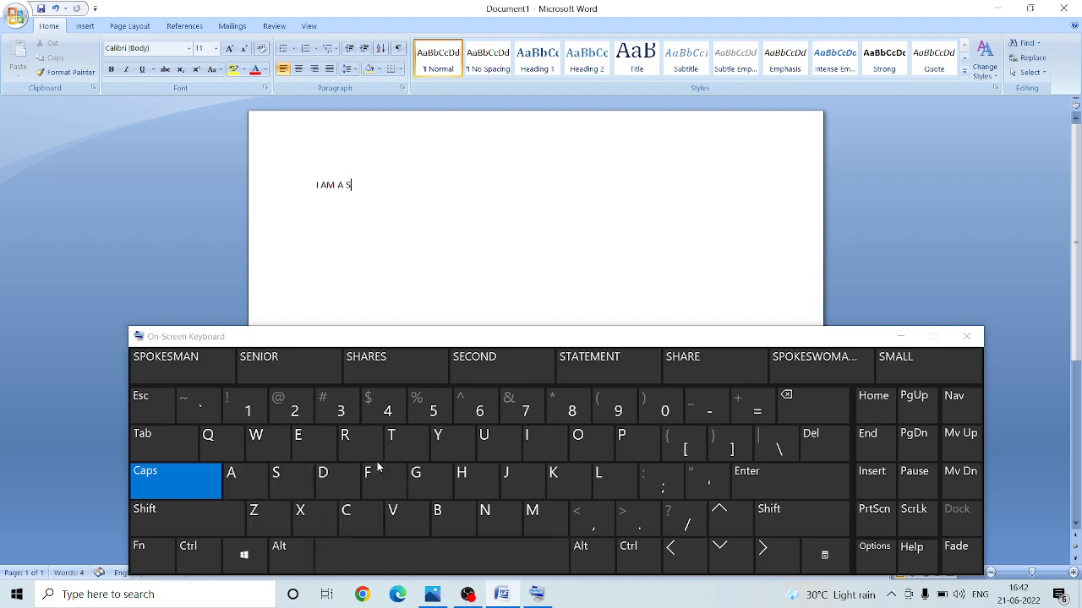
pyautogui.click(387, 448)
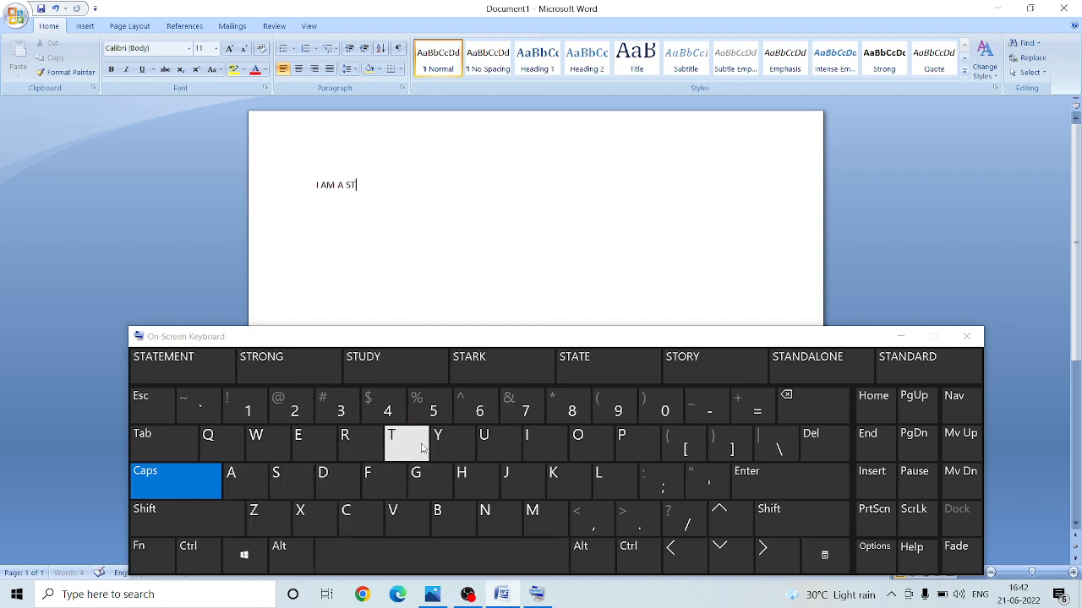
pyautogui.click(494, 448)
pyautogui.click(351, 475)
pyautogui.click(314, 448)
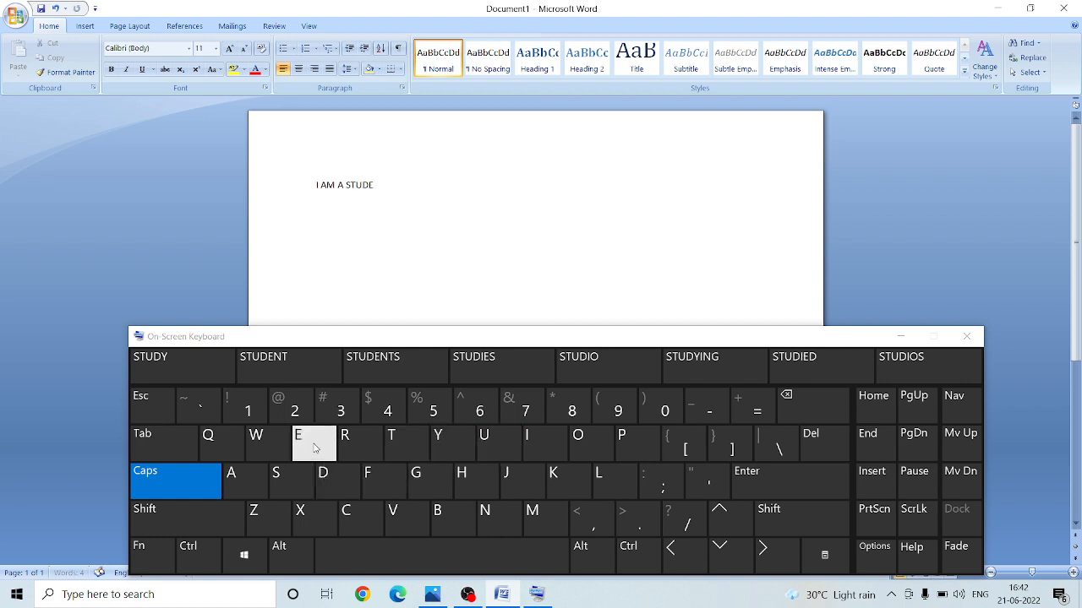
pyautogui.click(485, 512)
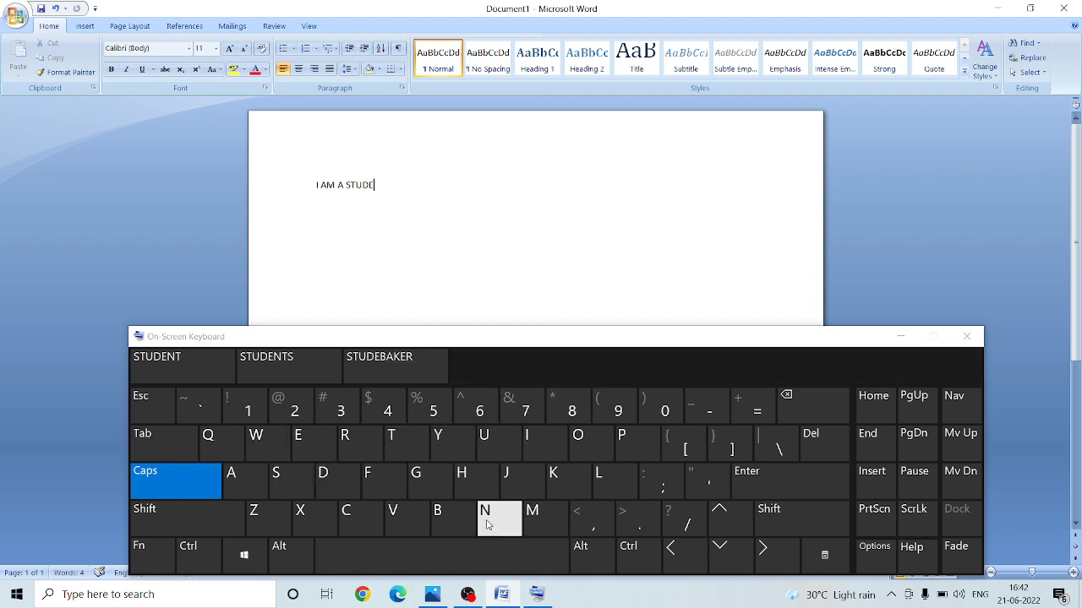
pyautogui.click(396, 440)
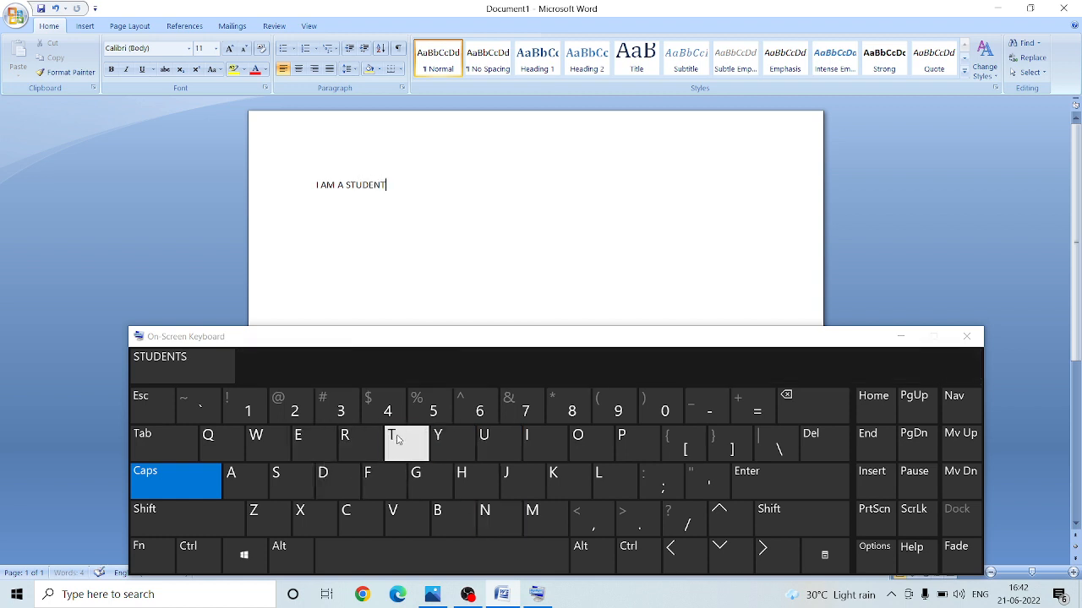
pyautogui.click(629, 522)
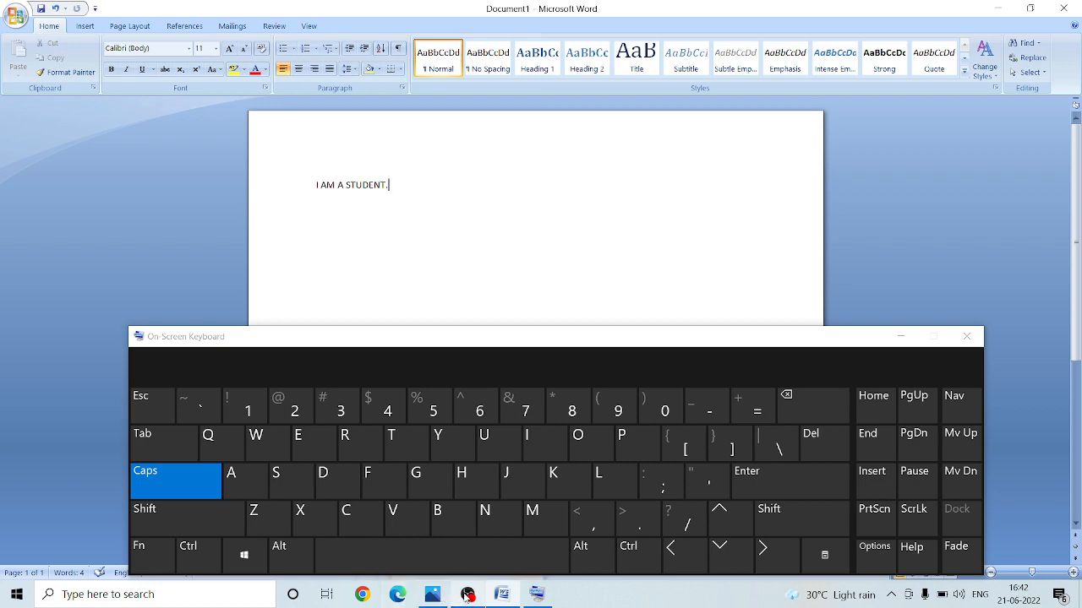
# - View the FINAL SHORTCUT.jpg list in Photos with the on-screen keyboard moved clear of it, and return to the Word document
pyautogui.click(433, 595)
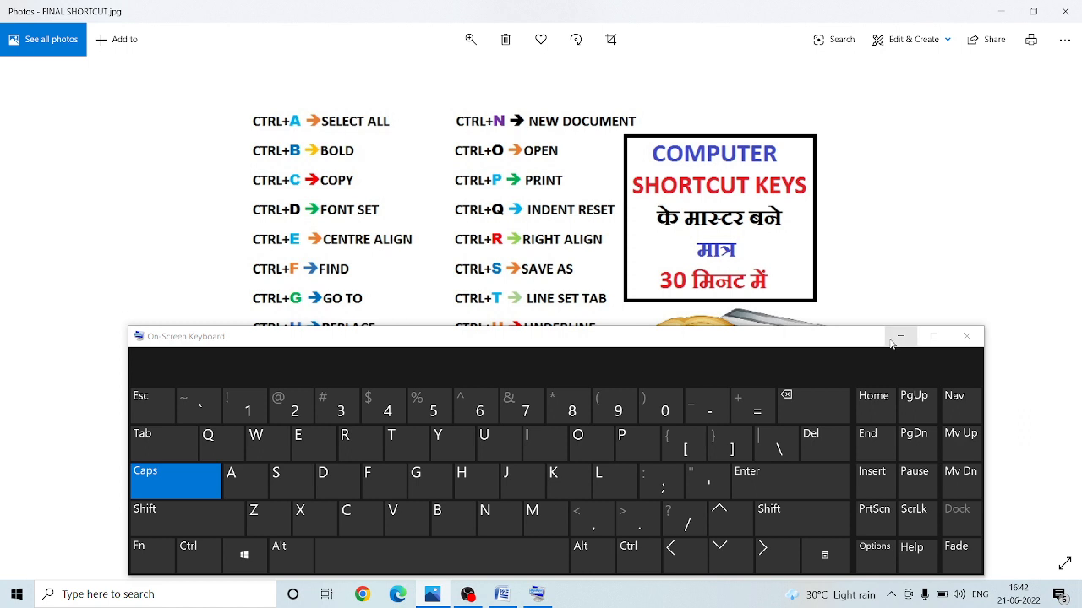
pyautogui.moveTo(828, 336); pyautogui.dragTo(811, 524)
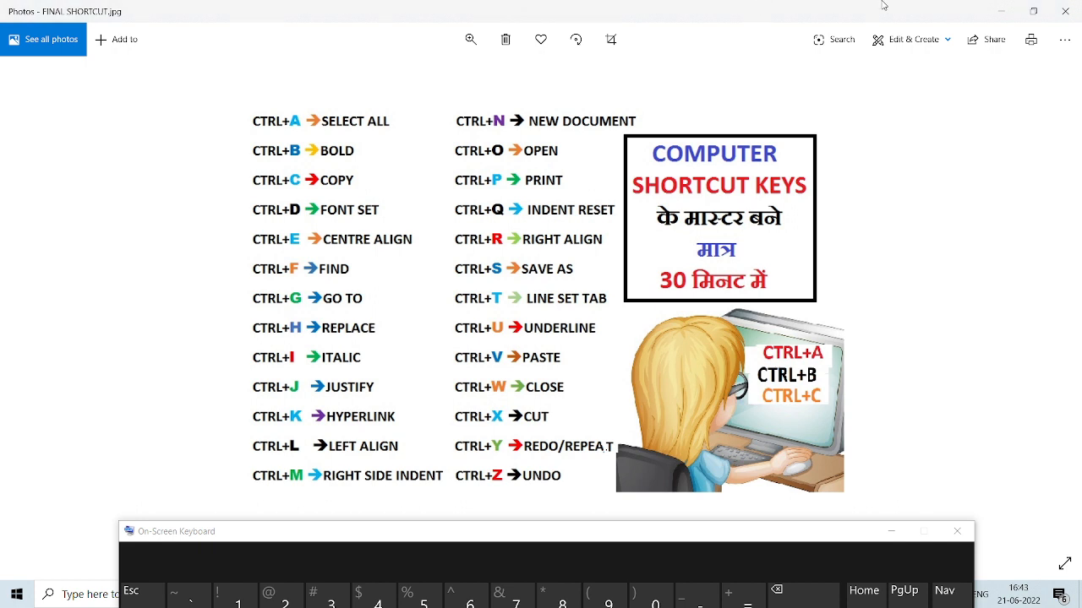
pyautogui.click(1001, 12)
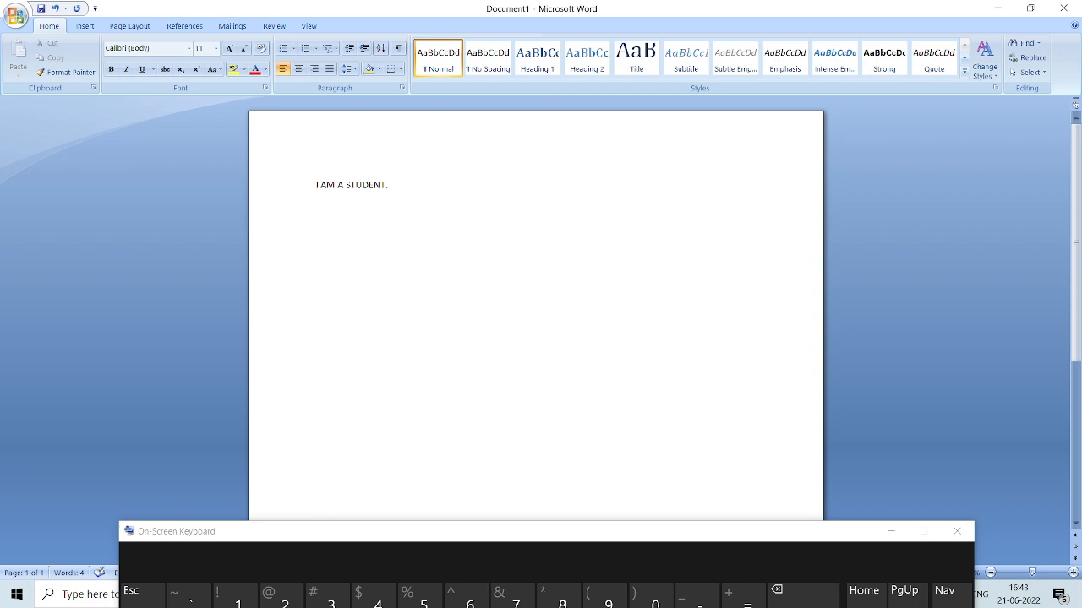
# - Add a second line with a boy's name followed by "IS A GOOD BOY." and start a new paragraph below it
pyautogui.press('Return')
pyautogui.write('RAI')
pyautogui.write('JA')
pyautogui.write(' IS AG')
pyautogui.write('O')
pyautogui.press('BackSpace')
pyautogui.press('BackSpace')
pyautogui.write('GOOD BOY')
pyautogui.press('Return')
pyautogui.write('CTRL')
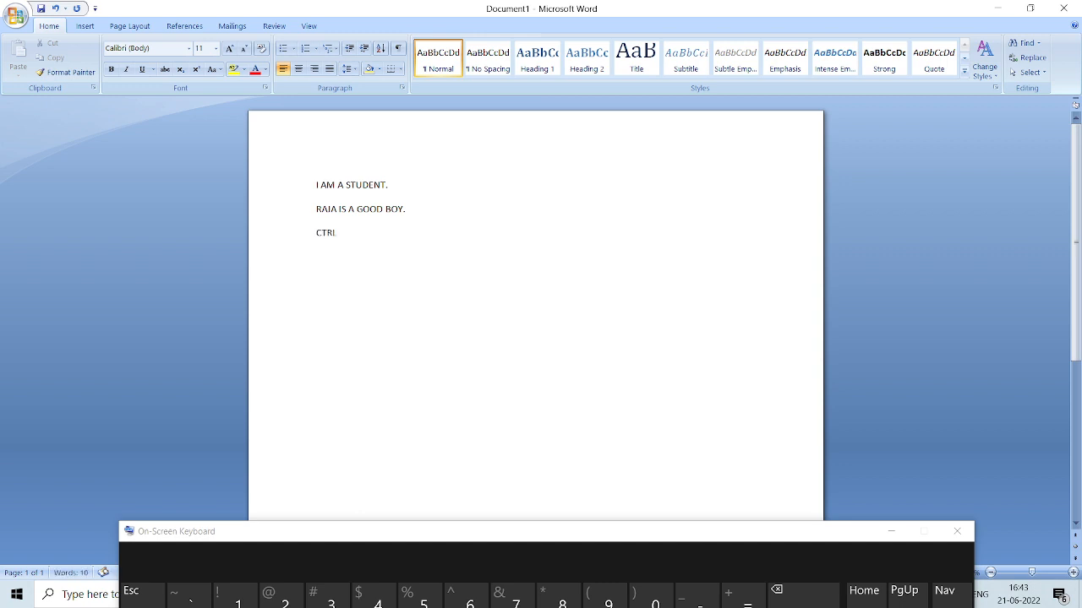
pyautogui.write('+A')
pyautogui.press('BackSpace')
pyautogui.press('BackSpace')
pyautogui.press('BackSpace')
pyautogui.press('BackSpace')
pyautogui.press('BackSpace')
pyautogui.press('BackSpace')
pyautogui.press('BackSpace')
# - Bring the on-screen keyboard fully into view and use it to select the whole document, clearing the selection at the end
pyautogui.moveTo(622, 532); pyautogui.dragTo(652, 349)
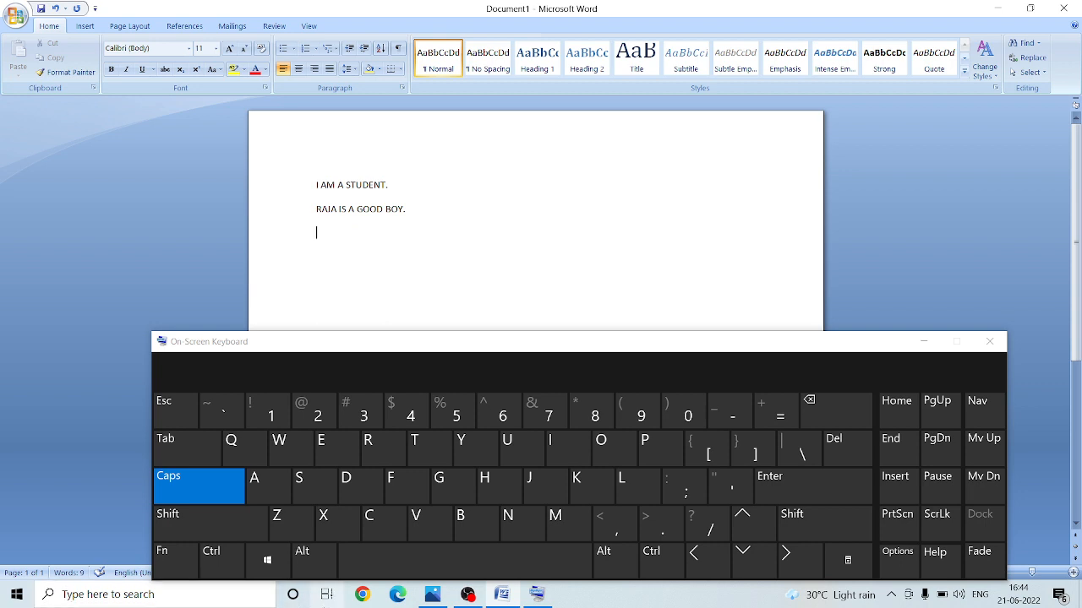
pyautogui.click(222, 561)
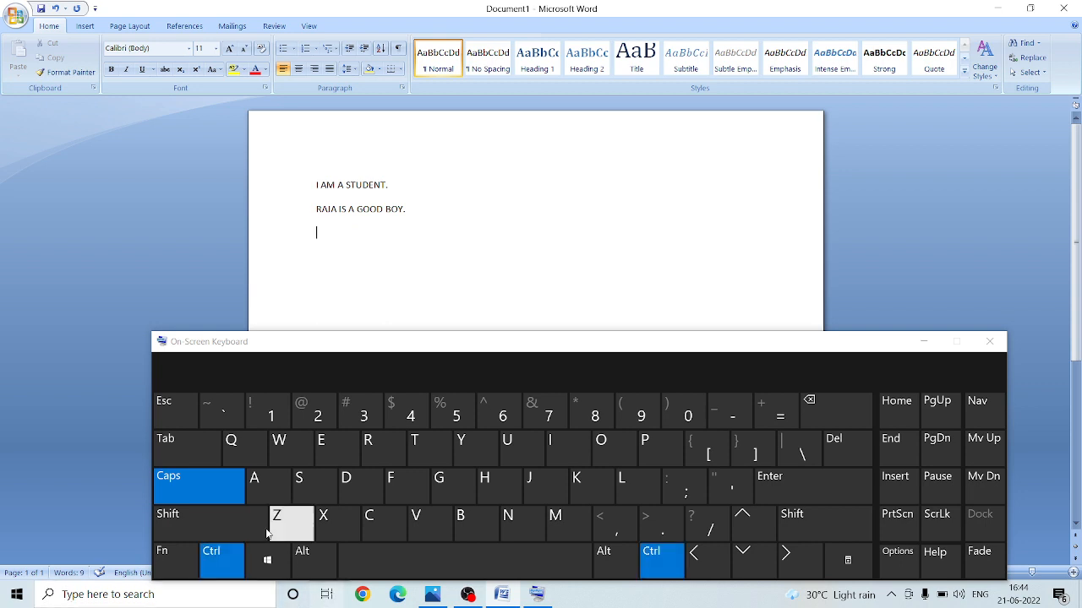
pyautogui.click(256, 482)
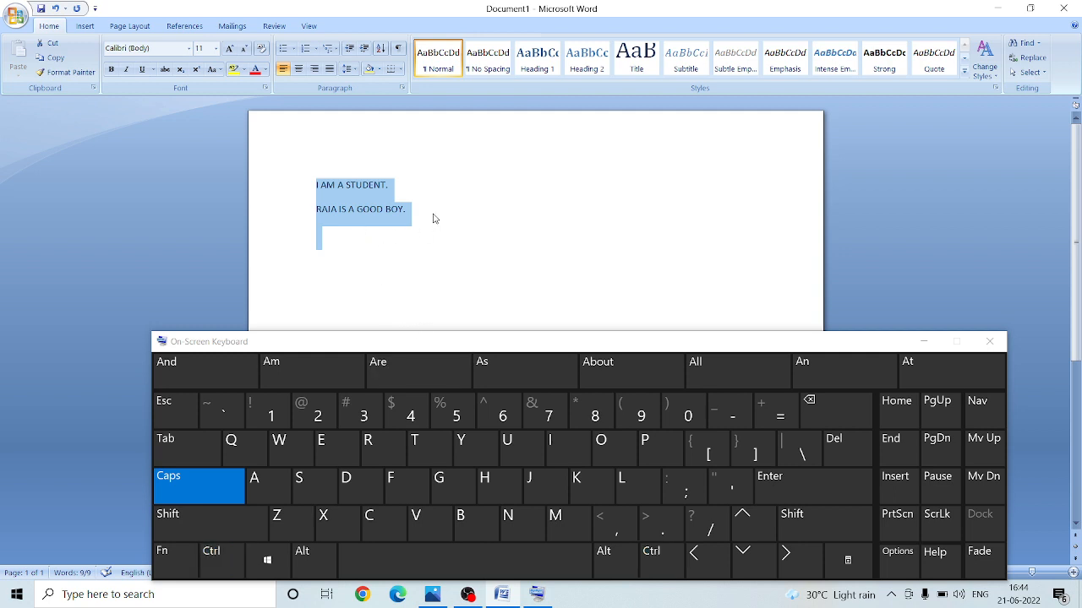
pyautogui.click(432, 218)
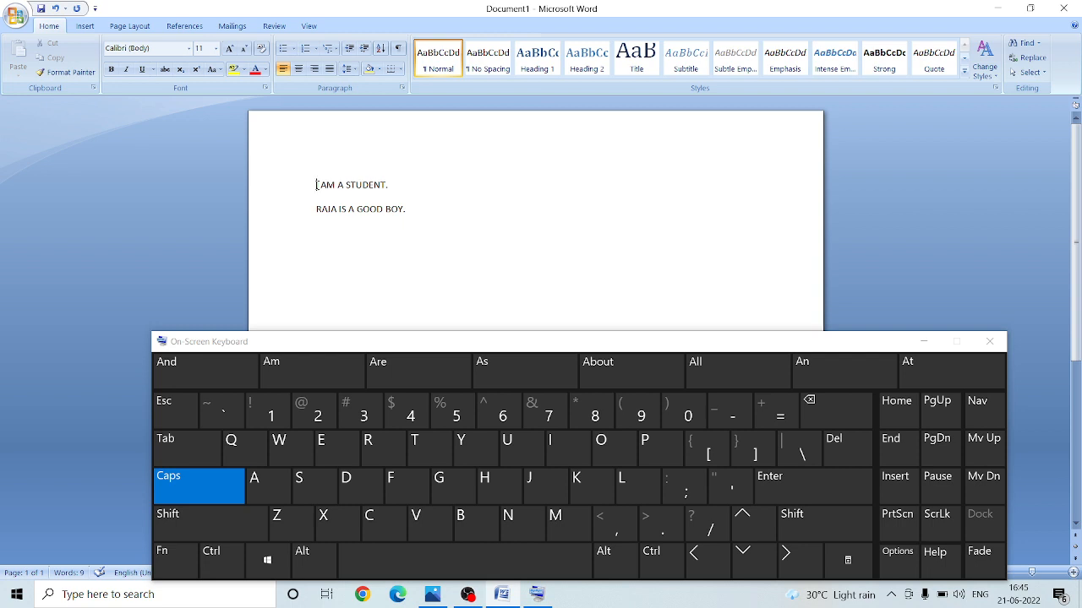
# - Make the first line, "I AM A STUDENT.", bold using the on-screen keyboard
pyautogui.moveTo(316, 184); pyautogui.dragTo(400, 182)
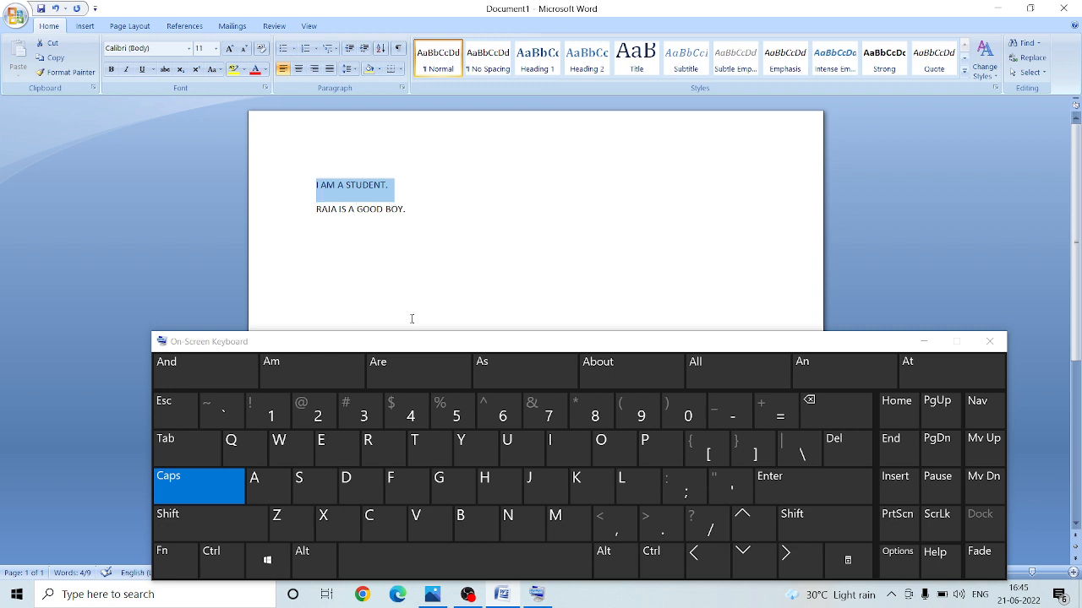
pyautogui.click(218, 559)
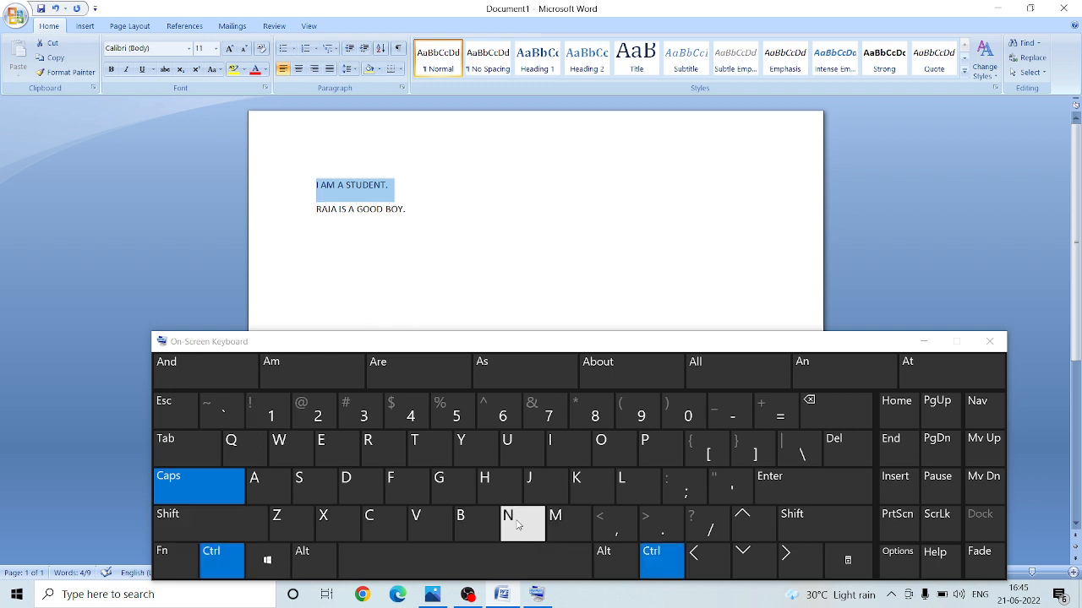
pyautogui.click(478, 524)
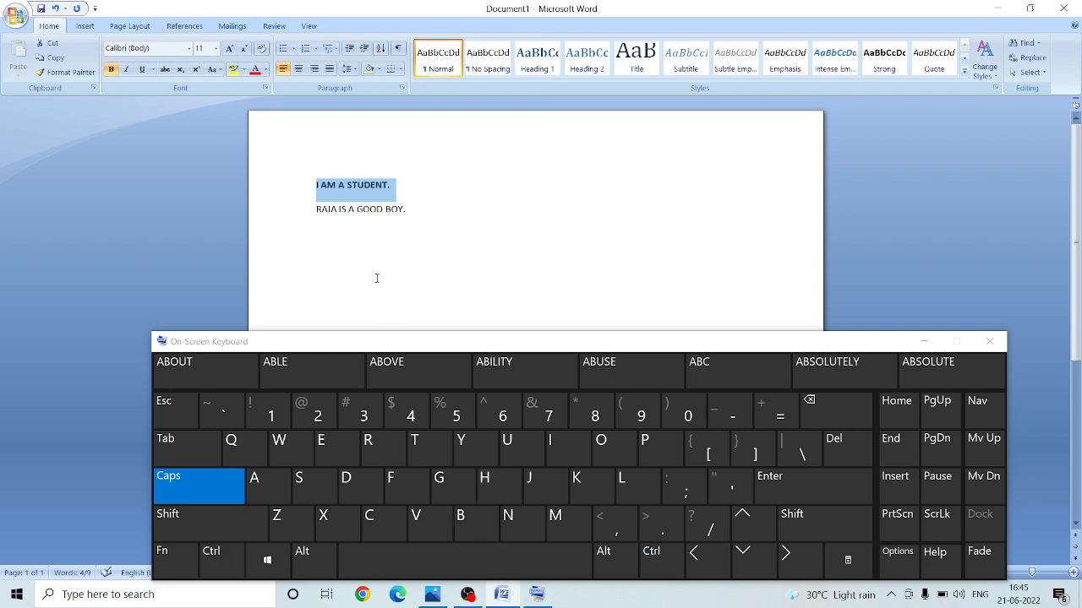
pyautogui.click(404, 211)
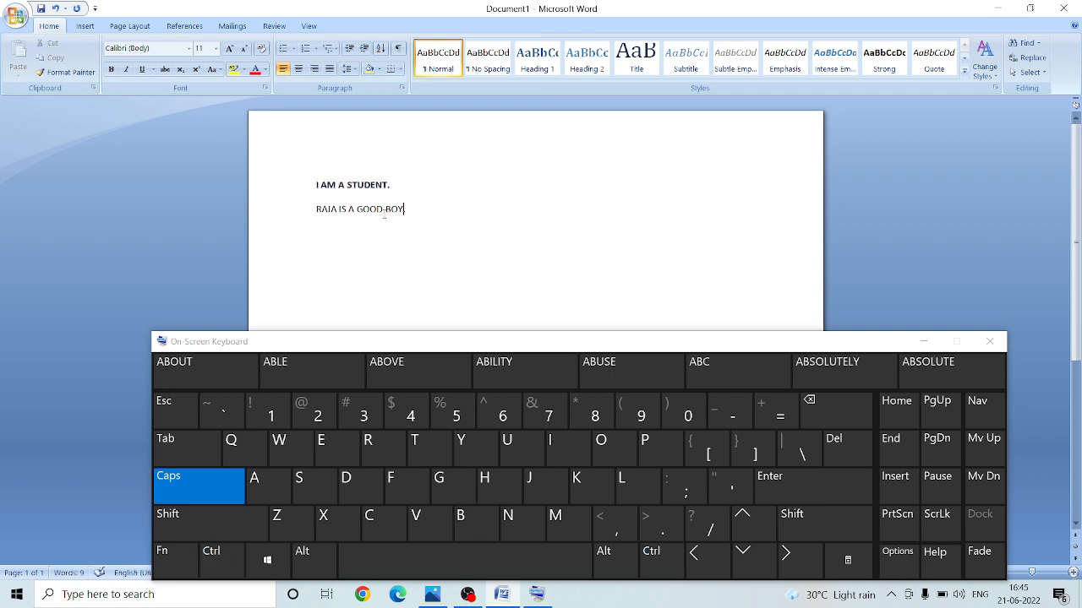
# - Apply bold to the entire second line, ending in "IS A GOOD BOY."
pyautogui.moveTo(316, 211); pyautogui.dragTo(416, 211)
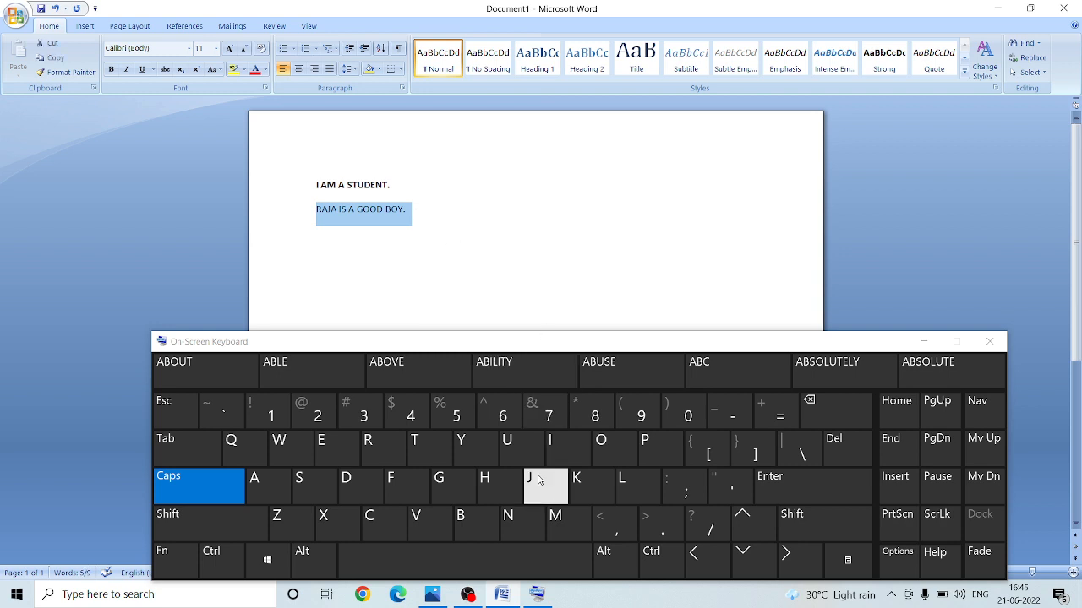
pyautogui.press('ctrl')
pyautogui.click(475, 520)
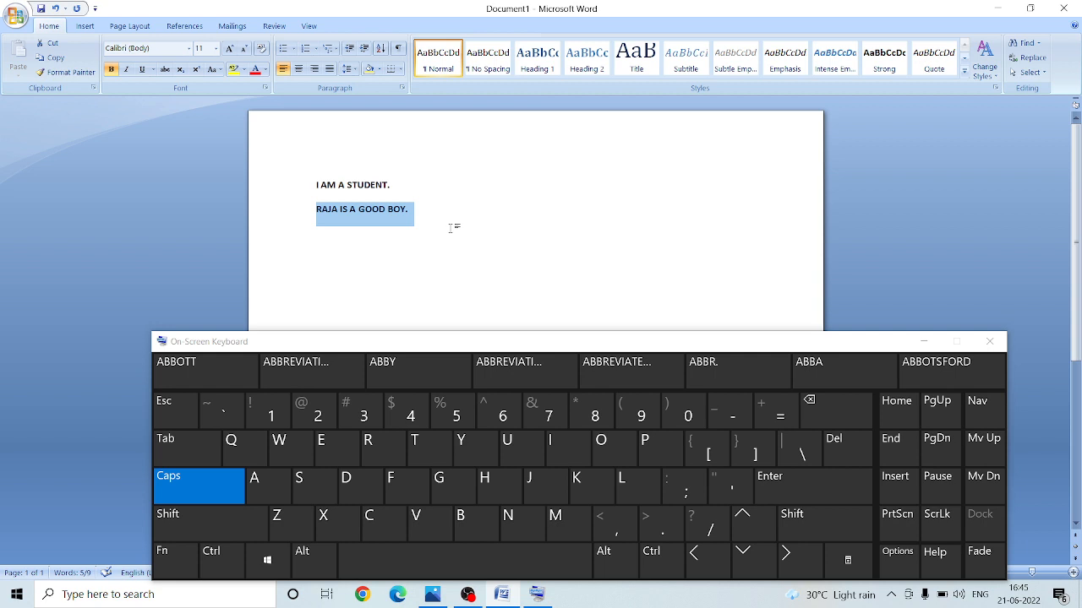
# - Add a third line below with a person's name followed by "IS A VERY HONEST STUDENT."
pyautogui.click(426, 212)
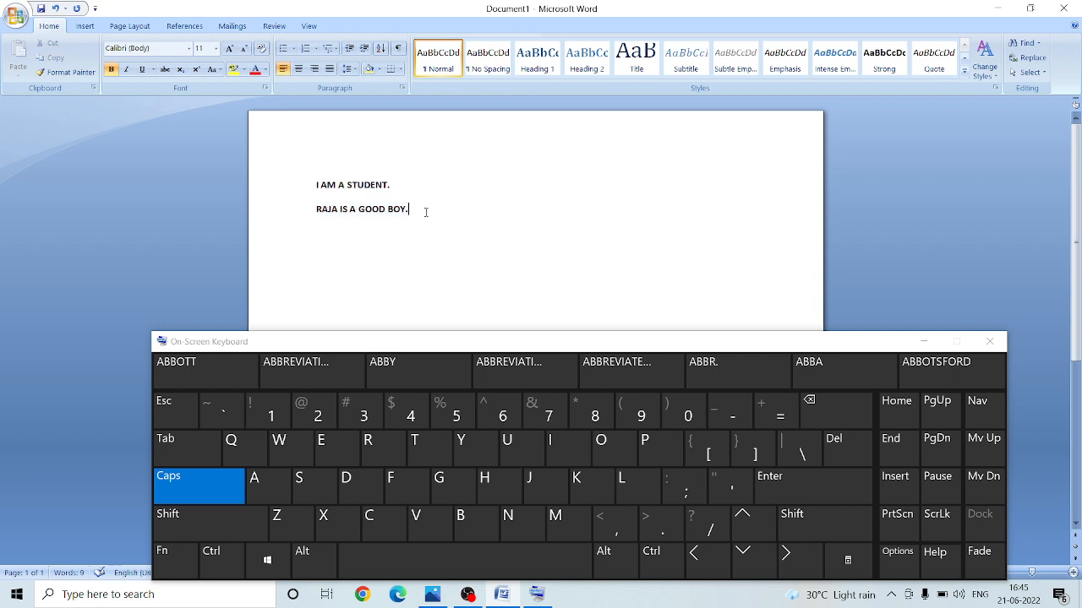
pyautogui.press('Return')
pyautogui.write('GUDDU IS A VER')
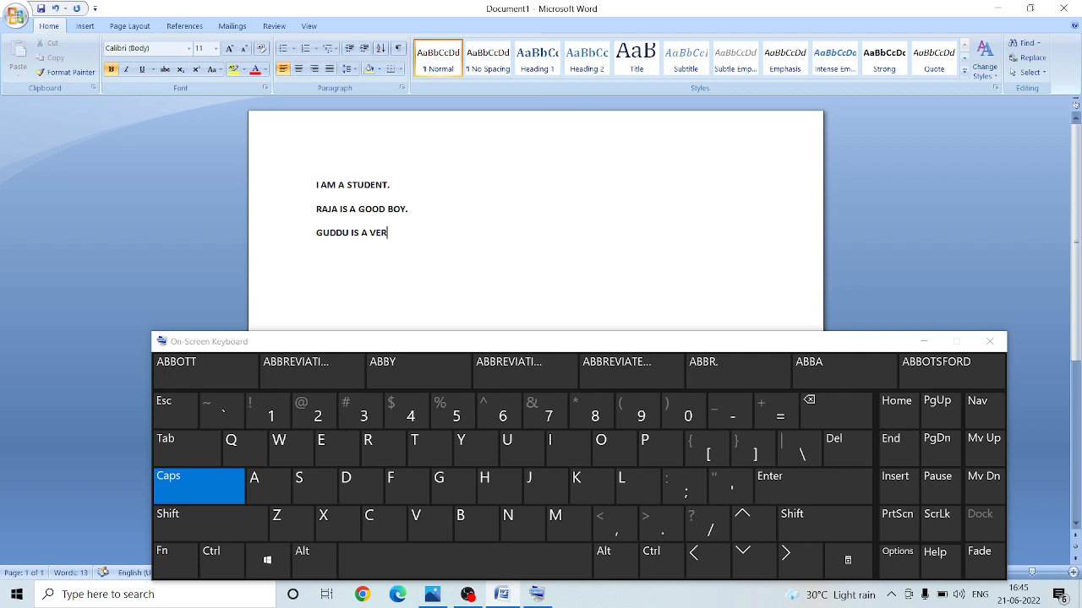
pyautogui.write('Y HONEST STUDENT.')
# - Remove the bold formatting from the entire third line
pyautogui.moveTo(316, 234); pyautogui.dragTo(490, 236)
pyautogui.hotkey('ctrl', 'c')
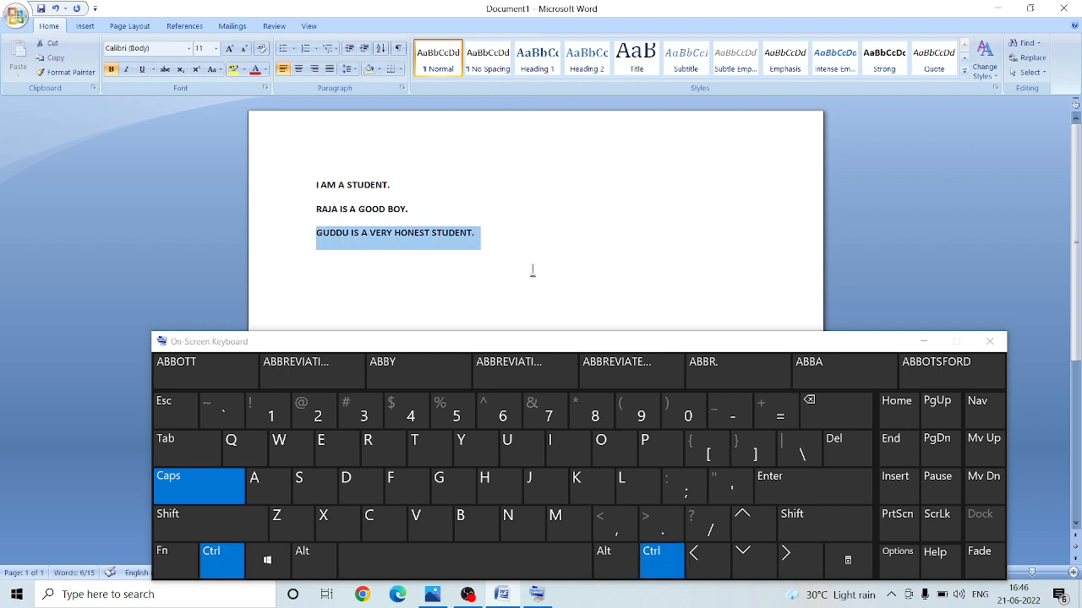
pyautogui.hotkey('ctrl', 'b')
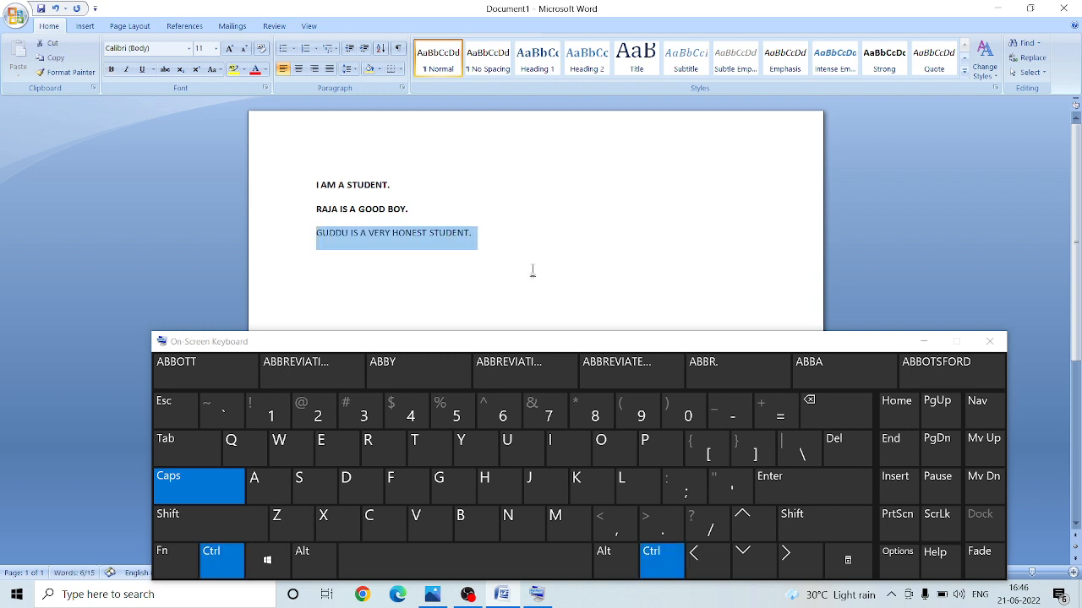
# - Select the entire third line, ending in "IS A VERY HONEST STUDENT.", and make it bold again
pyautogui.click(412, 229)
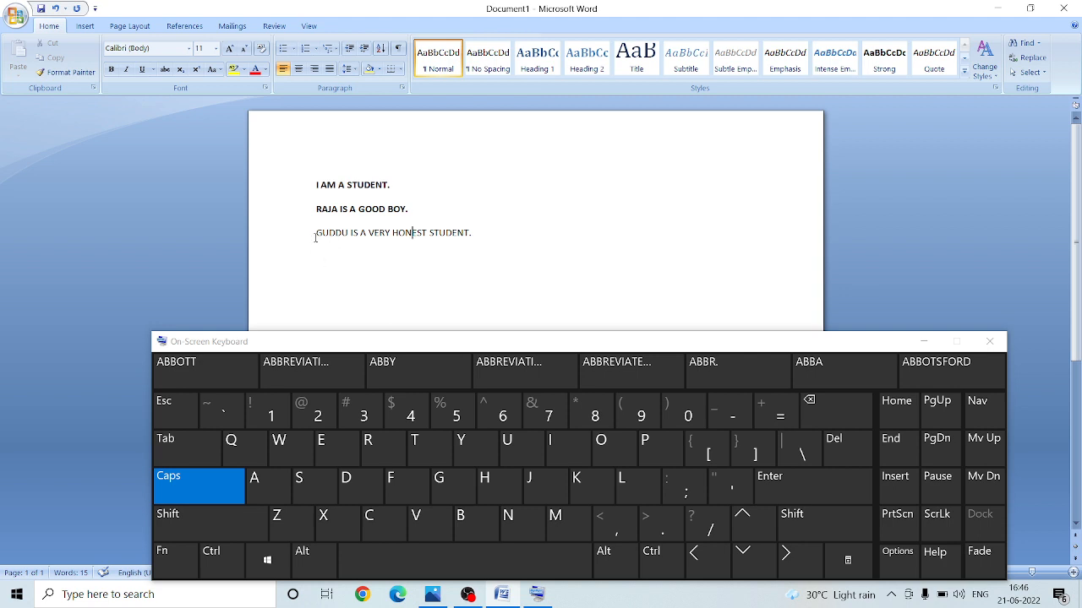
pyautogui.moveTo(315, 237); pyautogui.dragTo(498, 242)
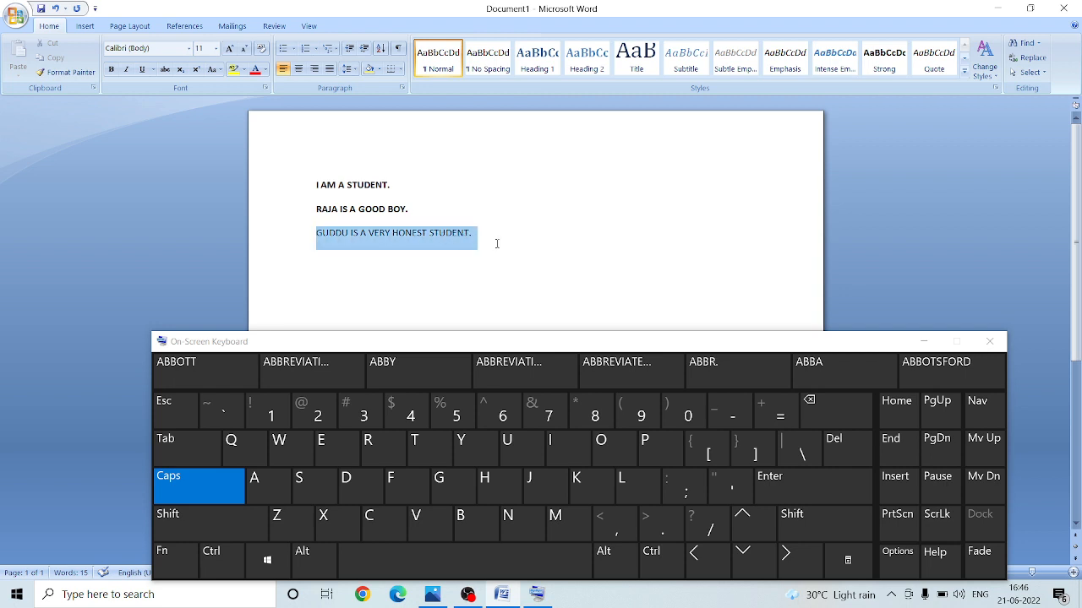
pyautogui.hotkey('ctrl', 'b')
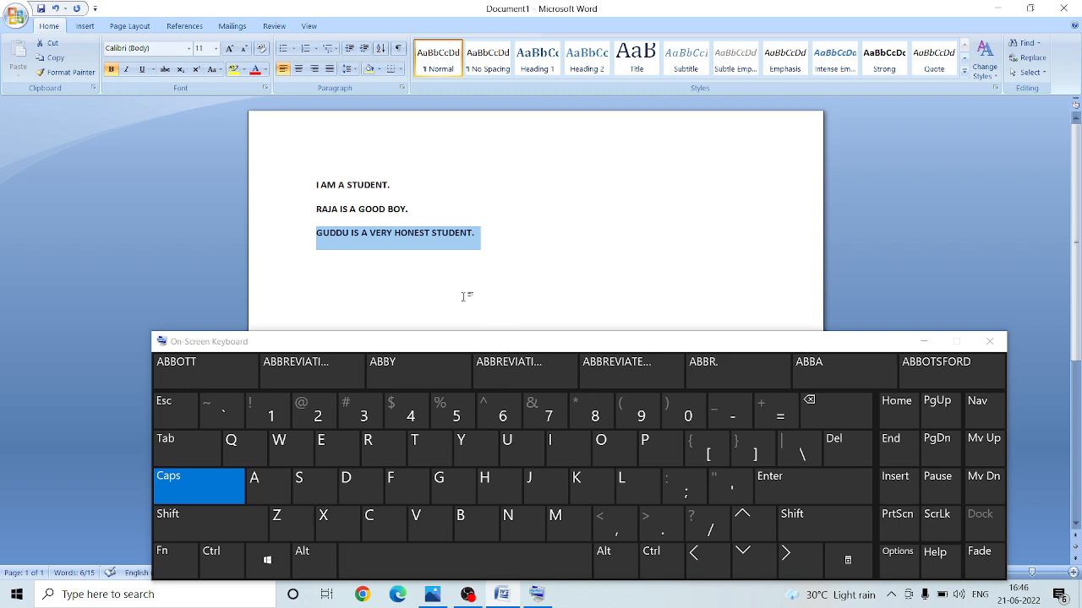
pyautogui.click(369, 250)
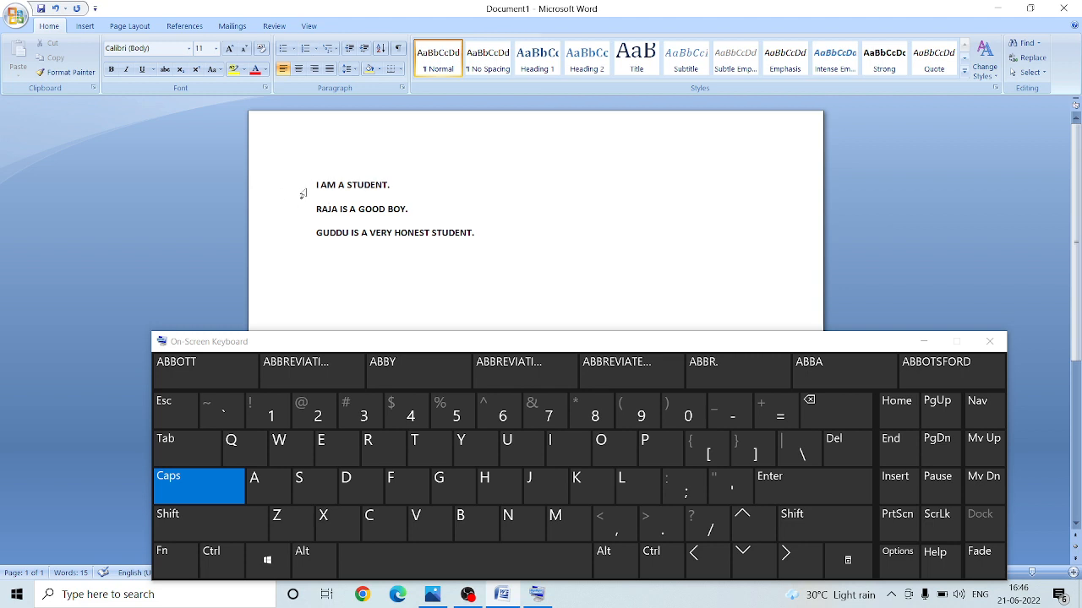
# - Copy the first line, "I AM A STUDENT.", and paste it on a new line below the third line
pyautogui.moveTo(316, 184); pyautogui.dragTo(398, 185)
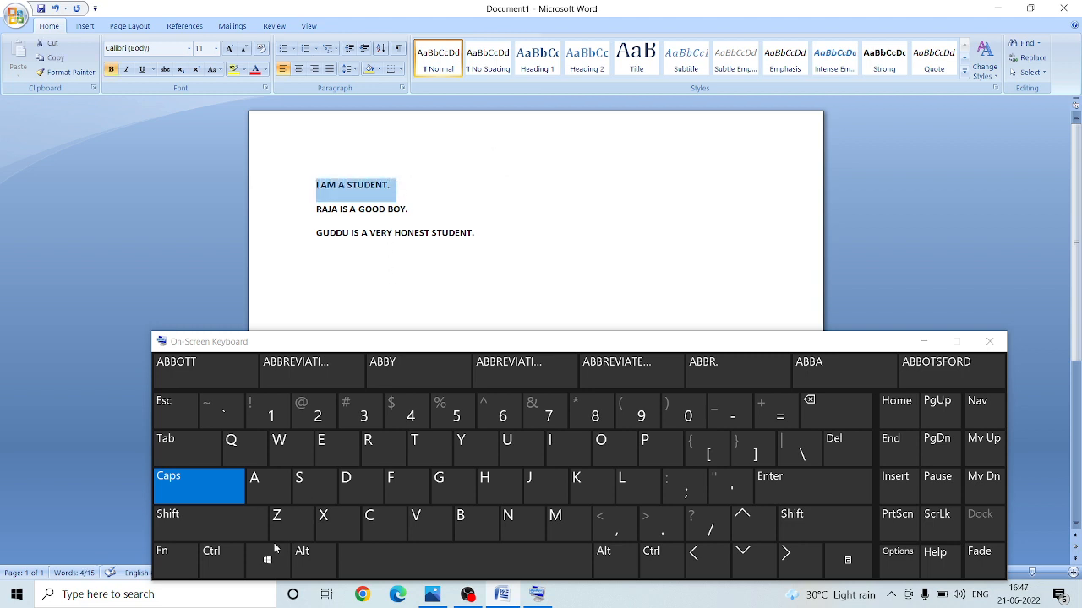
pyautogui.click(221, 559)
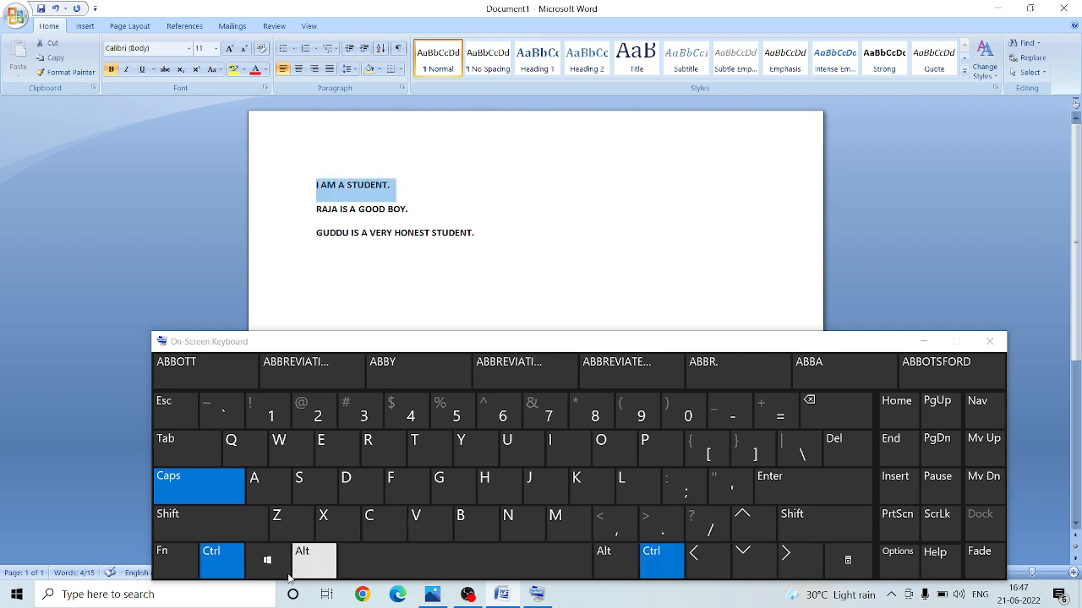
pyautogui.click(388, 531)
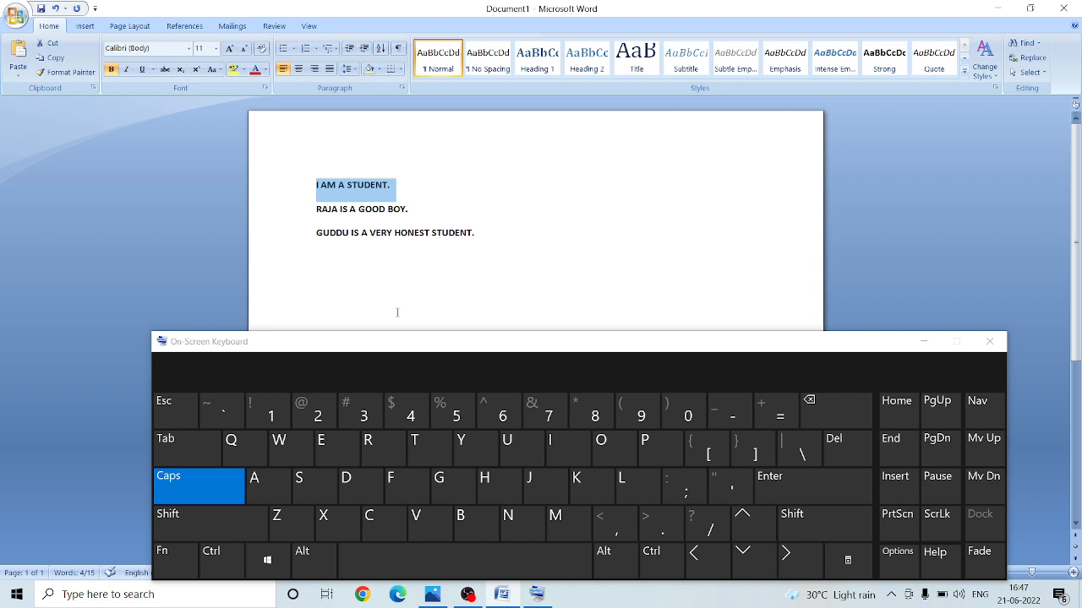
pyautogui.click(500, 230)
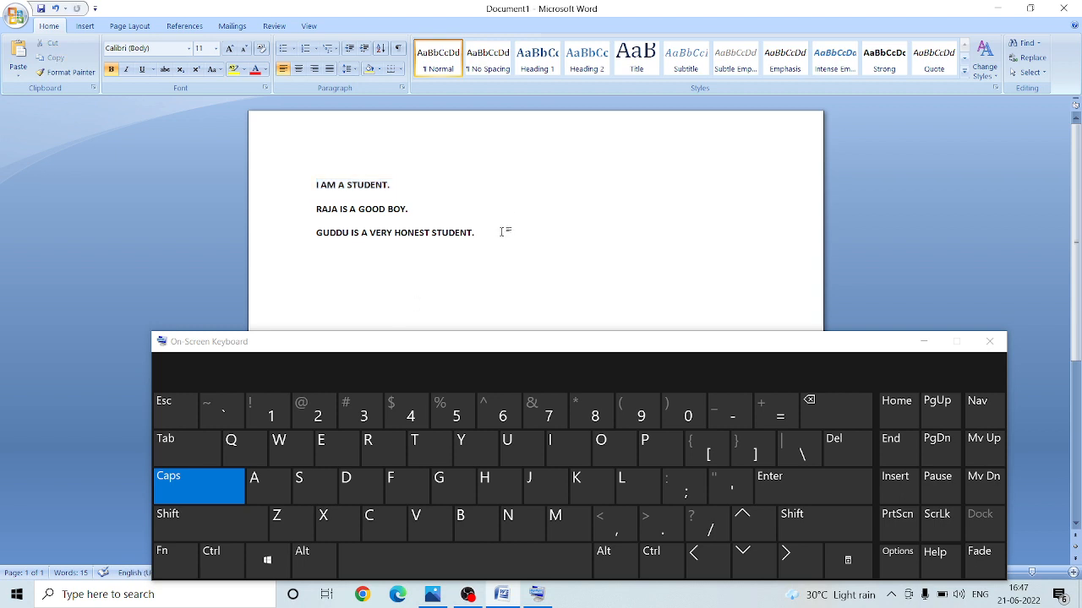
pyautogui.press('Return')
pyautogui.press('ctrl')
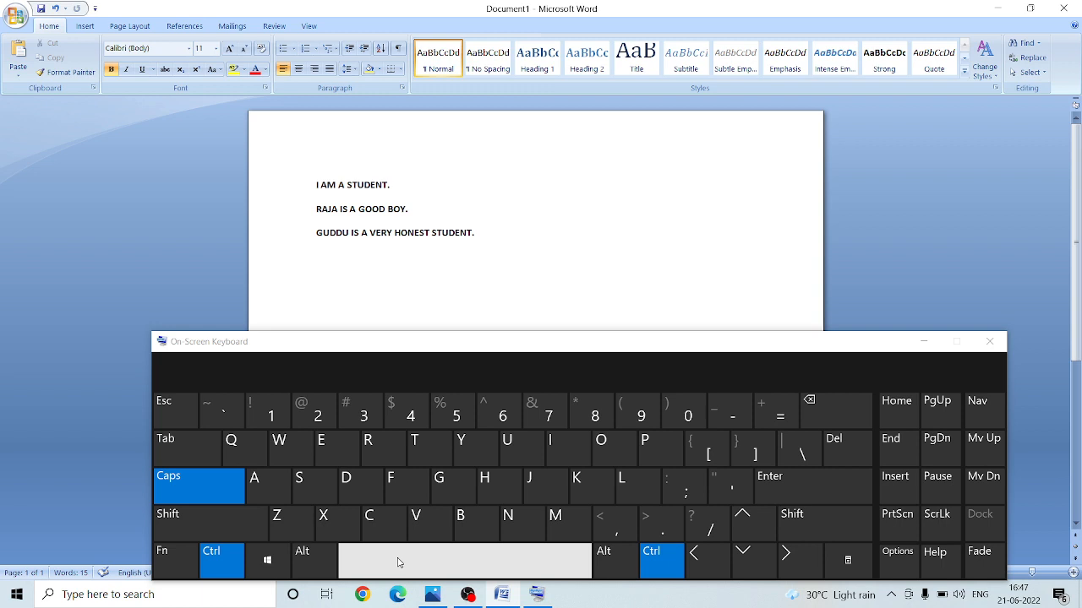
pyautogui.hotkey('ctrl', 'v')
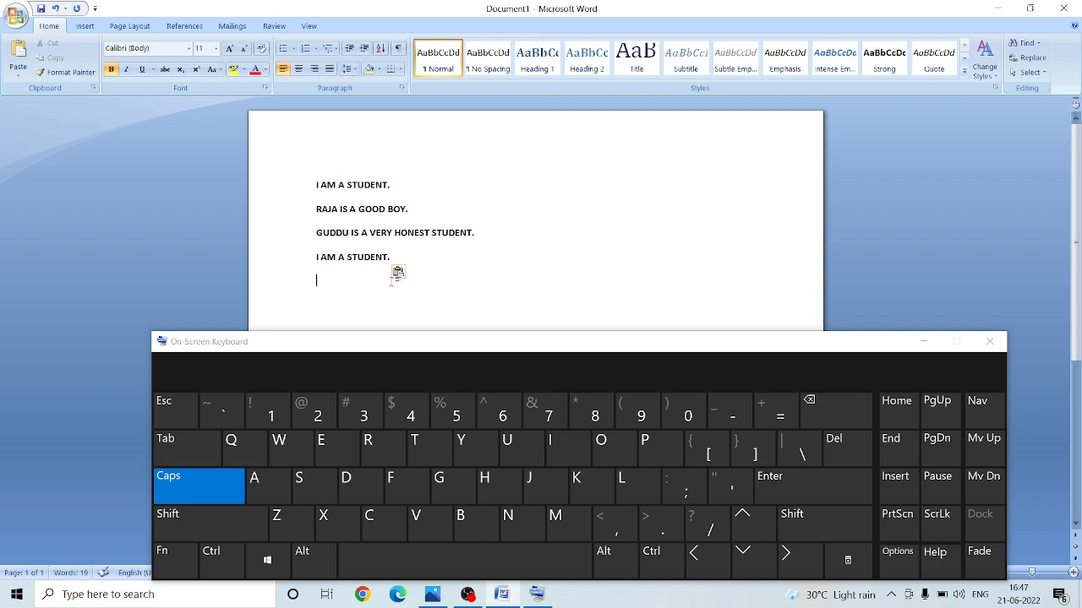
# - Paste the copied "I AM A STUDENT." line two more times below the first pasted copy
pyautogui.press('ctrl')
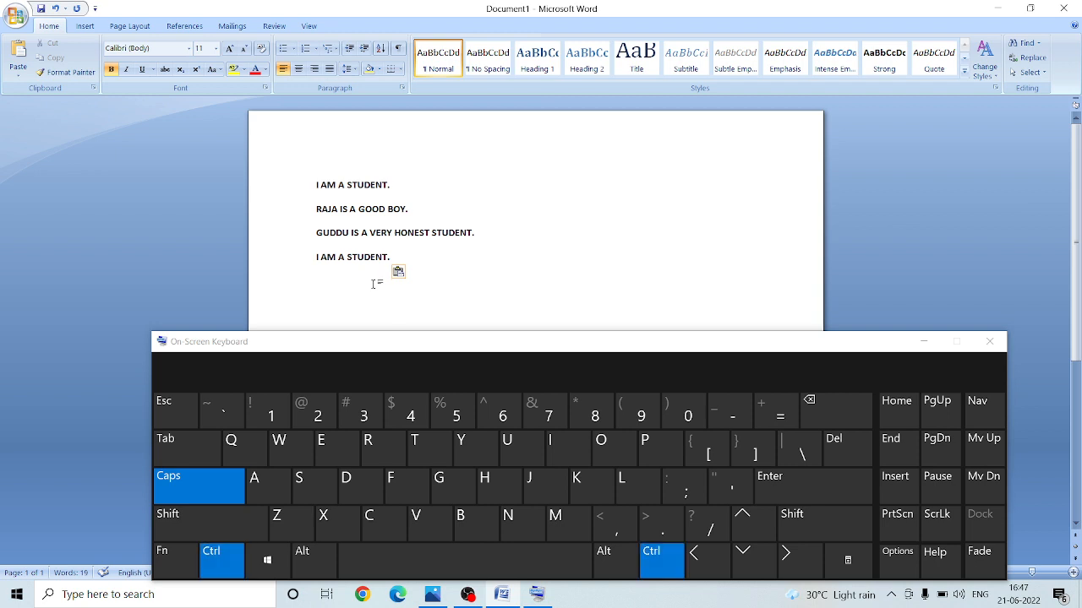
pyautogui.hotkey('ctrl', 'v')
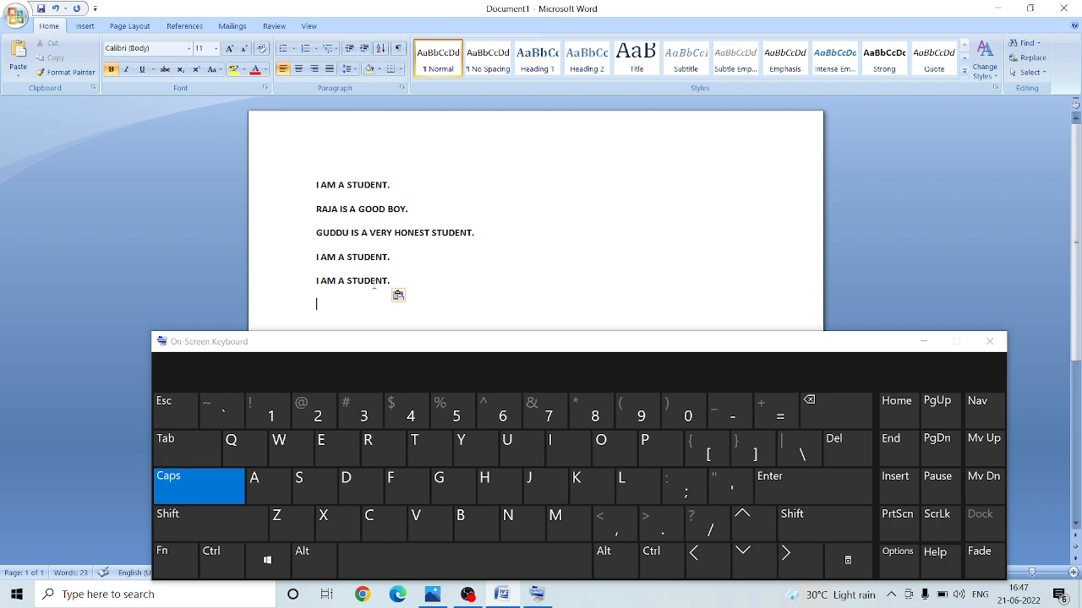
pyautogui.press('ctrl')
pyautogui.hotkey('ctrl', 'v')
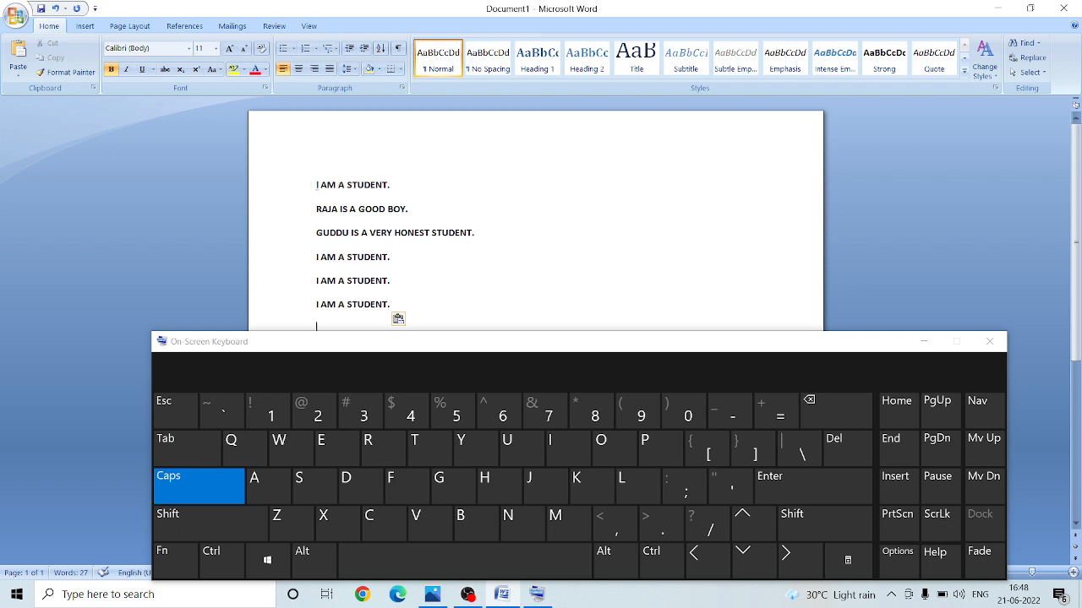
# - Select the first line, "I AM A STUDENT.", and copy it to the clipboard again
pyautogui.moveTo(316, 185); pyautogui.dragTo(395, 186)
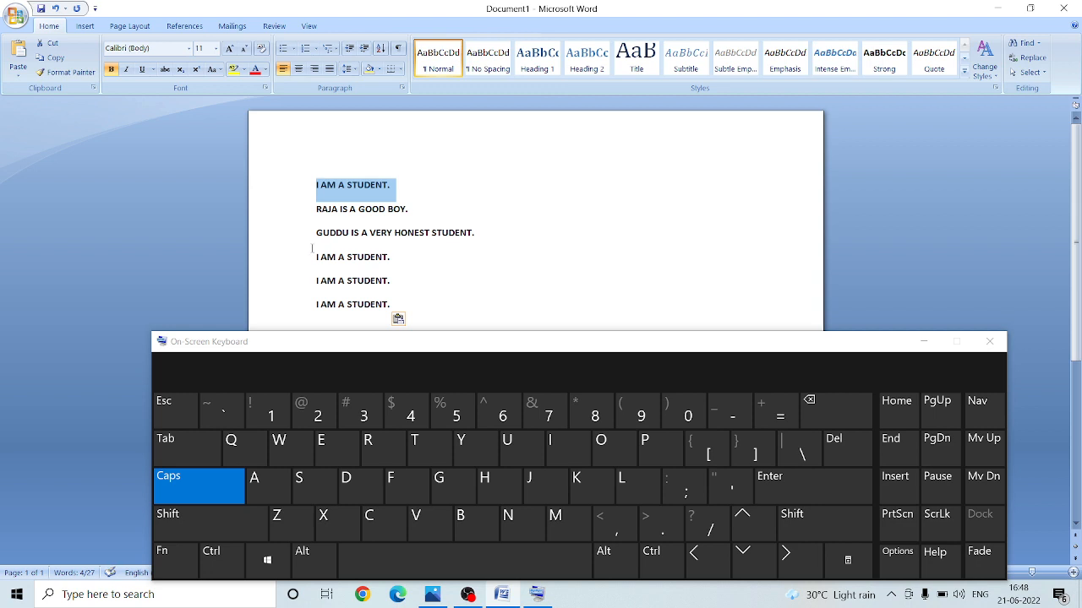
pyautogui.press('ctrl')
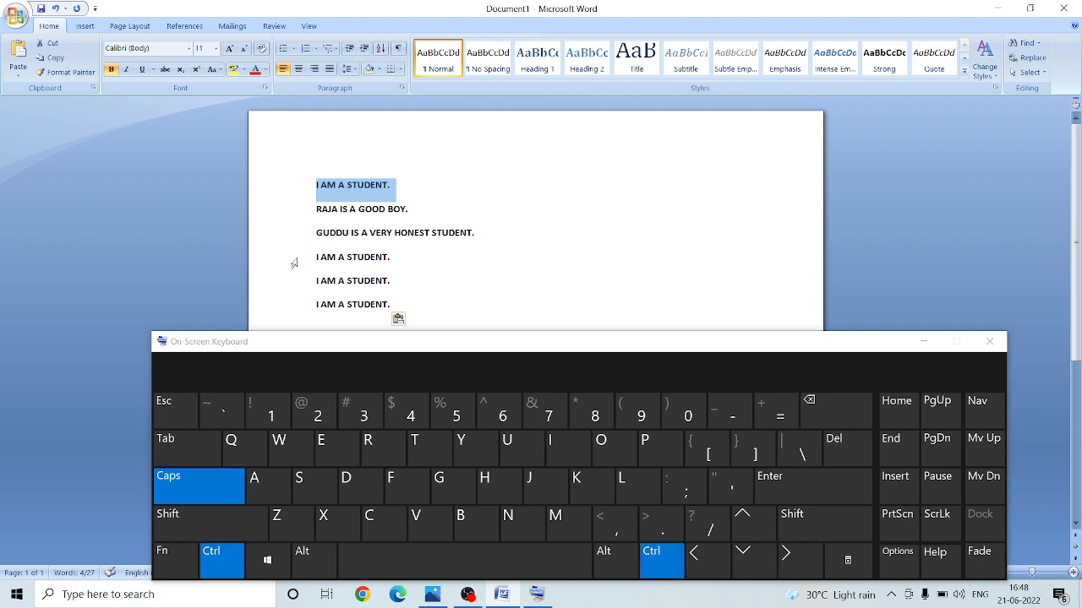
pyautogui.click(365, 521)
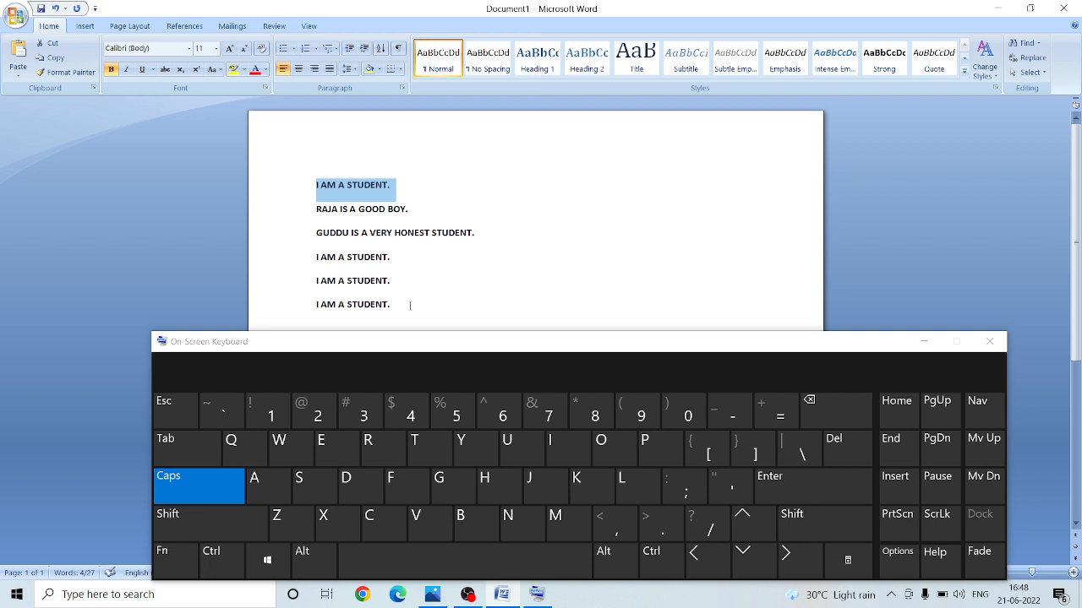
# - Enable the Subscript font effect at the end of the last "I AM A STUDENT." line and enter "44565" there
pyautogui.click(402, 308)
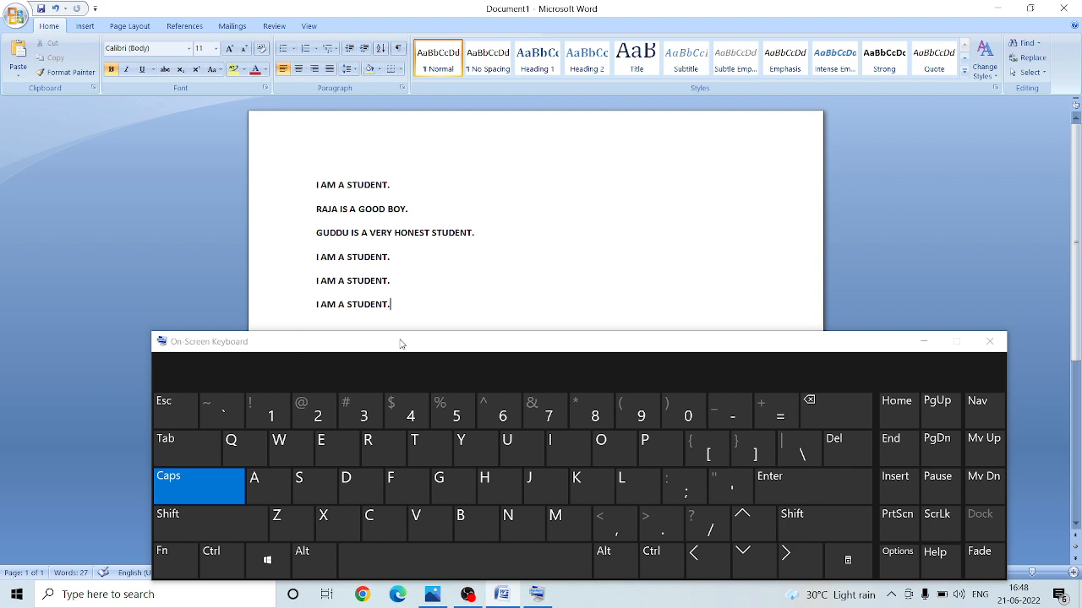
pyautogui.press('ctrl')
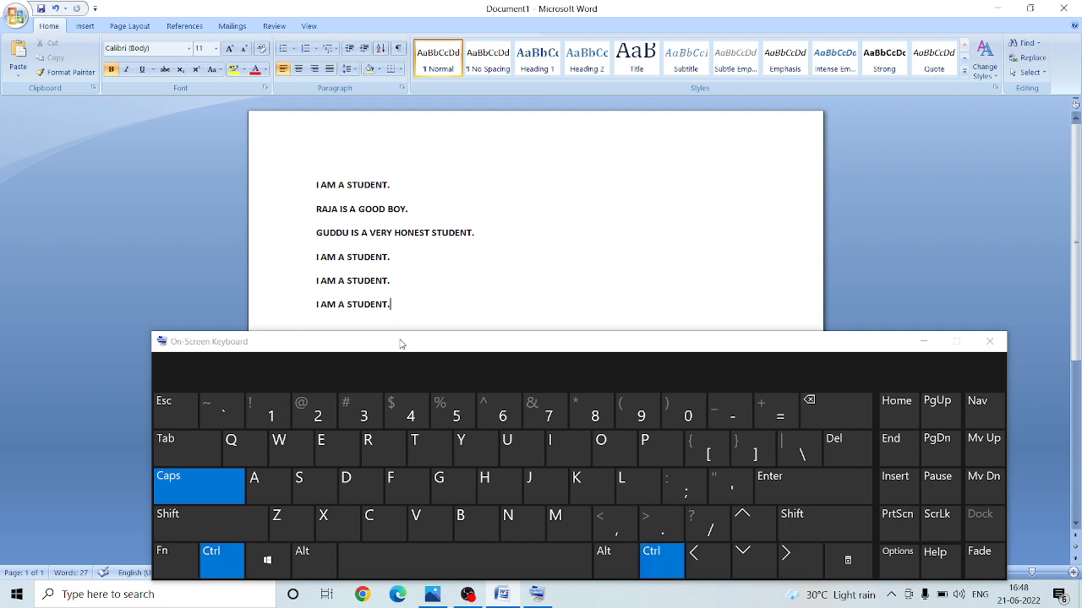
pyautogui.click(348, 497)
pyautogui.moveTo(431, 345); pyautogui.dragTo(427, 390)
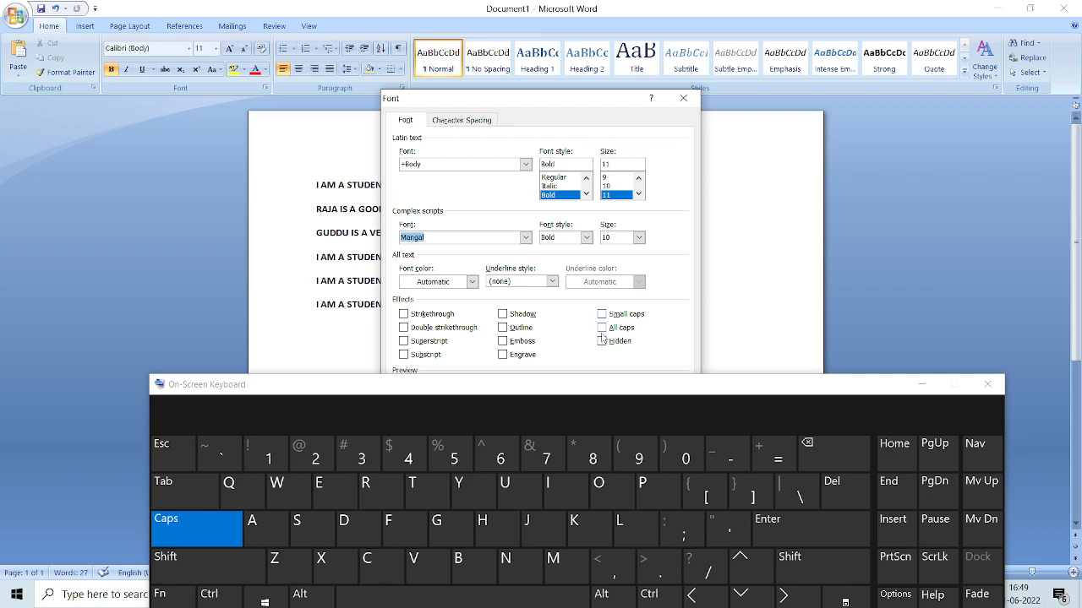
pyautogui.click(411, 356)
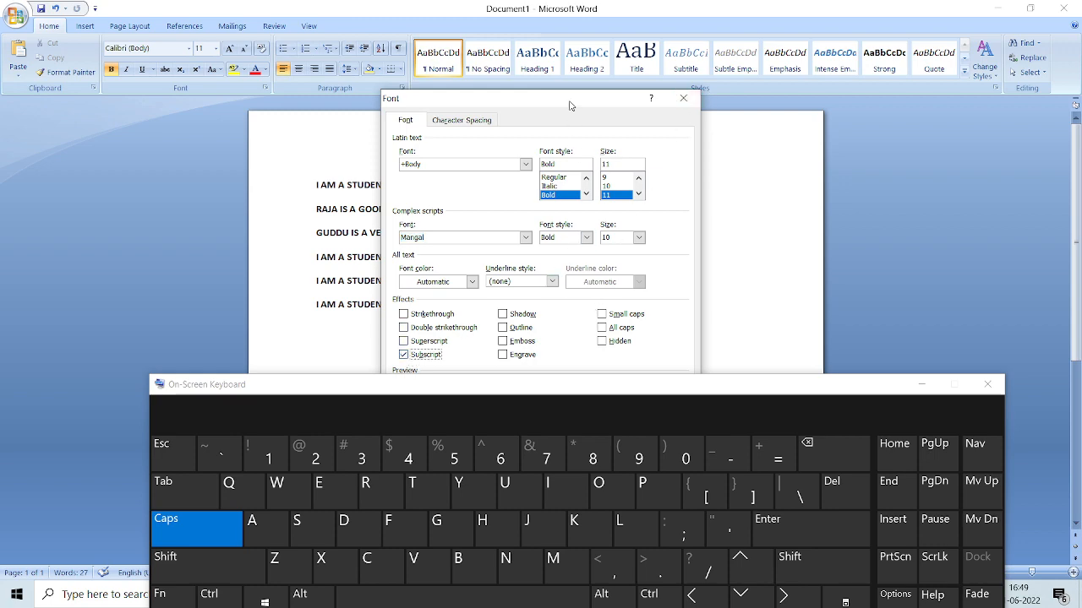
pyautogui.moveTo(568, 103); pyautogui.dragTo(549, 66)
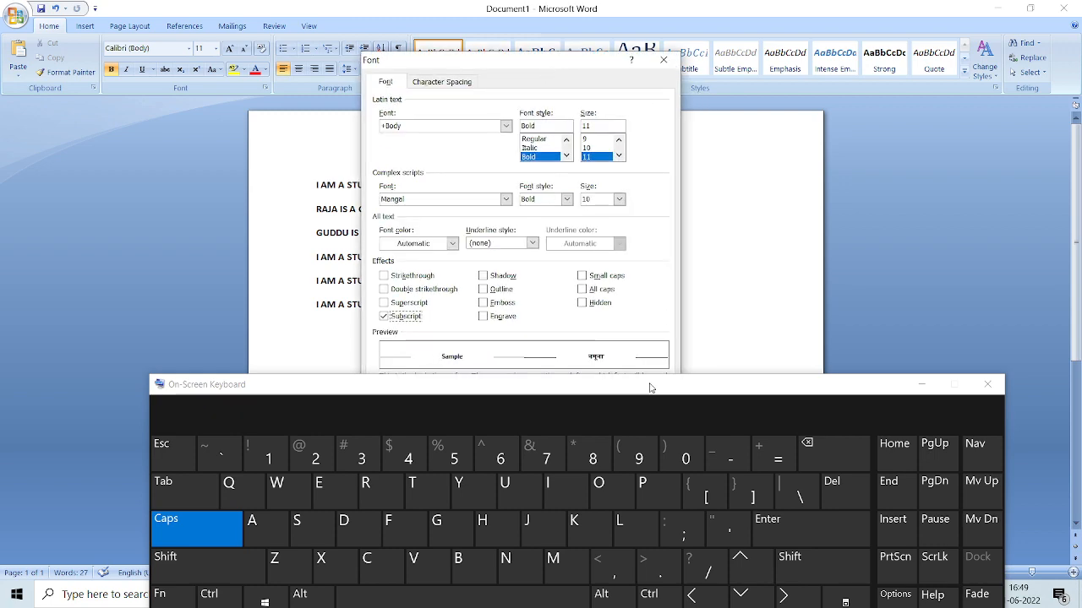
pyautogui.moveTo(650, 388); pyautogui.dragTo(642, 456)
pyautogui.click(599, 423)
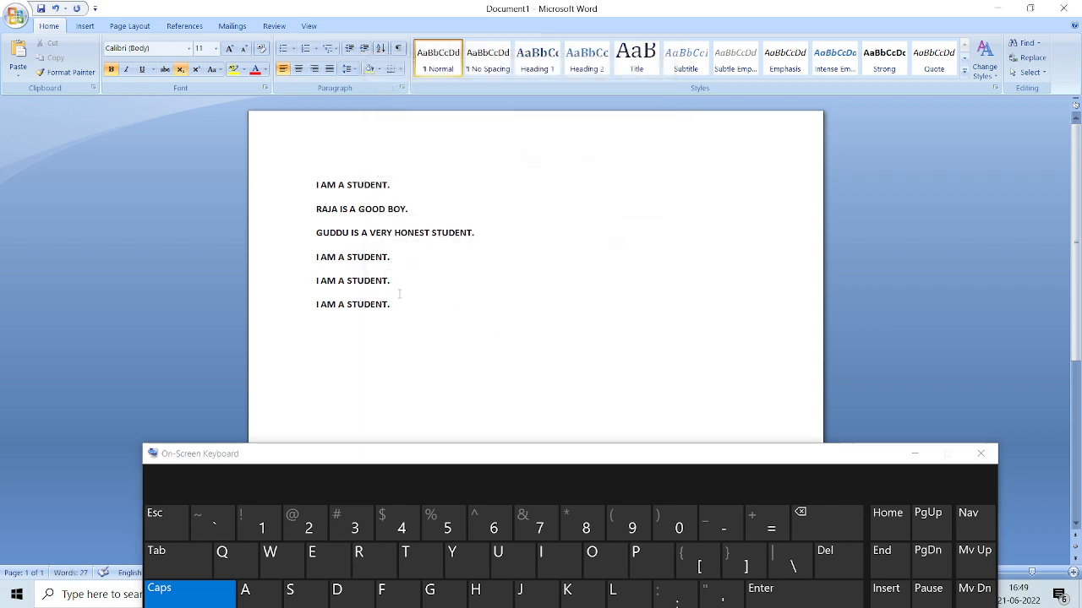
pyautogui.write('44565')
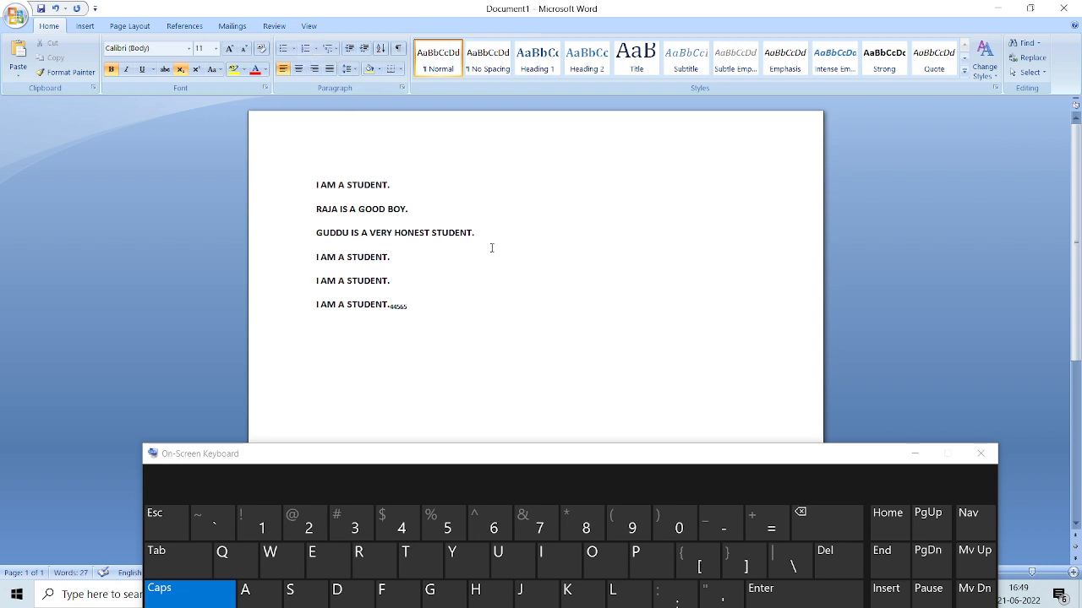
# - Turn off the Subscript effect after "44565" and start a new line below it
pyautogui.hotkey('ctrl', 'd')
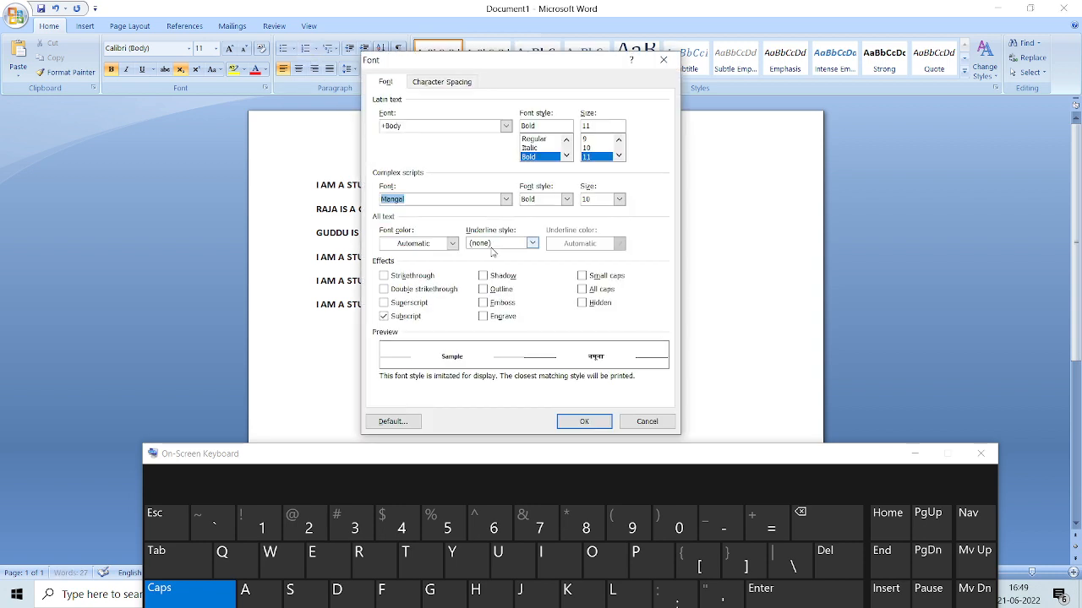
pyautogui.click(384, 317)
pyautogui.click(584, 420)
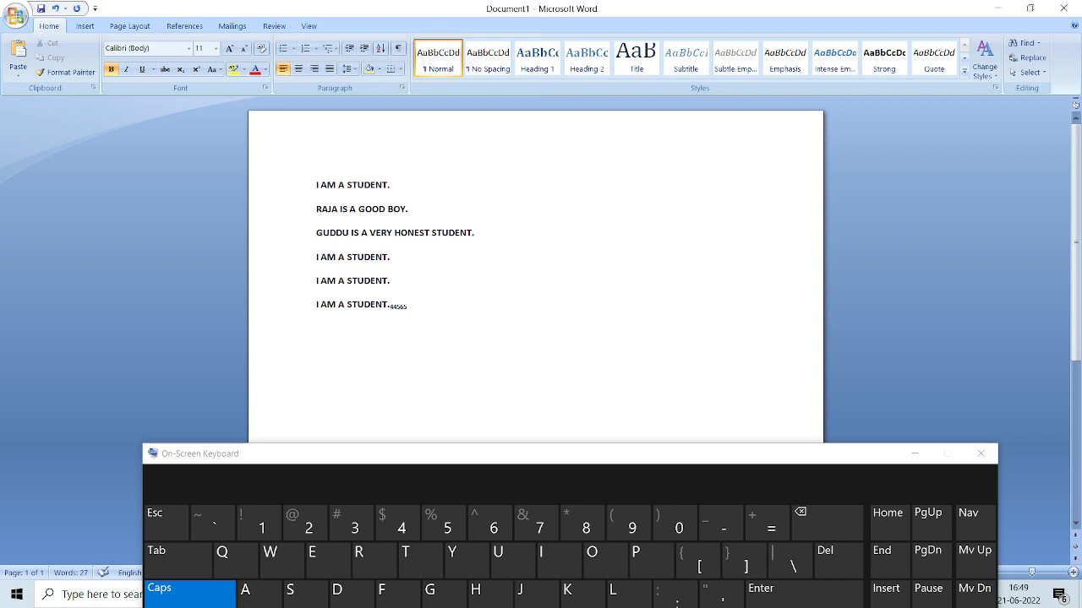
pyautogui.press('Return')
pyautogui.write('CO2')
pyautogui.press('BackSpace')
pyautogui.press('BackSpace')
pyautogui.press('BackSpace')
# - Increase the font size to 22 on the new empty line
pyautogui.click(230, 49)
pyautogui.click(230, 49)
pyautogui.click(230, 49)
pyautogui.click(230, 49)
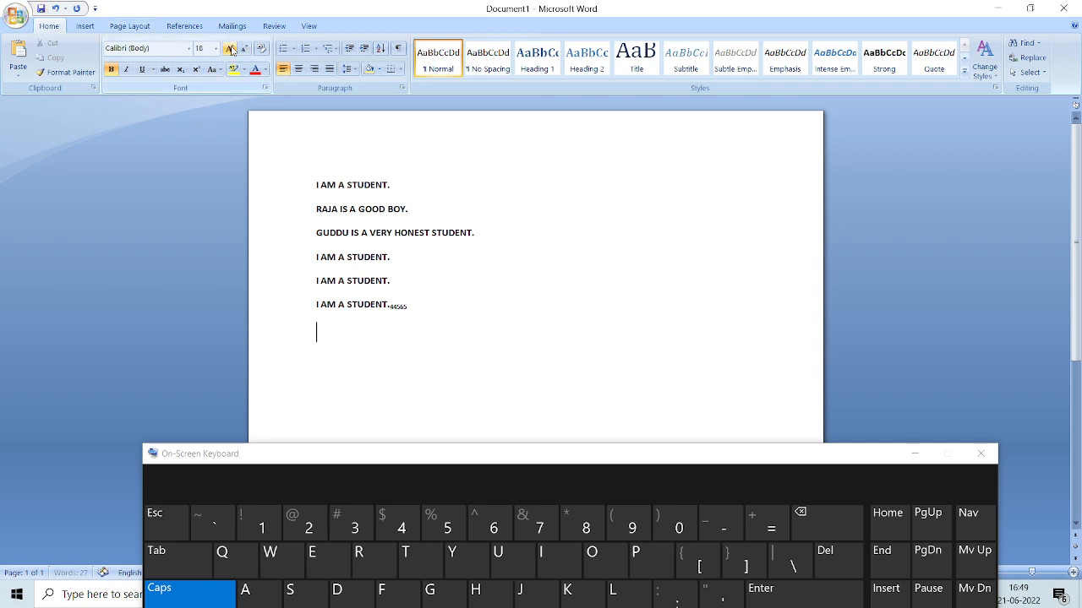
pyautogui.click(231, 49)
pyautogui.click(231, 49)
# - Enter "CO2" on the new line with the "2" formatted as subscript through the Font settings
pyautogui.write('CO2')
pyautogui.press('BackSpace')
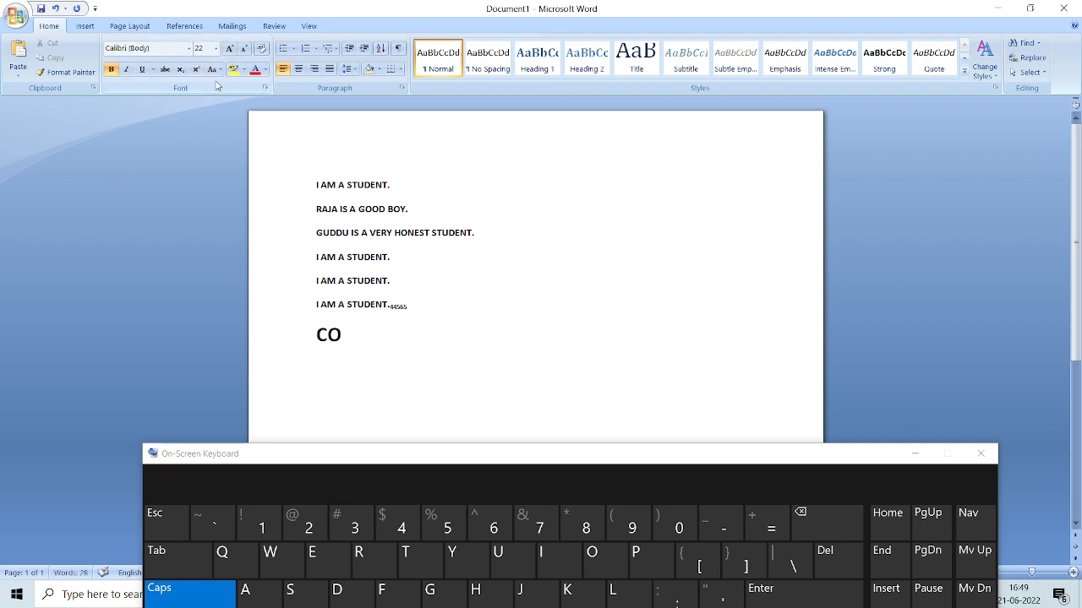
pyautogui.hotkey('ctrl', 'd')
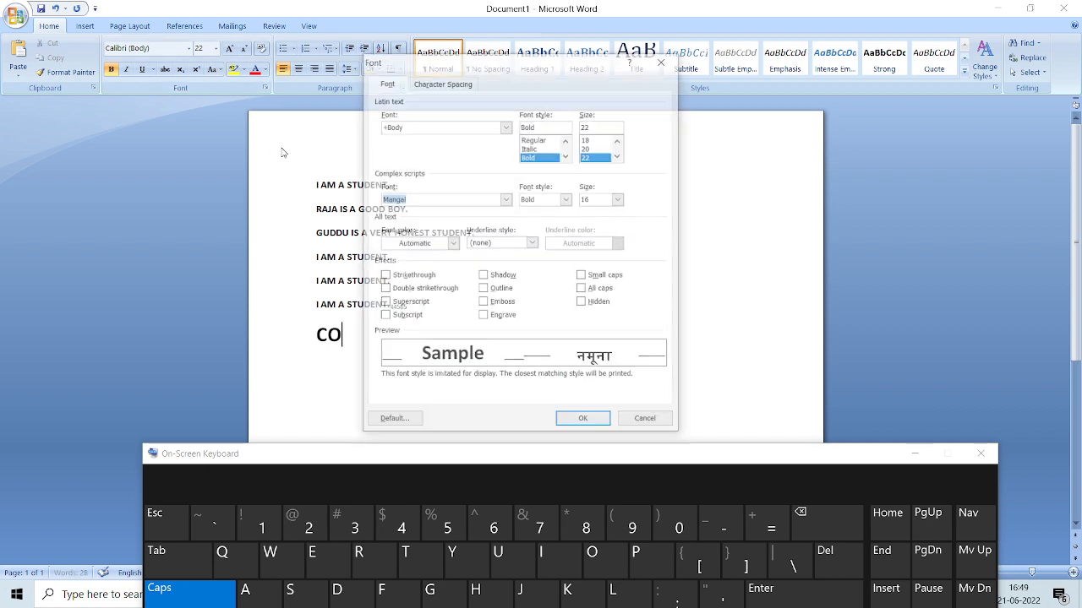
pyautogui.click(392, 318)
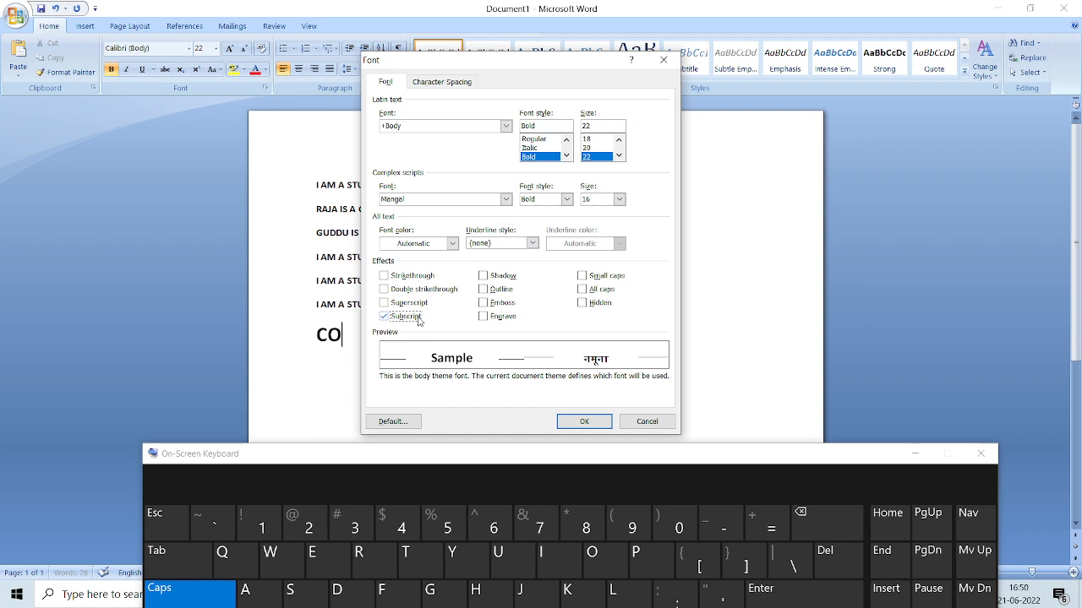
pyautogui.click(583, 420)
pyautogui.write('2')
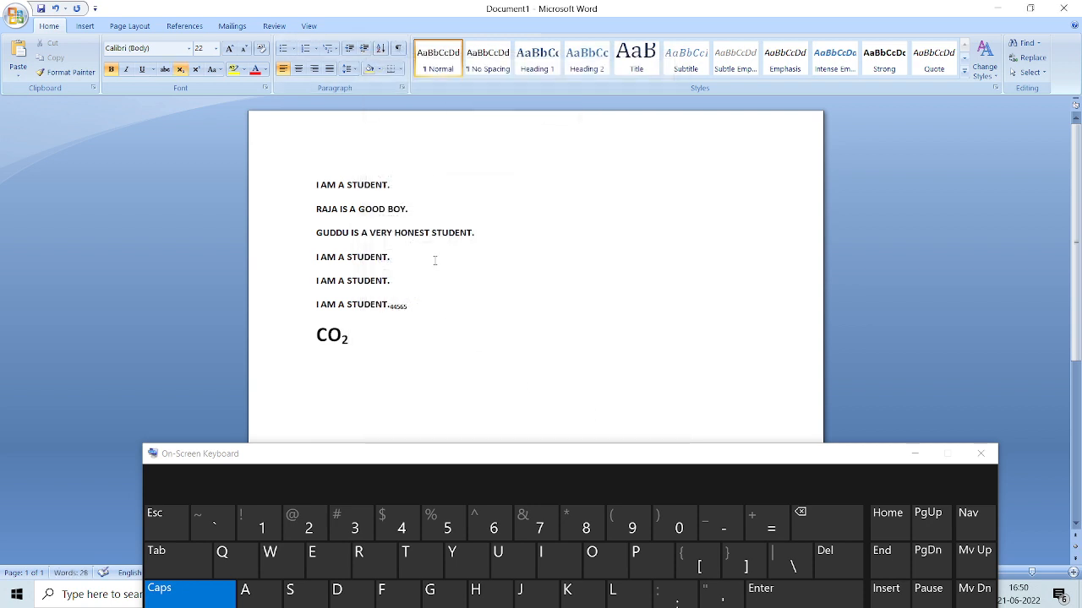
# - Turn off the Subscript effect after the "2" and enter "OGYHJ" following a space
pyautogui.hotkey('ctrl', 'd')
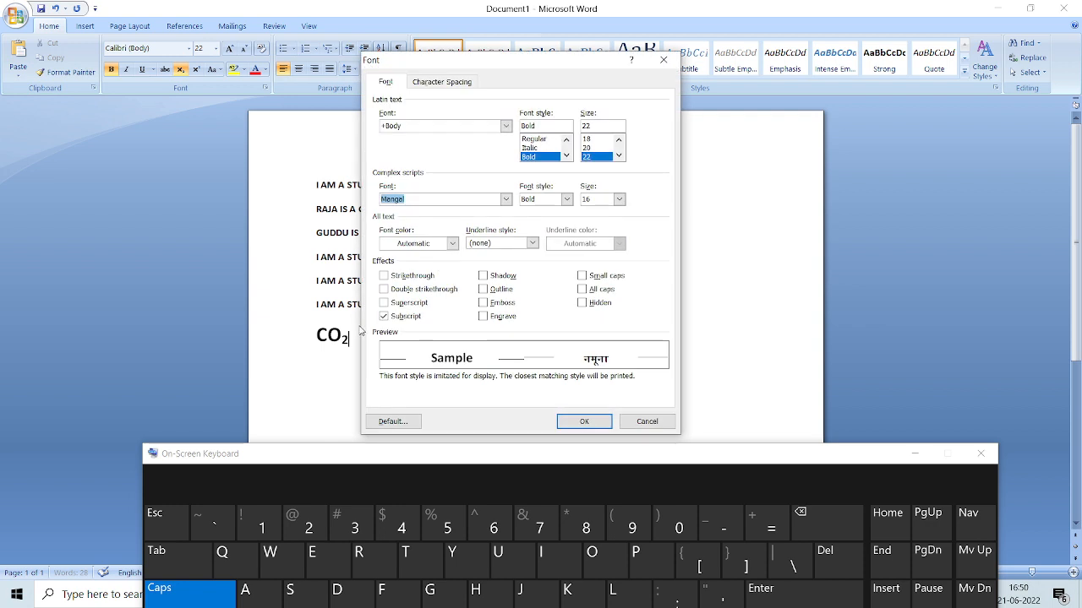
pyautogui.click(392, 319)
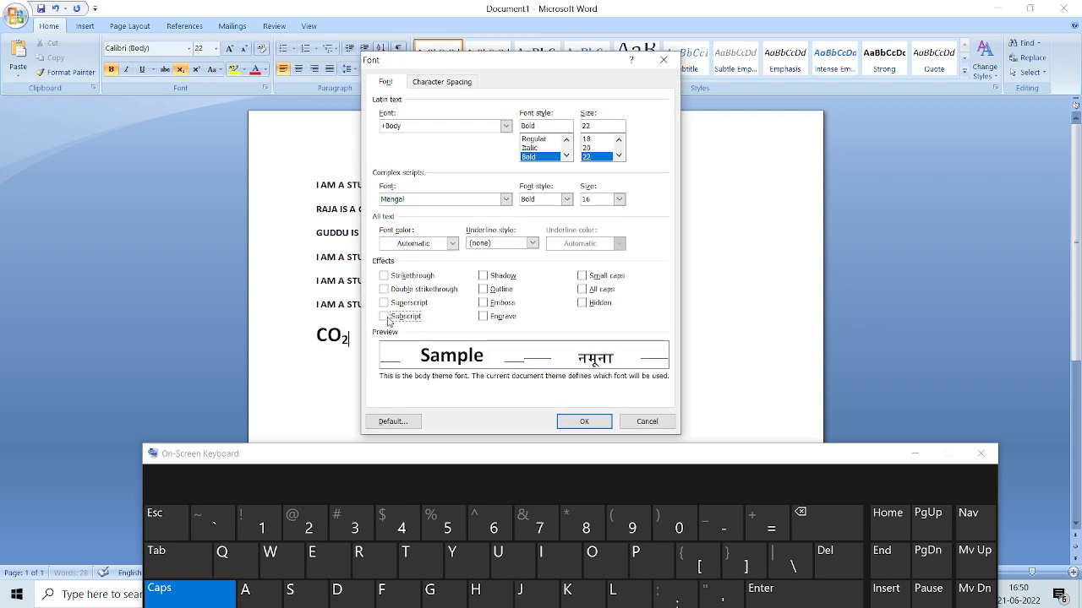
pyautogui.click(592, 426)
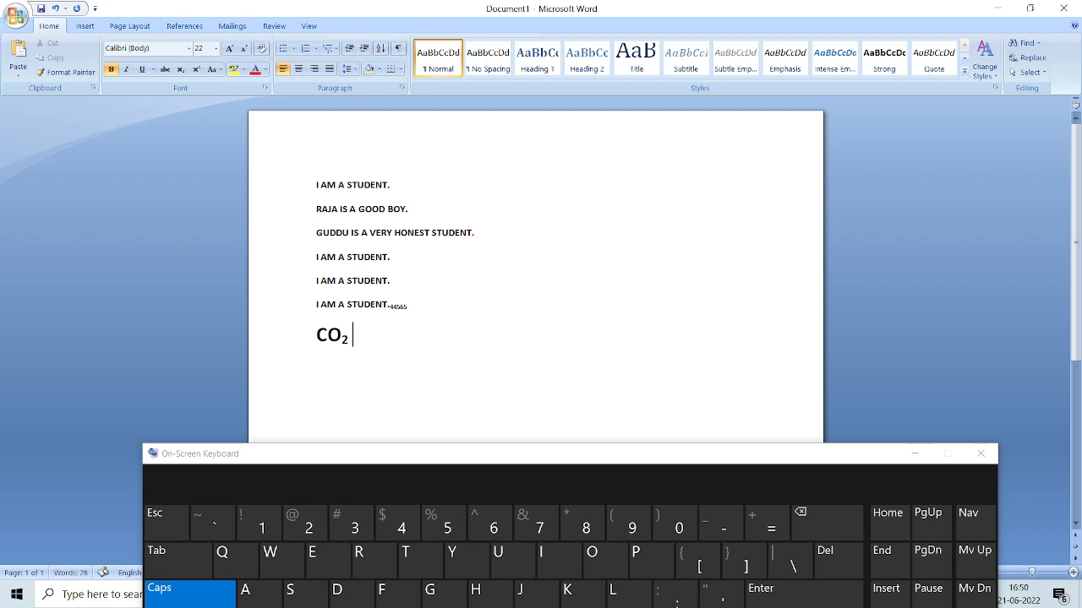
pyautogui.write('OGYHJ')
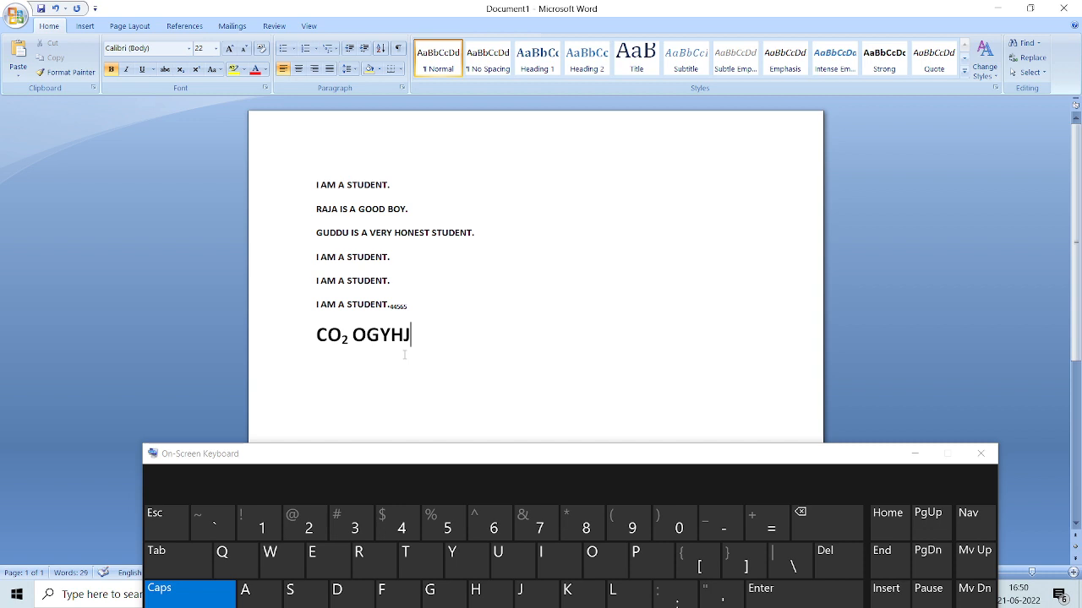
# - Delete "GYHJ" from the end of the "CO2 OGYHJ" line
pyautogui.press('BackSpace')
pyautogui.press('BackSpace')
pyautogui.press('BackSpace')
pyautogui.press('BackSpace')
# - Turn on the Shadow and Outline font effects for new text after "CO2 O", keeping the font color Automatic
pyautogui.hotkey('ctrl', 'd')
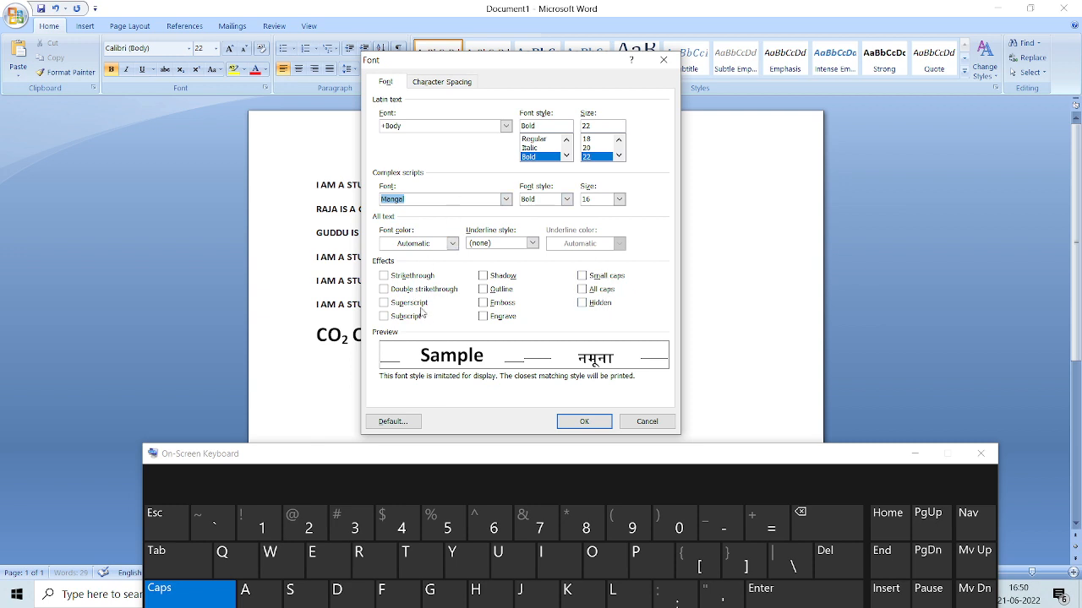
pyautogui.click(453, 245)
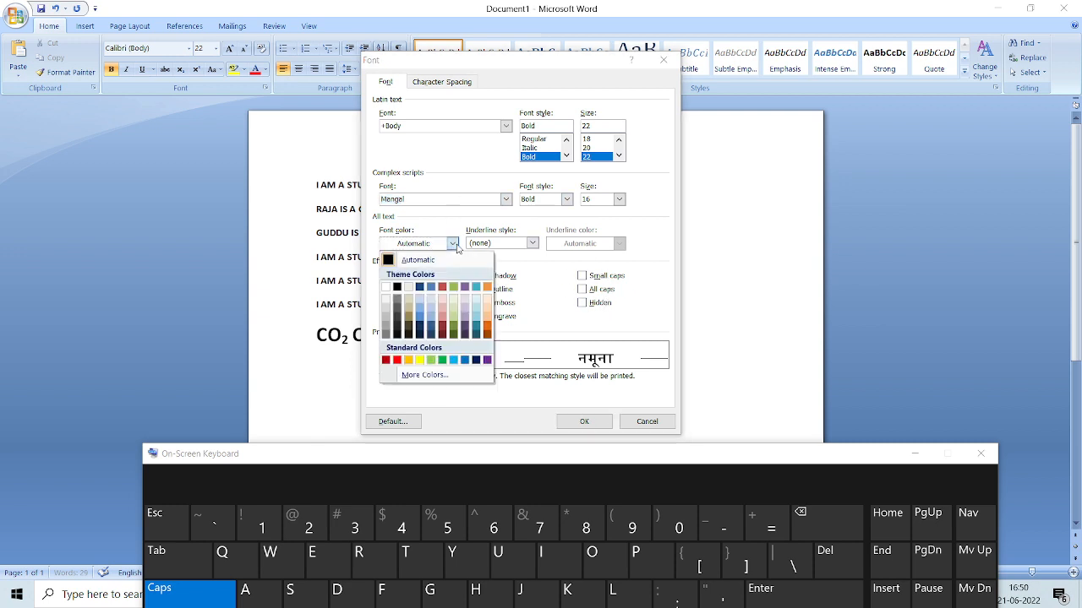
pyautogui.click(453, 243)
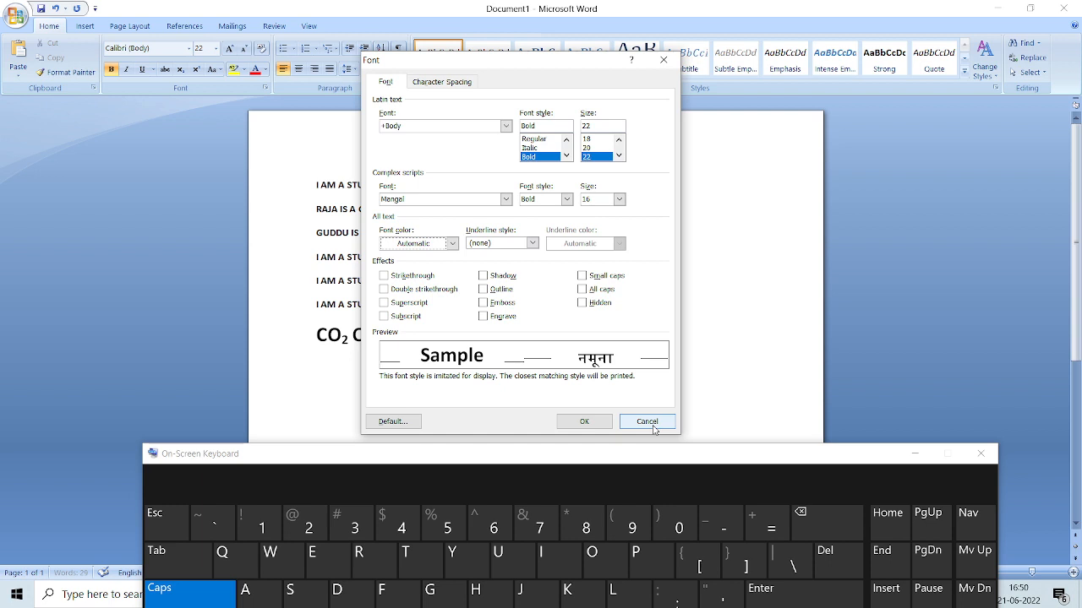
pyautogui.click(480, 279)
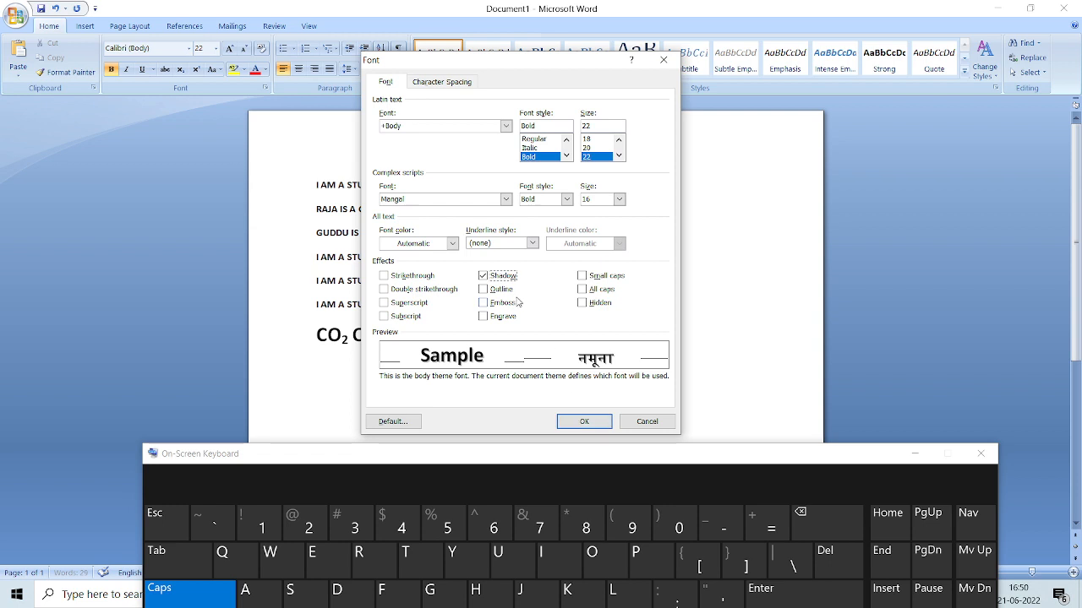
pyautogui.click(494, 292)
pyautogui.click(591, 428)
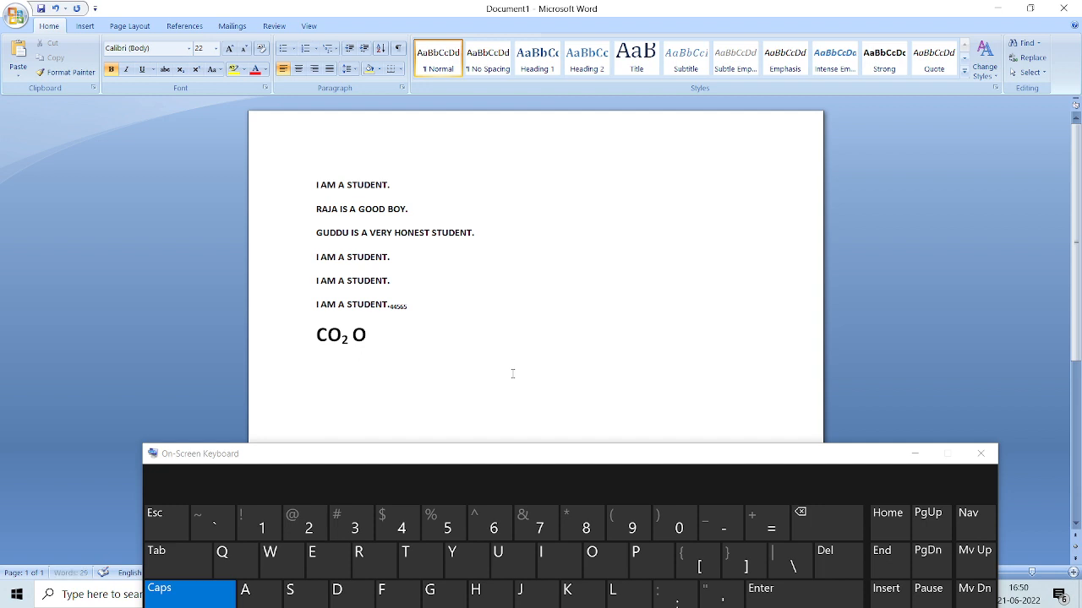
# - Enter "RIT" after "CO2 O" in the outlined style and add two first names on separate lines below it
pyautogui.write('RIT')
pyautogui.press('Return')
pyautogui.write('GUDDU')
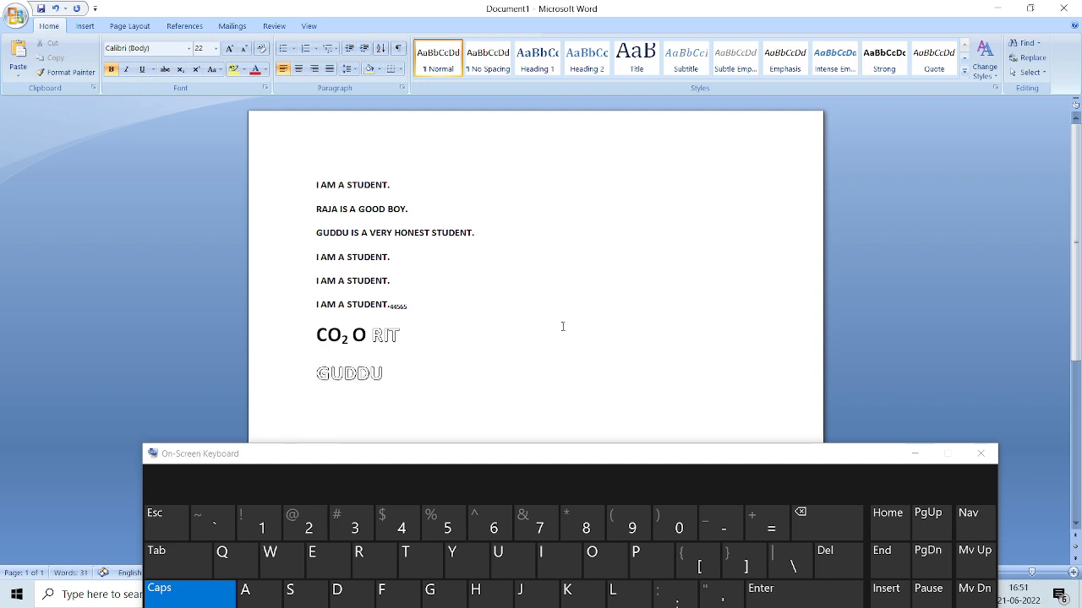
pyautogui.press('Return')
pyautogui.write('RANJIT')
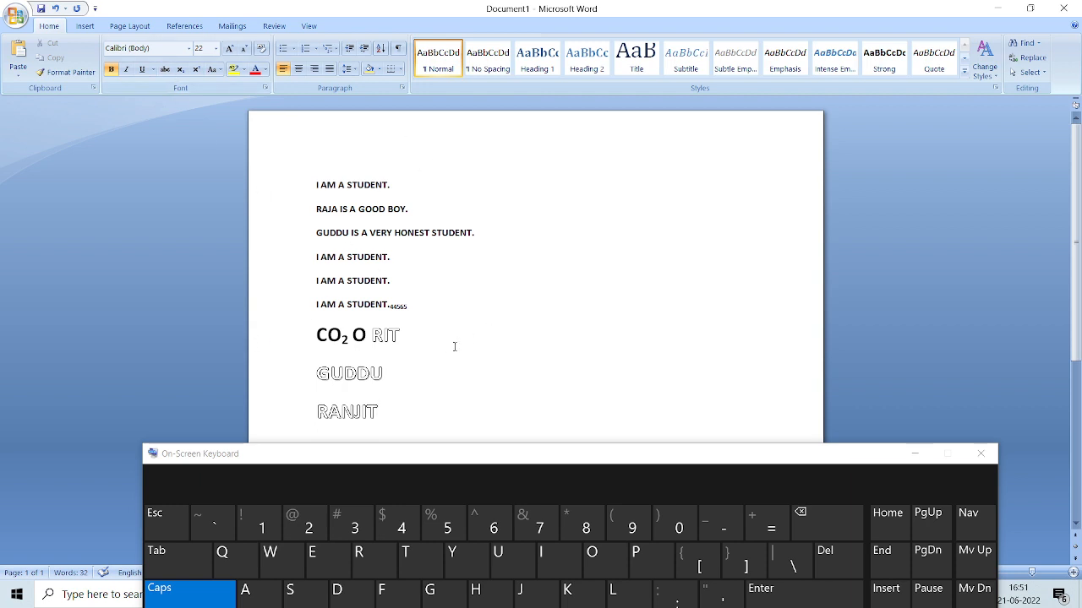
# - Turn off the Outline and Shadow effects through the Font settings
pyautogui.hotkey('ctrl', 'd')
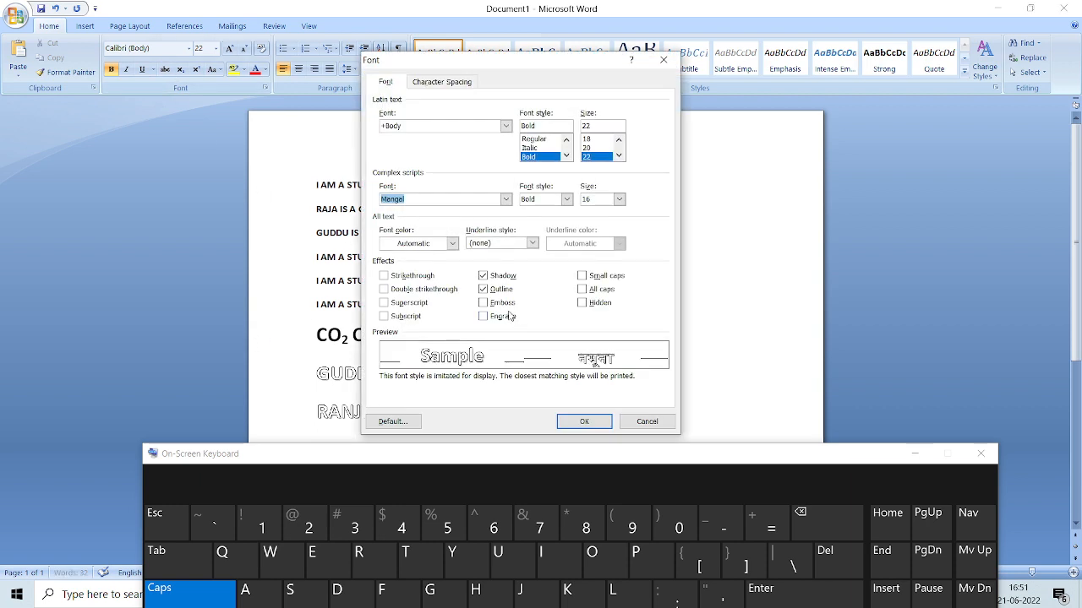
pyautogui.click(482, 290)
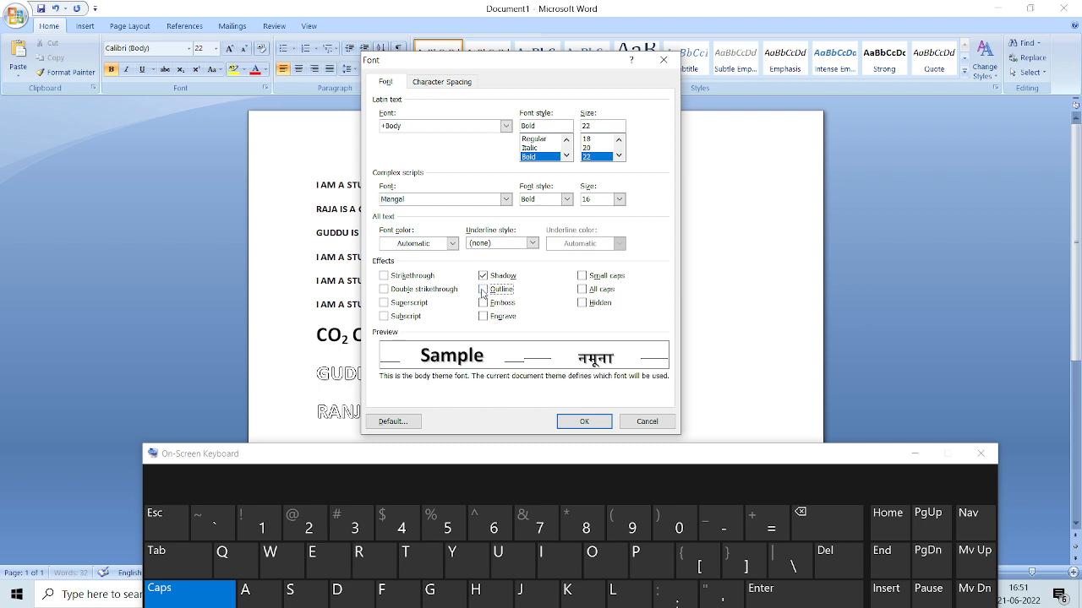
pyautogui.click(482, 276)
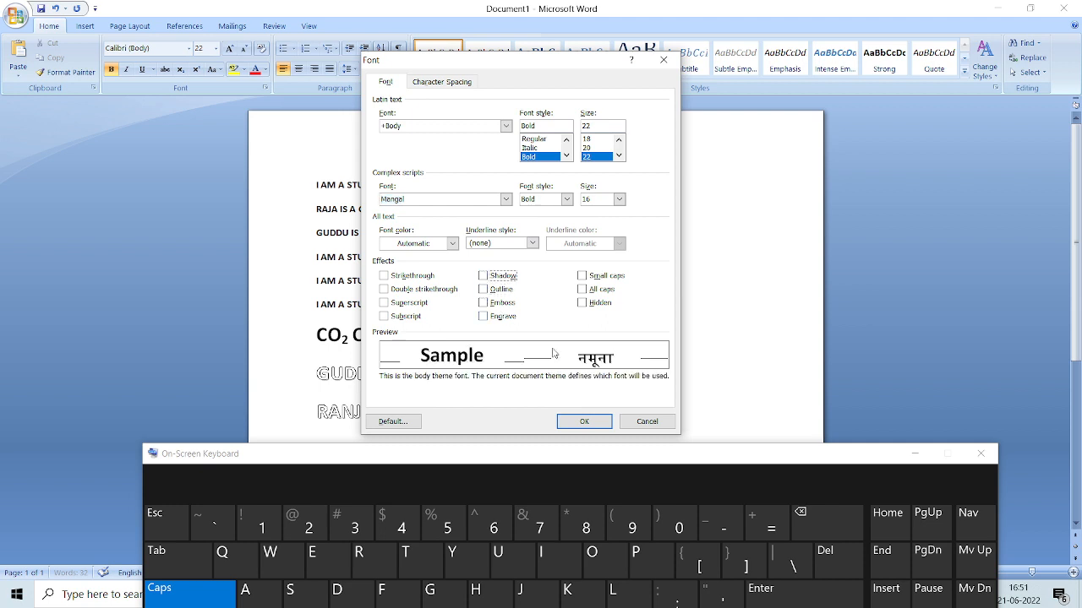
pyautogui.click(591, 427)
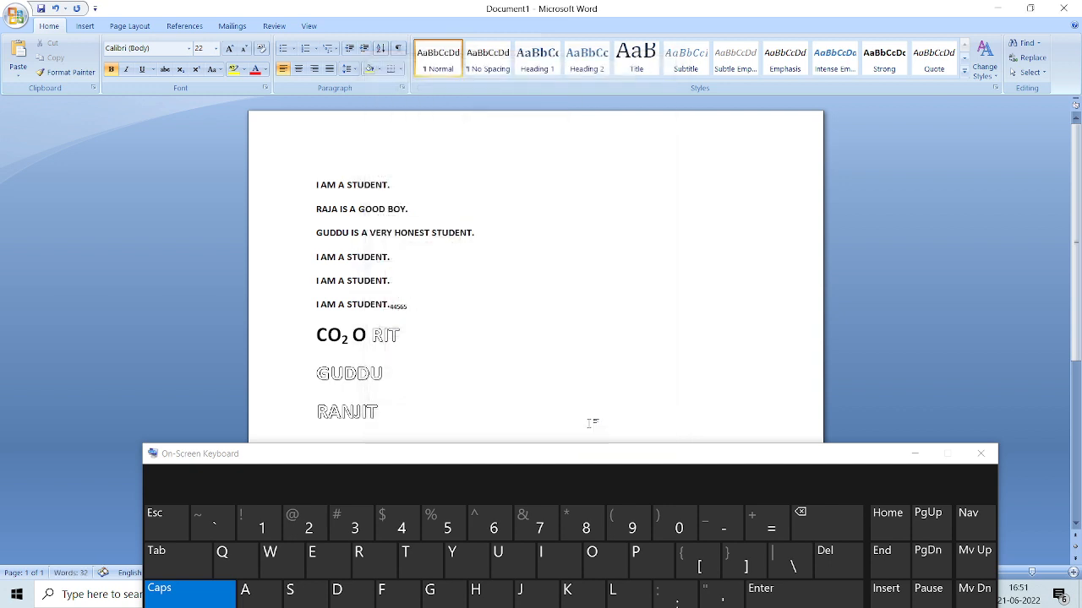
# - Move the on-screen keyboard slightly lower and delete the three large-text lines starting at "CO2"
pyautogui.moveTo(519, 456); pyautogui.dragTo(523, 479)
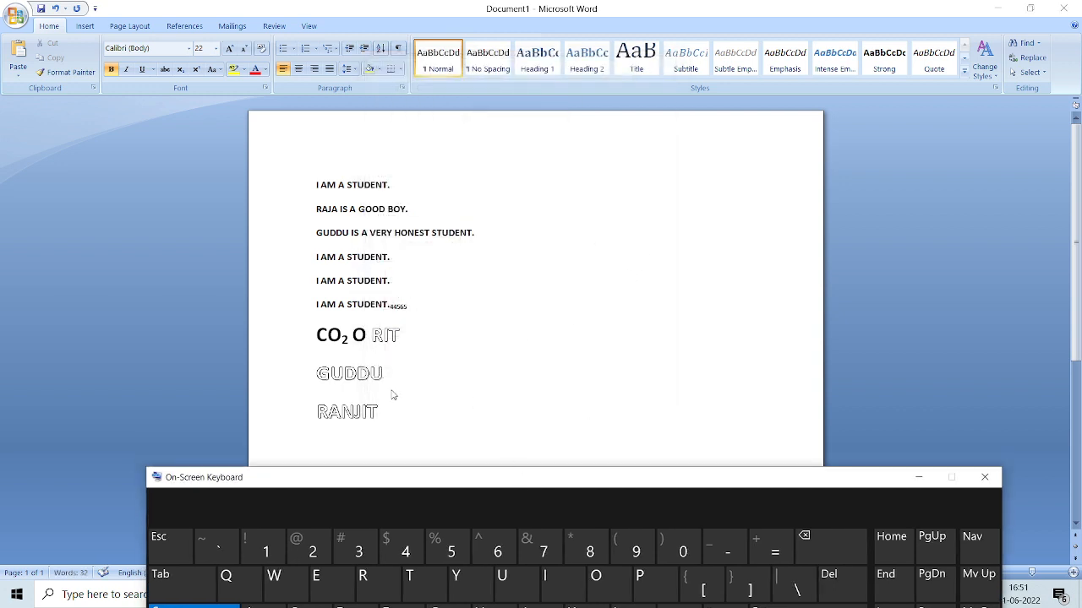
pyautogui.click(318, 336)
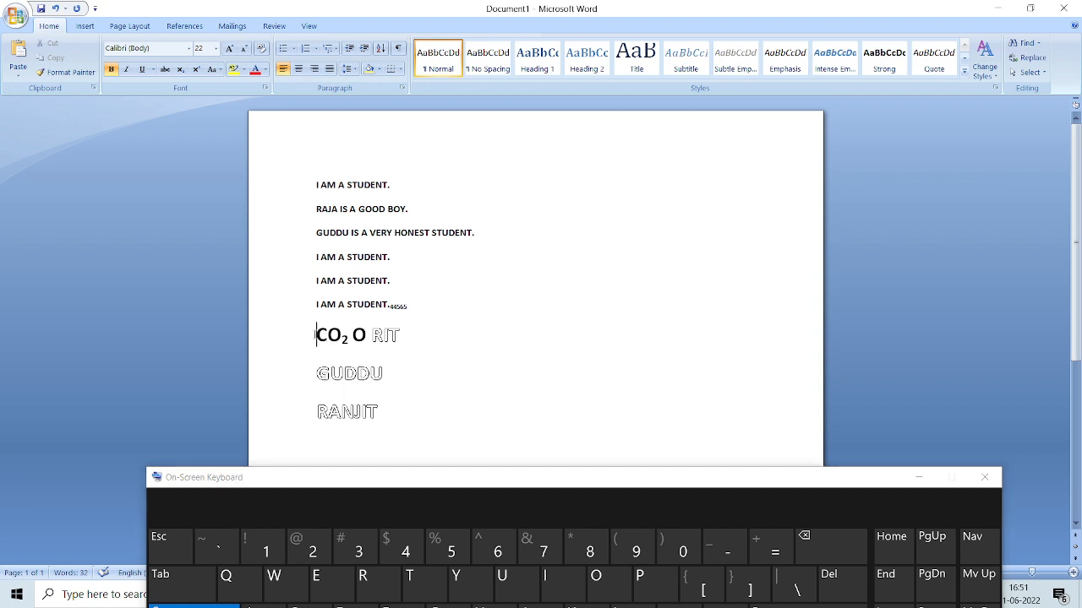
pyautogui.moveTo(318, 335); pyautogui.dragTo(388, 408)
pyautogui.press('Delete')
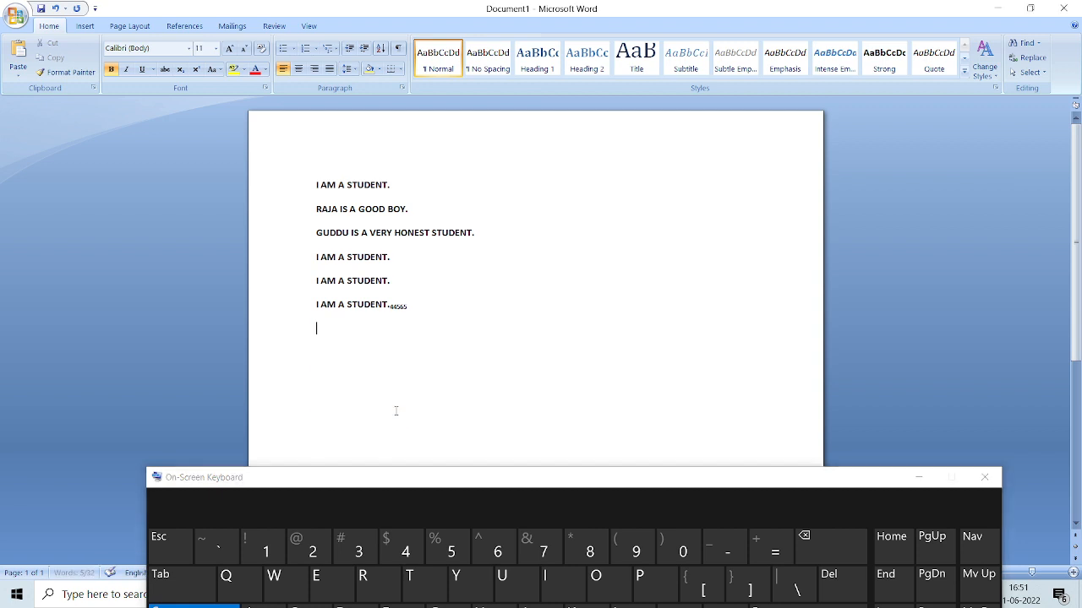
# - Remove the subscript "44565" and the period from the end of the last "I AM A STUDENT" line
pyautogui.click(412, 308)
pyautogui.press('BackSpace')
pyautogui.press('BackSpace')
pyautogui.press('BackSpace')
pyautogui.press('BackSpace')
pyautogui.press('BackSpace')
pyautogui.press('BackSpace')
# - Center the last "I AM A STUDENT" line on the page
pyautogui.moveTo(317, 306); pyautogui.dragTo(406, 316)
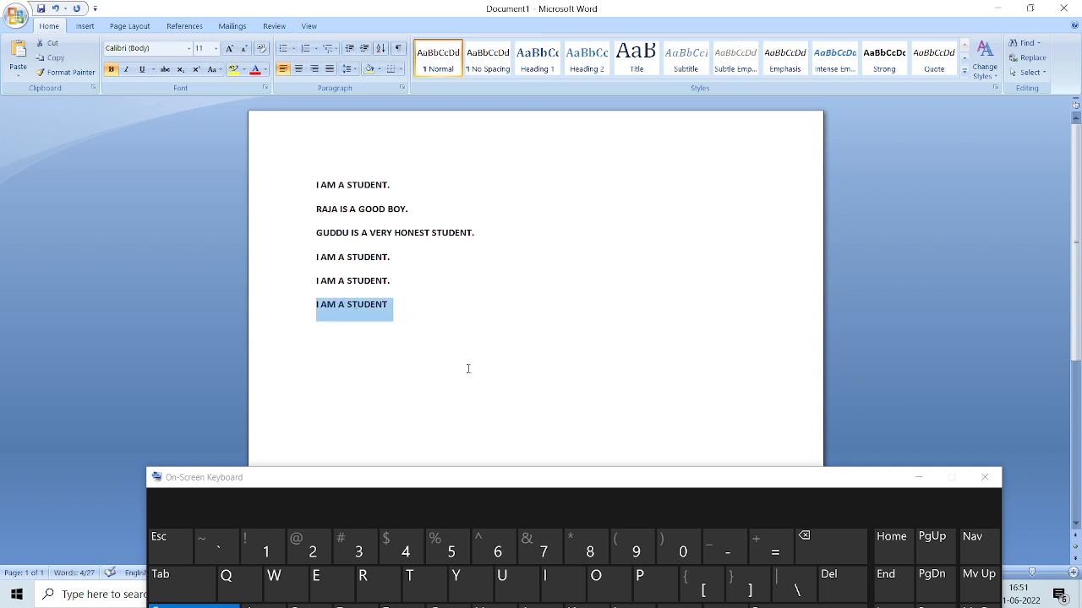
pyautogui.hotkey('ctrl', 'e')
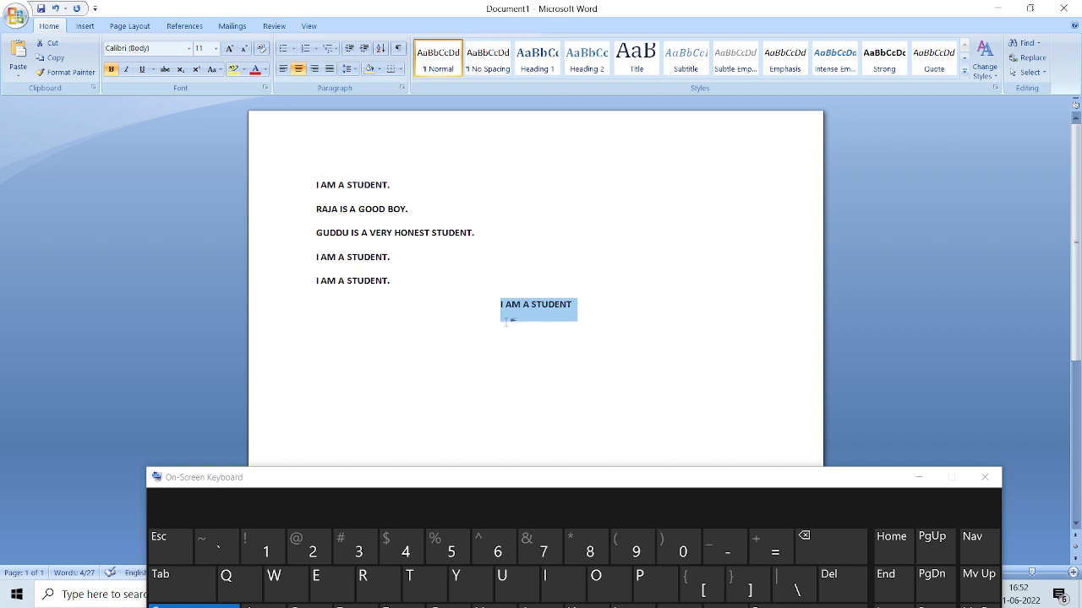
# - Return the last "I AM A STUDENT" line to left alignment and end it with a period
pyautogui.click(498, 306)
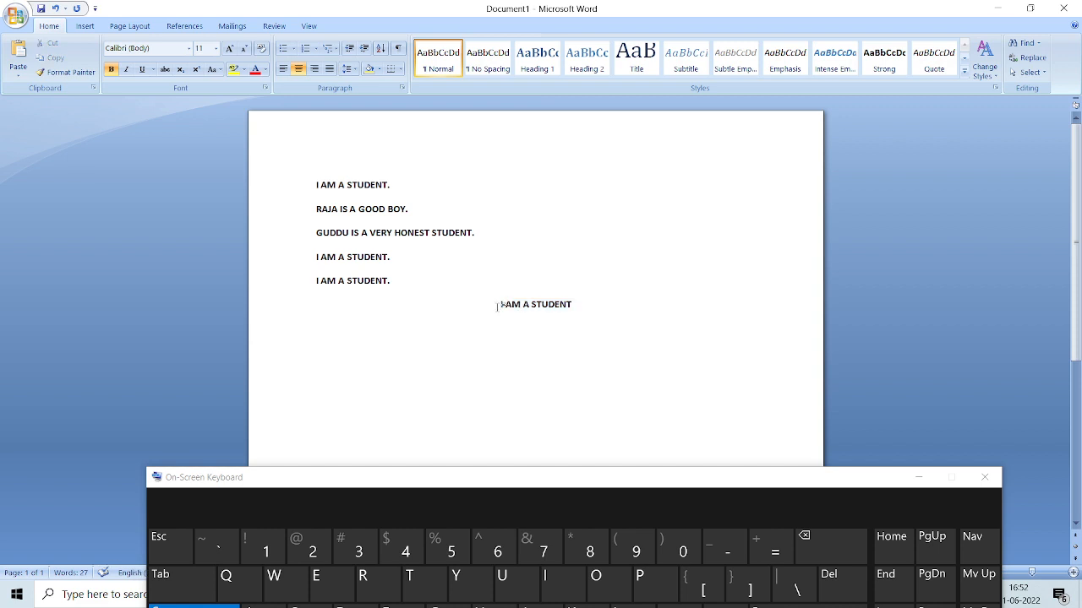
pyautogui.press('BackSpace')
pyautogui.press('Return')
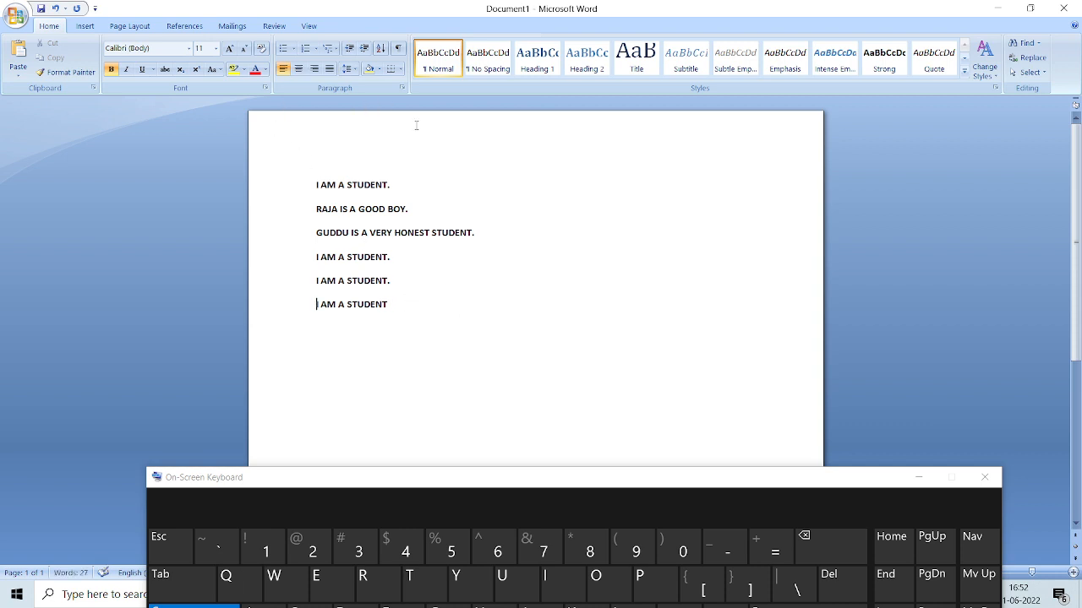
pyautogui.click(419, 302)
pyautogui.write('.')
# - From the start of the document, find and select all occurrences of "AM" in the main document
pyautogui.click(316, 185)
pyautogui.hotkey('ctrl', 'f')
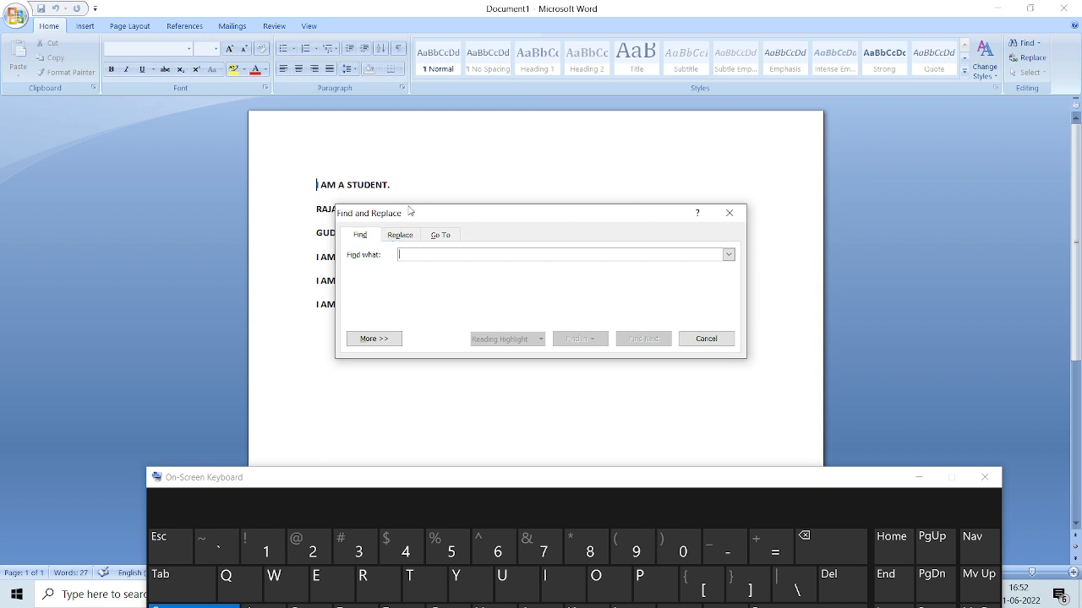
pyautogui.moveTo(415, 211); pyautogui.dragTo(519, 282)
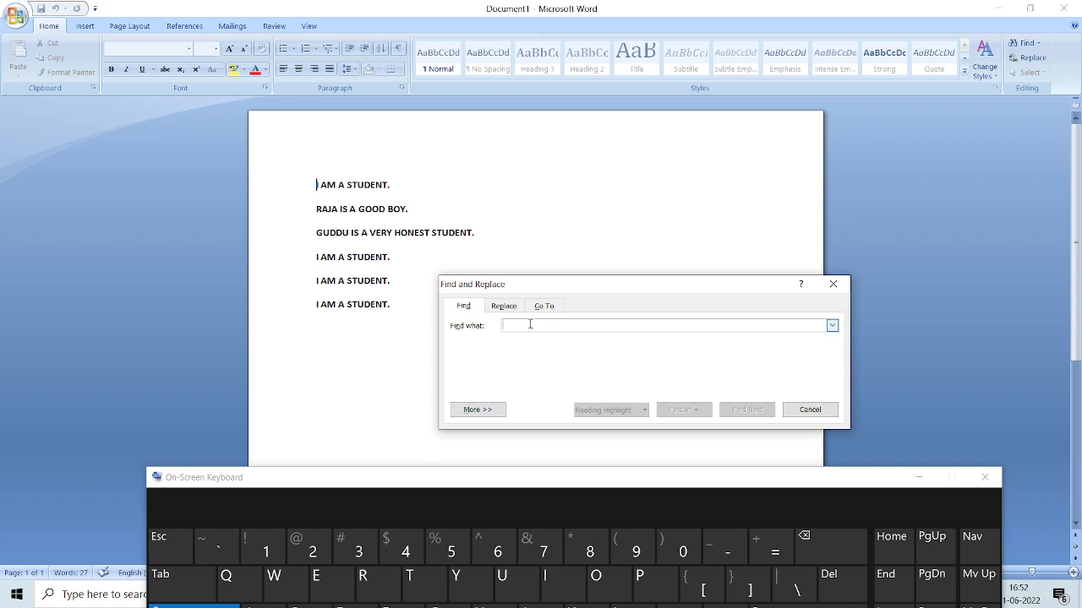
pyautogui.write('AM')
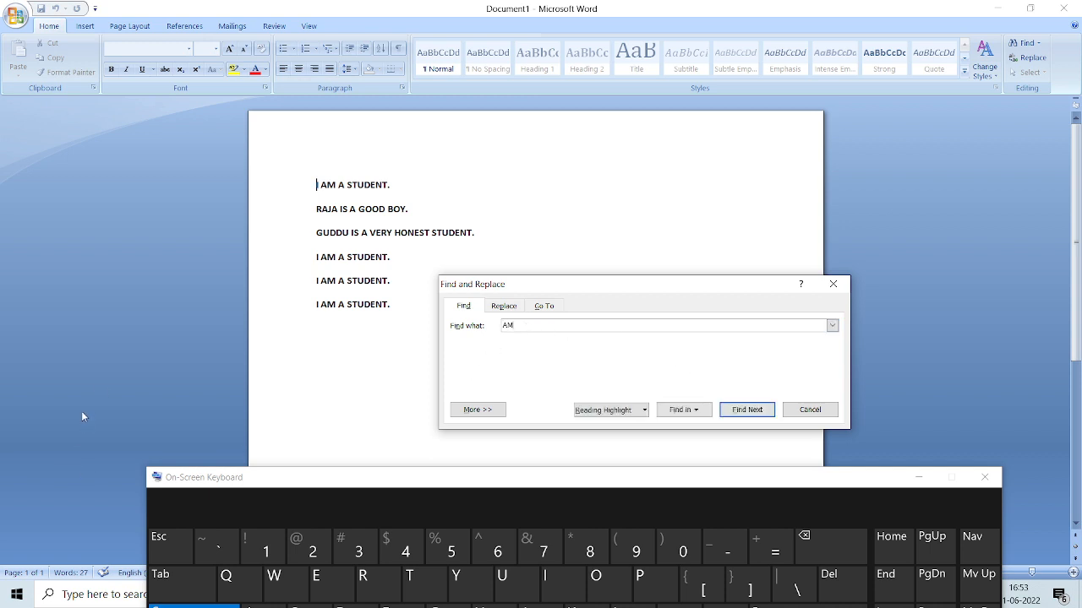
pyautogui.click(683, 411)
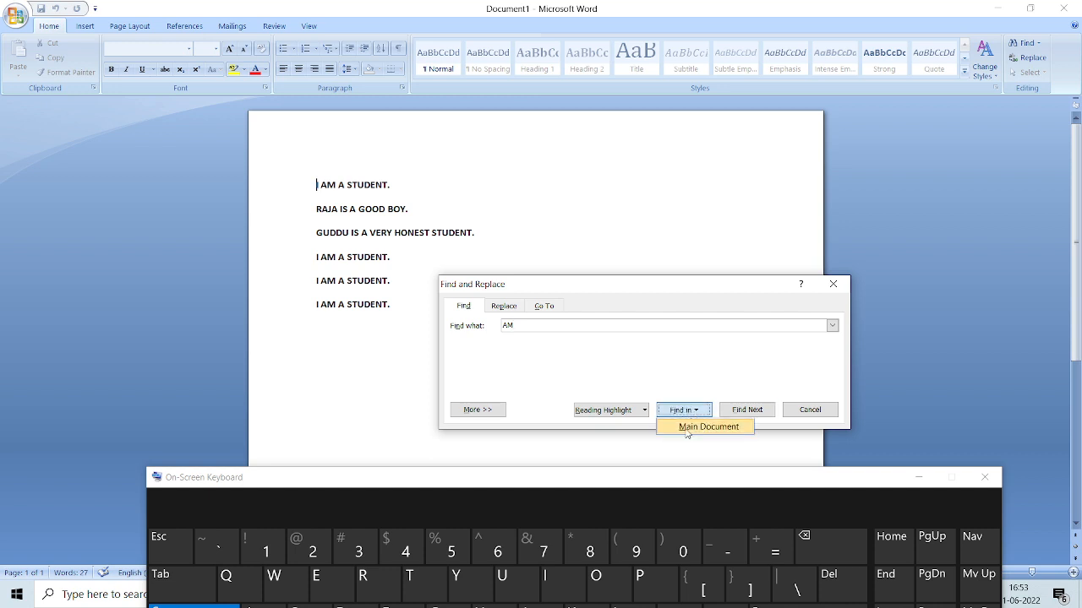
pyautogui.click(696, 427)
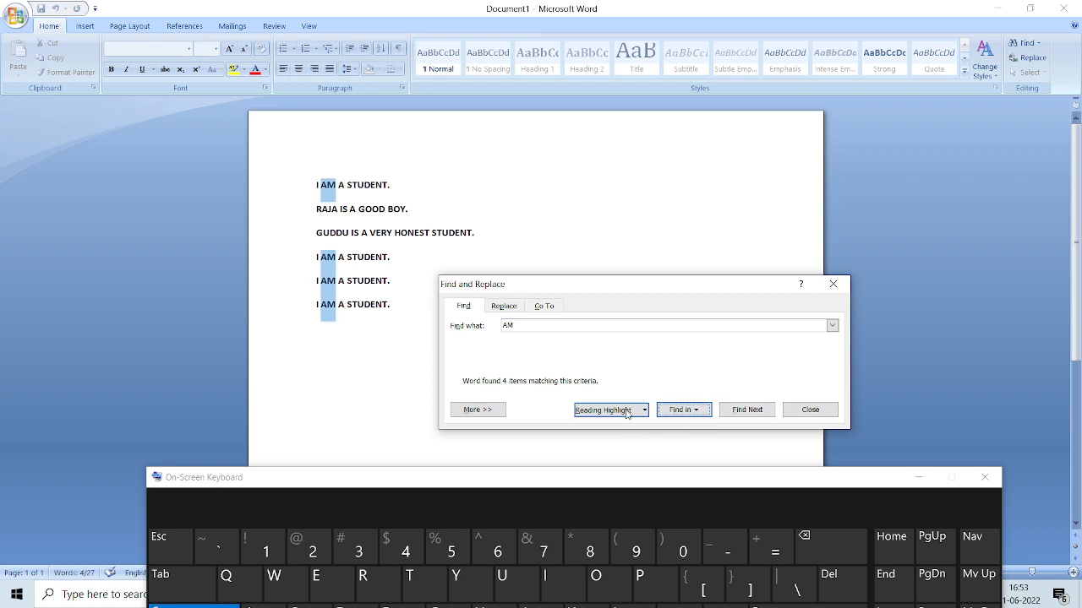
# - Step through the "AM" occurrences one by one from the document start to the last line and close the search
pyautogui.click(678, 412)
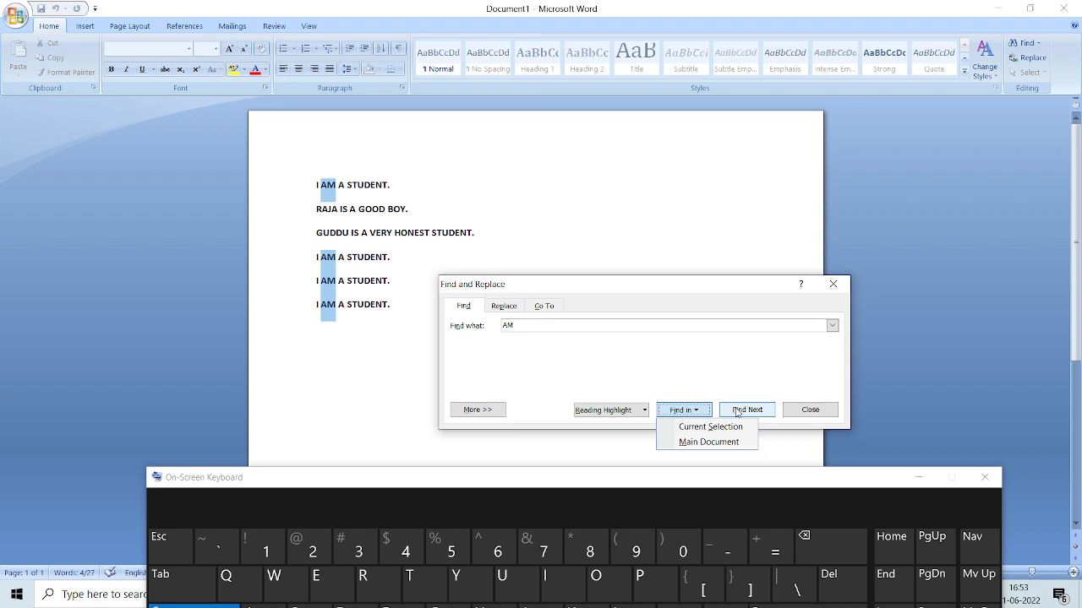
pyautogui.click(326, 190)
pyautogui.click(315, 184)
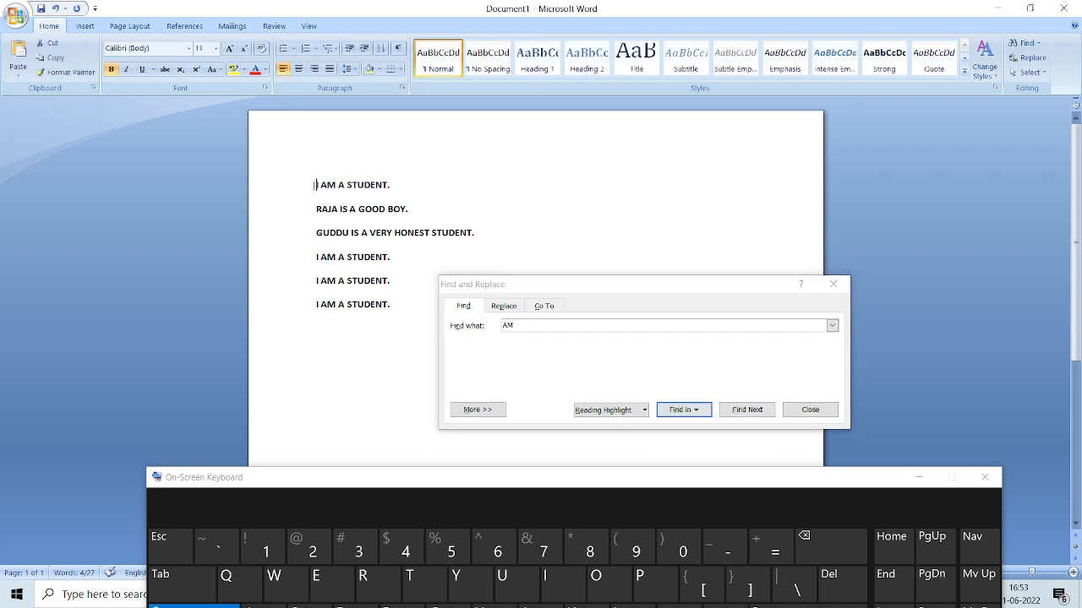
pyautogui.click(735, 414)
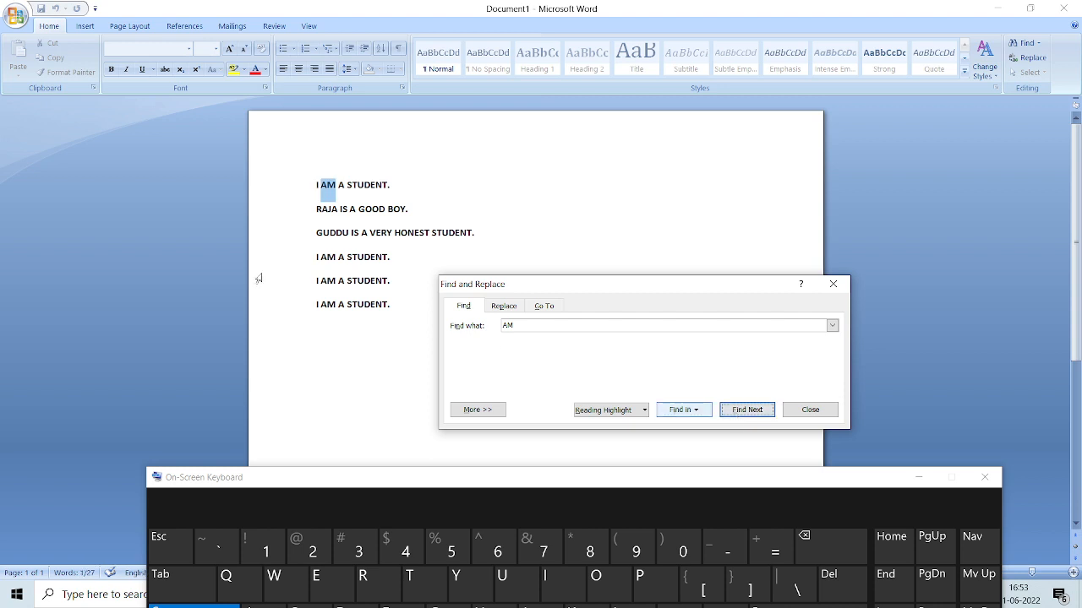
pyautogui.click(758, 411)
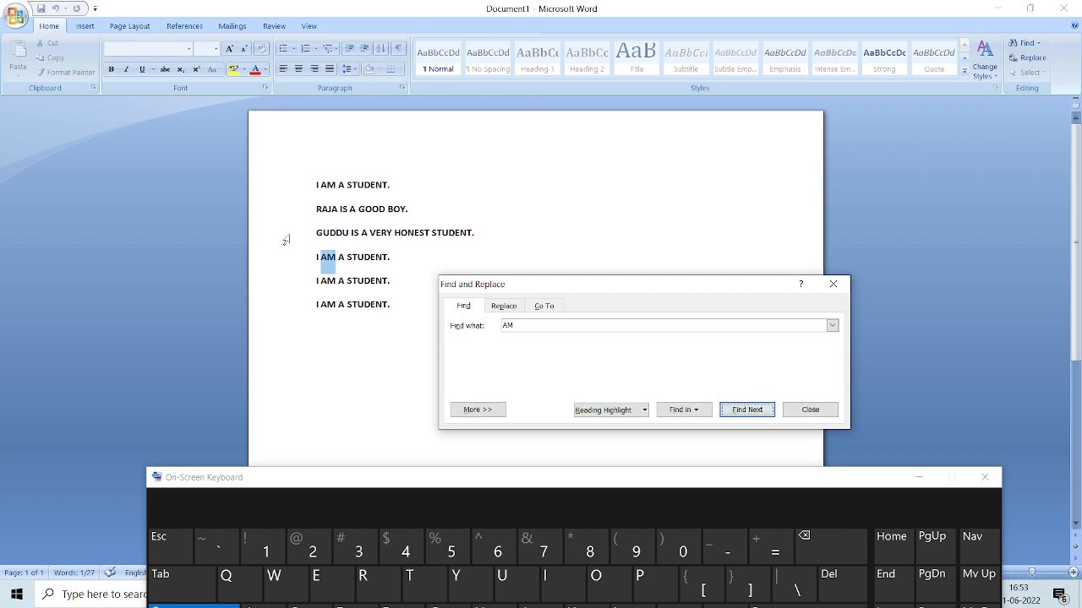
pyautogui.click(755, 411)
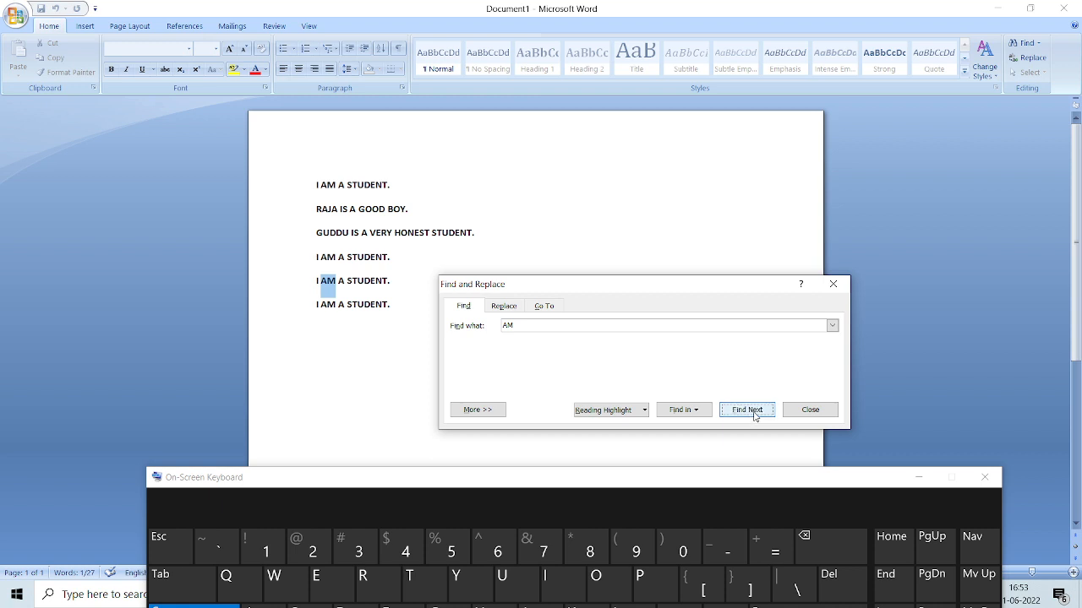
pyautogui.click(755, 411)
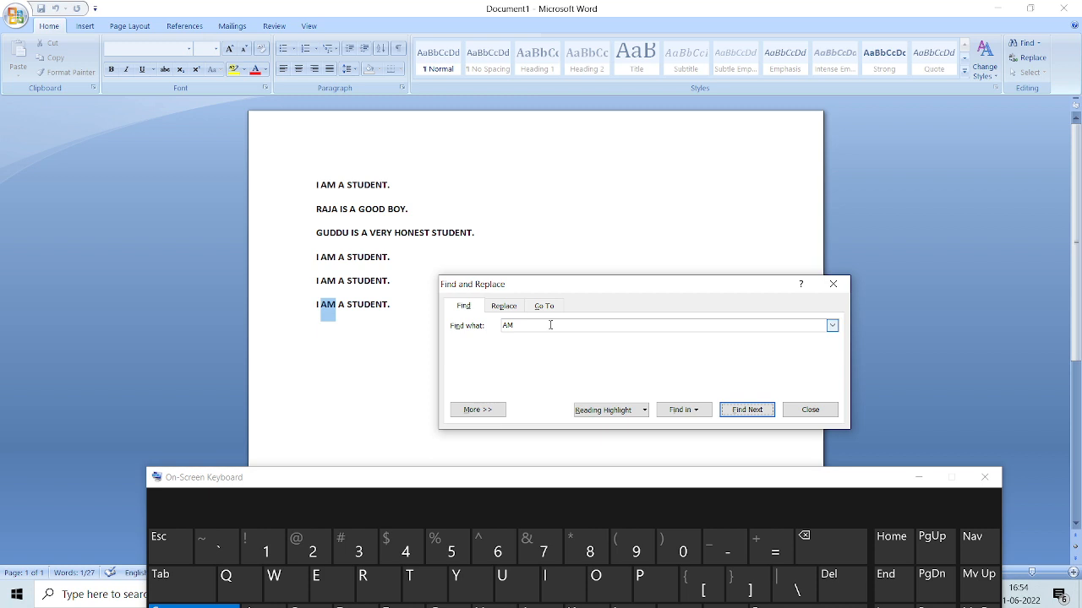
pyautogui.click(804, 410)
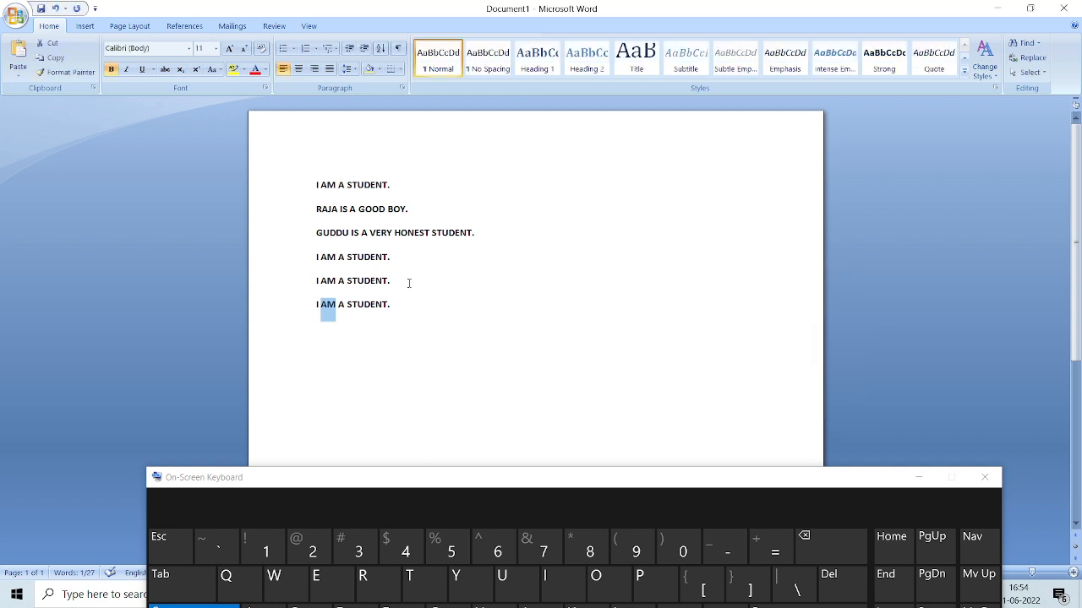
# - Use Go To from the start of the document to jump to line 5
pyautogui.click(317, 185)
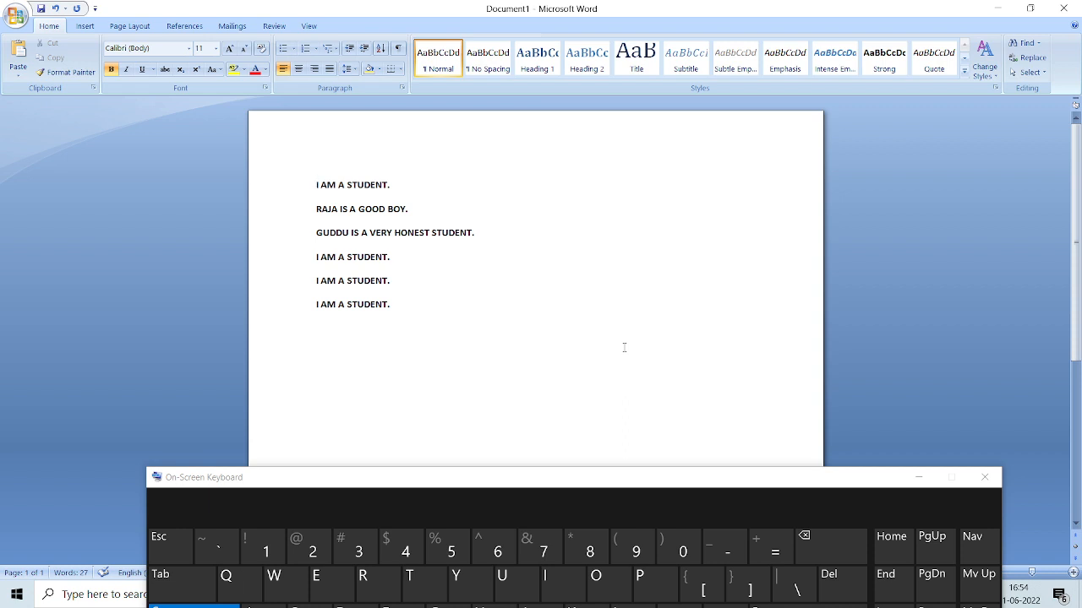
pyautogui.hotkey('ctrl', 'g')
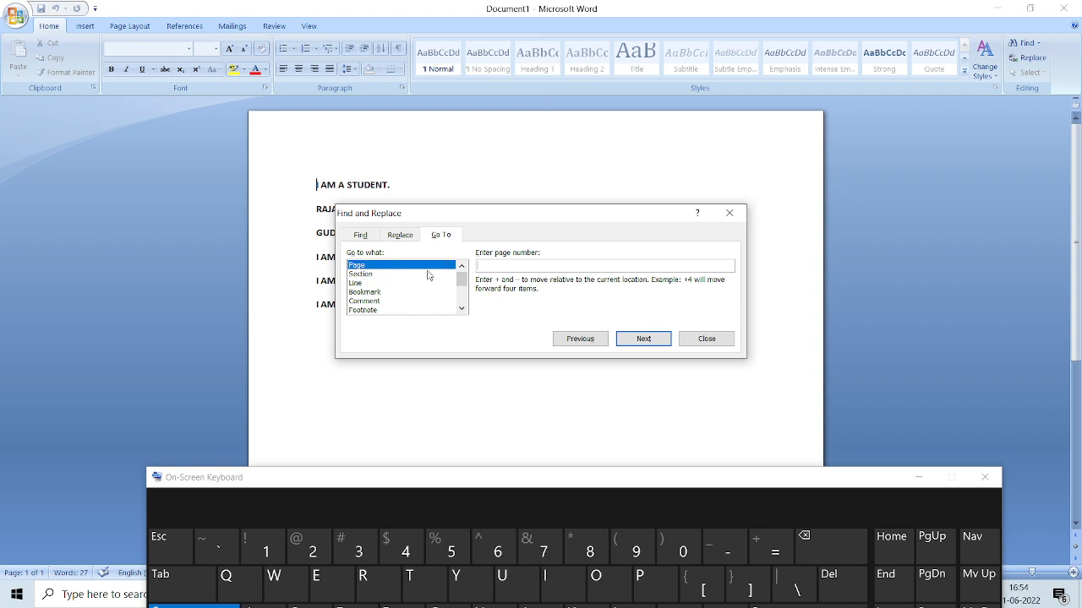
pyautogui.click(369, 284)
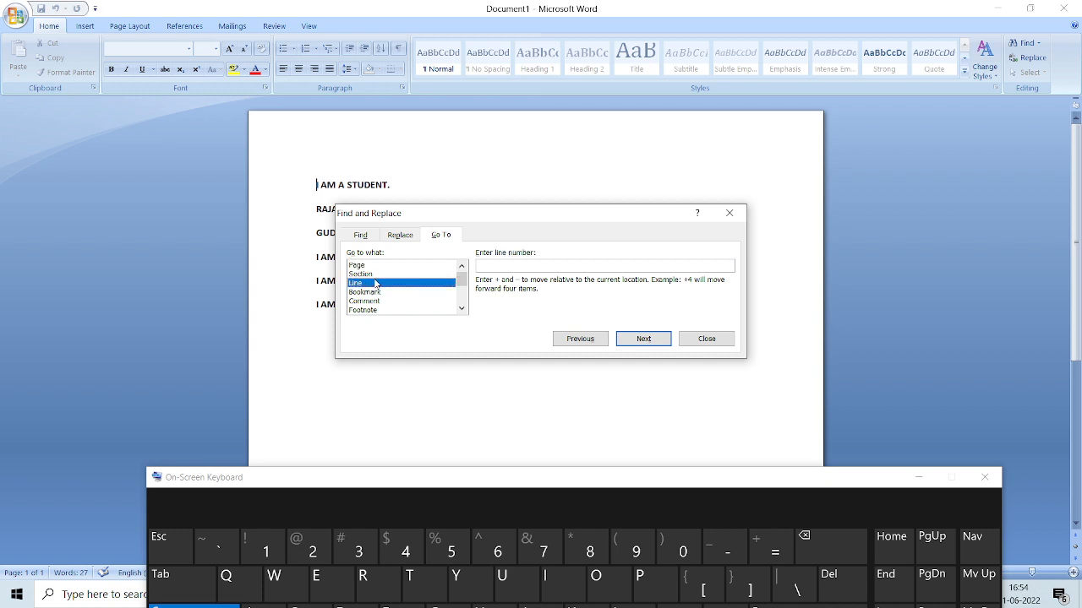
pyautogui.click(527, 264)
pyautogui.write('5')
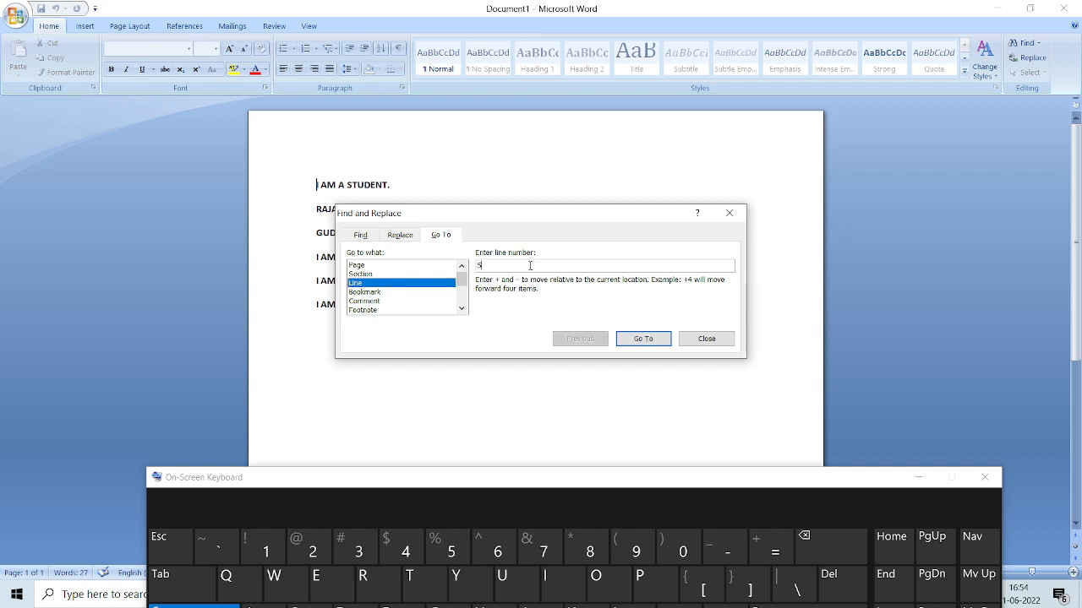
pyautogui.click(644, 338)
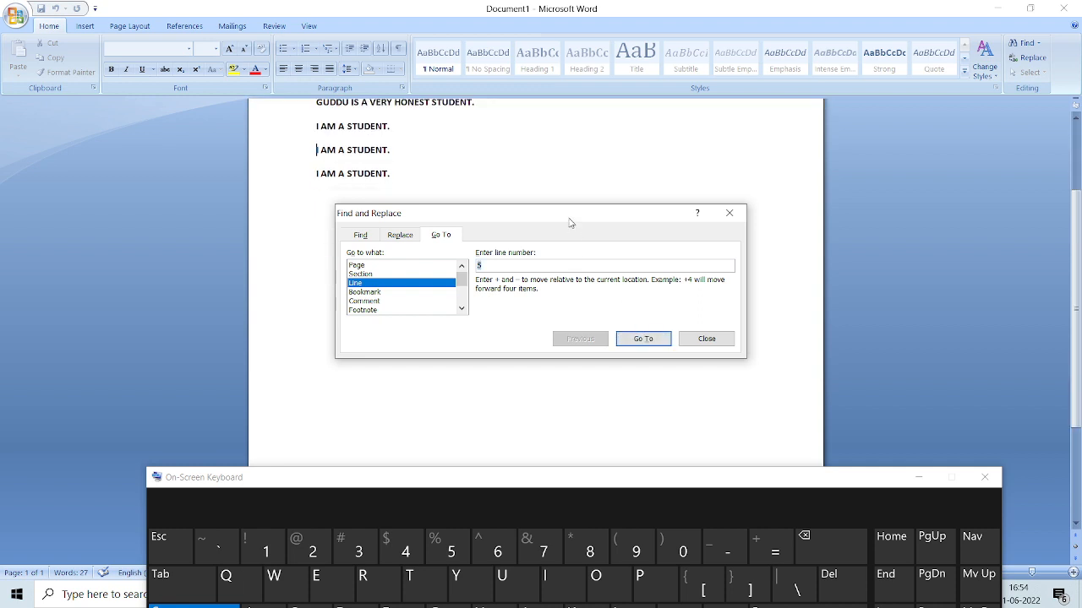
# - Move the Find and Replace dialog below the text lines and go to line 5 again
pyautogui.moveTo(566, 215); pyautogui.dragTo(581, 342)
pyautogui.scroll(3, 517, 276)
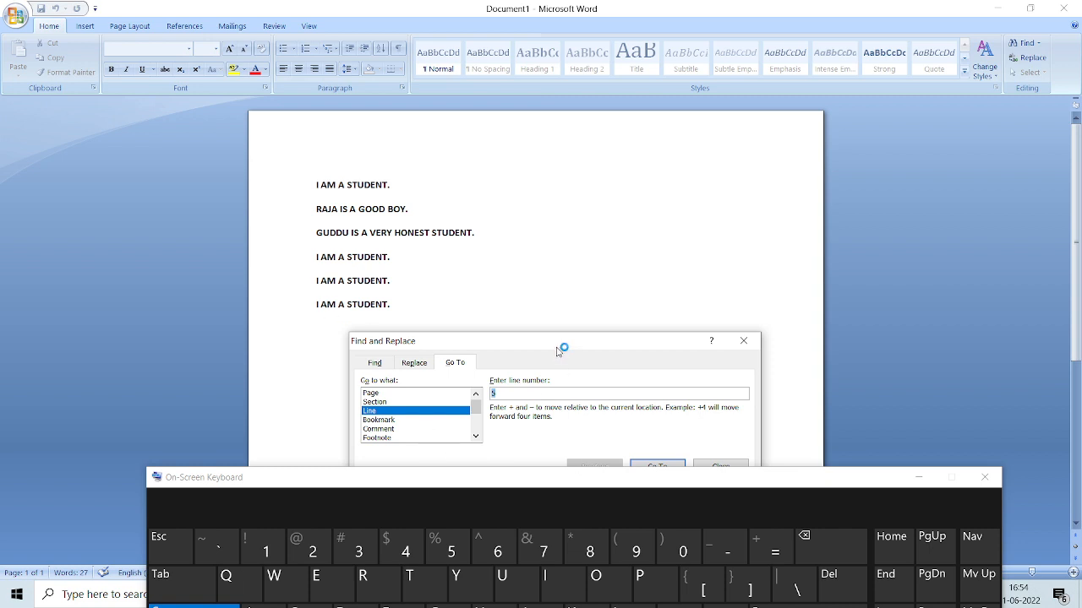
pyautogui.moveTo(560, 338); pyautogui.dragTo(548, 327)
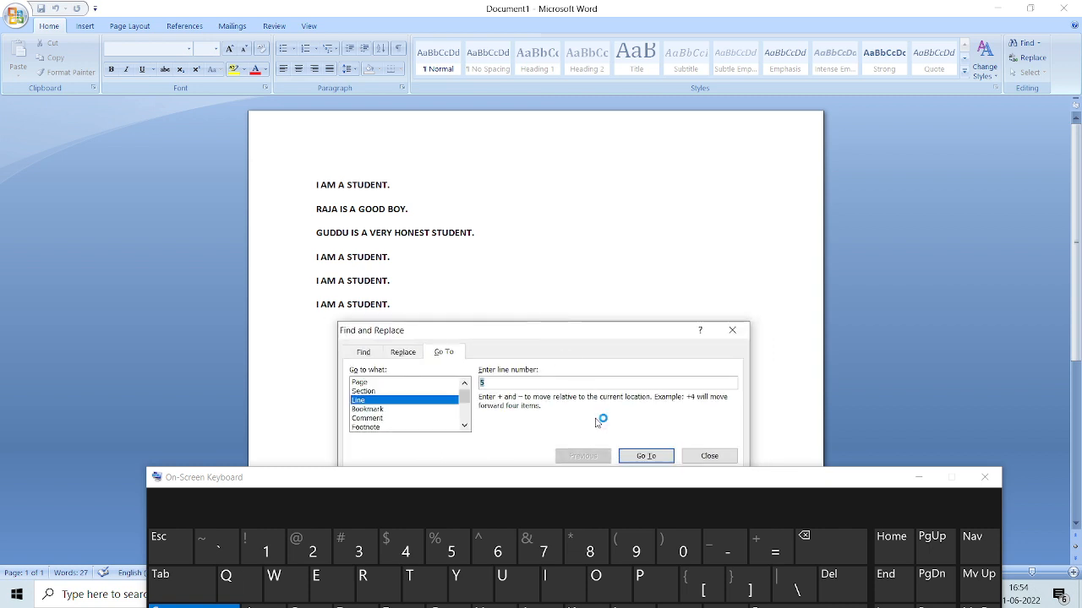
pyautogui.click(645, 457)
# - Use Go To to jump to line 3 and close the dialog
pyautogui.click(508, 385)
pyautogui.press('BackSpace')
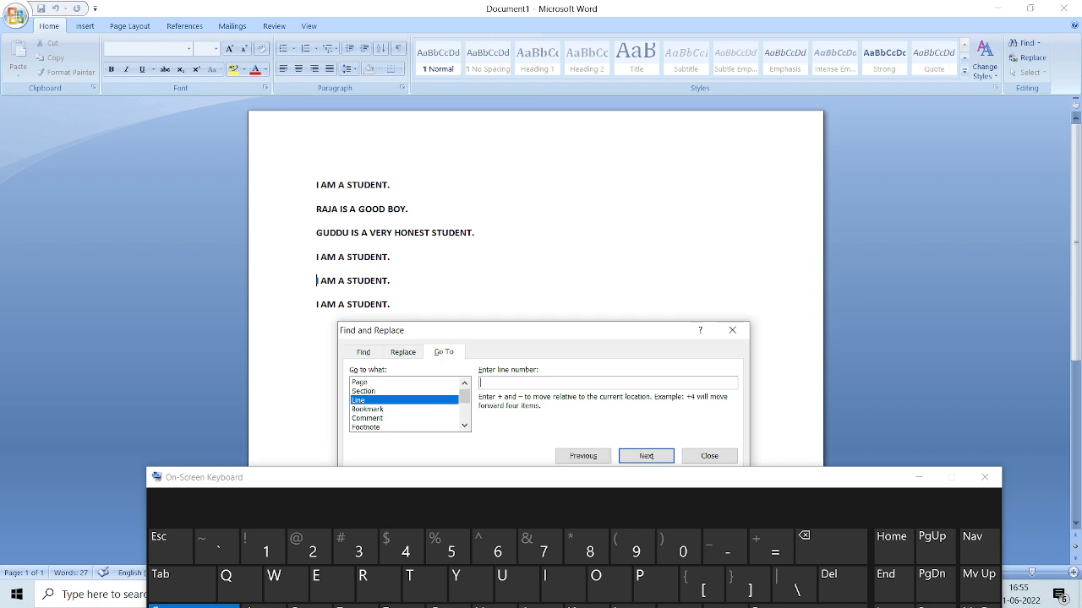
pyautogui.write('3')
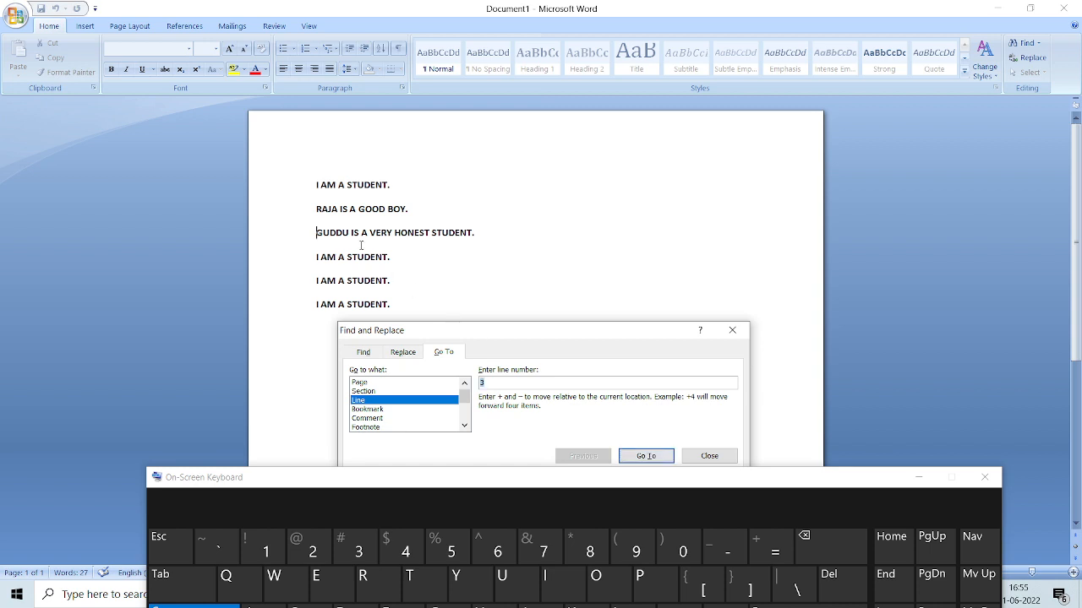
pyautogui.click(313, 185)
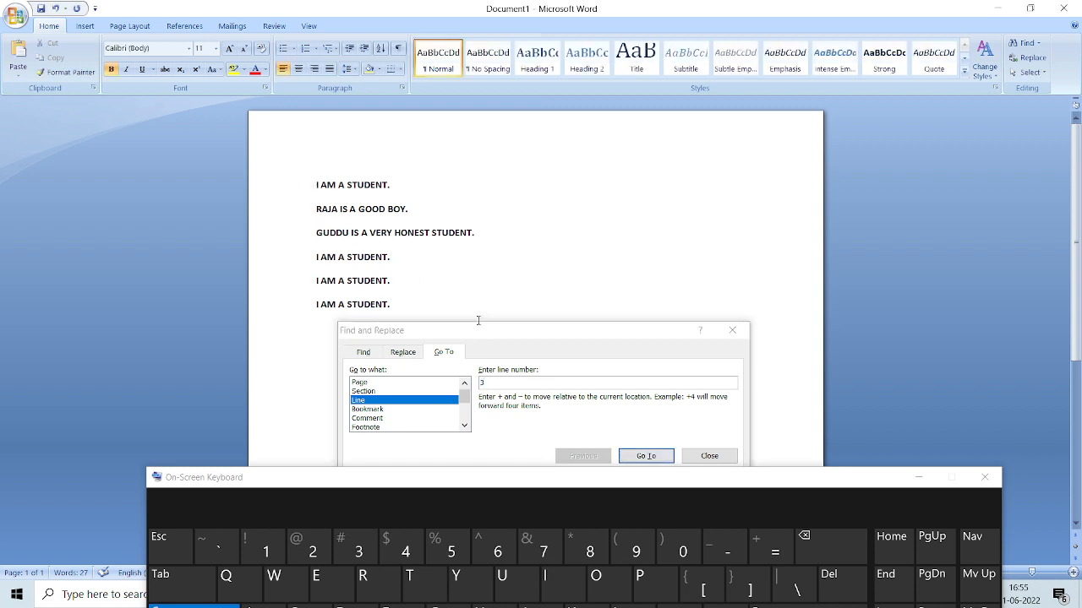
pyautogui.click(712, 457)
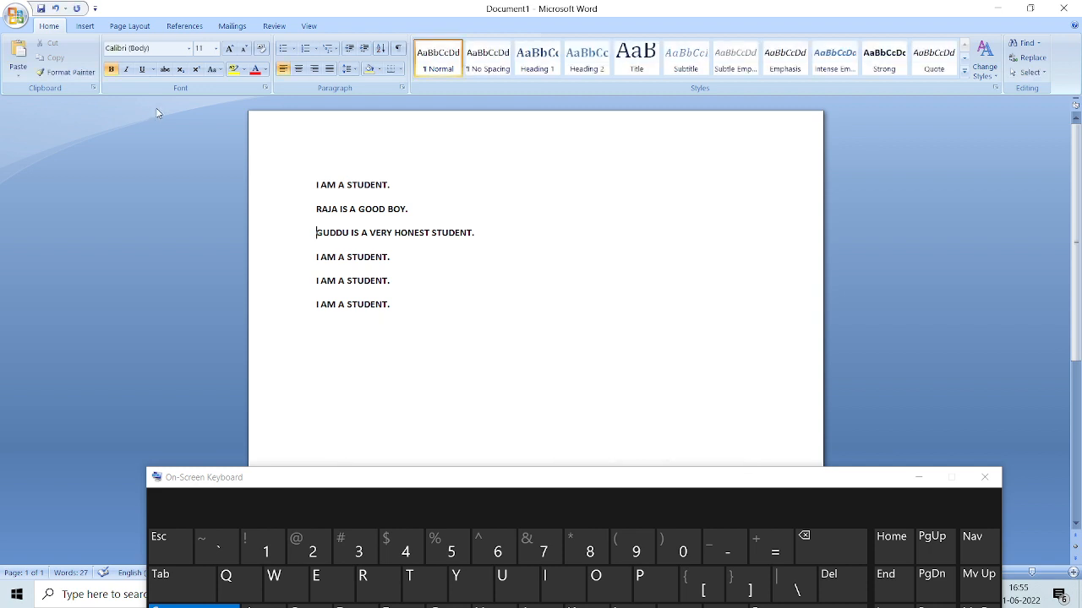
# - Select all six lines of text and enlarge their font size to 26
pyautogui.click(313, 177)
pyautogui.moveTo(313, 178); pyautogui.dragTo(415, 299)
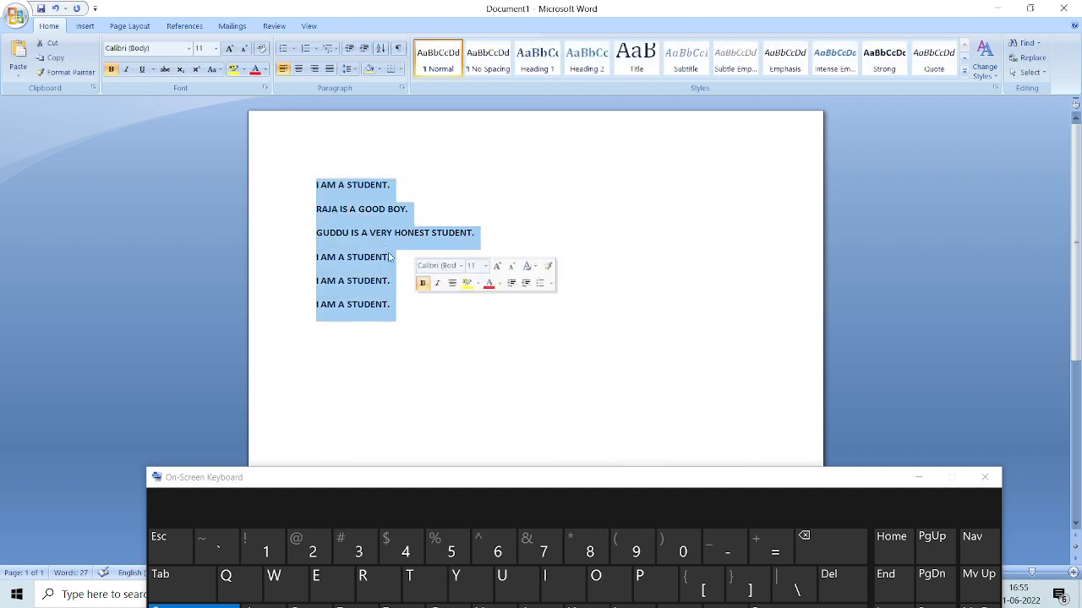
pyautogui.click(229, 48)
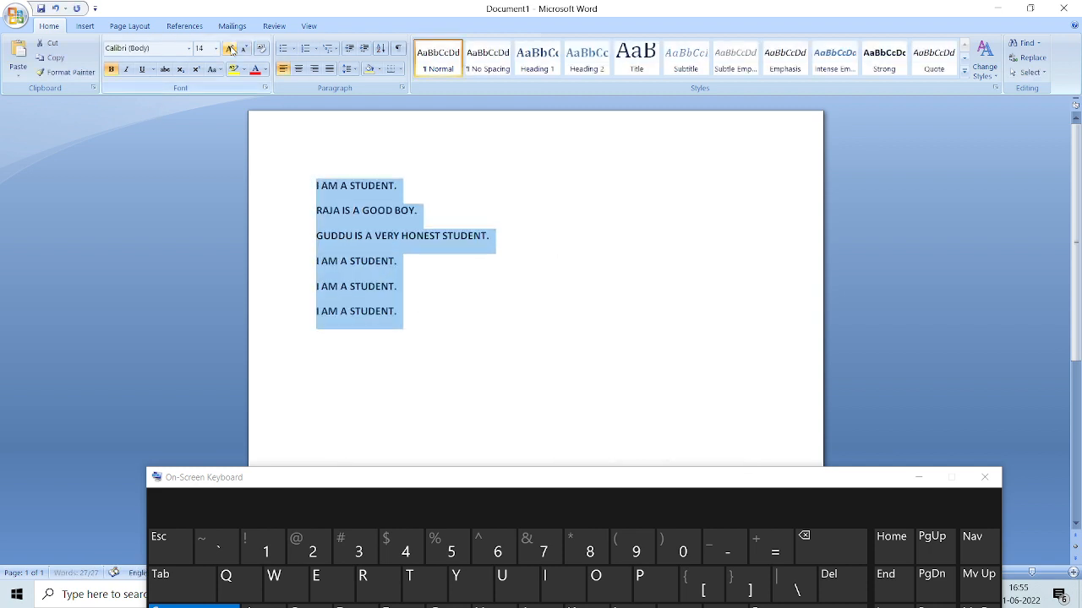
pyautogui.click(229, 48)
pyautogui.click(229, 48)
pyautogui.click(229, 48)
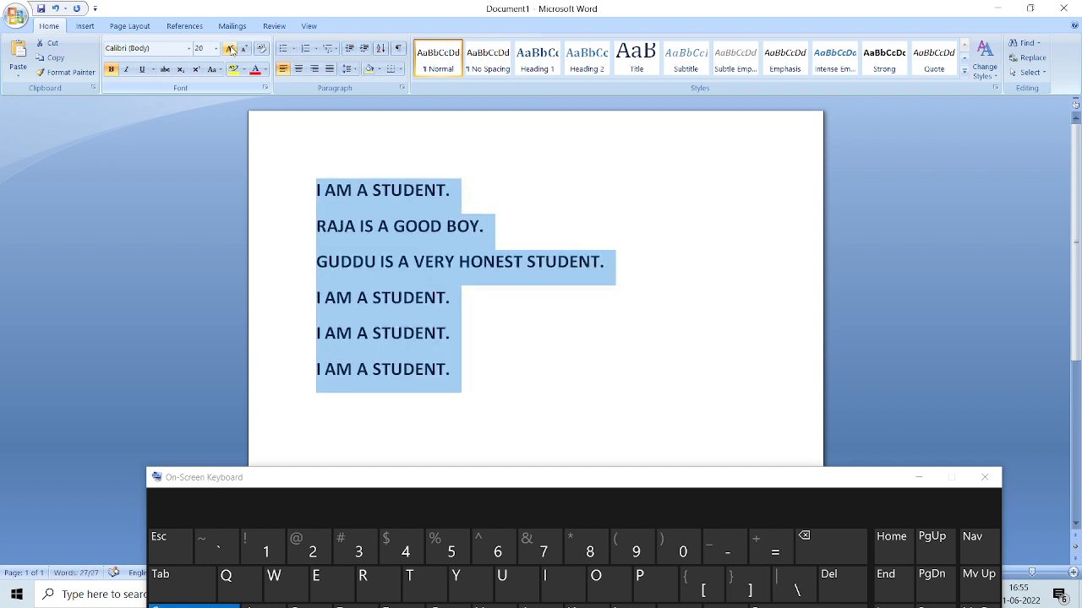
pyautogui.click(229, 49)
pyautogui.click(229, 49)
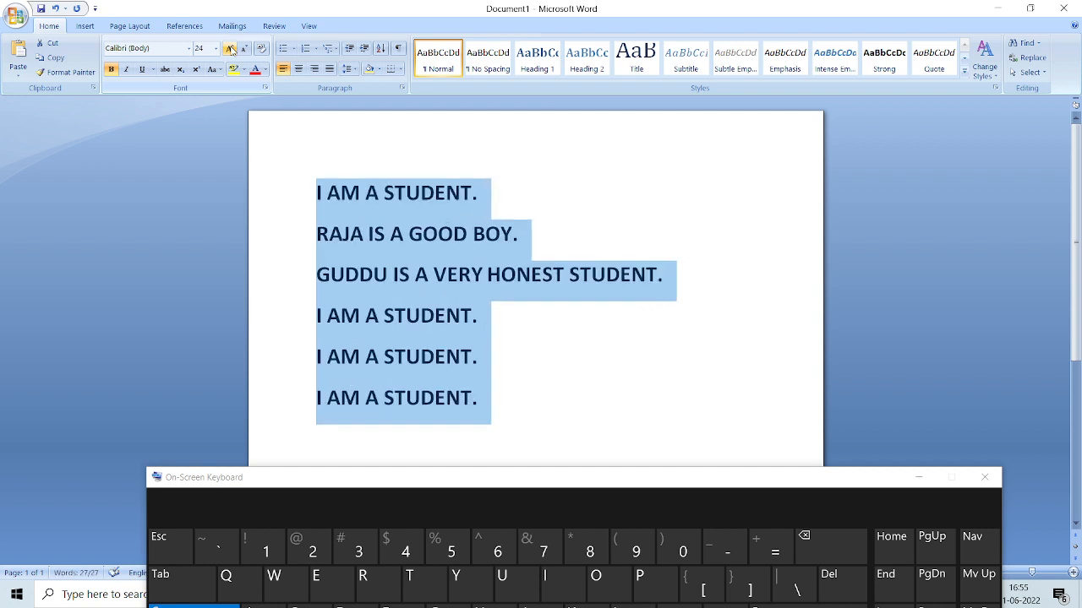
pyautogui.click(229, 48)
pyautogui.click(432, 237)
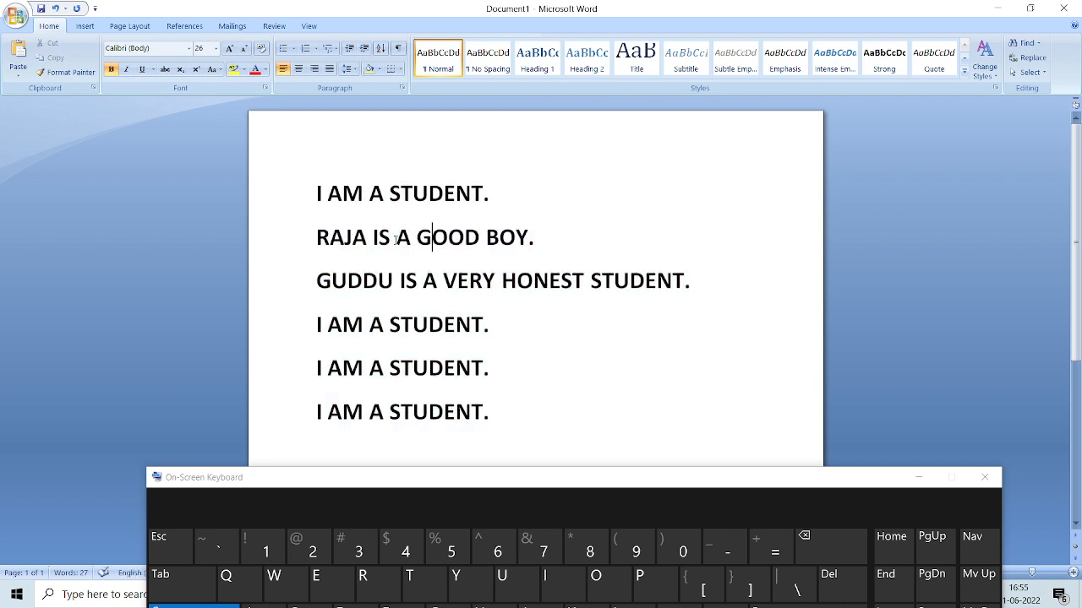
# - From the start of the document, use Go To to jump to line 3 and to line 5
pyautogui.click(312, 200)
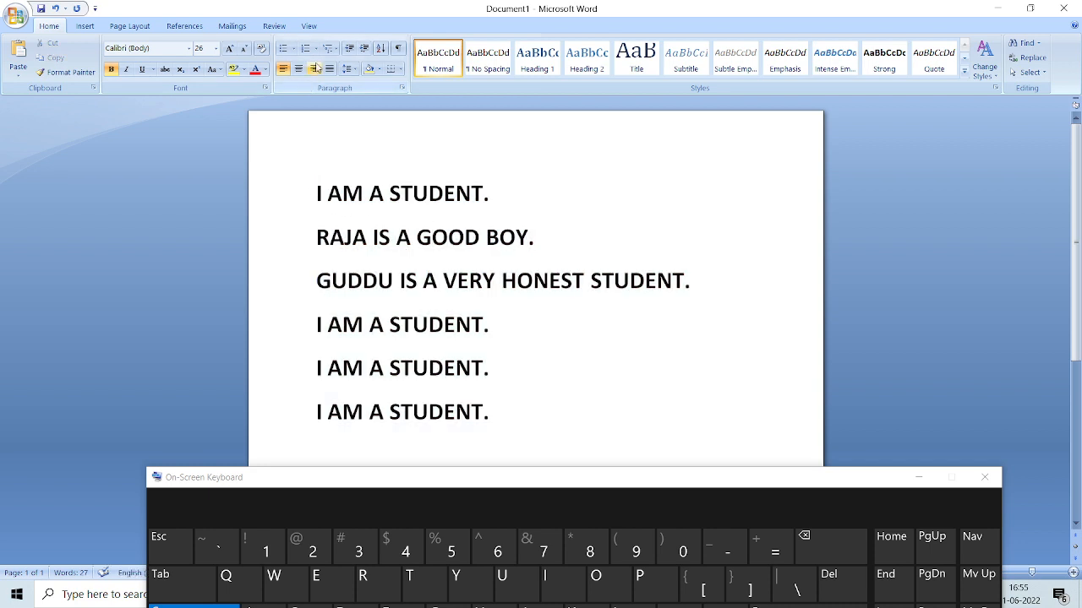
pyautogui.hotkey('ctrl', 'g')
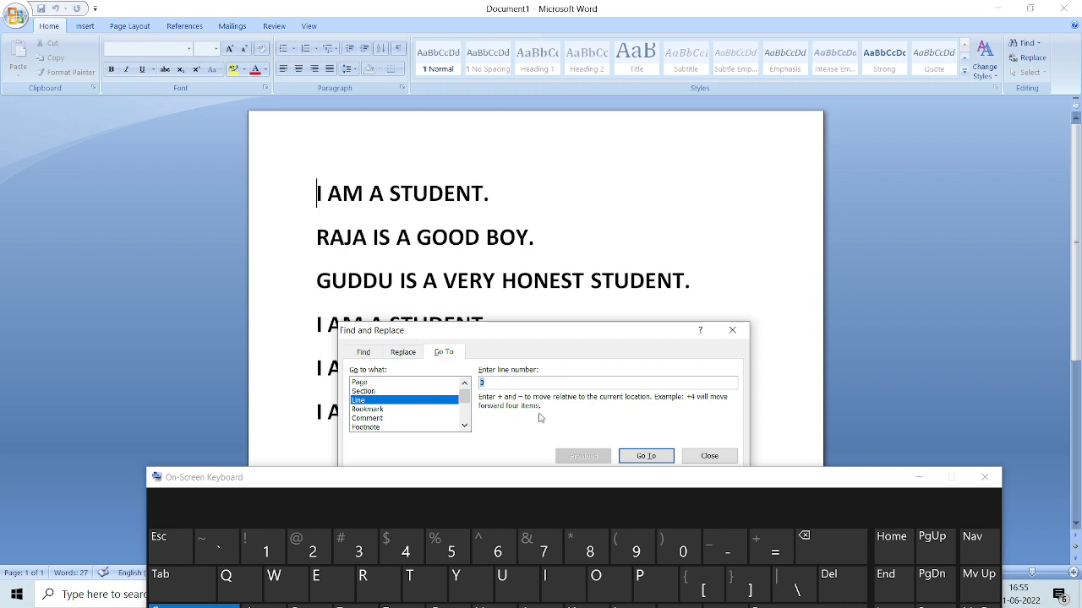
pyautogui.click(641, 456)
pyautogui.press('BackSpace')
pyautogui.write('5')
pyautogui.click(651, 457)
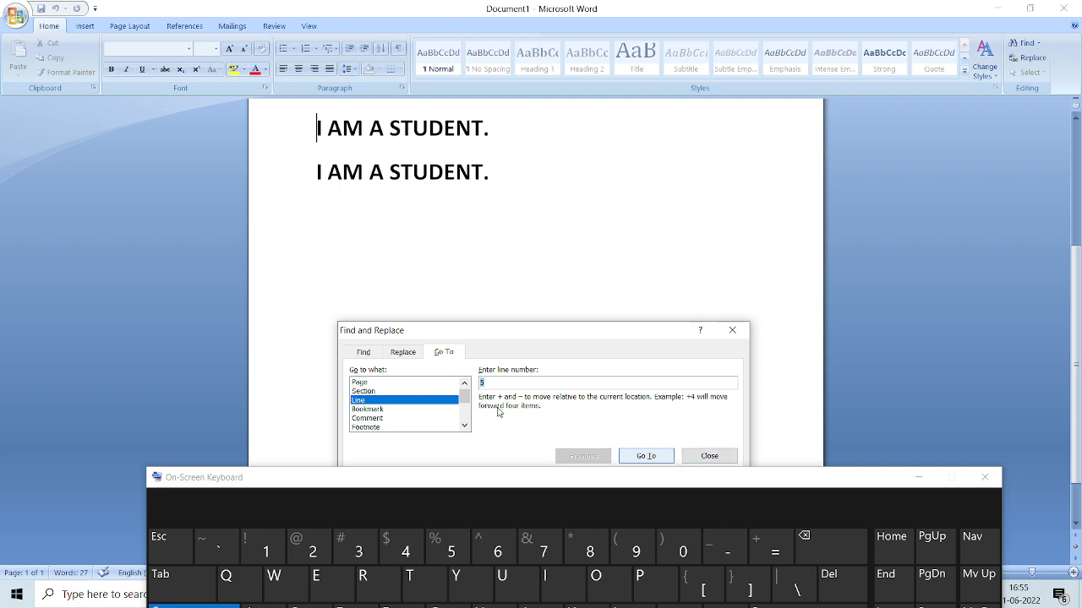
# - Examine the available Go To target types down to Heading, close the dialog and return to the first line
pyautogui.click(465, 426)
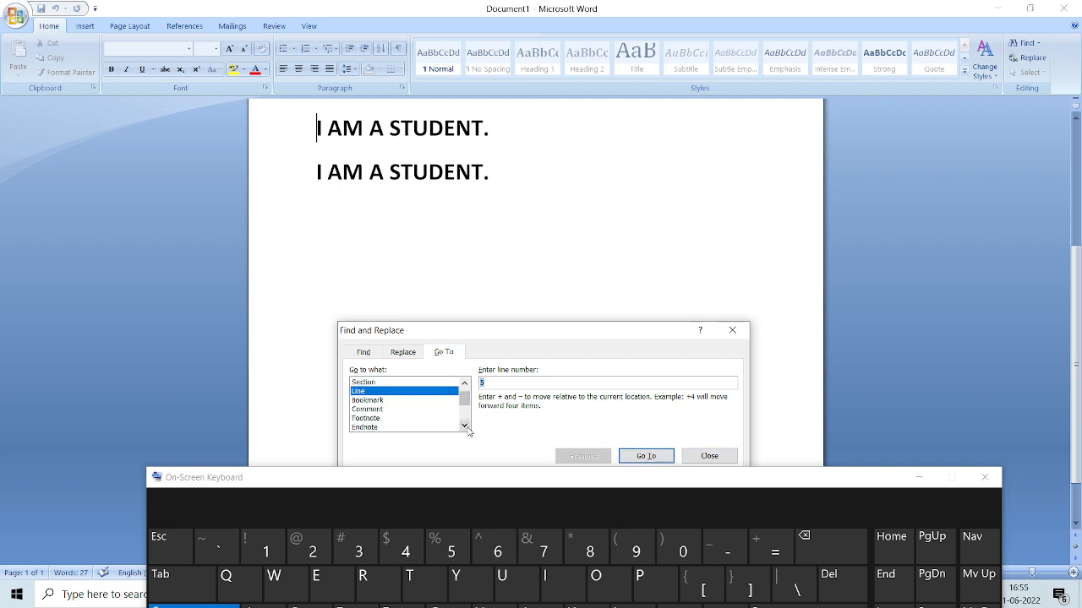
pyautogui.click(465, 427)
pyautogui.click(464, 427)
pyautogui.click(464, 427)
pyautogui.click(465, 427)
pyautogui.click(465, 427)
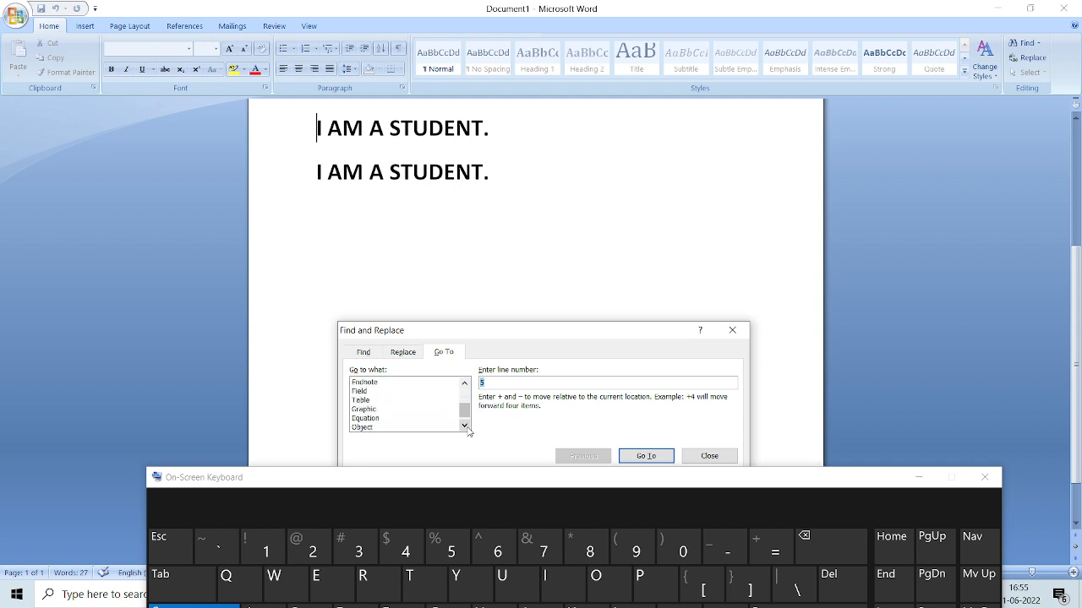
pyautogui.click(465, 427)
pyautogui.click(465, 426)
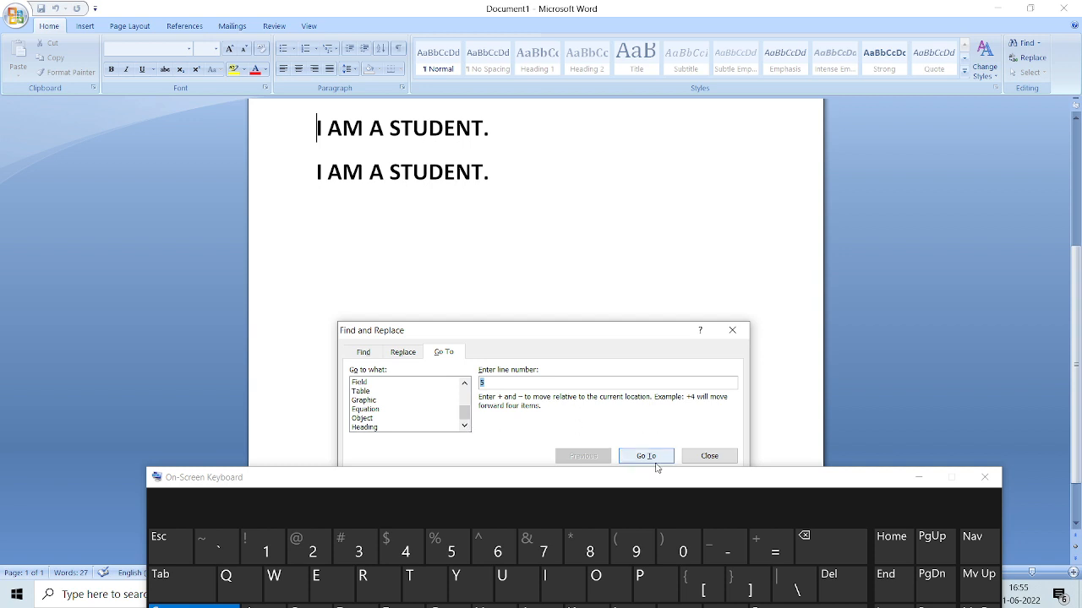
pyautogui.click(711, 455)
pyautogui.scroll(5, 497, 340)
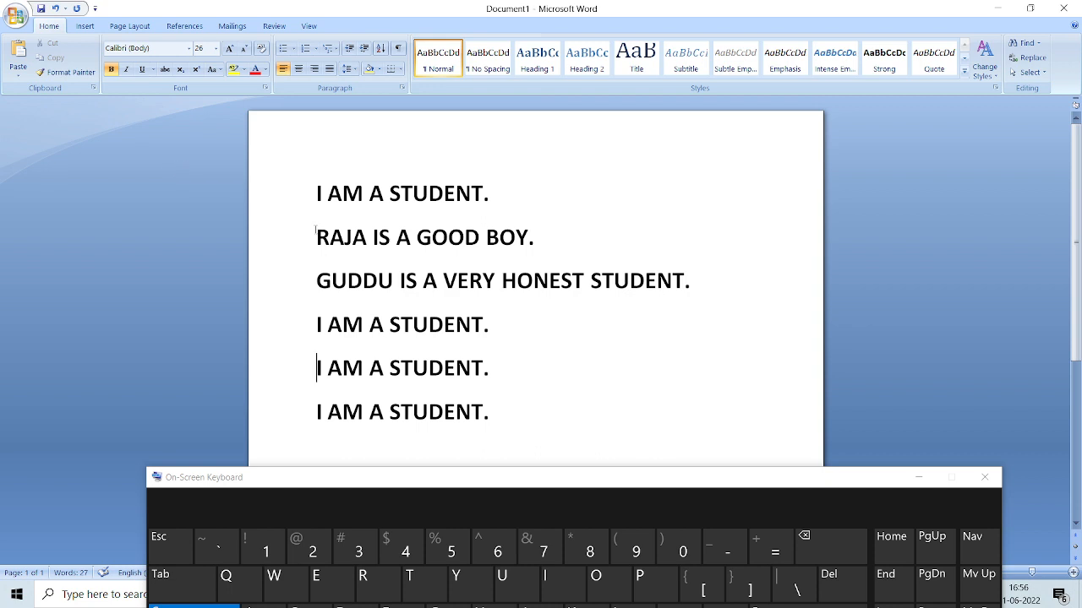
pyautogui.click(315, 198)
pyautogui.hotkey('ctrl', 'h')
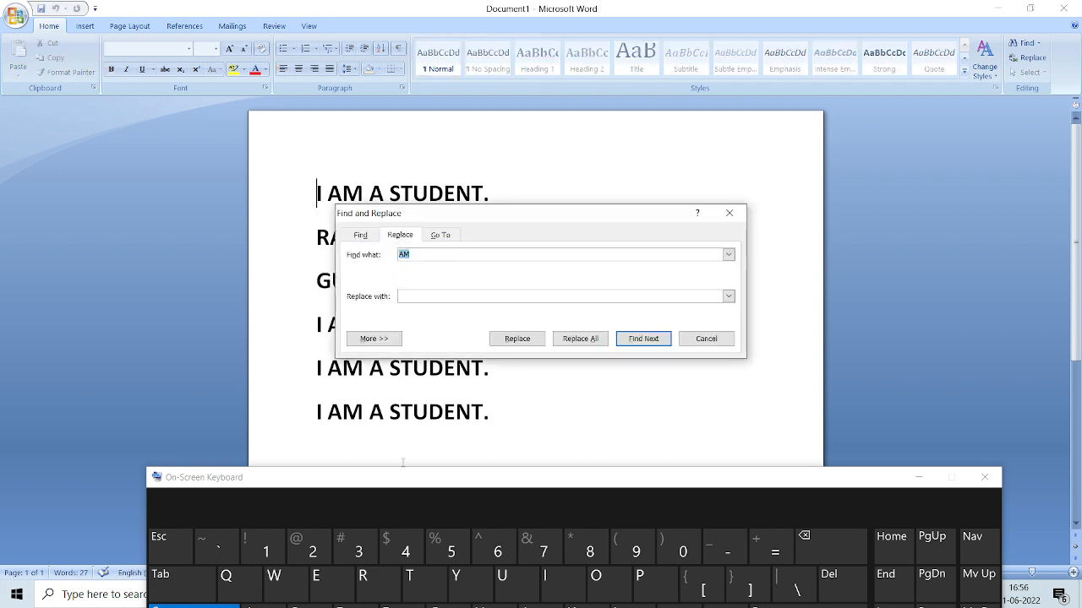
pyautogui.moveTo(398, 478); pyautogui.dragTo(323, 380)
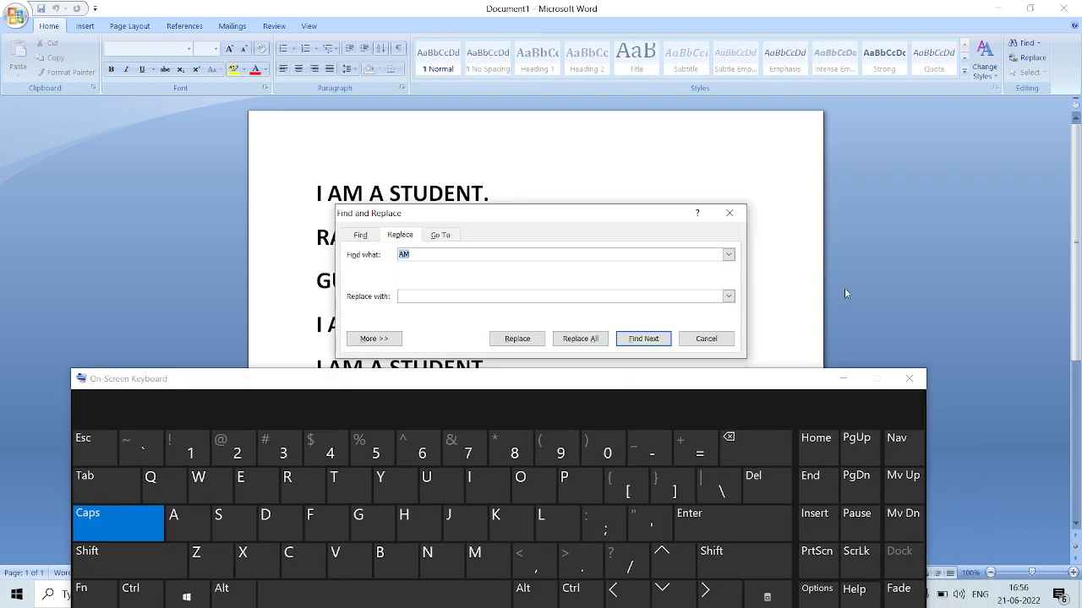
pyautogui.click(729, 213)
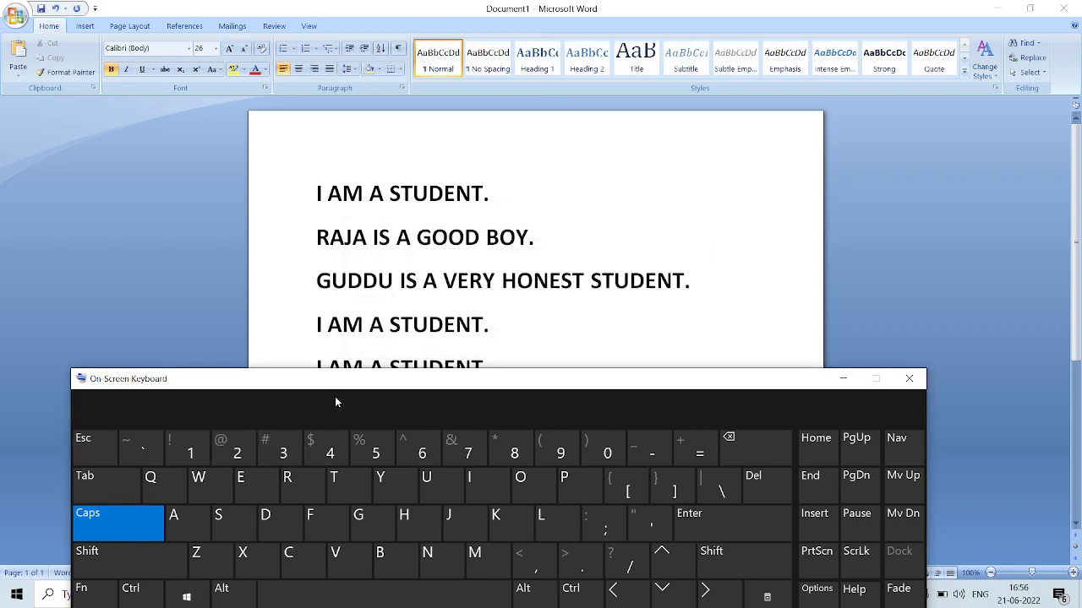
pyautogui.moveTo(335, 396); pyautogui.dragTo(498, 342)
pyautogui.press('ctrl')
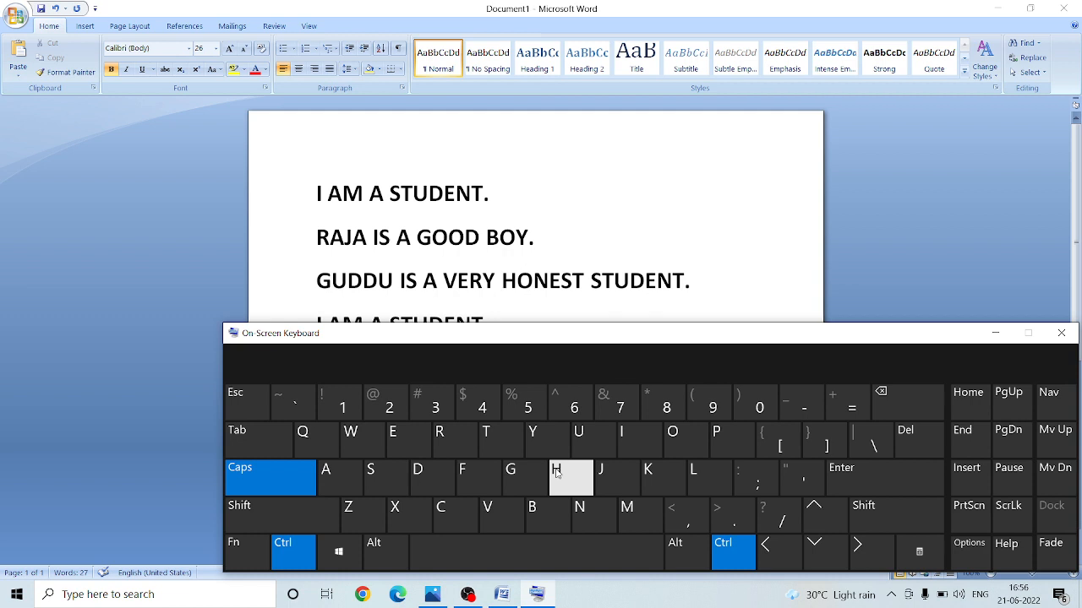
pyautogui.click(618, 405)
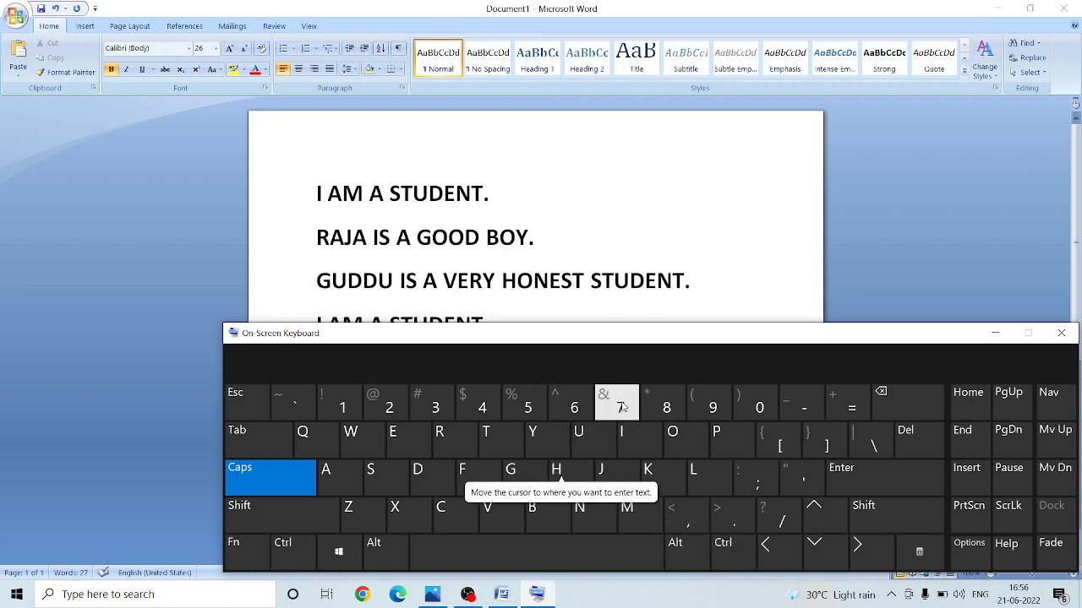
pyautogui.press('ctrl')
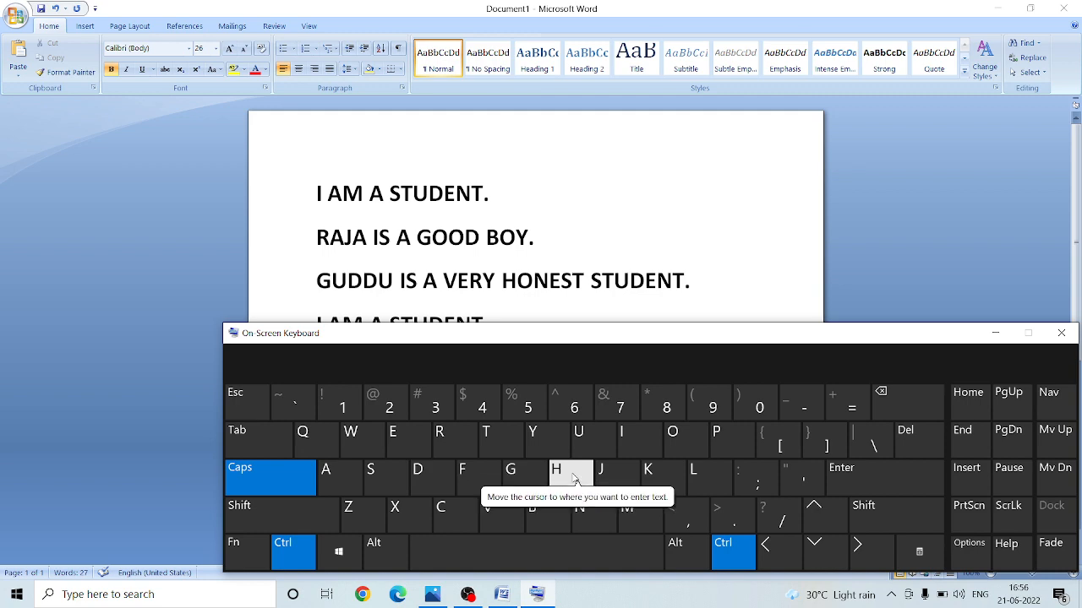
pyautogui.click(575, 477)
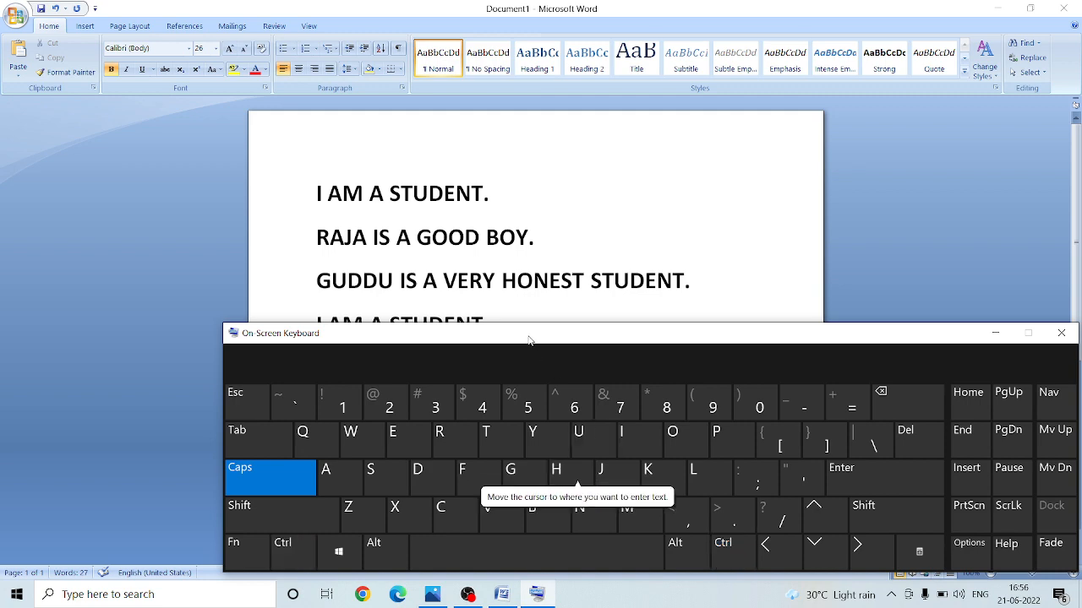
# - Open Replace with the cursor at the document start and move the dialog so the text lines are readable
pyautogui.moveTo(529, 340); pyautogui.dragTo(434, 387)
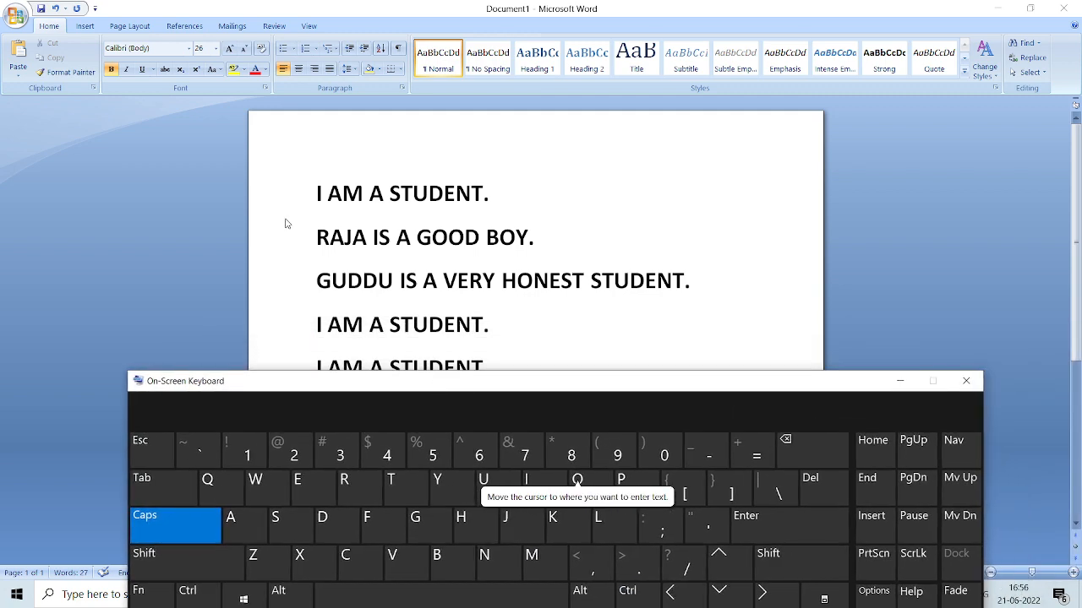
pyautogui.click(296, 205)
pyautogui.press('ctrl')
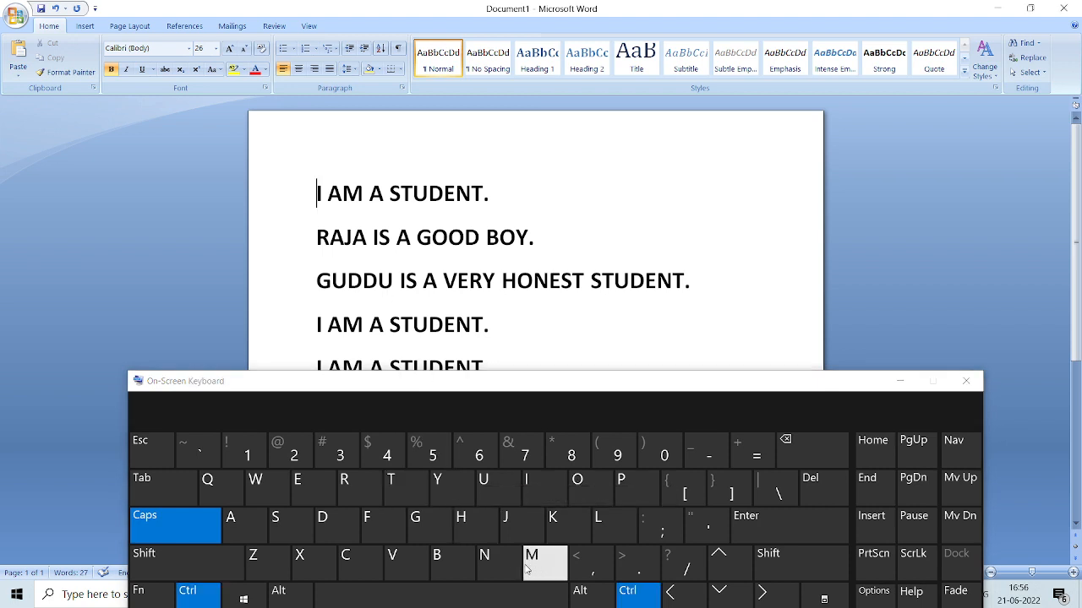
pyautogui.click(481, 524)
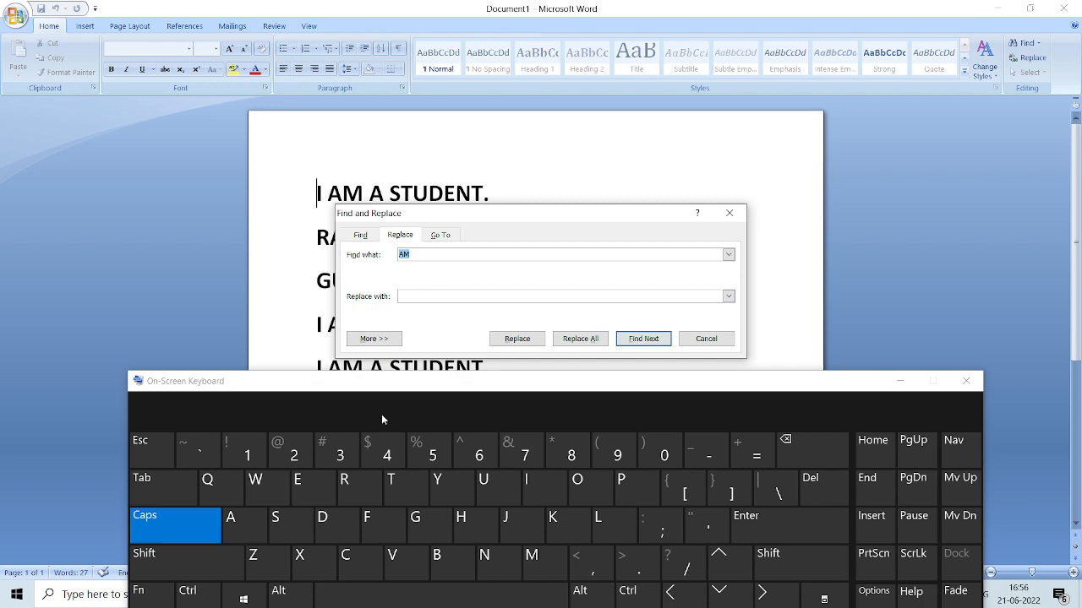
pyautogui.moveTo(401, 387)
pyautogui.mouseDown()
pyautogui.moveTo(463, 398)
pyautogui.moveTo(425, 378)
pyautogui.moveTo(407, 403)
pyautogui.mouseUp()
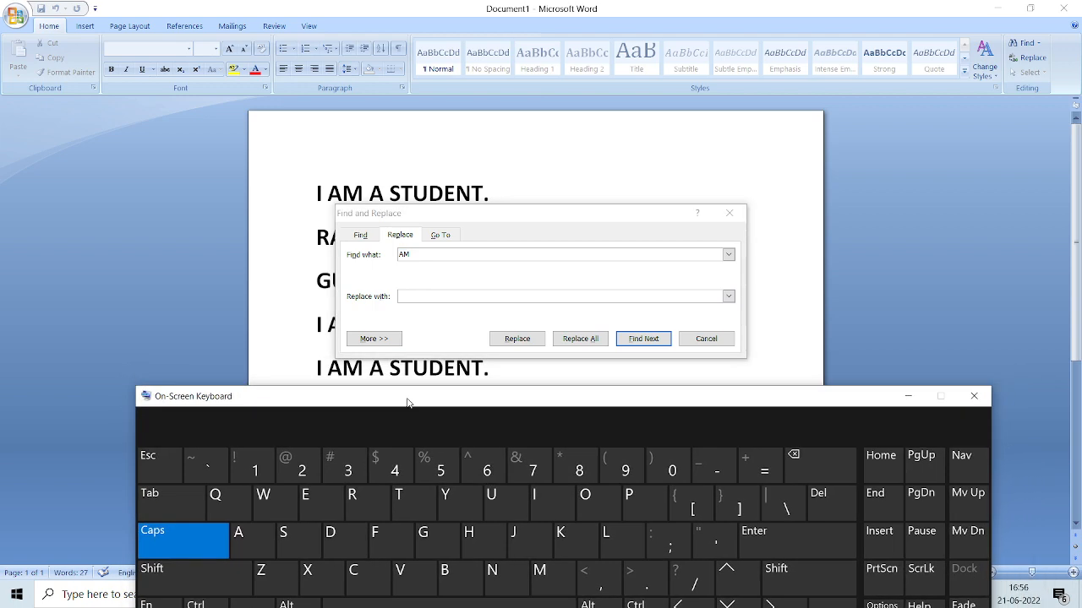
pyautogui.click(417, 306)
pyautogui.moveTo(423, 217); pyautogui.dragTo(639, 209)
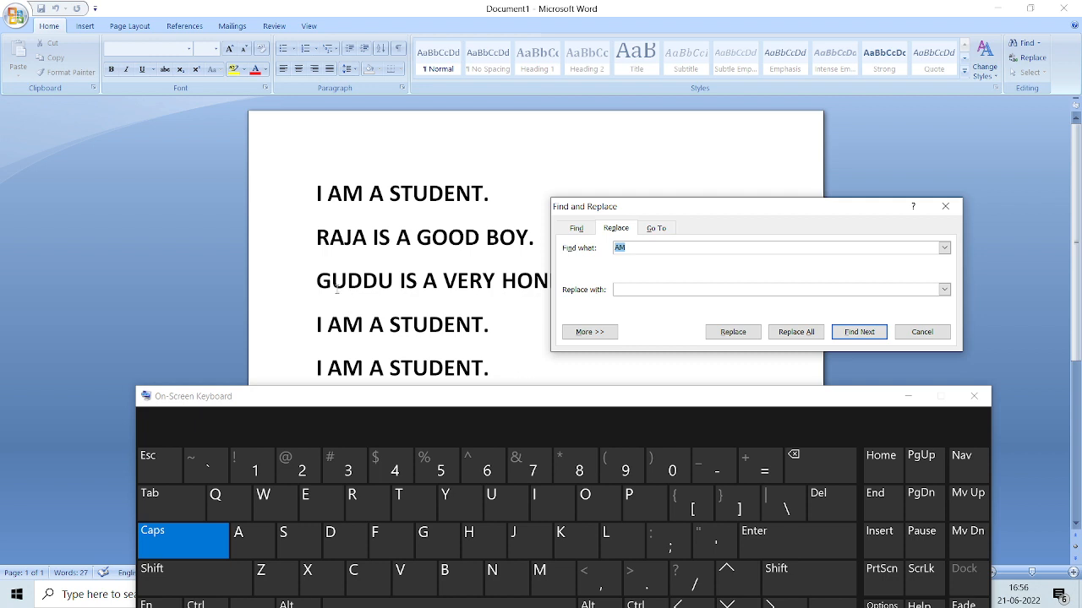
# - Set the search text to "A" and the replacement text to "ARE"
pyautogui.click(644, 248)
pyautogui.press('BackSpace')
pyautogui.click(241, 535)
pyautogui.click(306, 496)
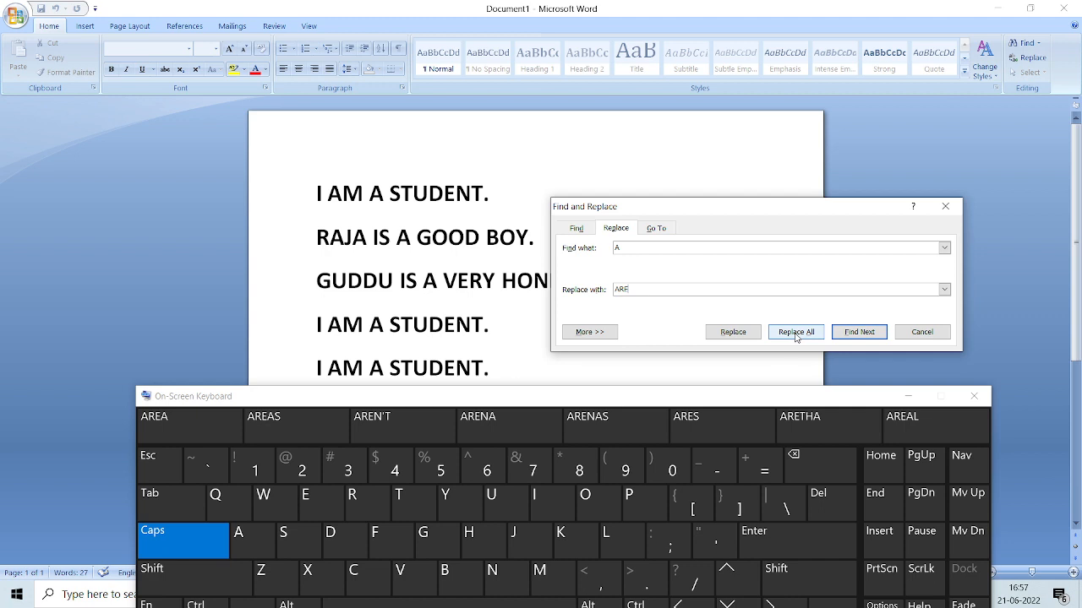
# - Replace the two "A" occurrences in the first line with "ARE" one at a time, and replace all occurrences in the document
pyautogui.click(732, 332)
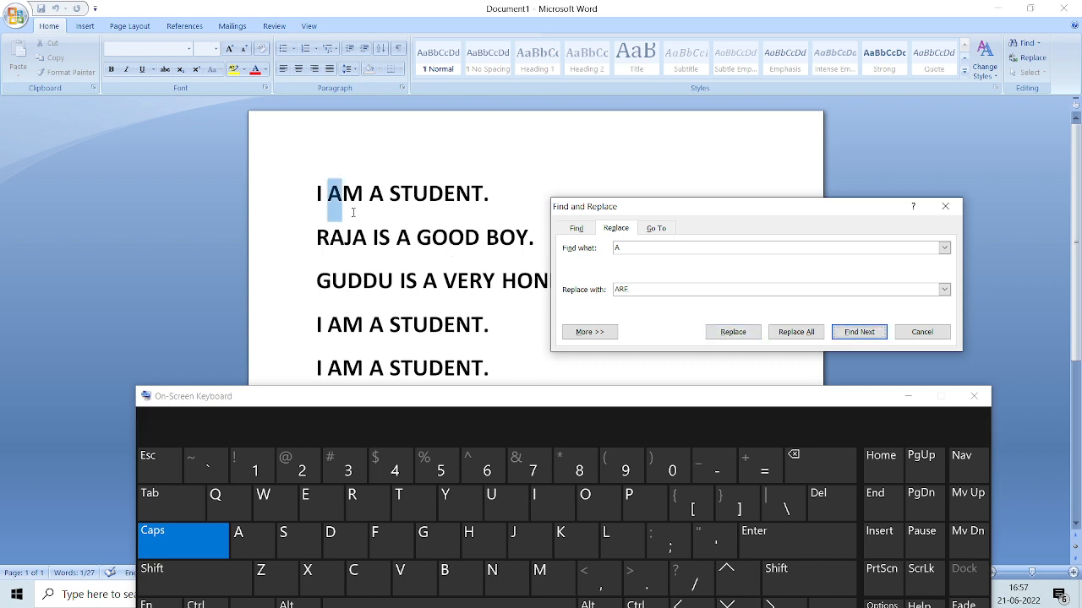
pyautogui.click(733, 333)
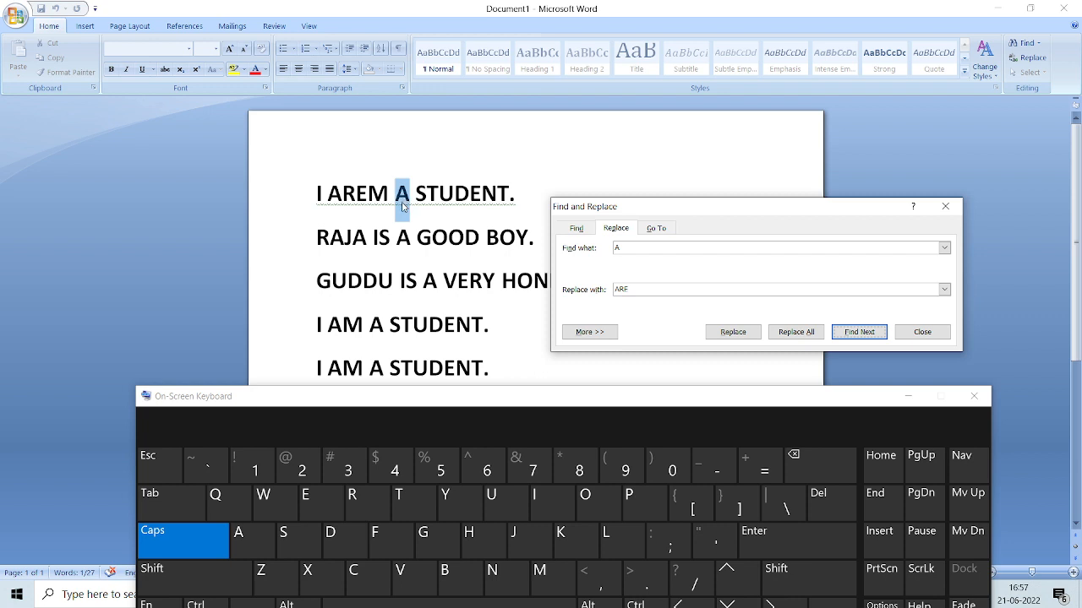
pyautogui.click(720, 334)
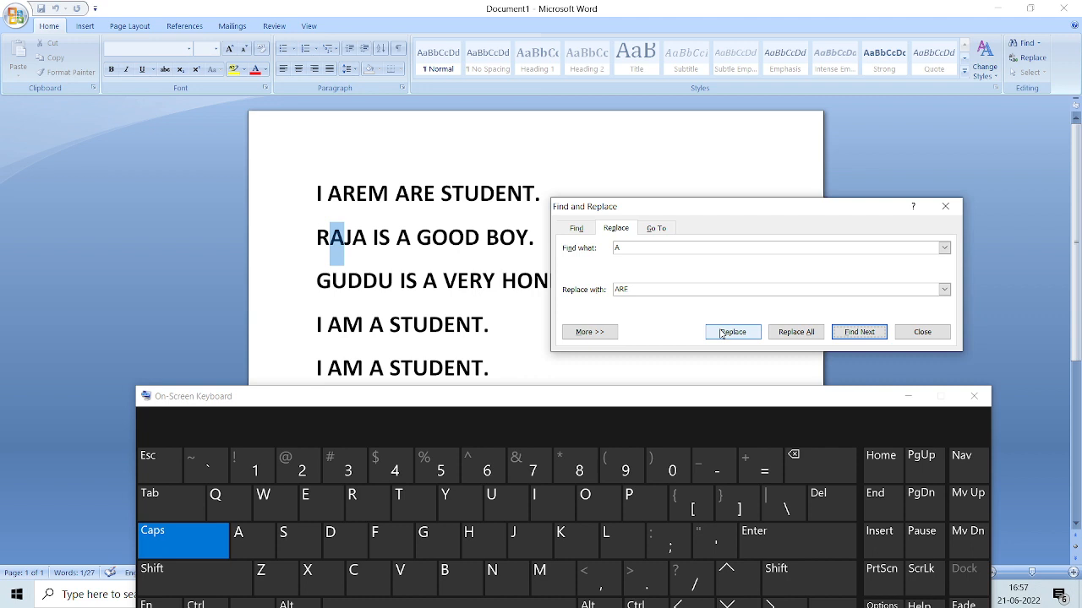
pyautogui.click(796, 332)
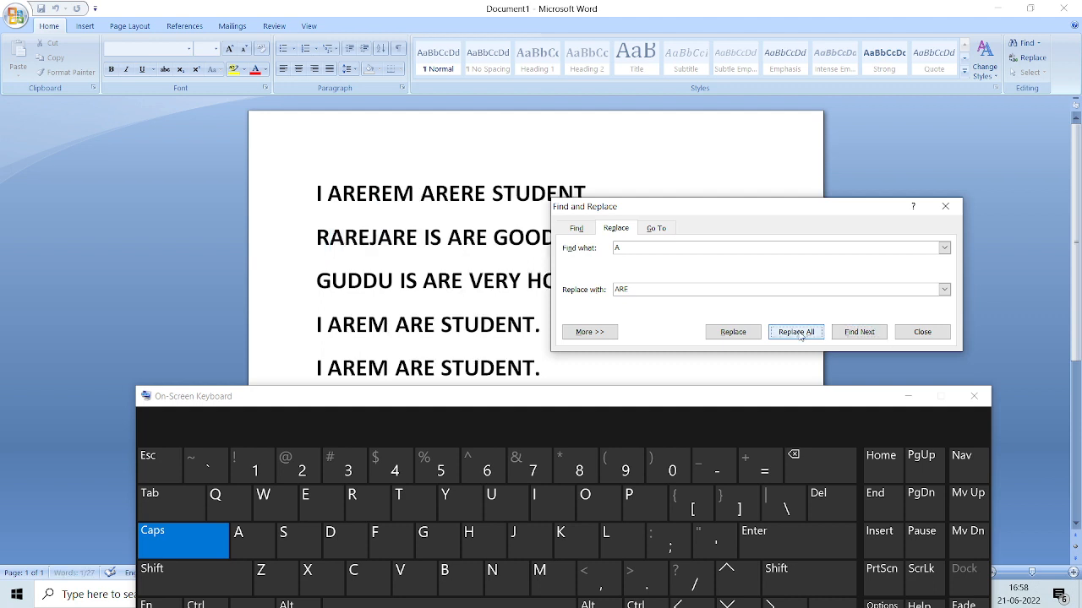
# - Dismiss the replacement summary, move the dialog off the text, check every line for the replaced words, and close the dialog
pyautogui.click(543, 332)
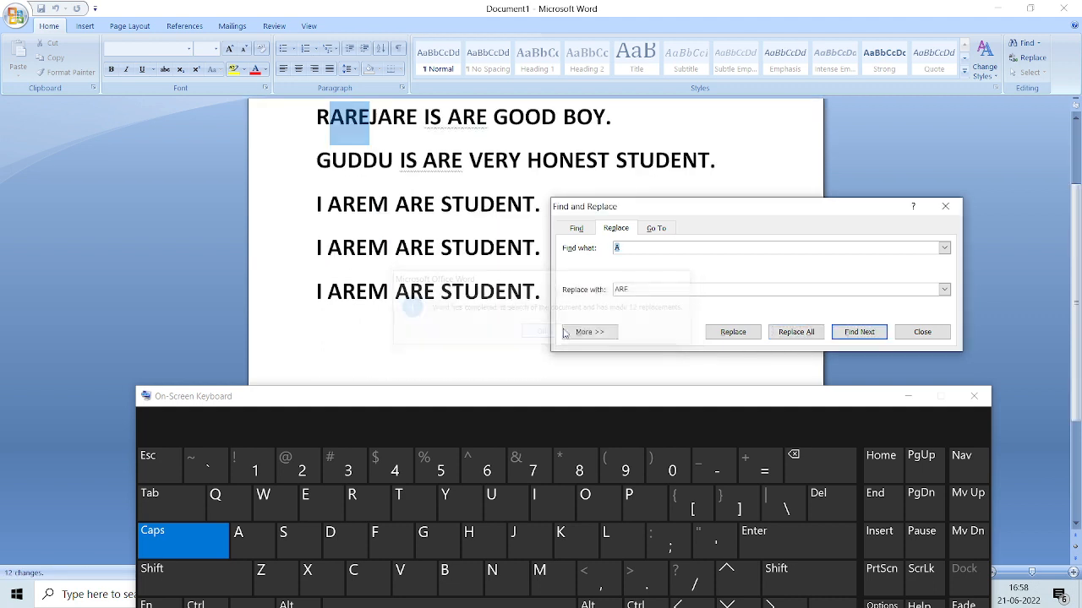
pyautogui.moveTo(722, 214); pyautogui.dragTo(800, 253)
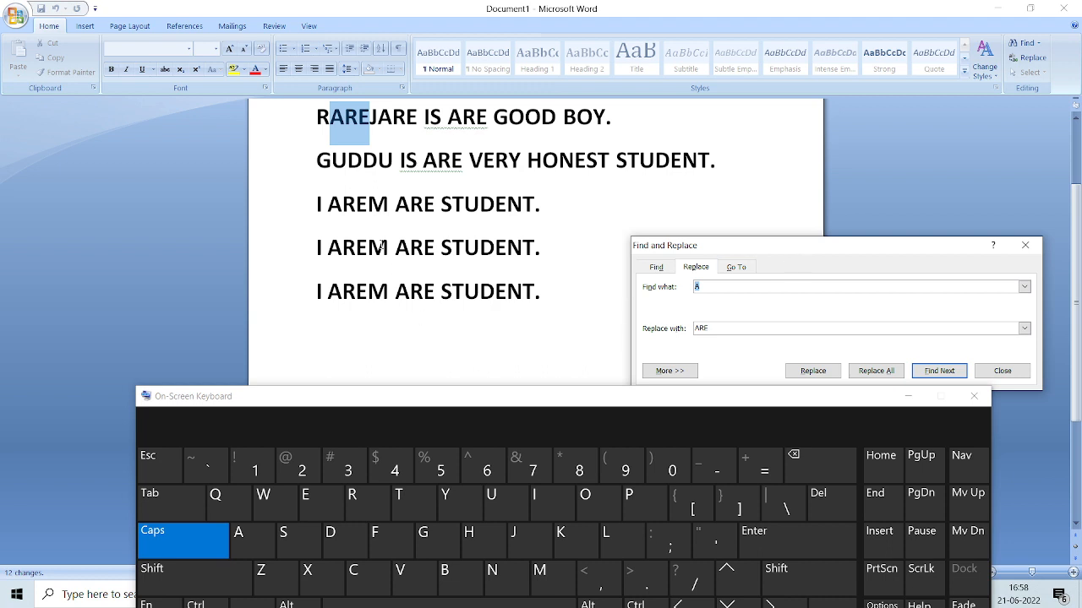
pyautogui.scroll(2, 558, 176)
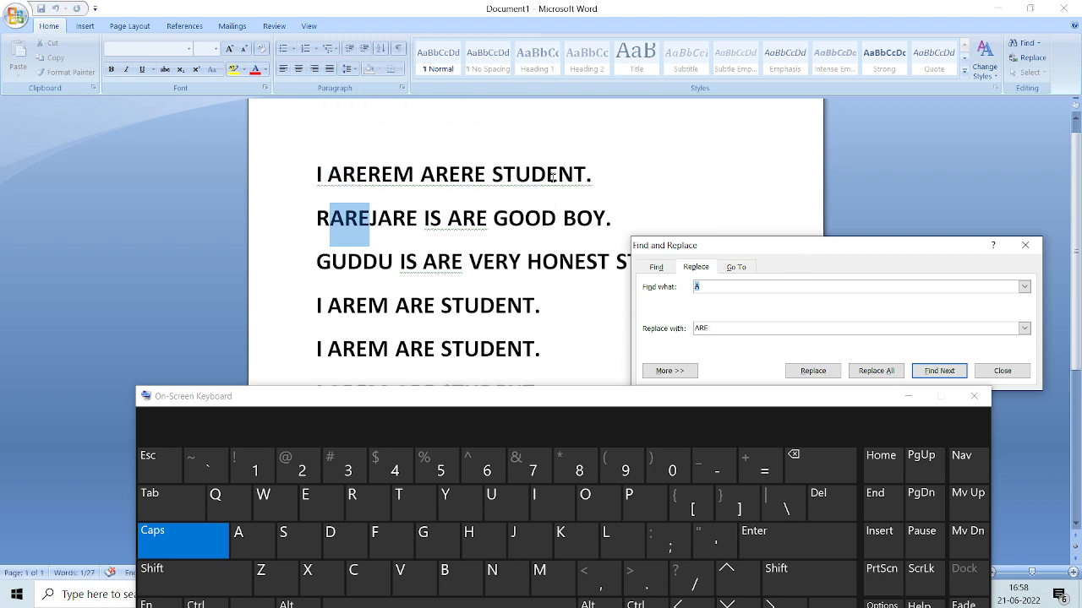
pyautogui.scroll(-1, 549, 181)
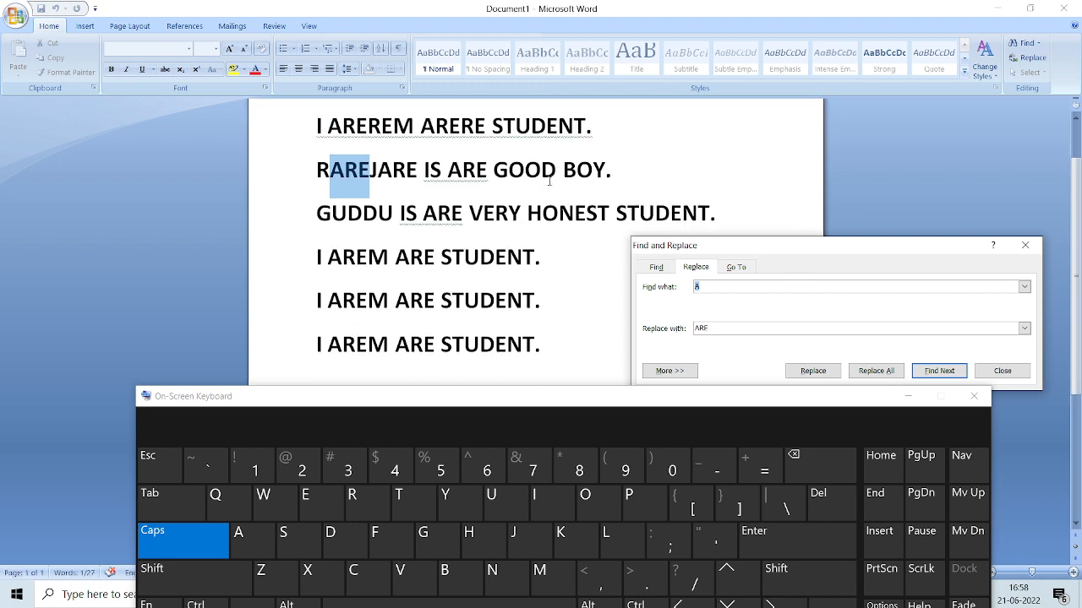
pyautogui.scroll(-2, 549, 181)
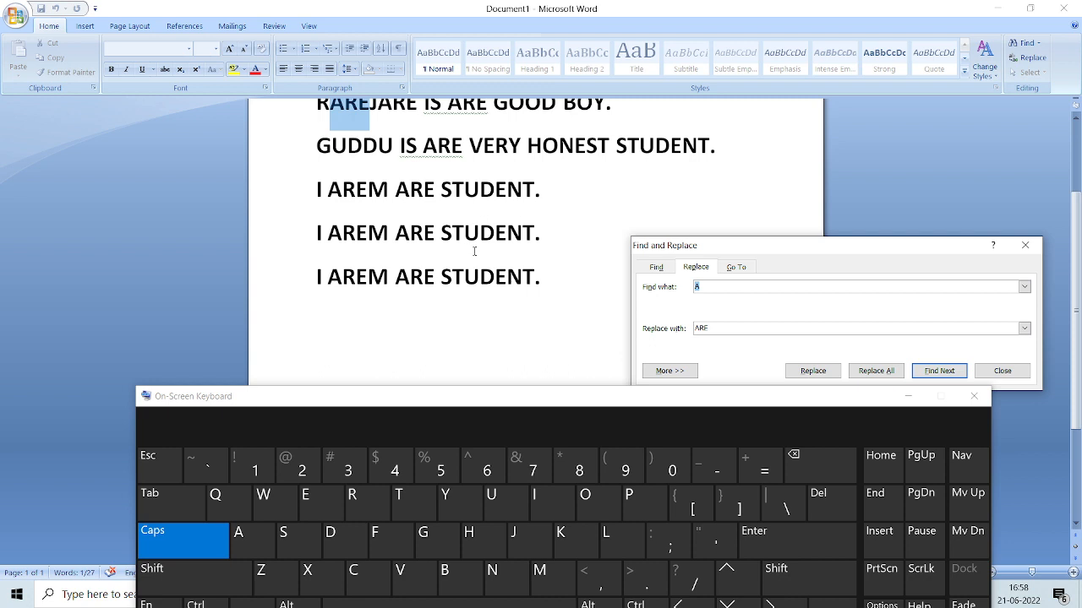
pyautogui.scroll(1, 549, 249)
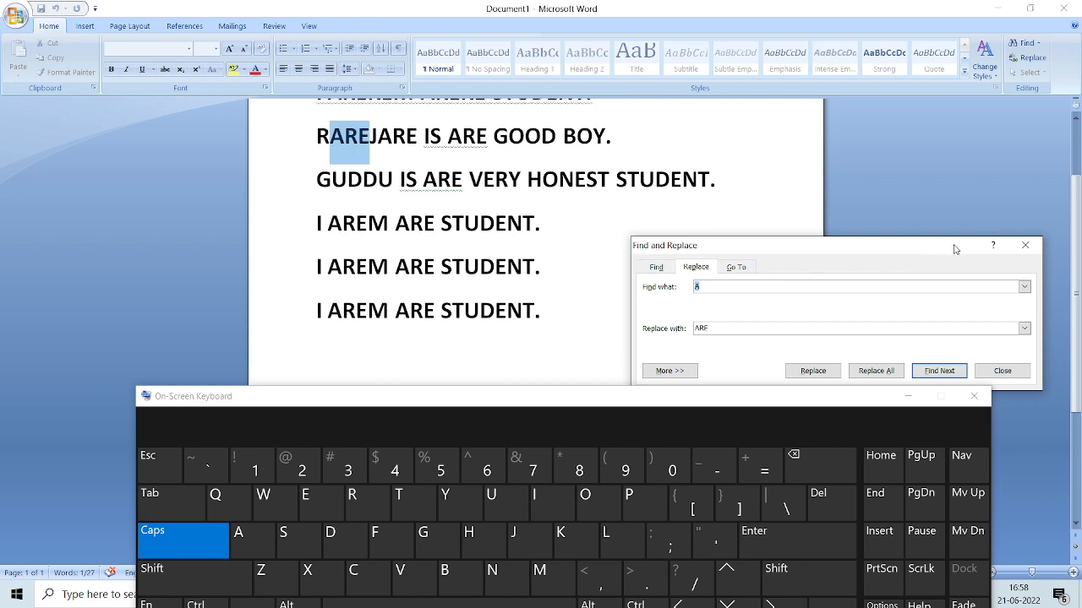
pyautogui.click(1002, 371)
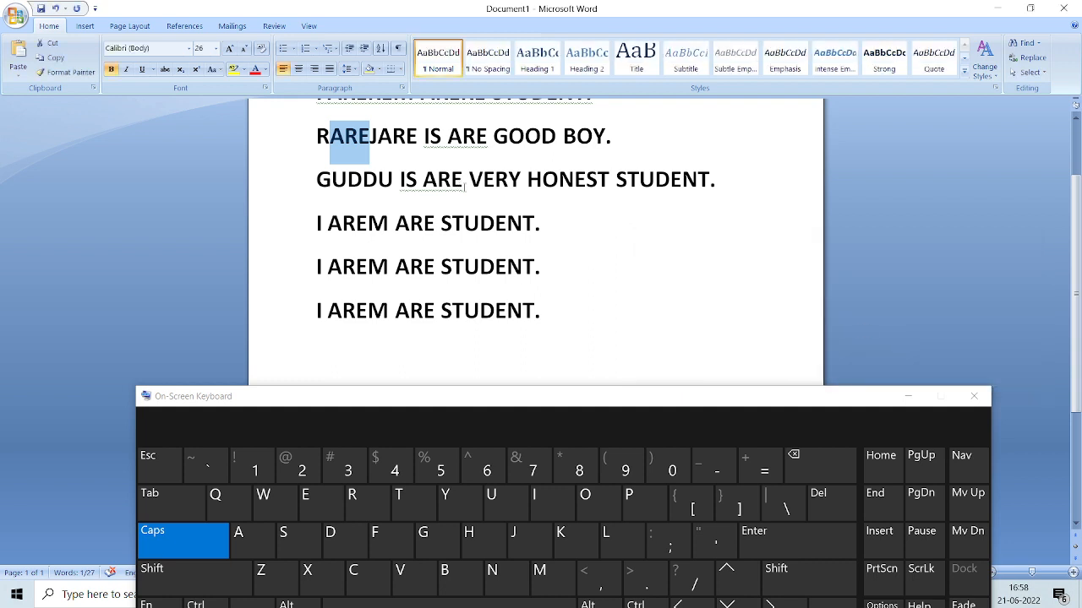
# - Undo the replace-all and both single replacements in the first line, and deselect the text
pyautogui.hotkey('ctrl', 'z')
pyautogui.hotkey('ctrl', 'z')
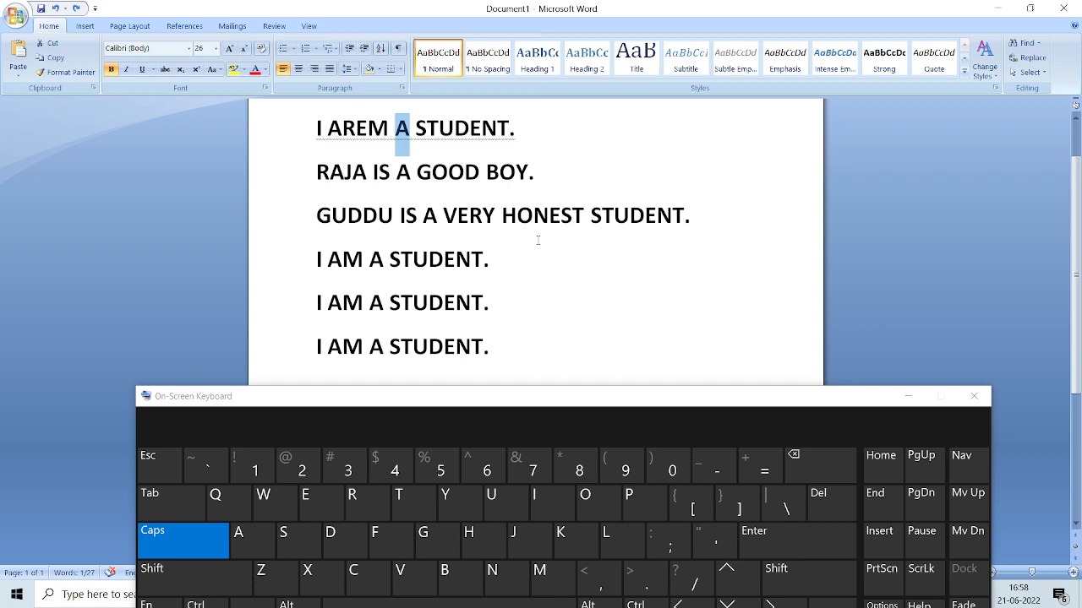
pyautogui.hotkey('ctrl', 'z')
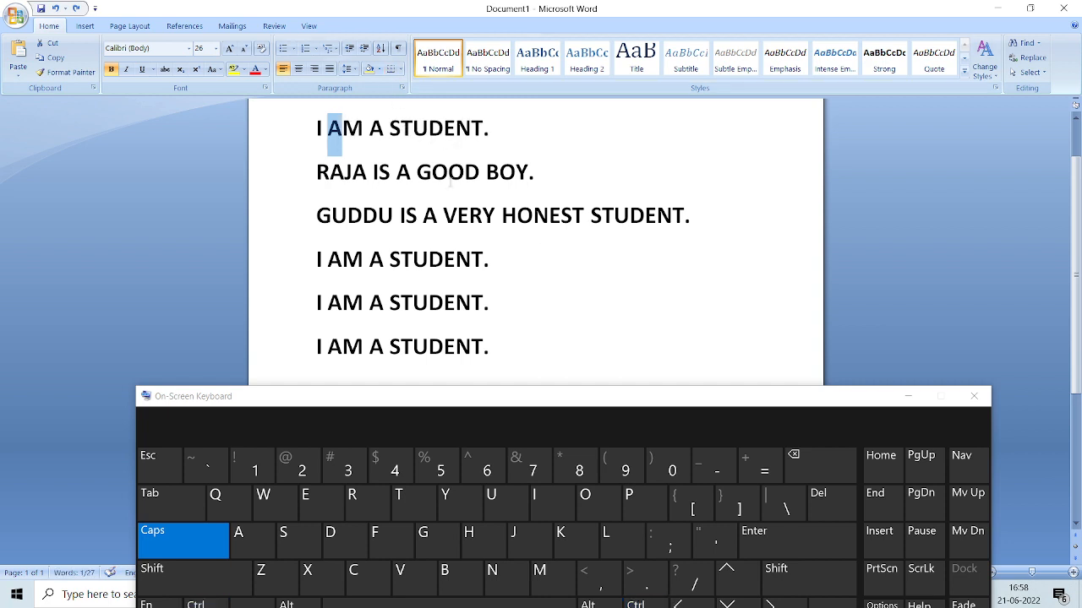
pyautogui.click(497, 336)
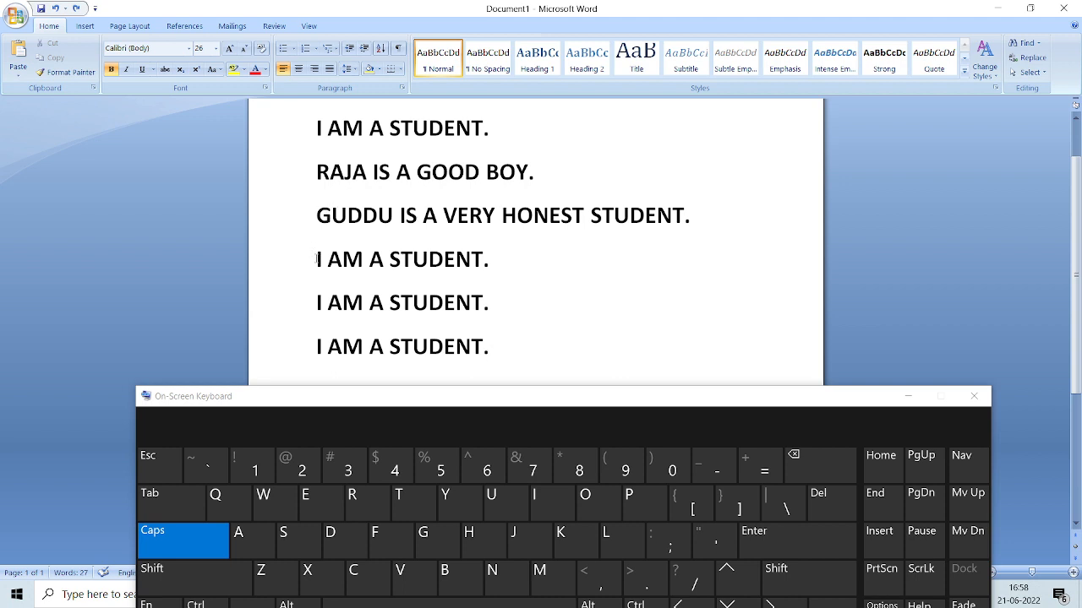
# - Toggle italics on the fourth line, "I AM A STUDENT.", using the on-screen keyboard, and leave it italic
pyautogui.moveTo(317, 259); pyautogui.dragTo(491, 272)
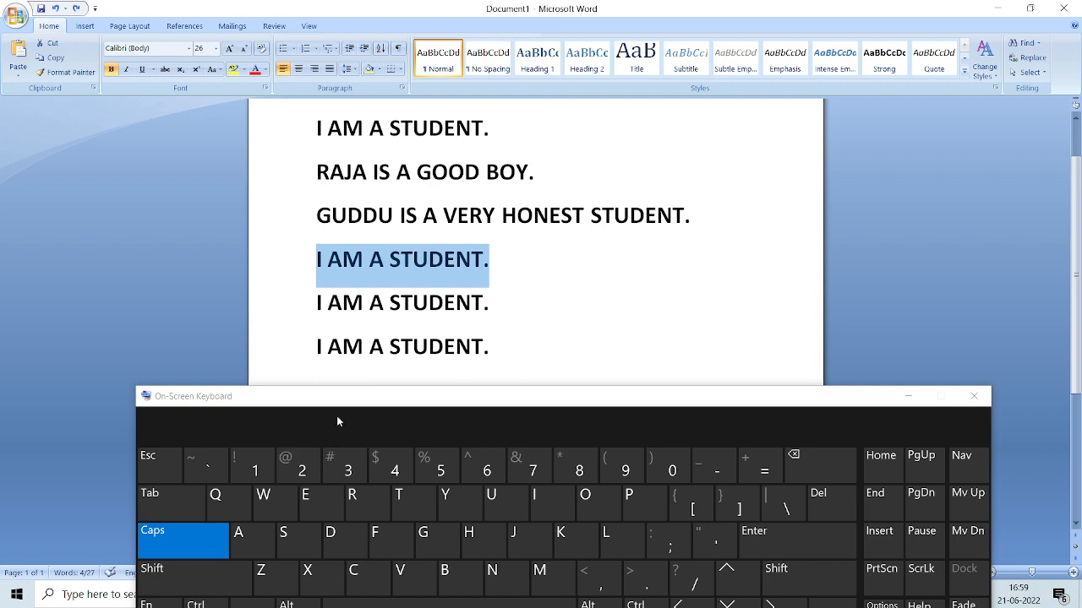
pyautogui.moveTo(350, 397); pyautogui.dragTo(367, 371)
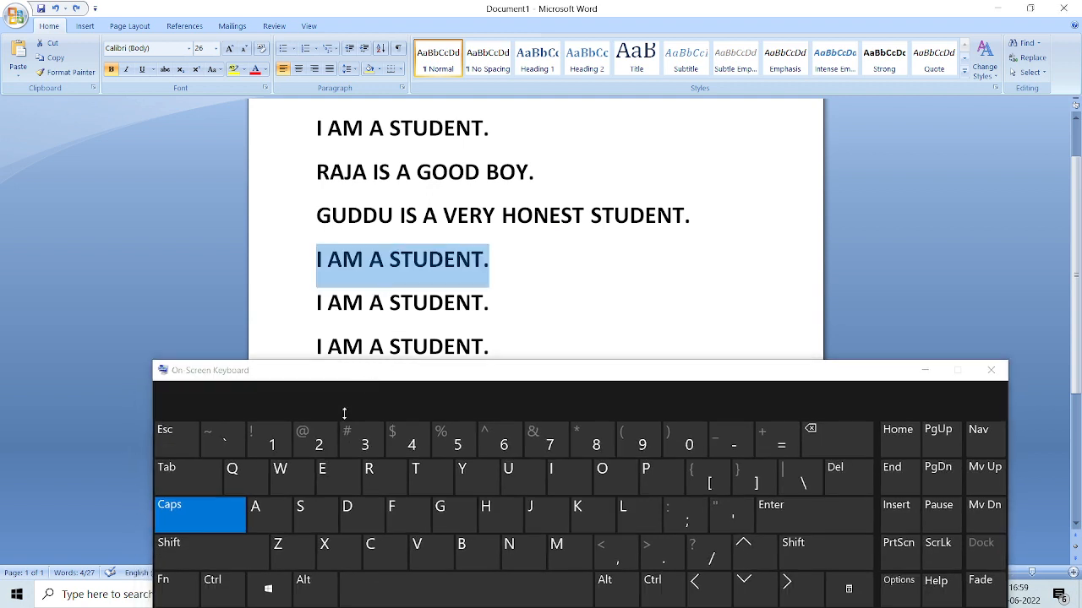
pyautogui.press('ctrl')
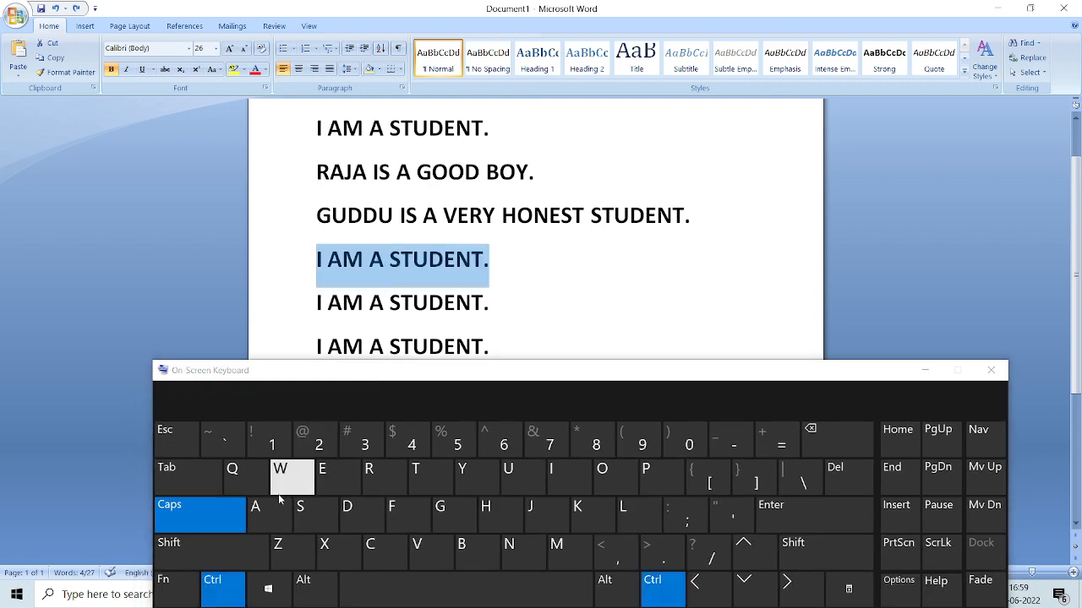
pyautogui.click(555, 478)
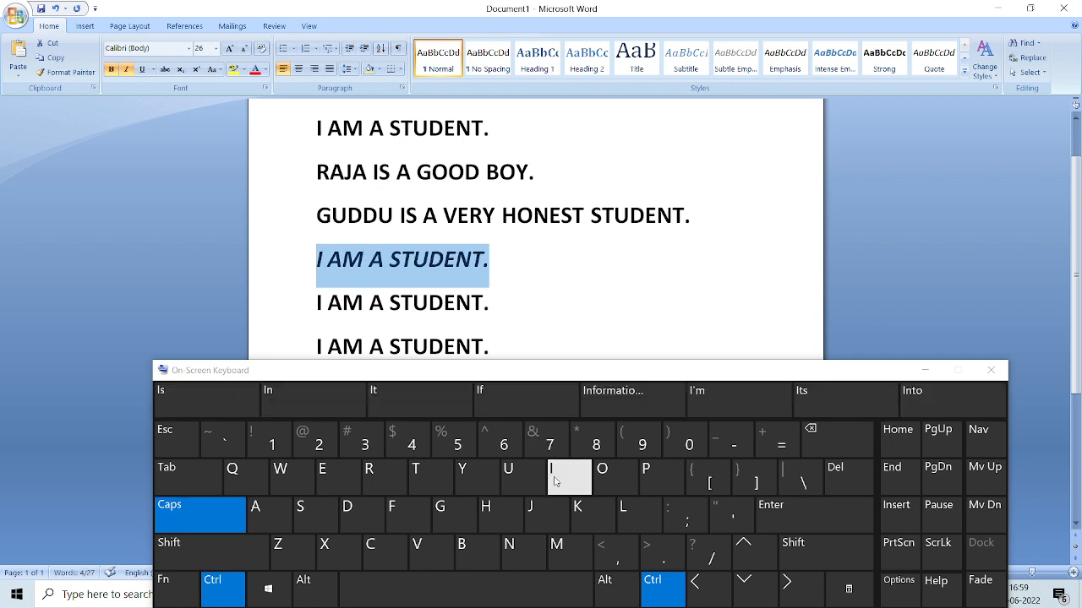
pyautogui.click(556, 478)
pyautogui.click(555, 478)
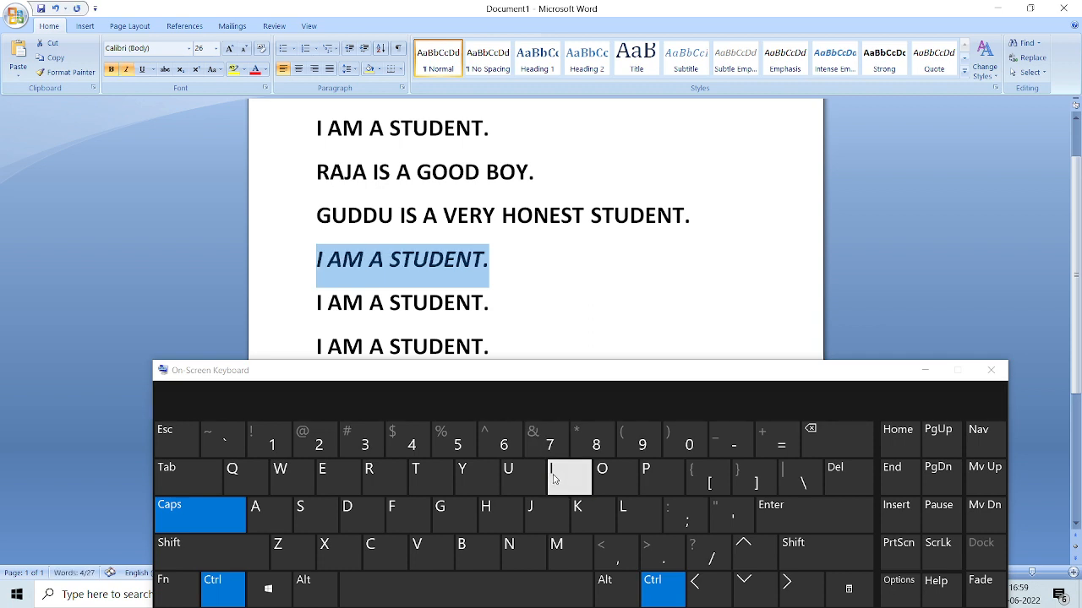
pyautogui.click(555, 477)
pyautogui.click(556, 475)
# - Toggle italics on the words "I AM A STUDENT" in the fifth line and leave them italic
pyautogui.moveTo(319, 304); pyautogui.dragTo(449, 319)
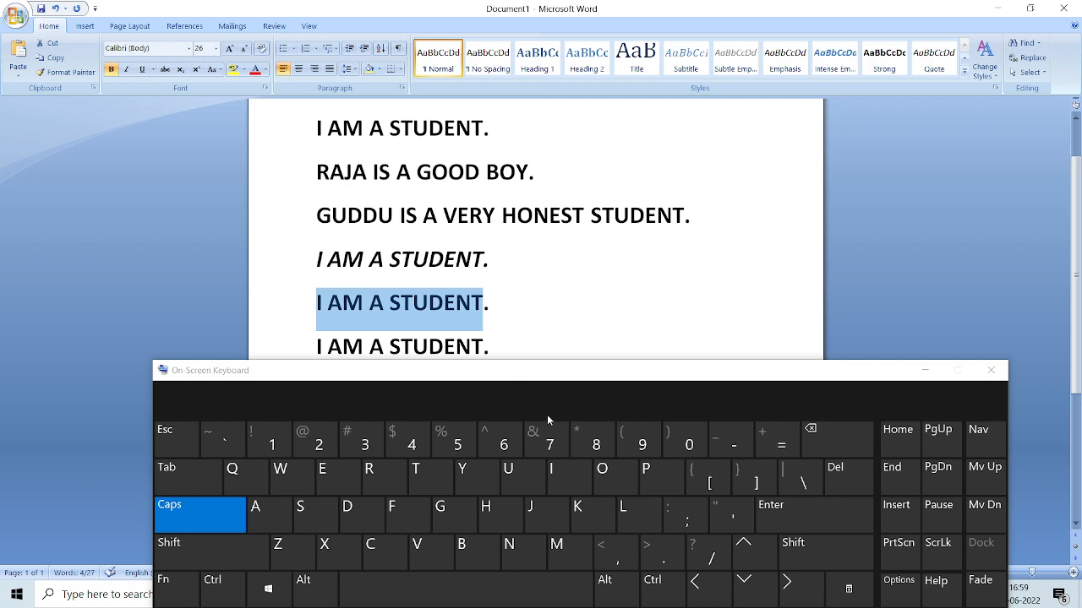
pyautogui.press('ctrl')
pyautogui.click(570, 467)
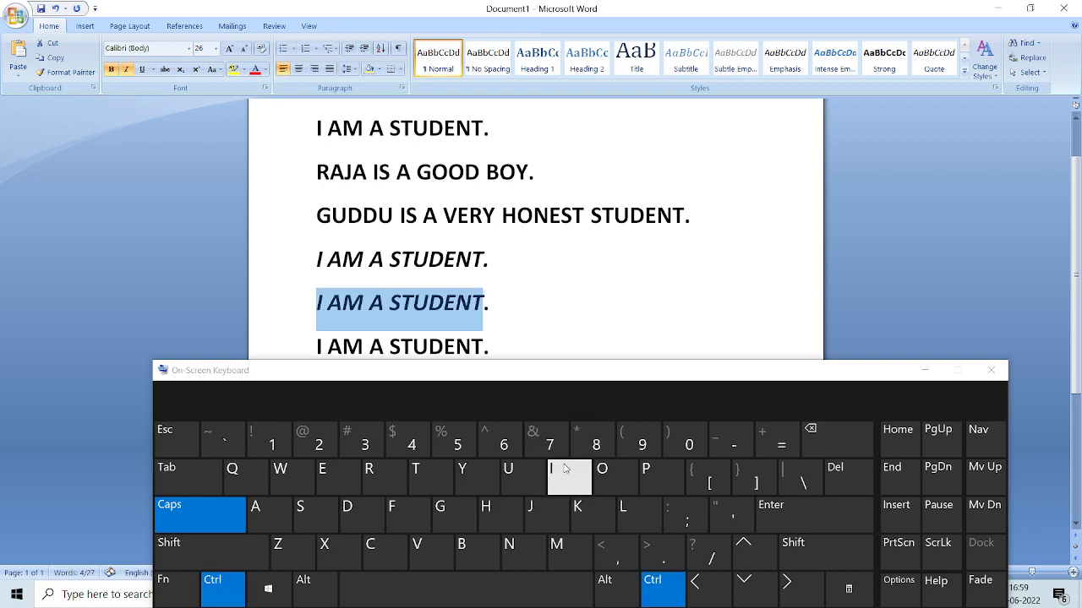
pyautogui.click(566, 469)
pyautogui.click(567, 469)
pyautogui.click(567, 469)
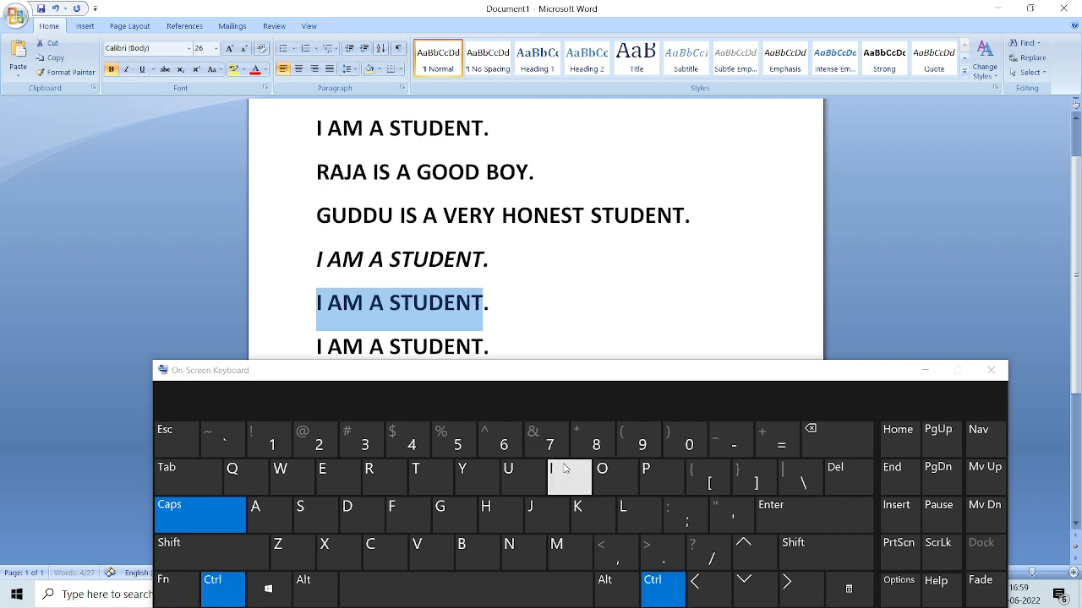
pyautogui.click(567, 469)
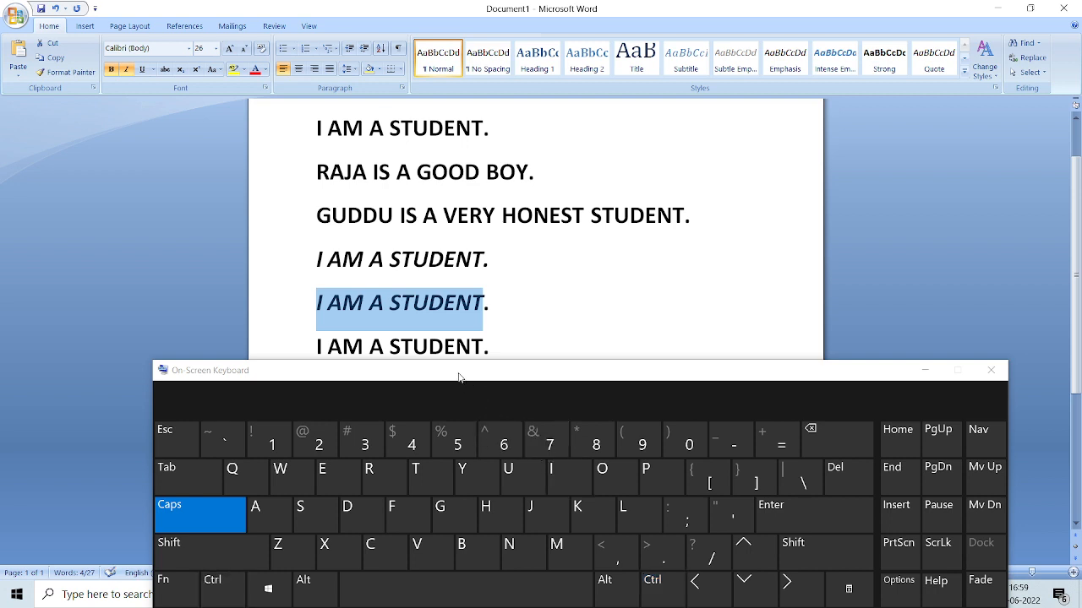
# - Apply justified and left alignment in turn to all six lines, and delete the whole text
pyautogui.moveTo(459, 378); pyautogui.dragTo(436, 444)
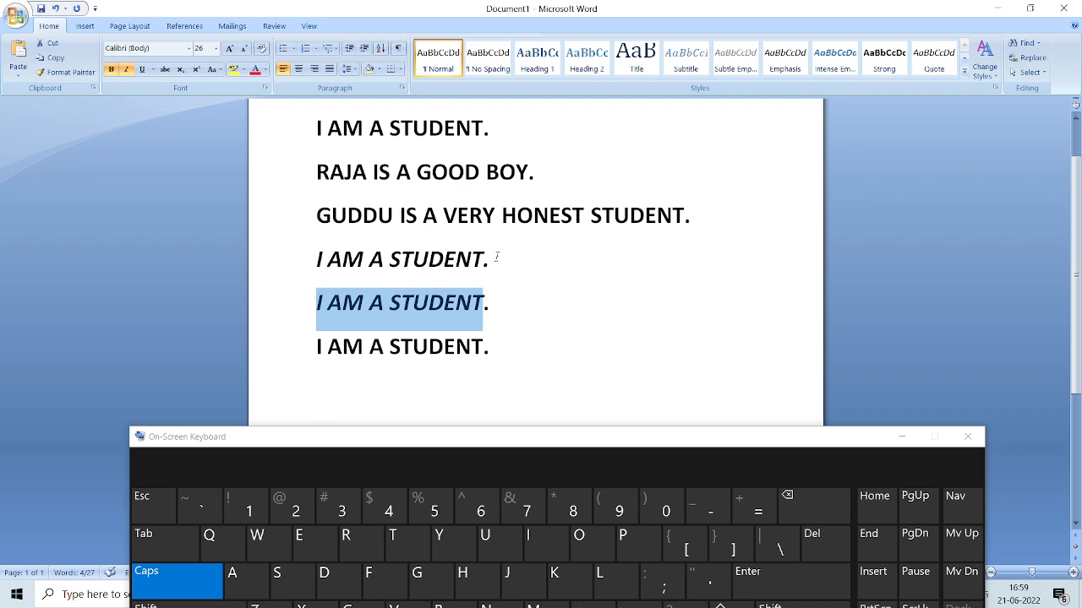
pyautogui.scroll(2, 528, 287)
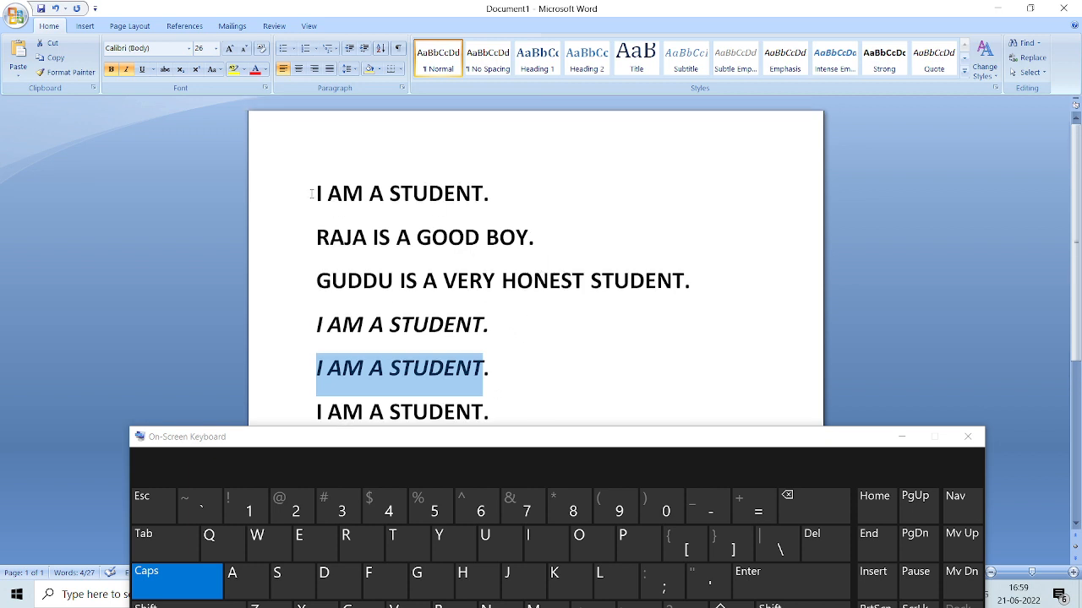
pyautogui.moveTo(311, 194); pyautogui.dragTo(496, 403)
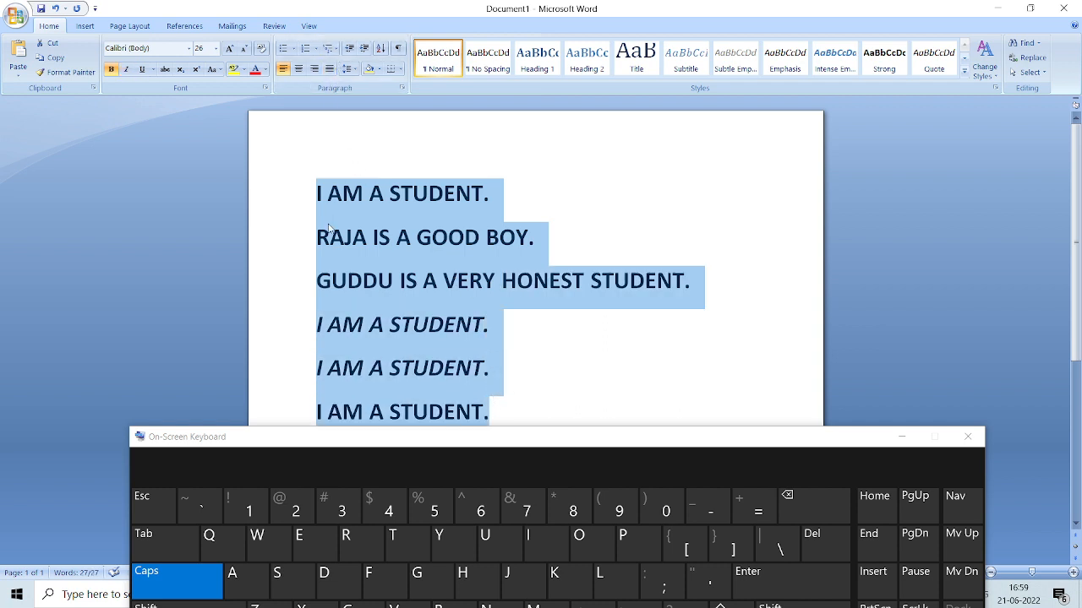
pyautogui.hotkey('ctrl', 'j')
pyautogui.hotkey('ctrl', 'l')
pyautogui.press('Delete')
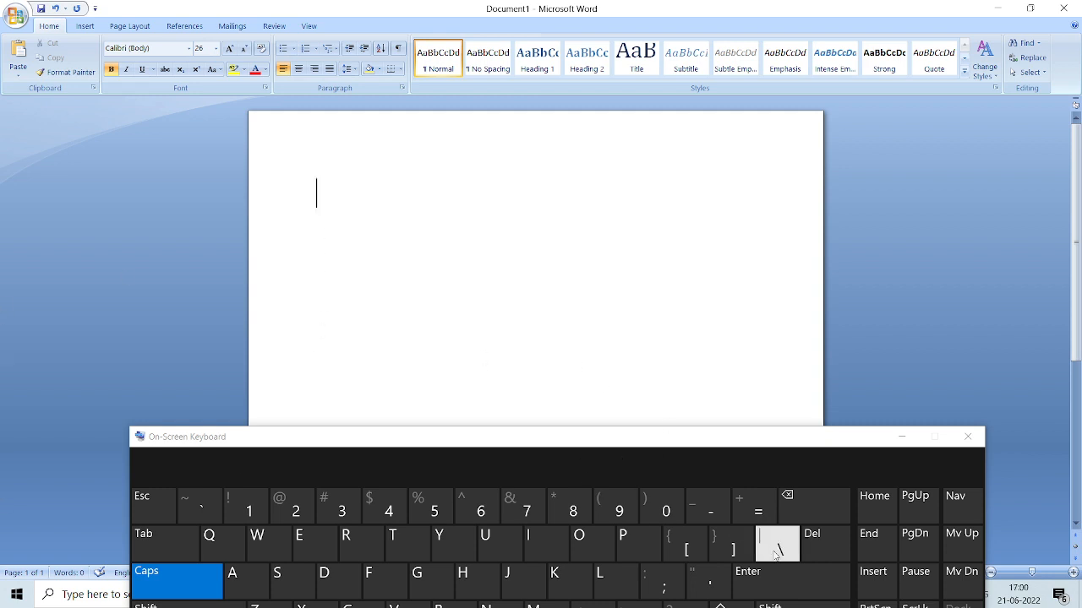
# - Generate one paragraph of sample text in the empty document with =RAND(1), using the on-screen keyboard
pyautogui.click(769, 517)
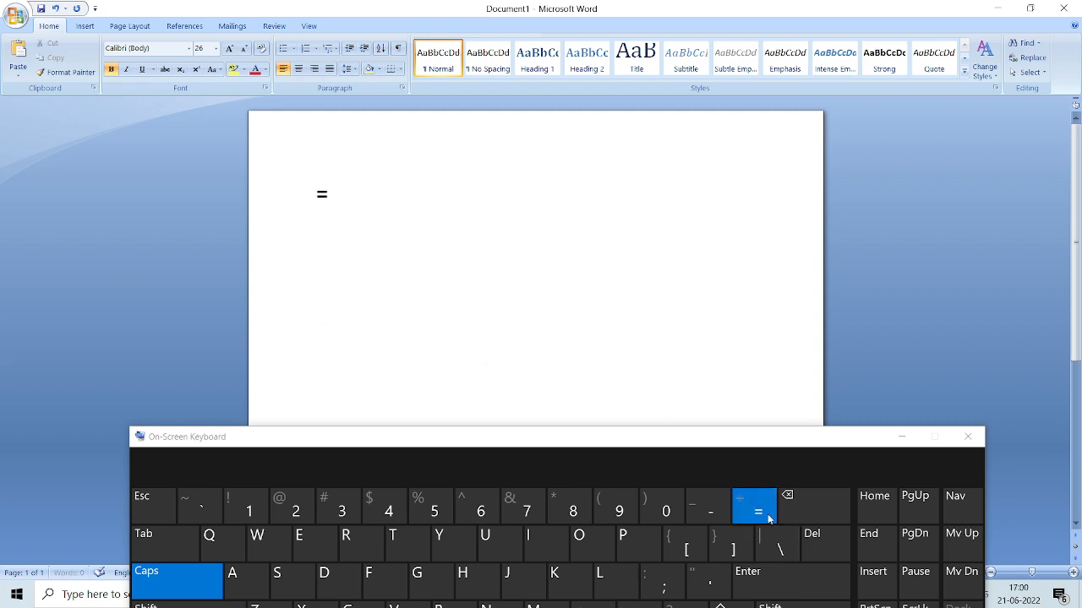
pyautogui.click(358, 545)
pyautogui.click(241, 584)
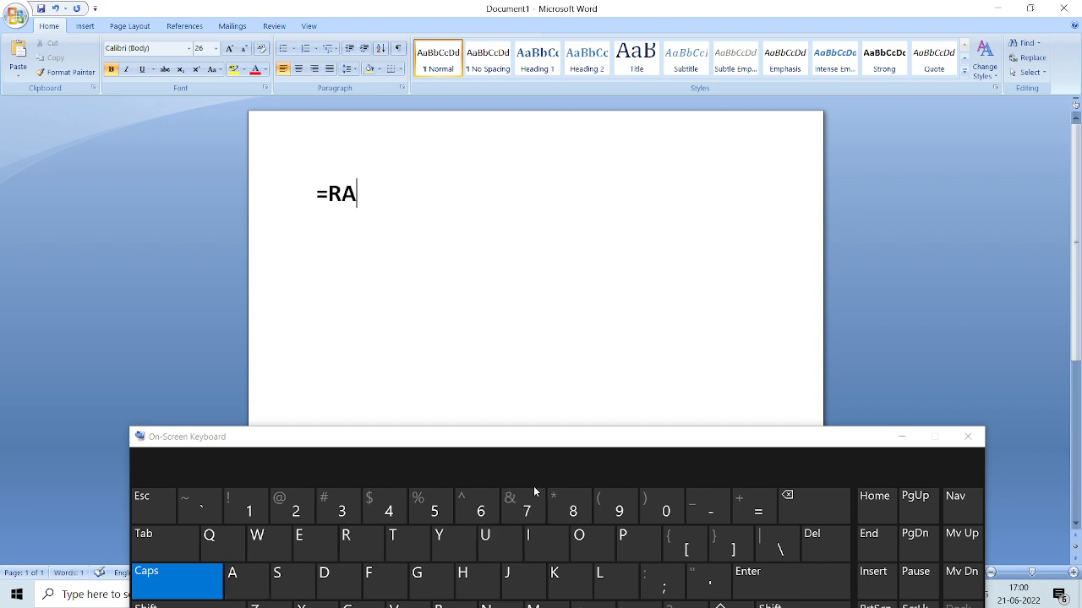
pyautogui.moveTo(529, 454); pyautogui.dragTo(527, 382)
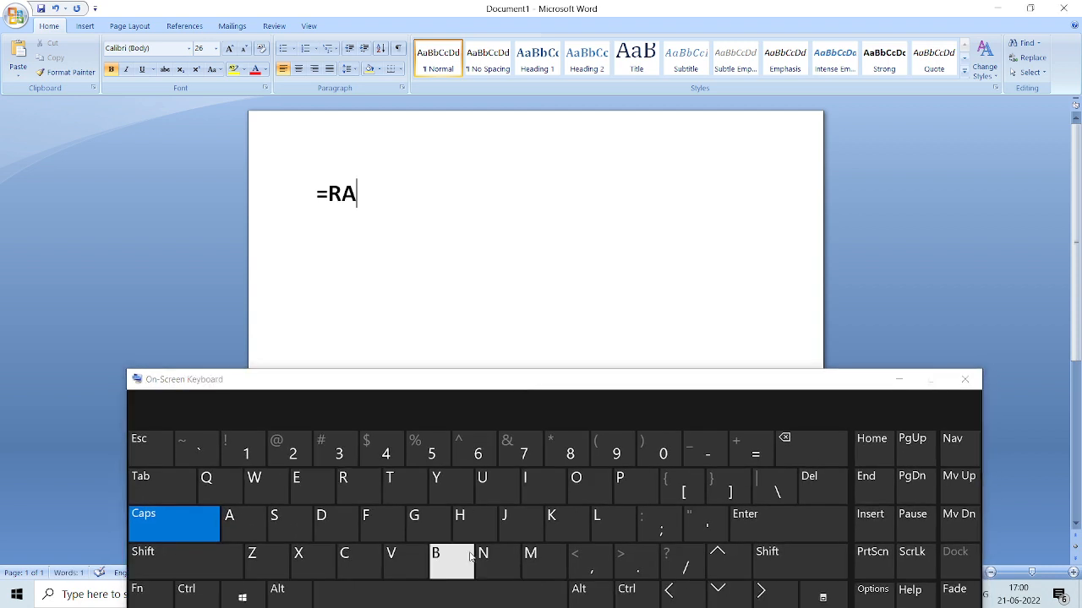
pyautogui.click(498, 549)
pyautogui.click(338, 517)
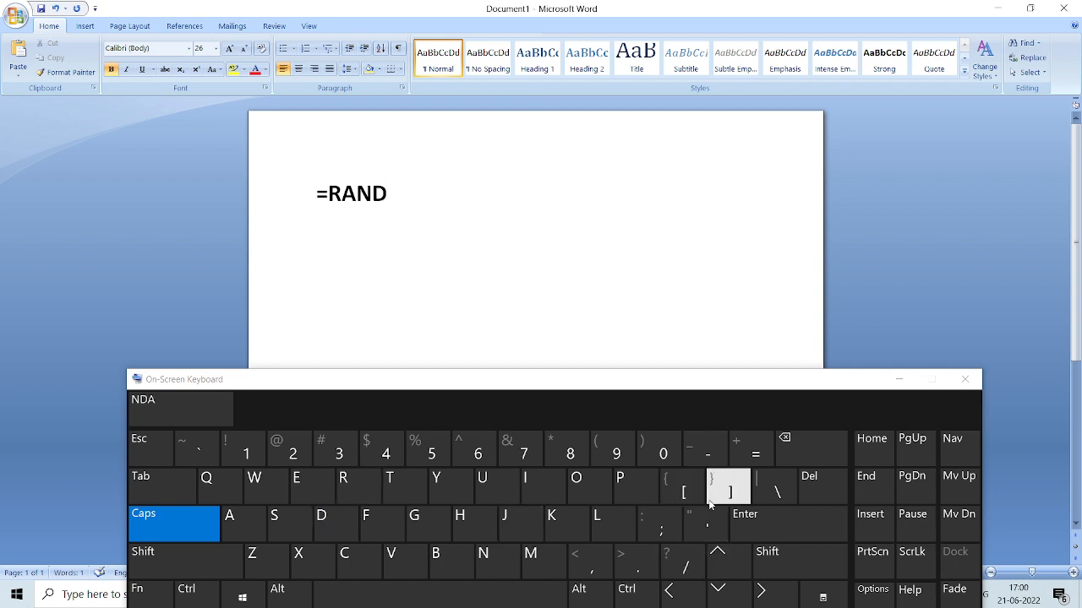
pyautogui.press('shift')
pyautogui.click(621, 456)
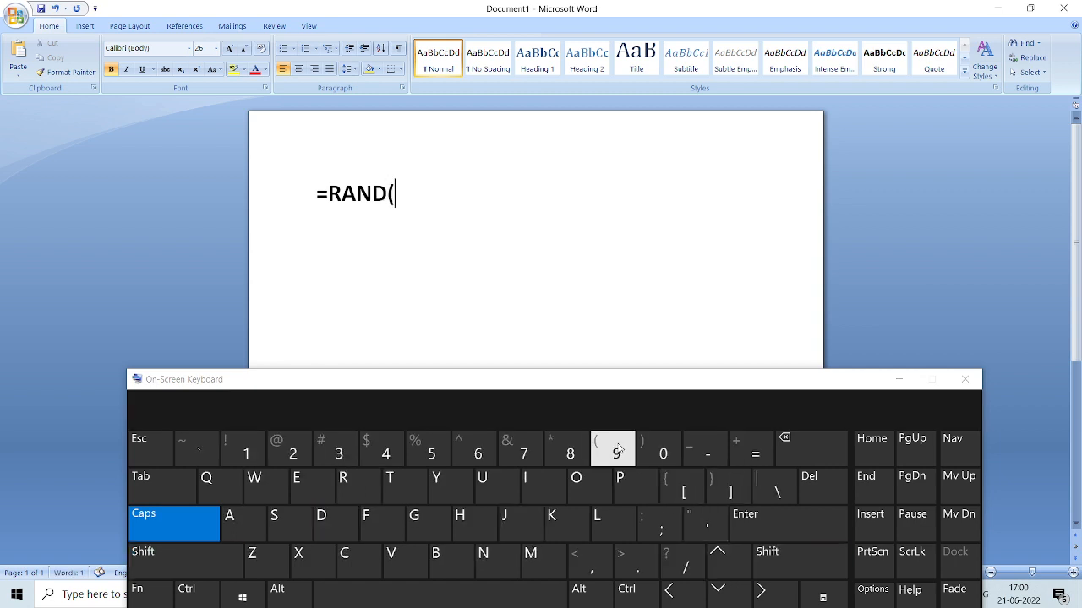
pyautogui.click(258, 453)
pyautogui.press('shift')
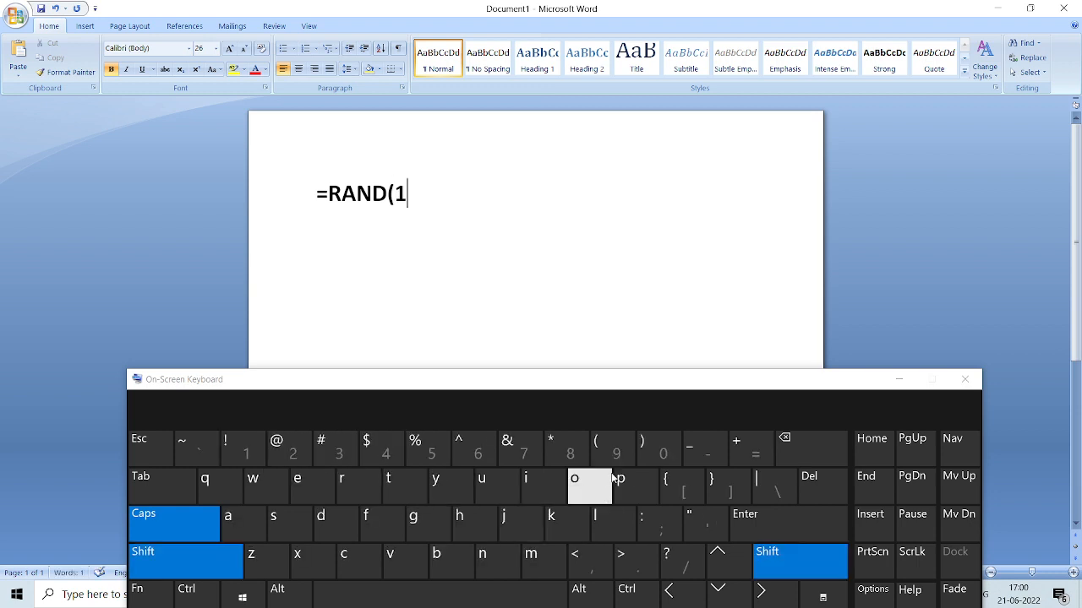
pyautogui.click(652, 460)
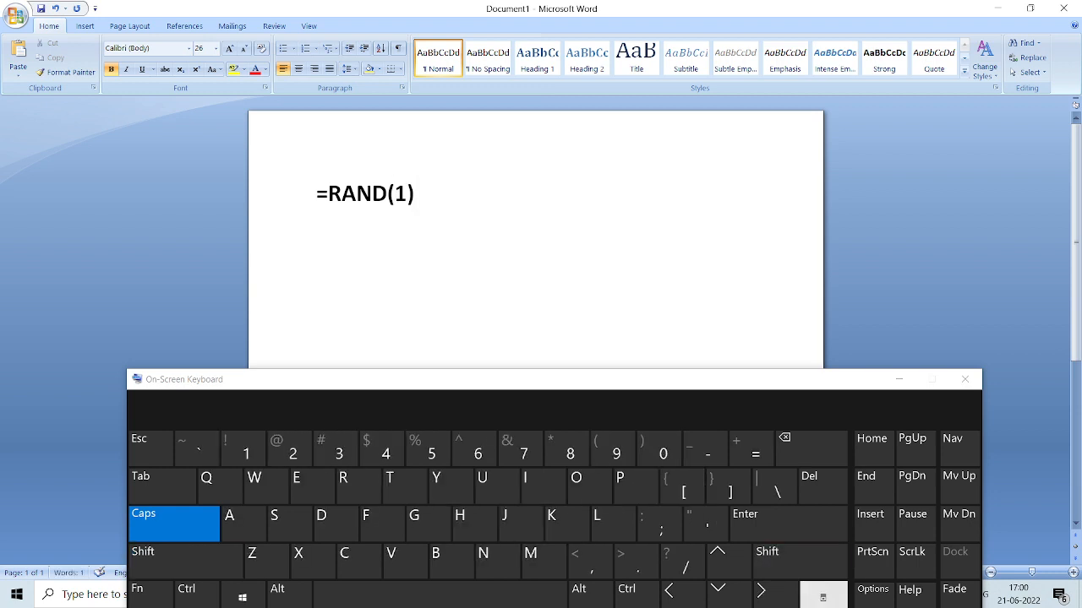
pyautogui.click(778, 529)
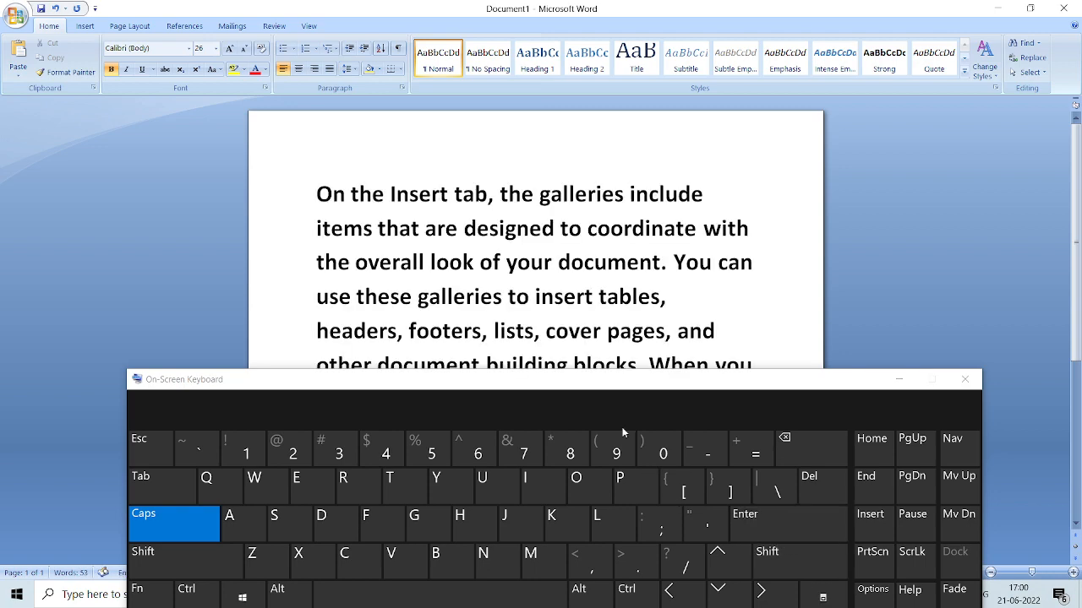
# - Place the cursor at the start of the sample paragraph and toggle justified alignment with the on-screen keyboard, leaving it justified
pyautogui.moveTo(595, 388); pyautogui.dragTo(978, 356)
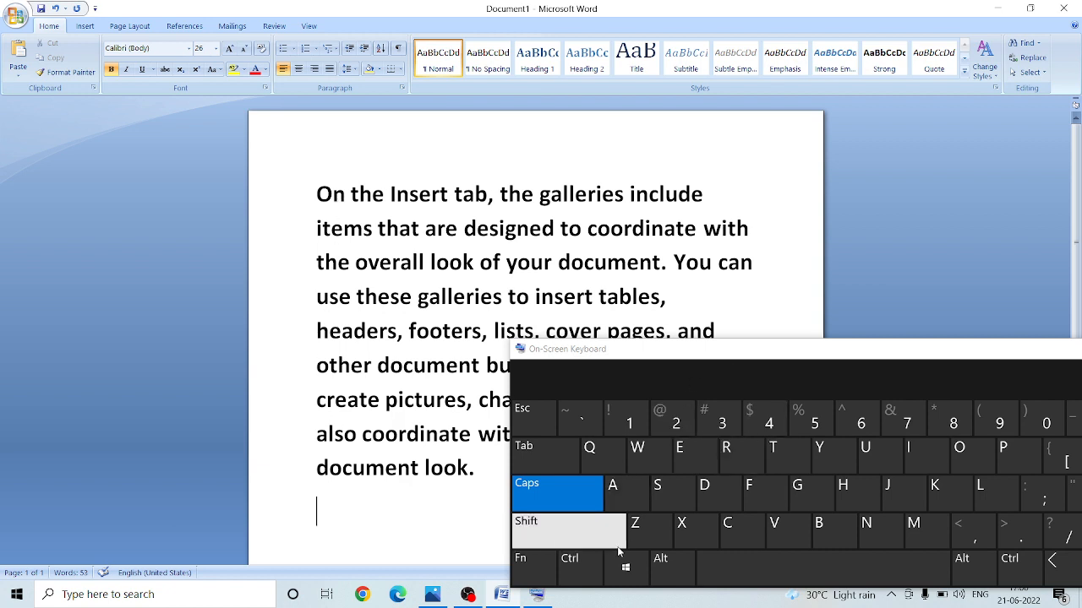
pyautogui.click(574, 562)
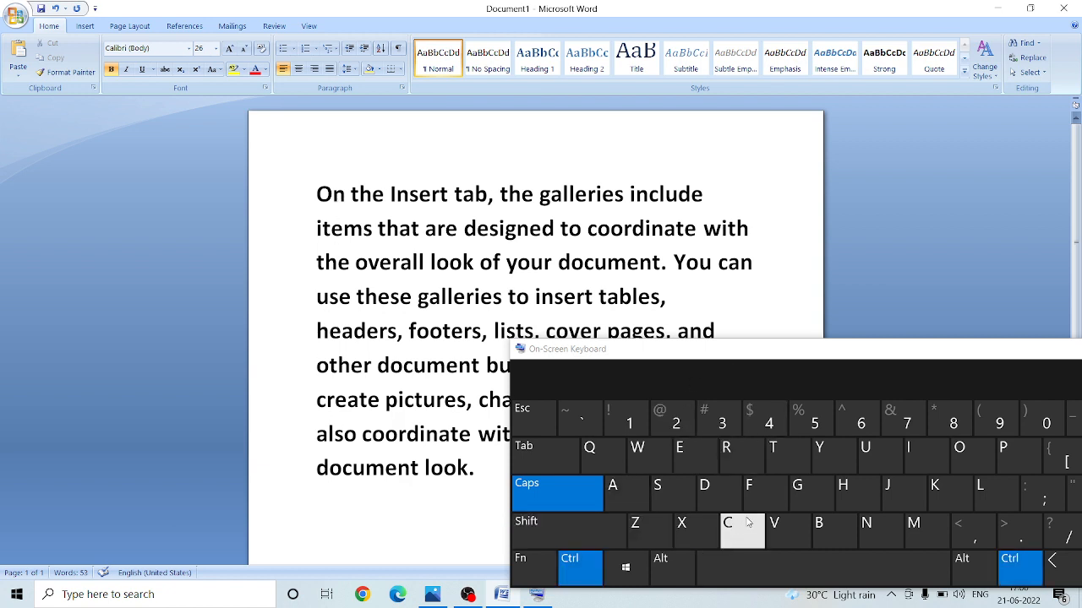
pyautogui.click(916, 501)
pyautogui.hotkey('ctrl', 'Home')
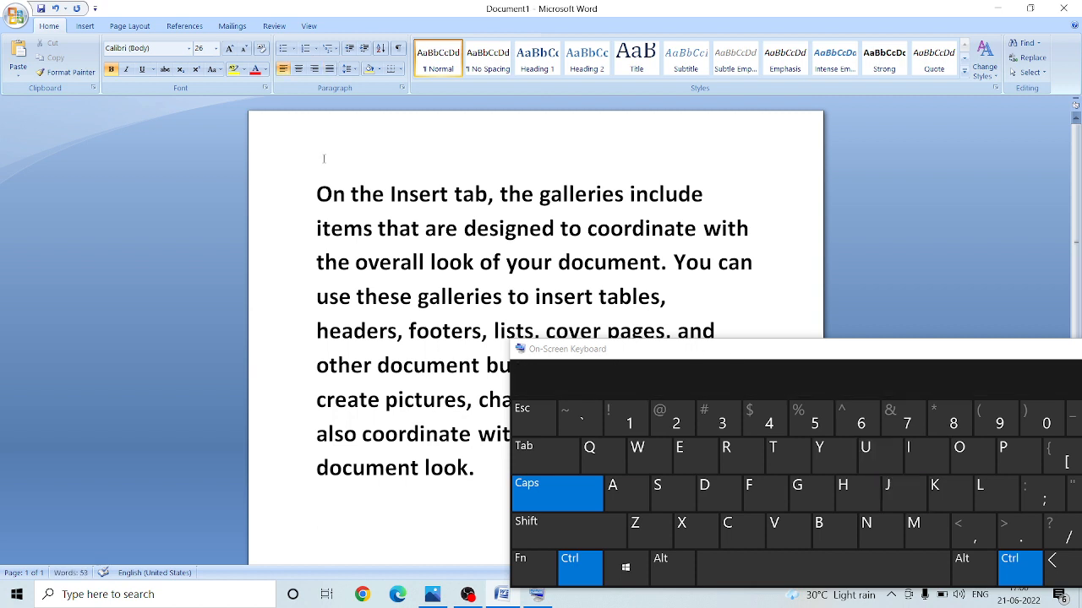
pyautogui.press('ctrl')
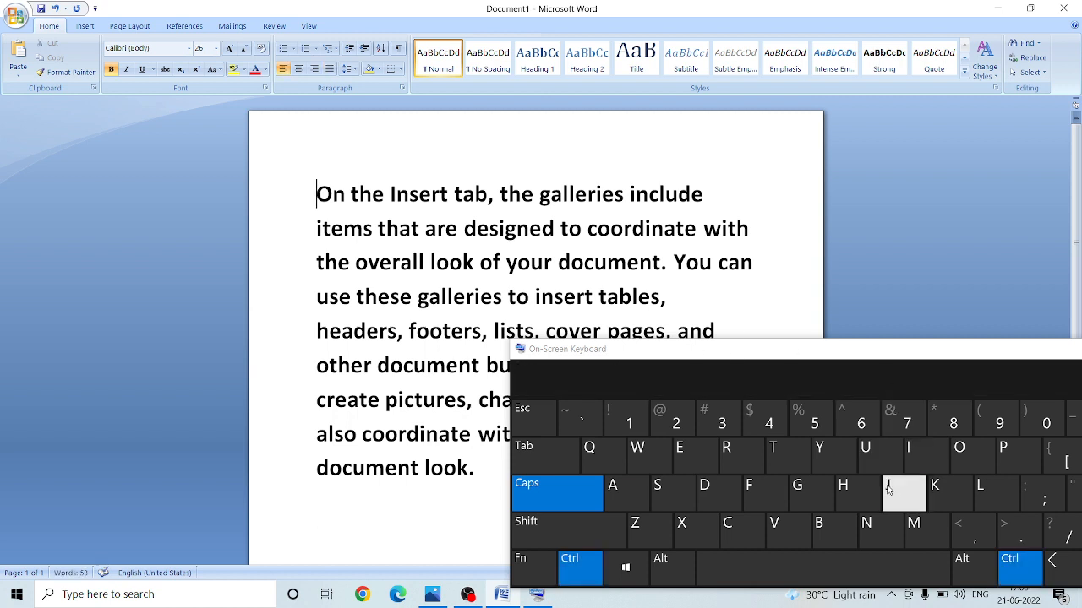
pyautogui.click(888, 488)
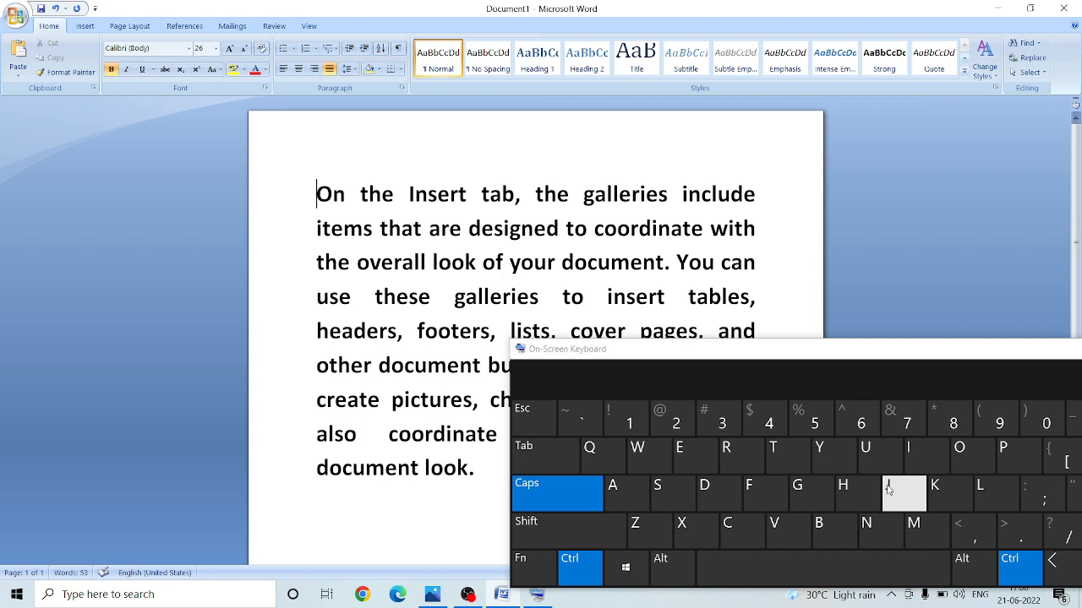
pyautogui.click(889, 488)
pyautogui.click(888, 489)
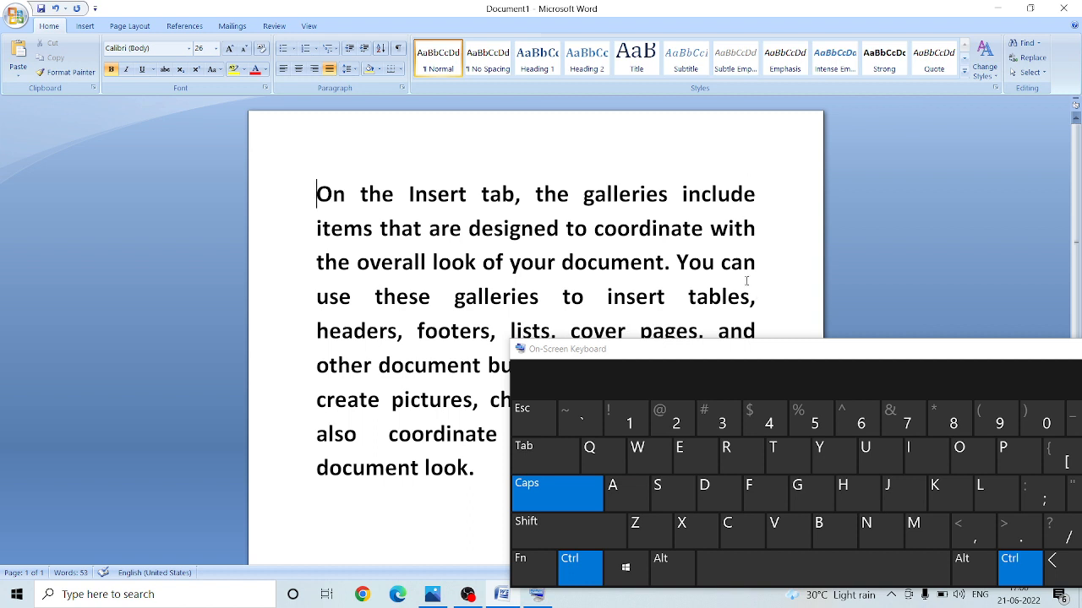
pyautogui.moveTo(732, 348); pyautogui.dragTo(633, 473)
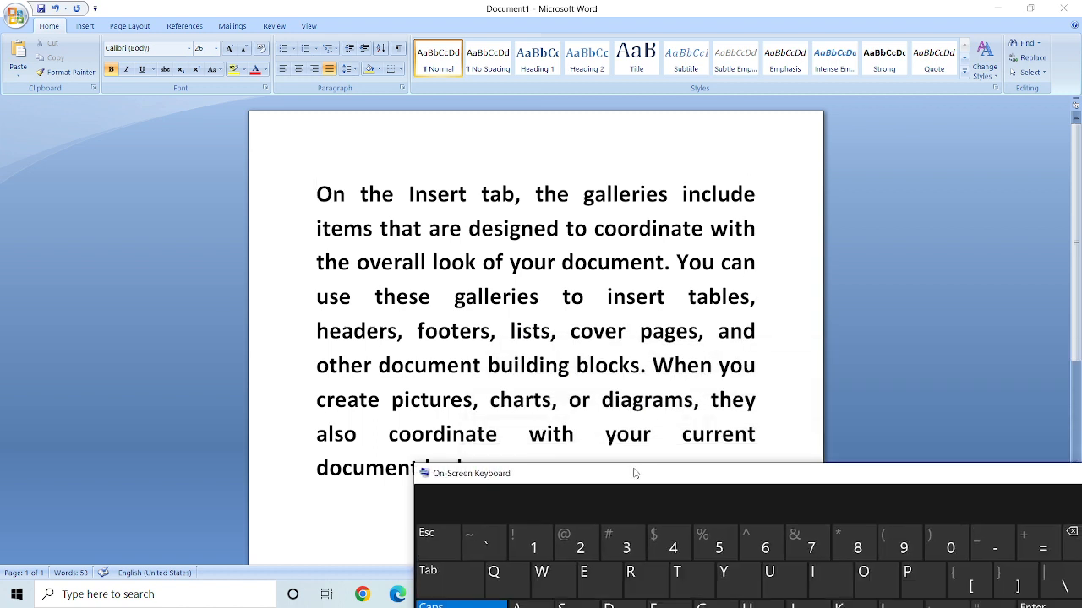
pyautogui.moveTo(316, 193); pyautogui.dragTo(763, 397)
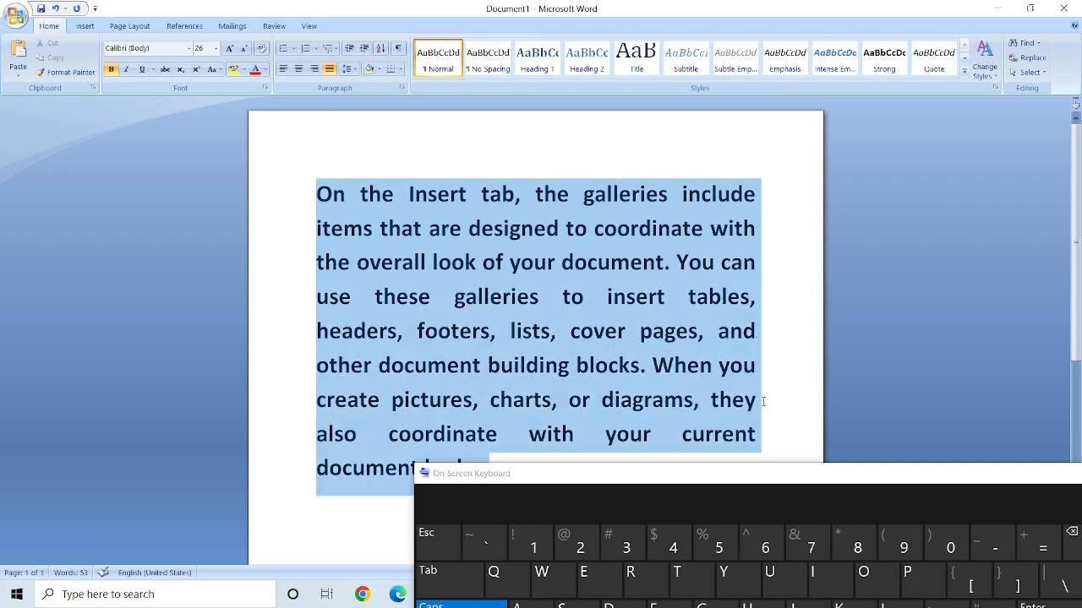
pyautogui.moveTo(599, 478); pyautogui.dragTo(740, 479)
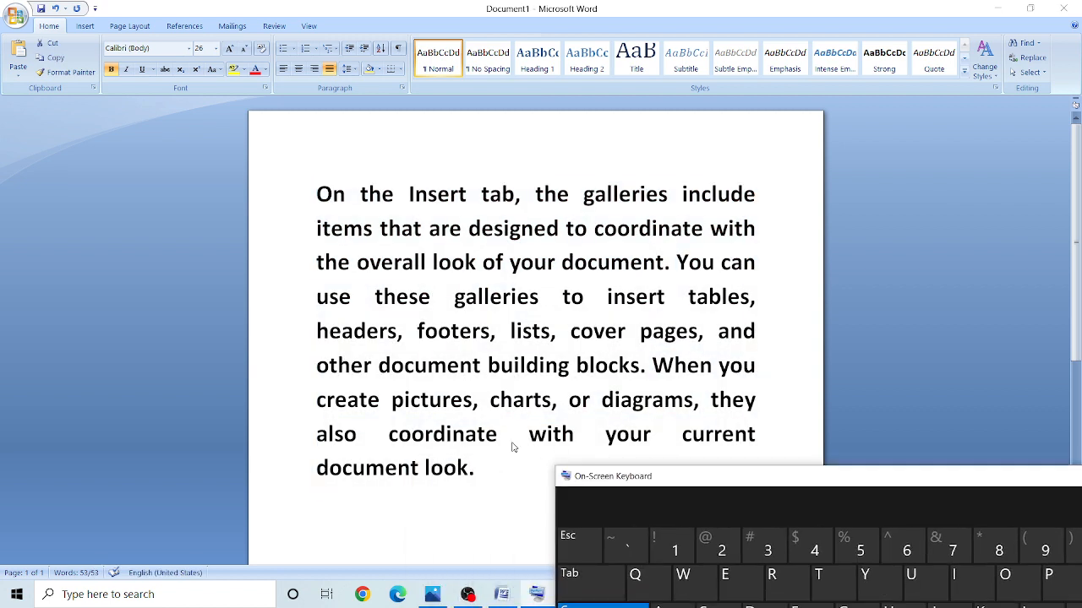
pyautogui.tripleClick(329, 194)
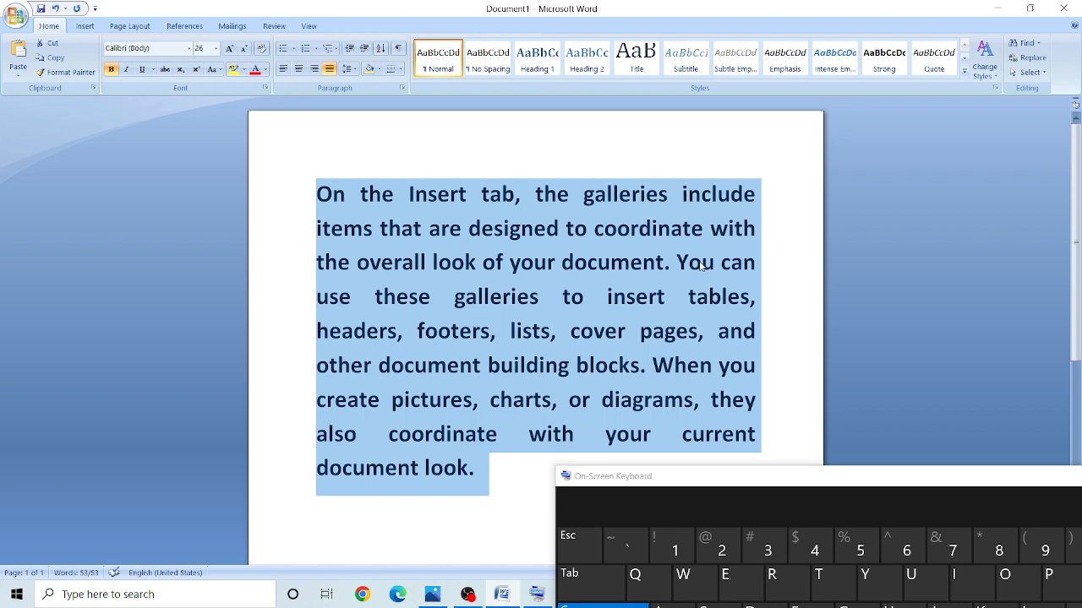
pyautogui.click(693, 479)
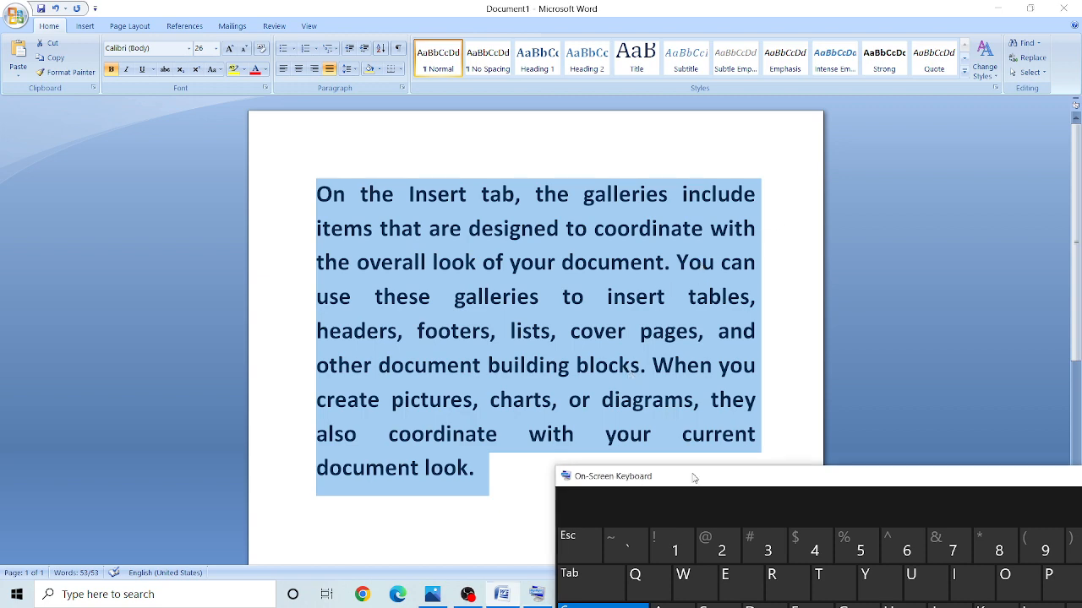
pyautogui.moveTo(693, 478); pyautogui.dragTo(287, 366)
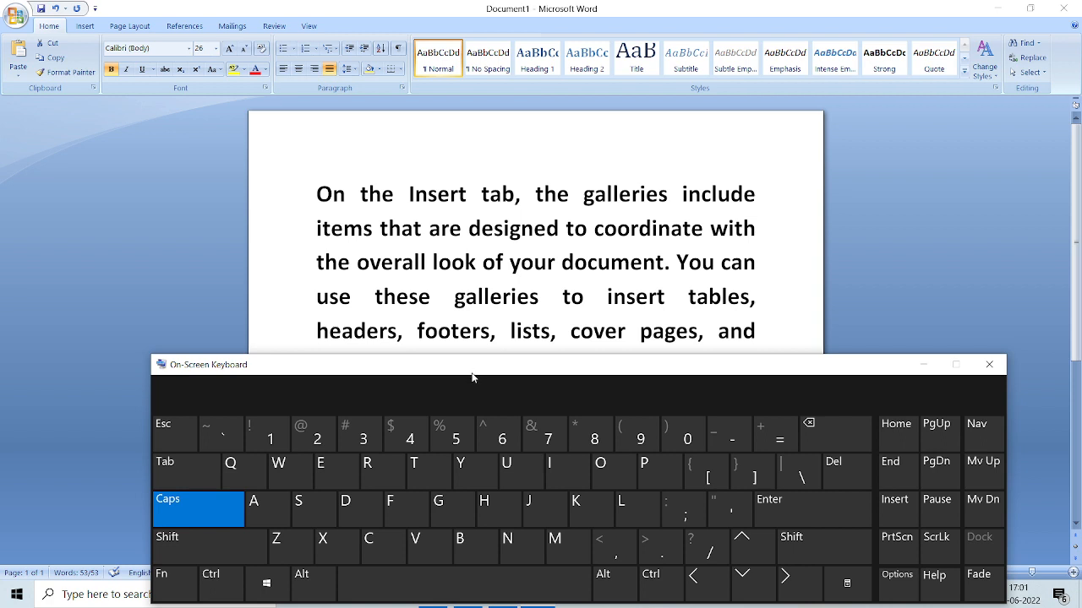
pyautogui.moveTo(474, 375); pyautogui.dragTo(474, 400)
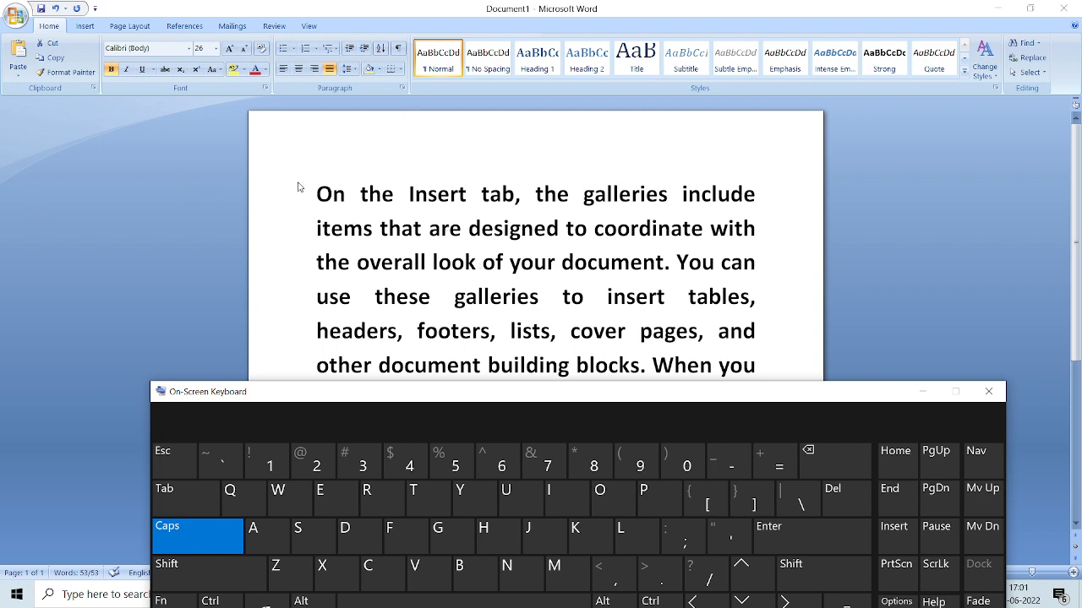
pyautogui.tripleClick(366, 201)
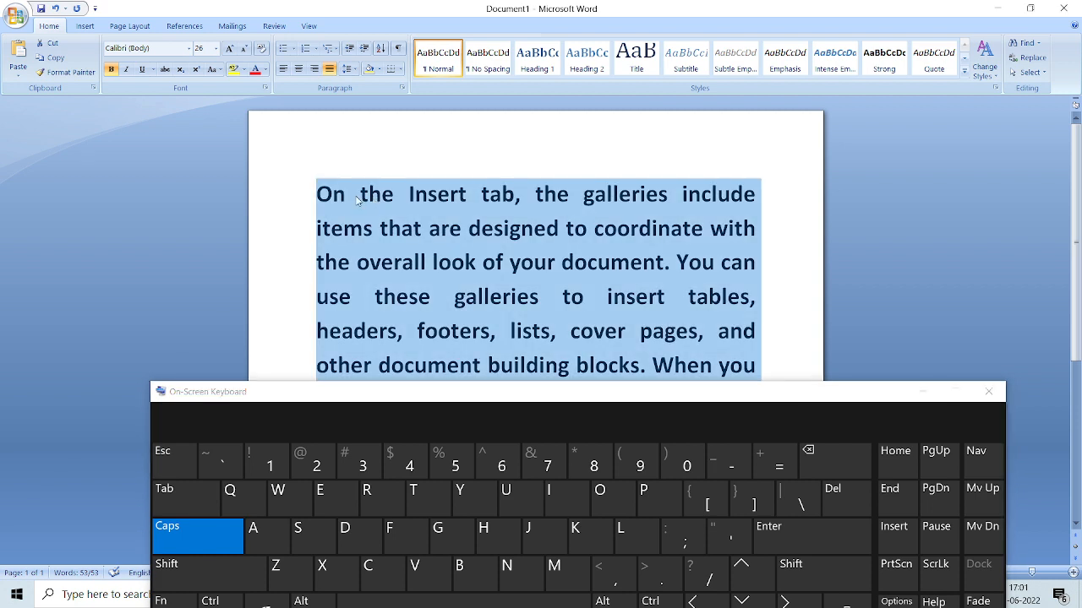
pyautogui.click(360, 201)
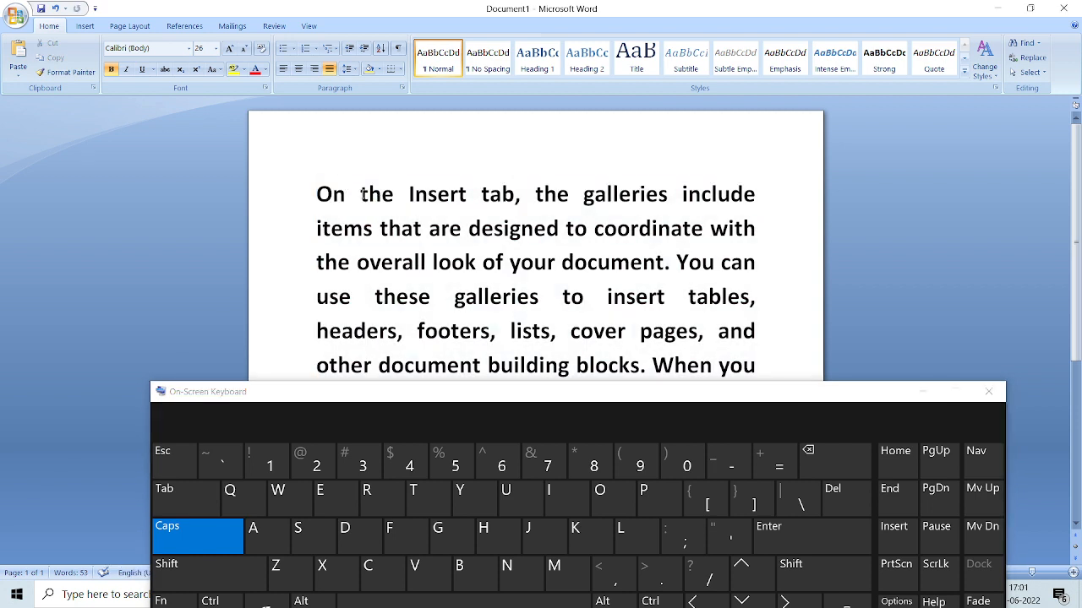
# - Select the word "the" after "On" in the first line and open Insert Hyperlink for it using the on-screen keyboard
pyautogui.moveTo(364, 195); pyautogui.dragTo(395, 196)
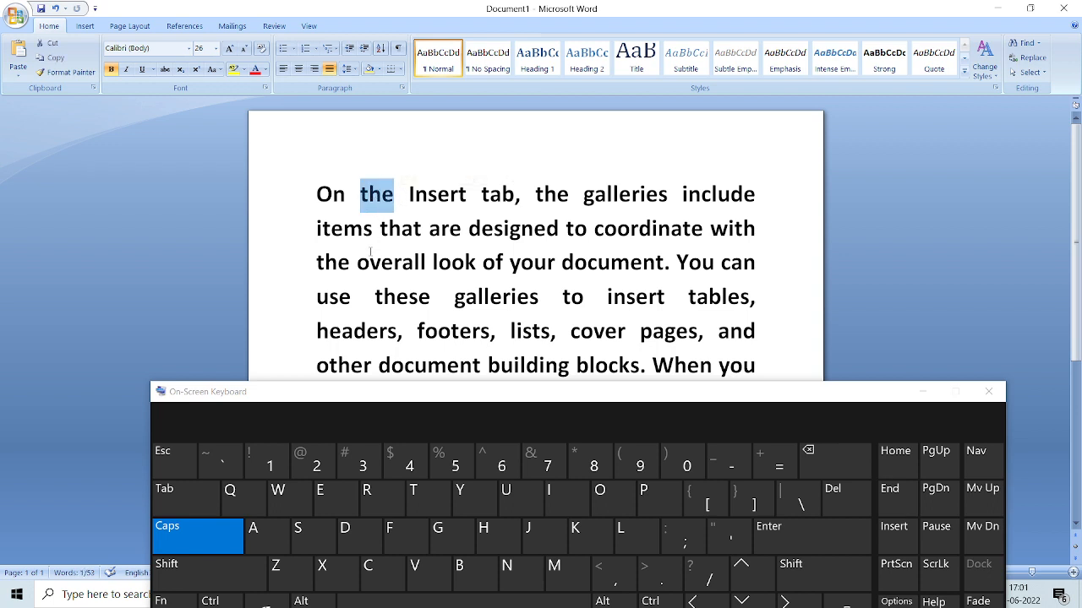
pyautogui.click(210, 601)
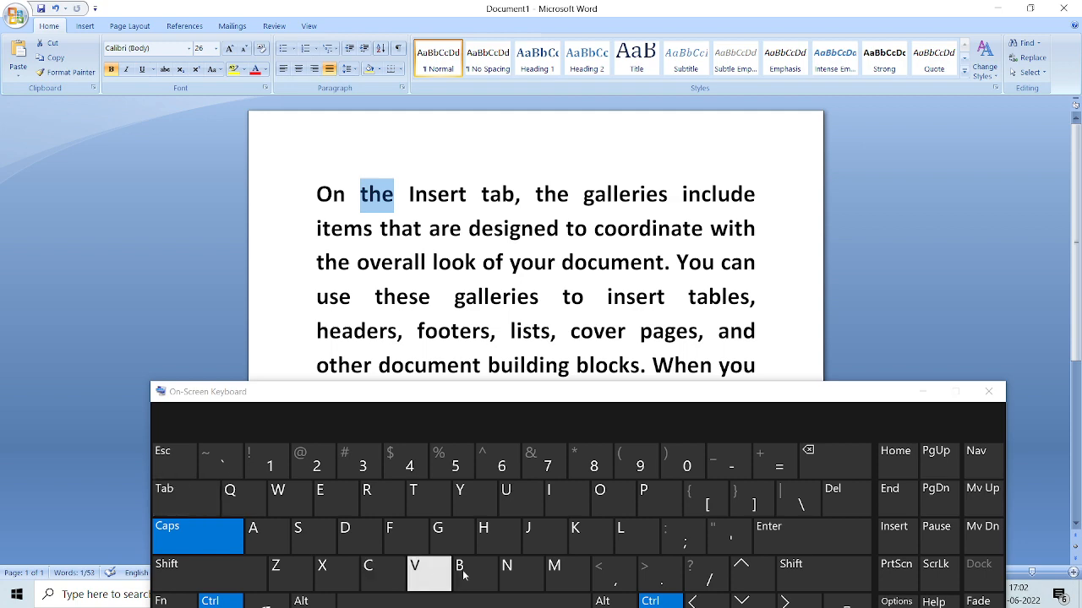
pyautogui.click(575, 540)
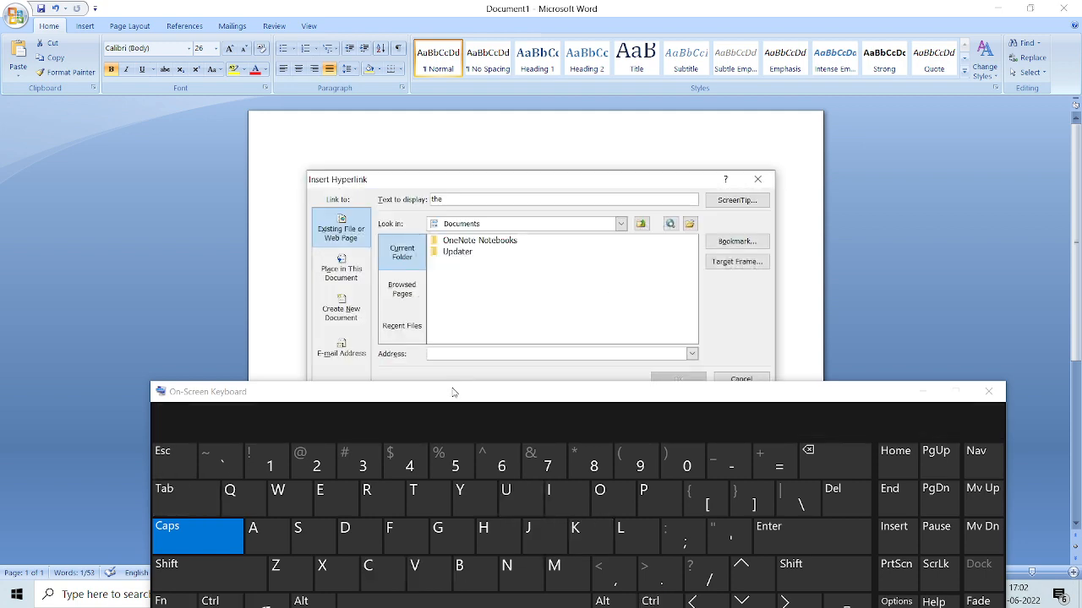
pyautogui.moveTo(453, 392); pyautogui.dragTo(448, 442)
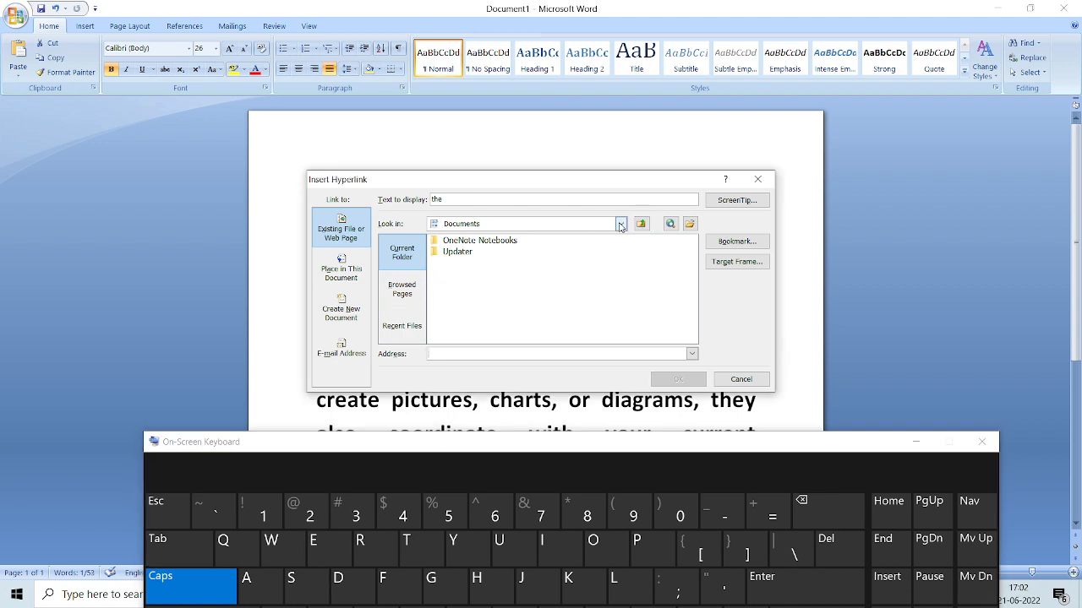
# - Set the hyperlink's look-in location to the "image" folder
pyautogui.click(620, 224)
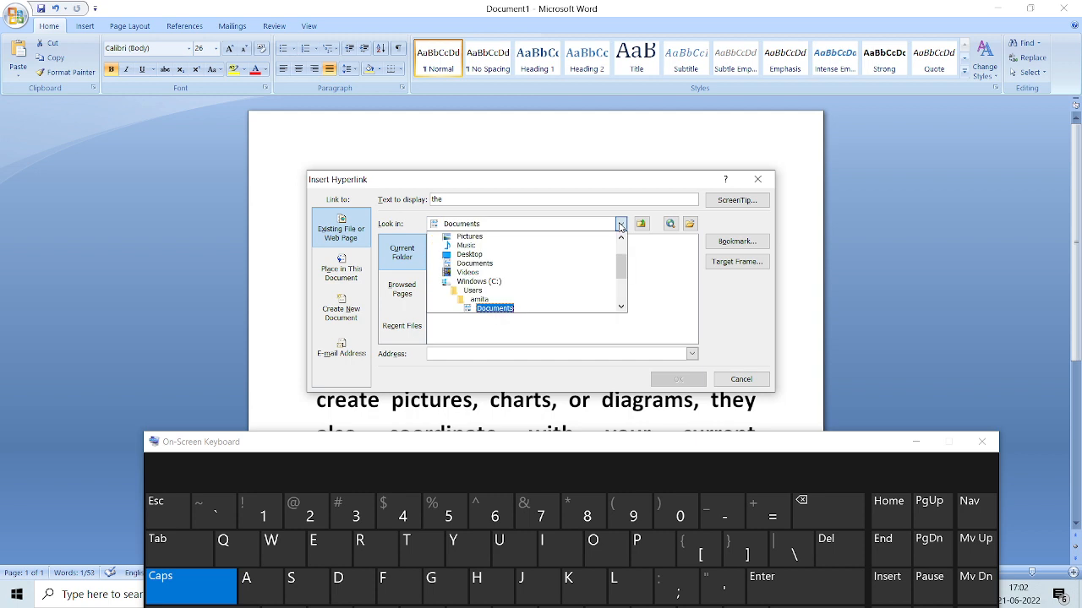
pyautogui.click(621, 307)
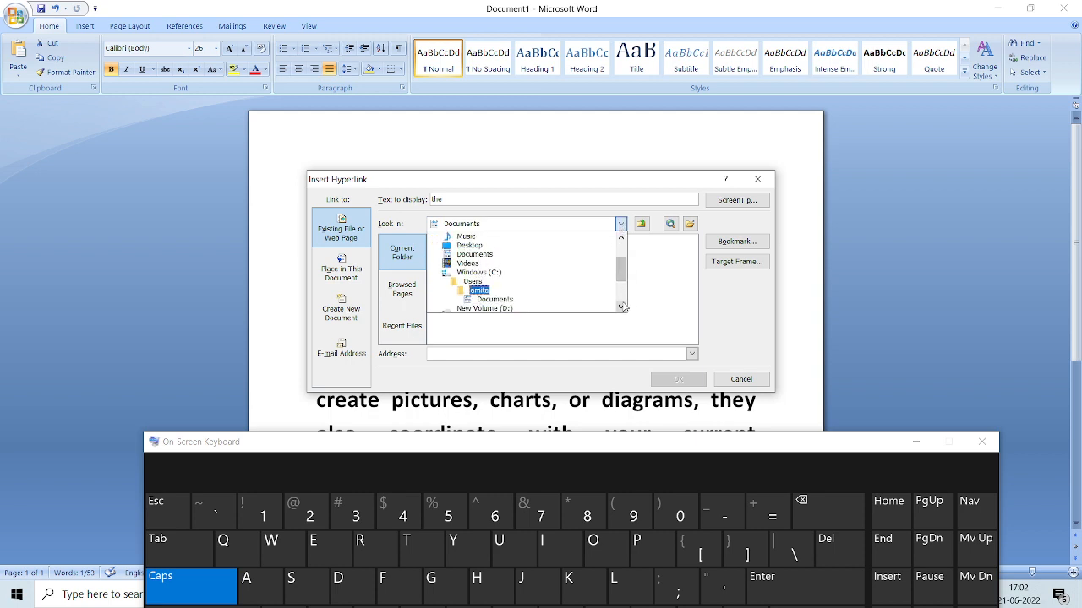
pyautogui.click(621, 307)
pyautogui.click(621, 307)
pyautogui.click(622, 306)
pyautogui.click(621, 307)
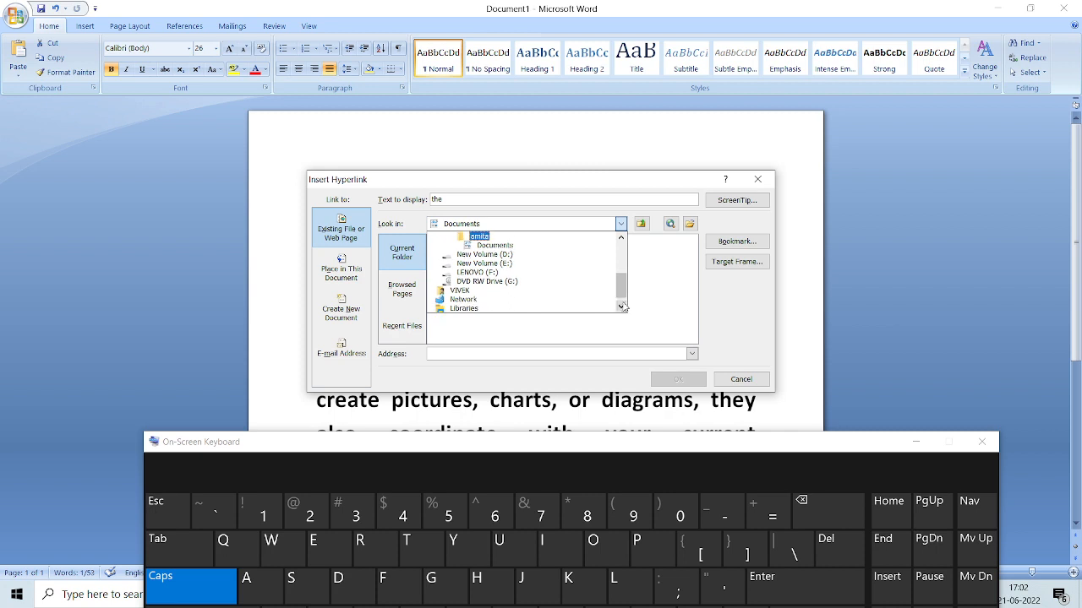
pyautogui.click(622, 307)
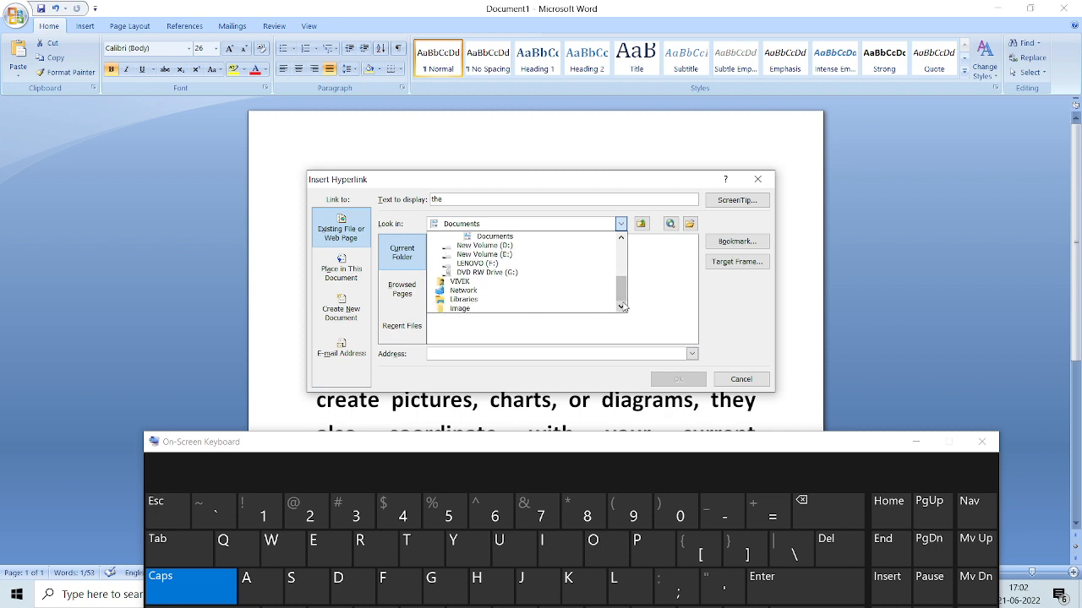
pyautogui.click(459, 309)
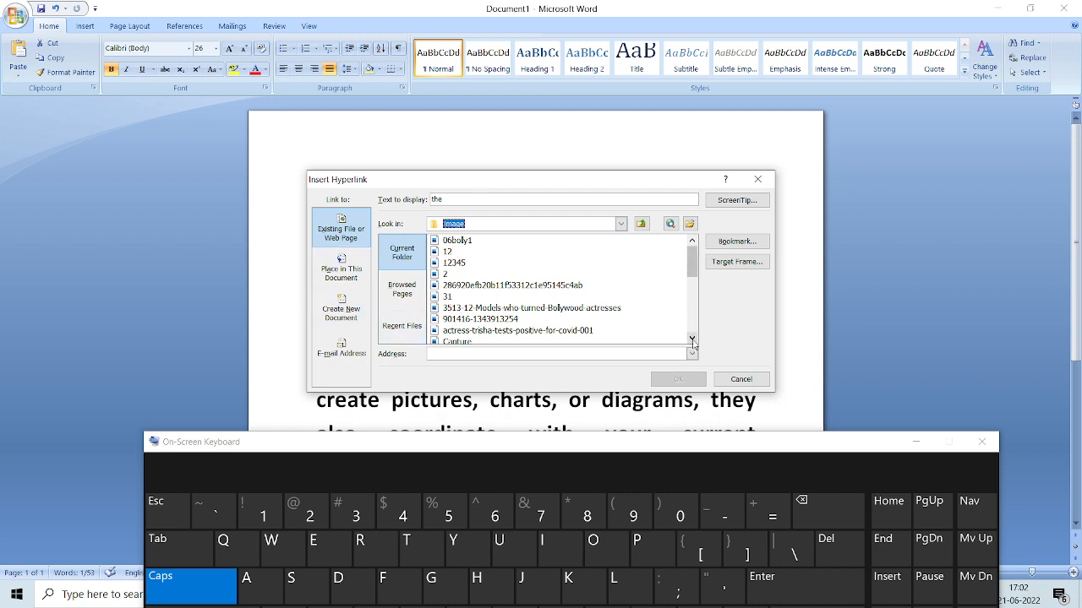
# - Link the word "the" to the file "actress-trisha-tests-positive-for-covid-001" in the image folder
pyautogui.click(692, 339)
pyautogui.click(692, 339)
pyautogui.click(692, 339)
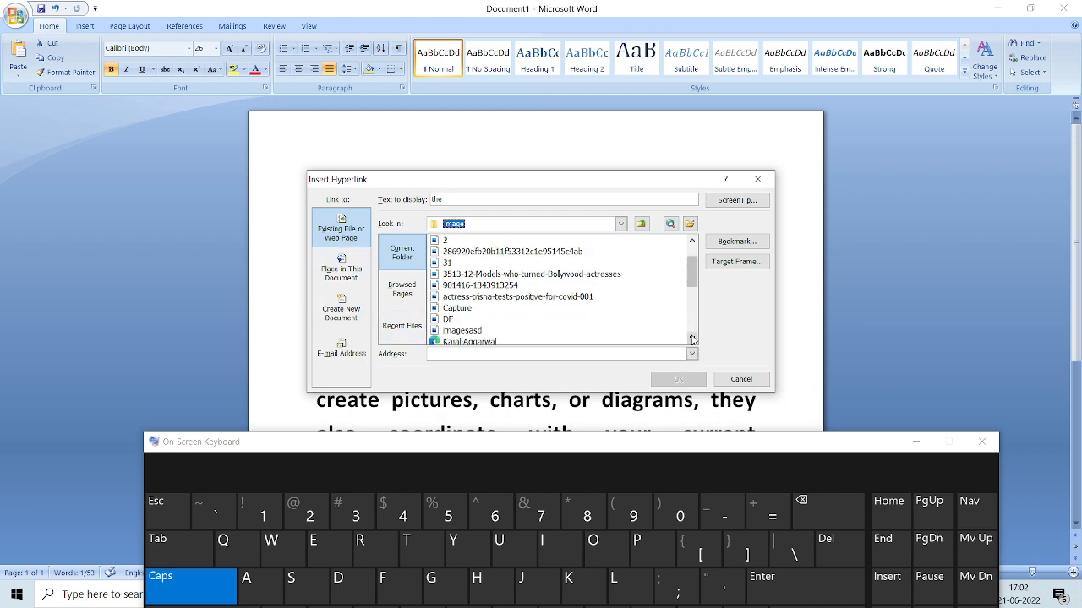
pyautogui.click(692, 339)
pyautogui.click(692, 339)
pyautogui.click(692, 338)
pyautogui.click(692, 339)
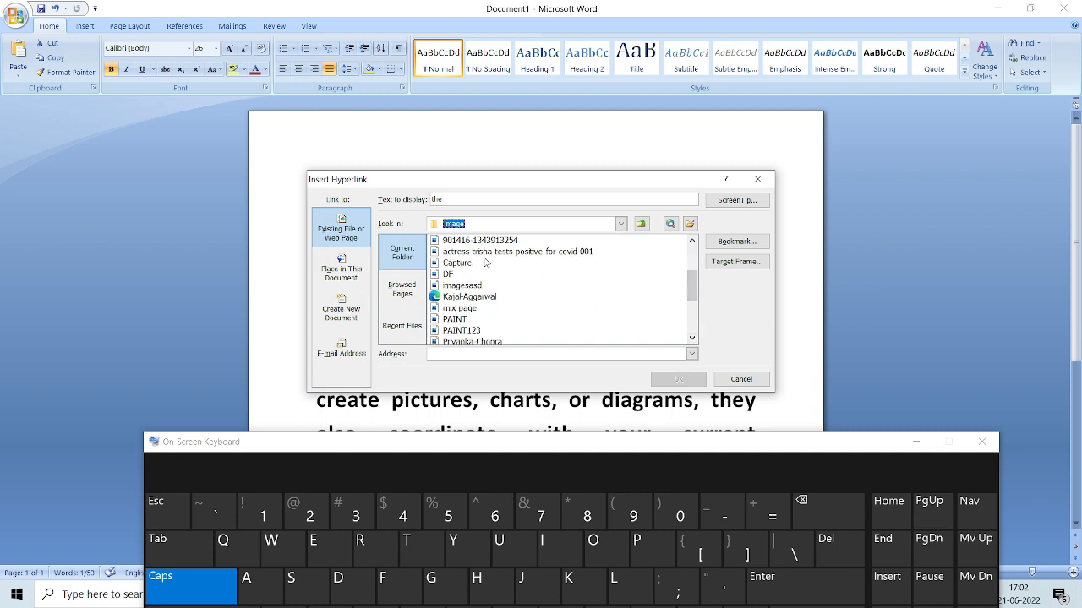
pyautogui.click(481, 254)
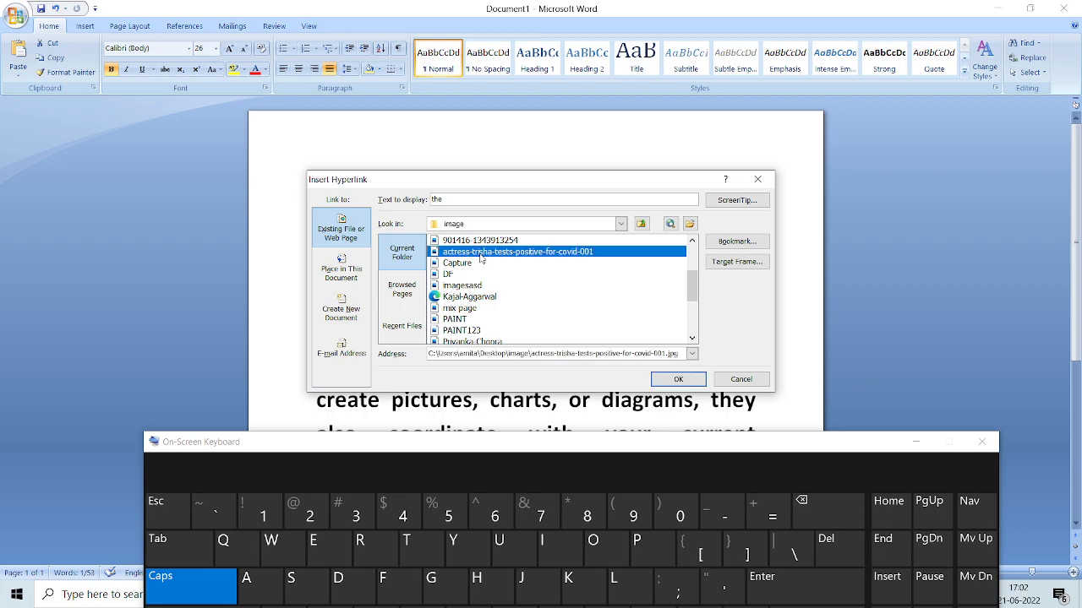
pyautogui.click(679, 379)
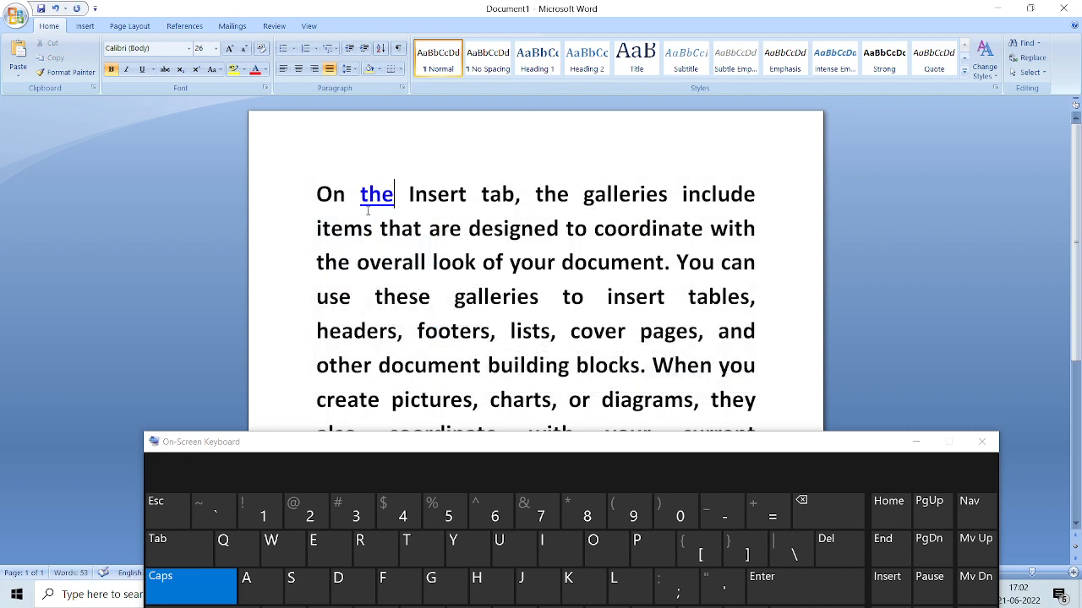
# - Follow the hyperlink on "the" with Ctrl held on the on-screen keyboard and accept the security notice to open the linked picture
pyautogui.moveTo(365, 210)
pyautogui.moveTo(454, 448); pyautogui.dragTo(435, 355)
pyautogui.press('ctrl')
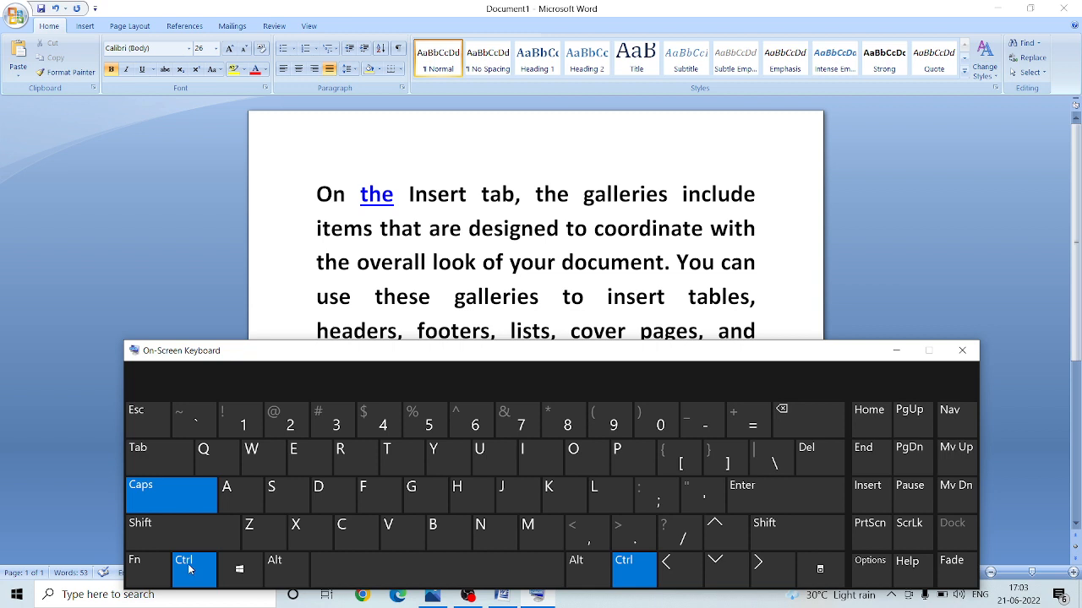
pyautogui.click(226, 490)
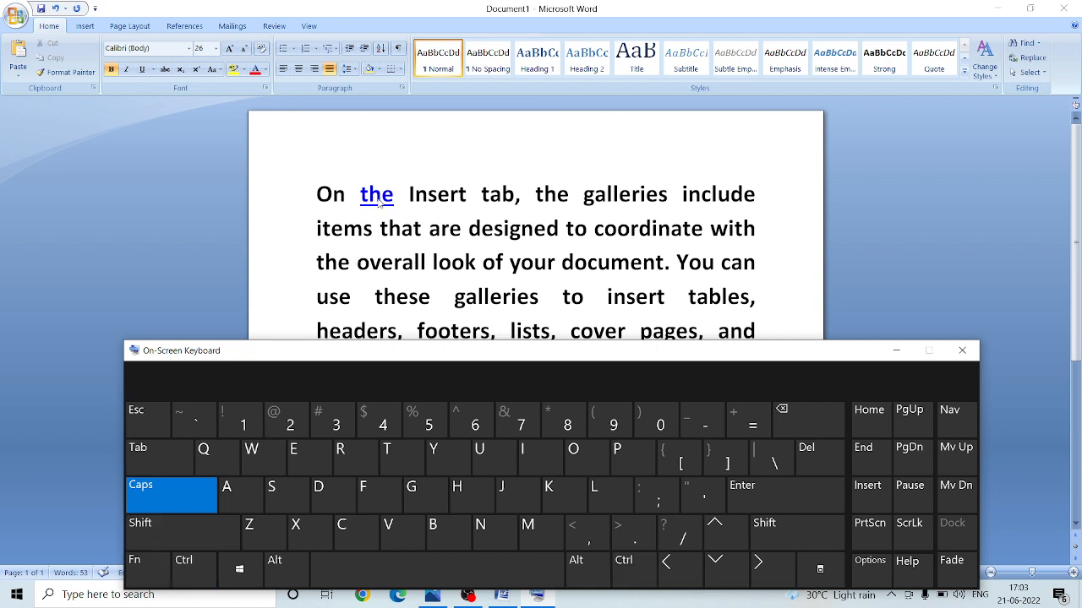
pyautogui.press('ctrl')
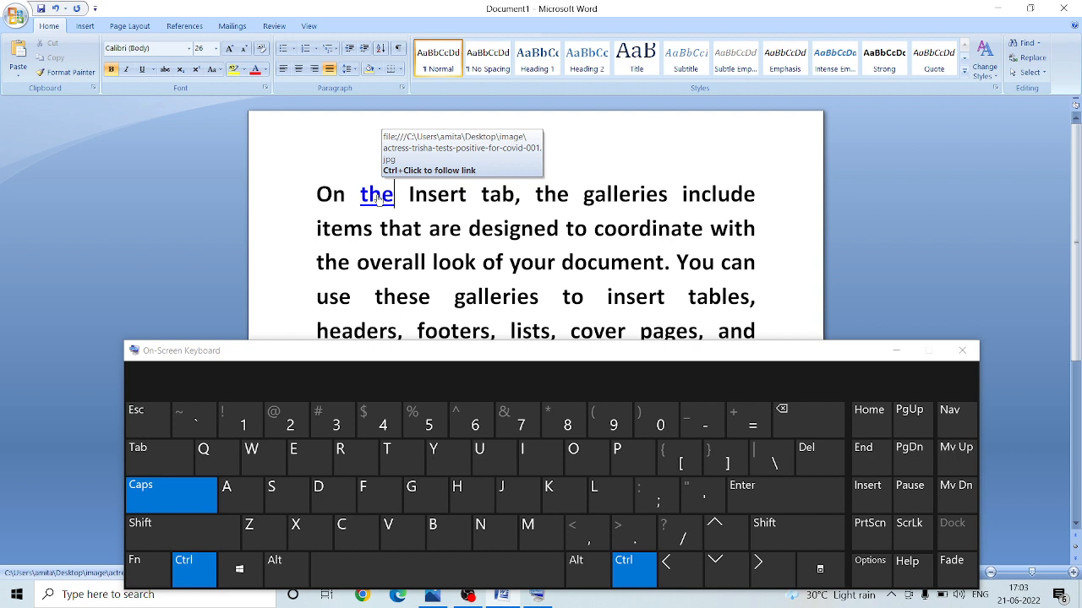
pyautogui.keyDown('ctrl'); pyautogui.click(378, 197); pyautogui.keyUp('ctrl')
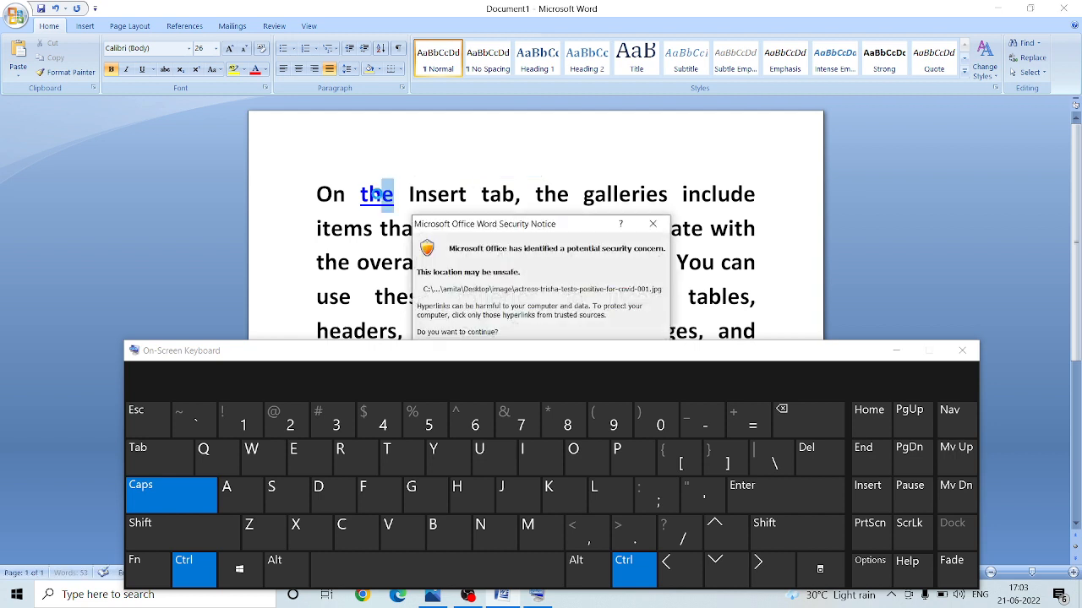
pyautogui.moveTo(517, 361); pyautogui.dragTo(531, 425)
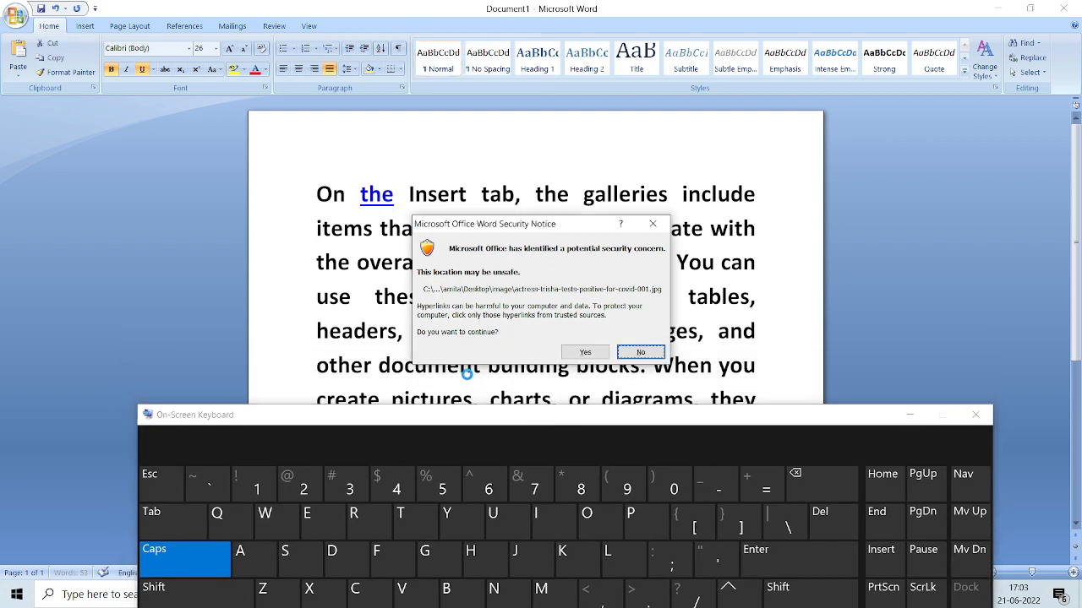
pyautogui.click(585, 353)
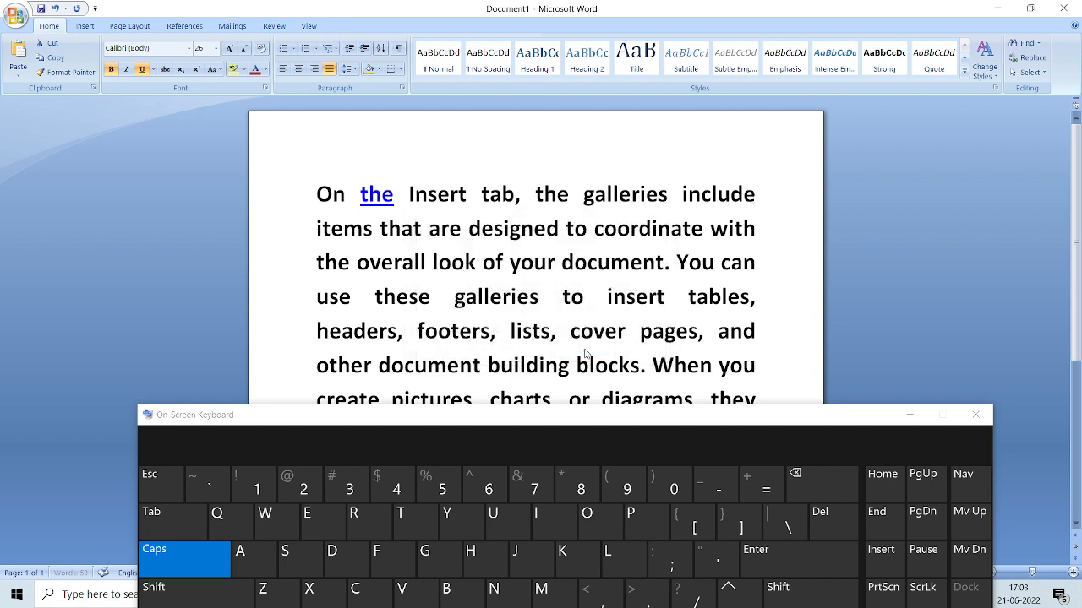
pyautogui.keyDown('ctrl'); pyautogui.click(376, 194); pyautogui.keyUp('ctrl')
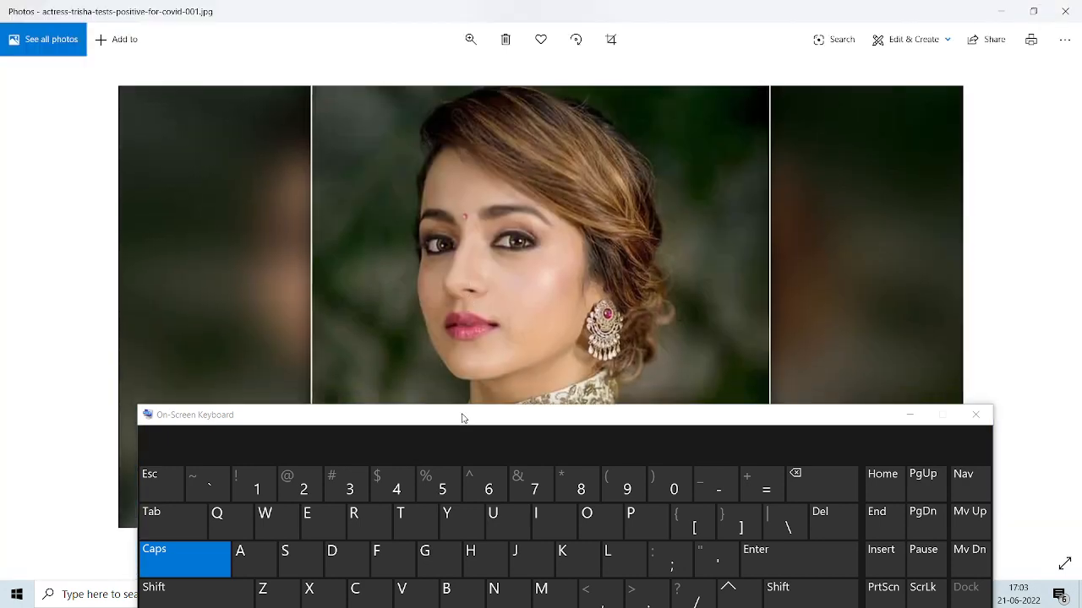
# - View the linked picture without the on-screen keyboard covering it, and close Photos to return to the Word document
pyautogui.moveTo(464, 422); pyautogui.dragTo(479, 582)
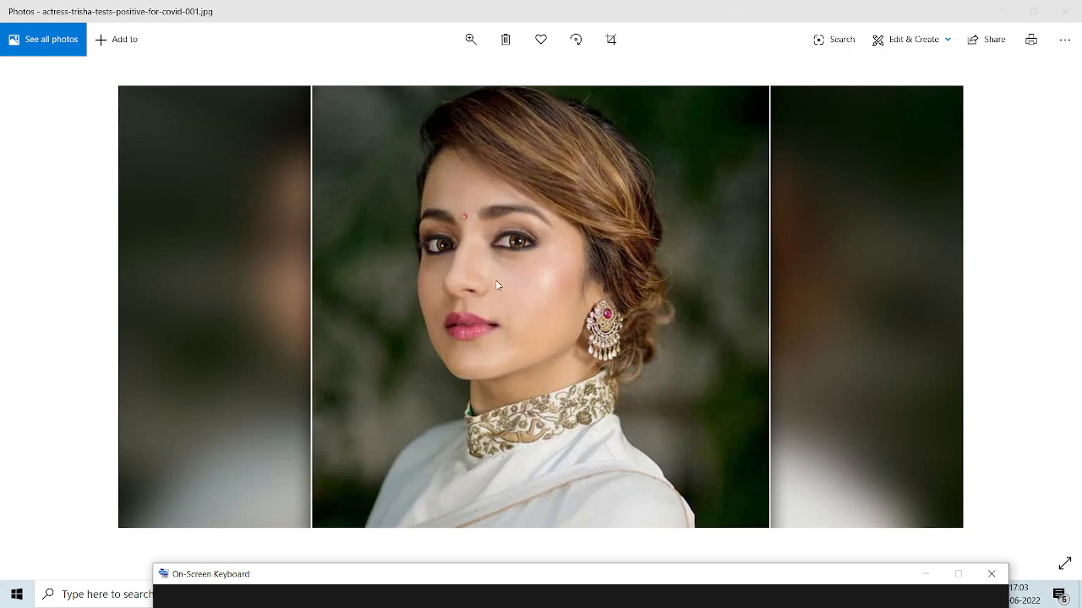
pyautogui.moveTo(423, 584); pyautogui.dragTo(420, 368)
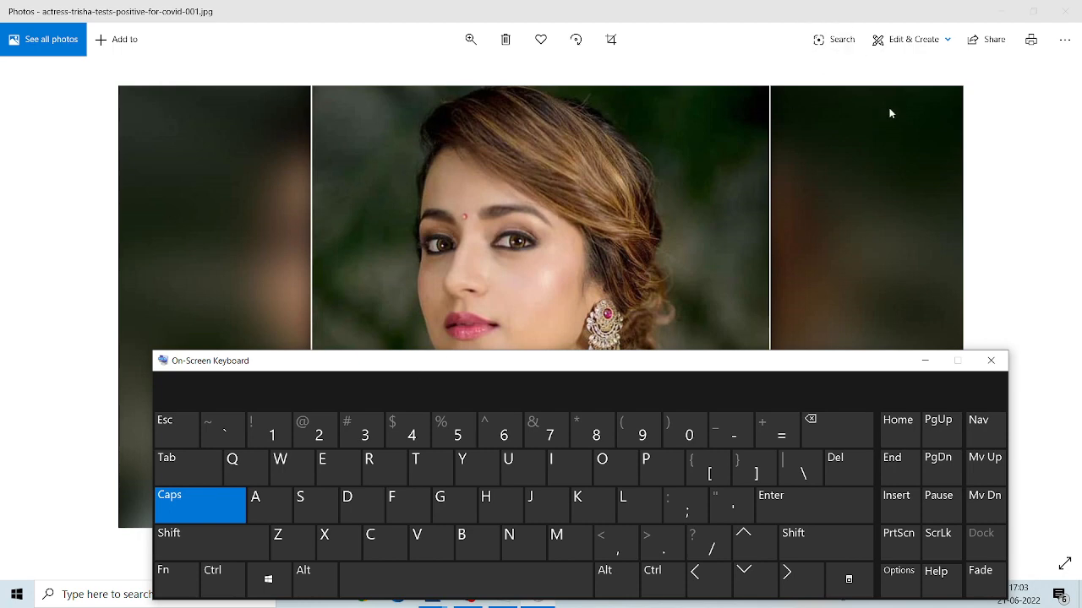
pyautogui.click(1062, 12)
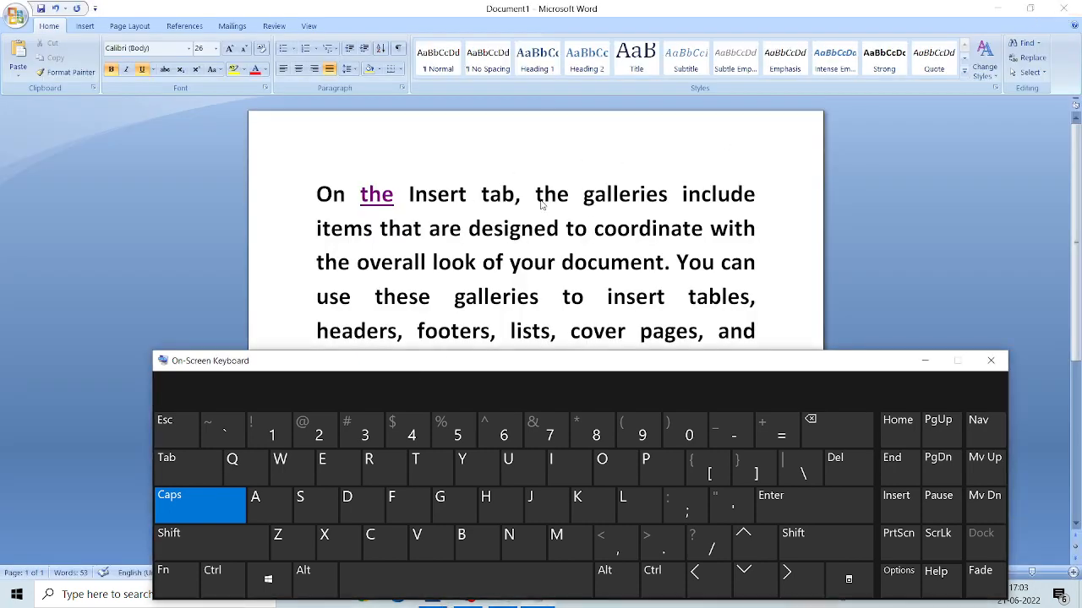
# - Select the word "are" in the second line and open Insert Hyperlink for it using the on-screen keyboard
pyautogui.click(440, 238)
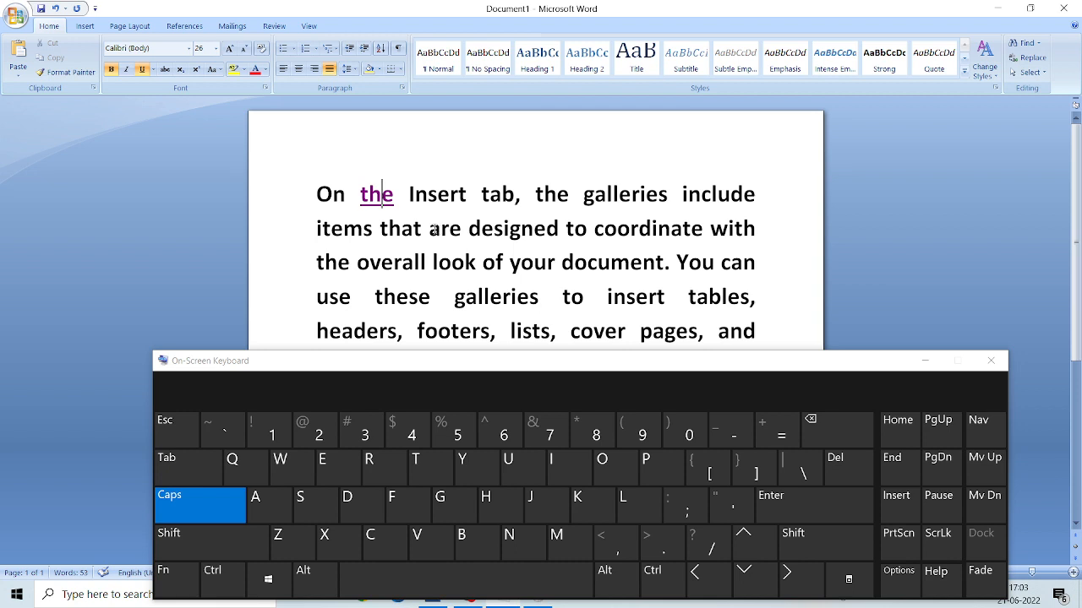
pyautogui.moveTo(427, 230); pyautogui.dragTo(468, 236)
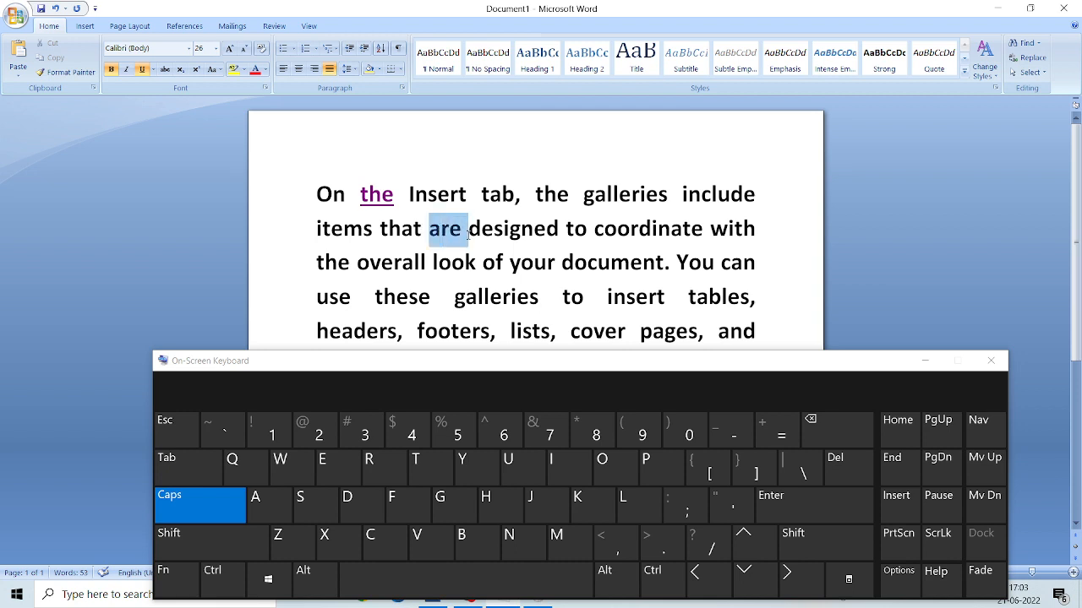
pyautogui.press('ctrl')
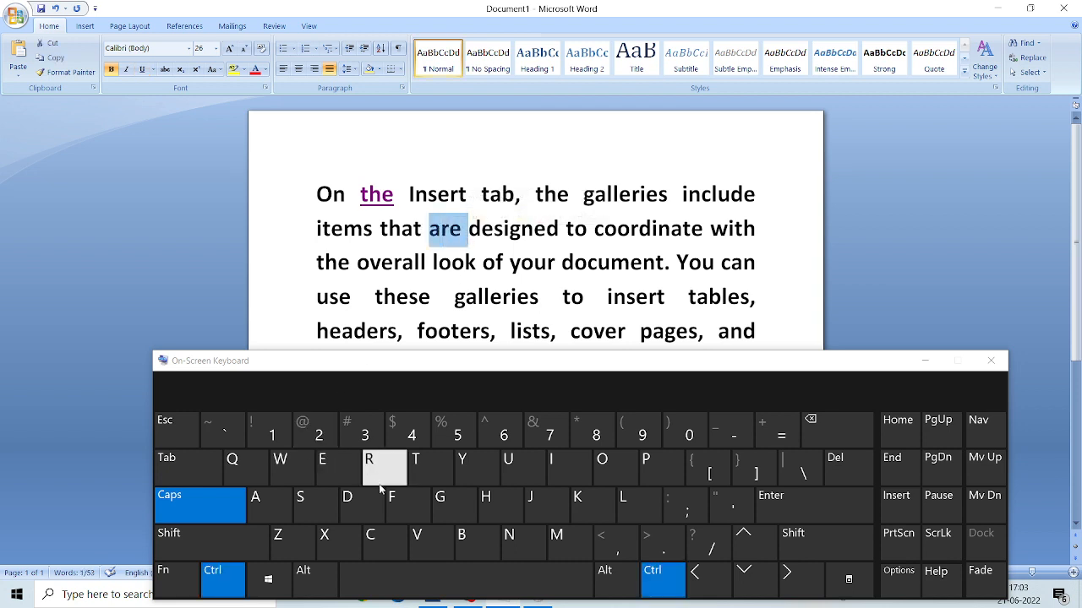
pyautogui.click(579, 504)
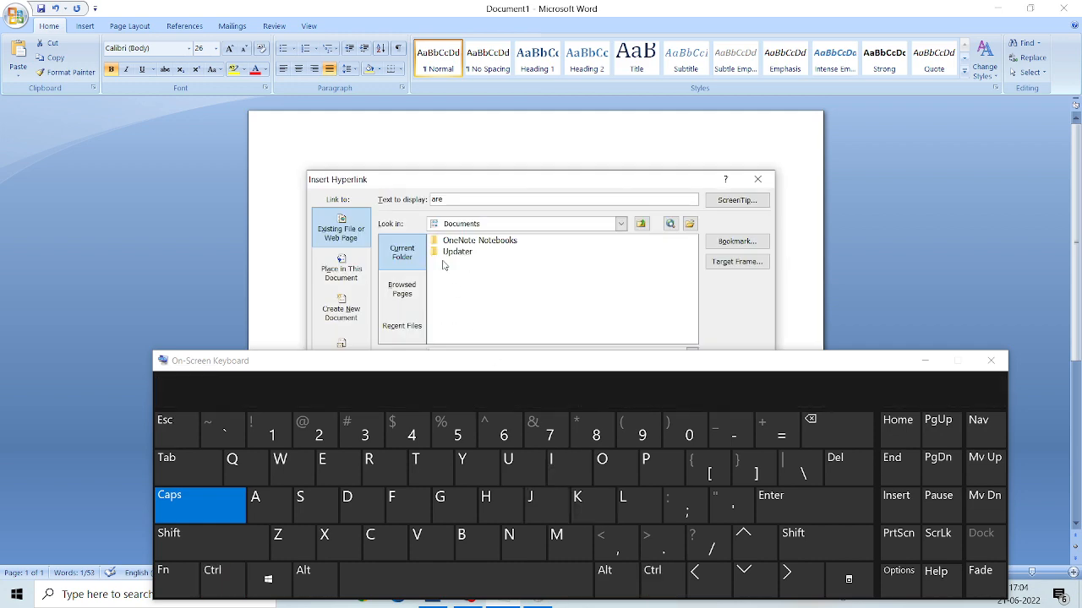
# - Link the word "are" to the file "3513-12-Models-who-turned-Bollywood-actresses" in the image folder
pyautogui.moveTo(514, 368); pyautogui.dragTo(508, 419)
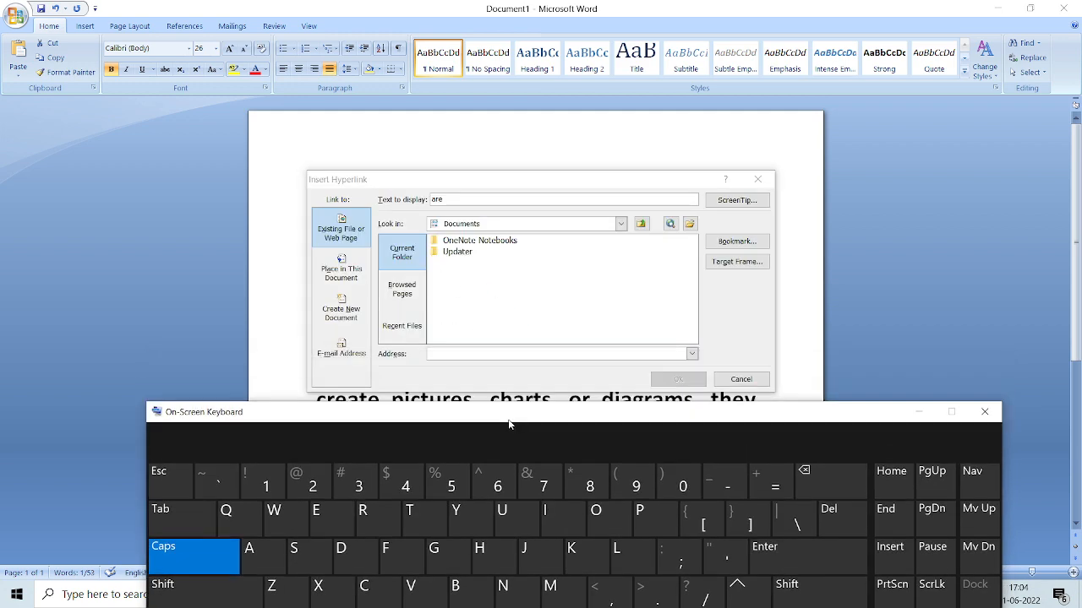
pyautogui.click(621, 224)
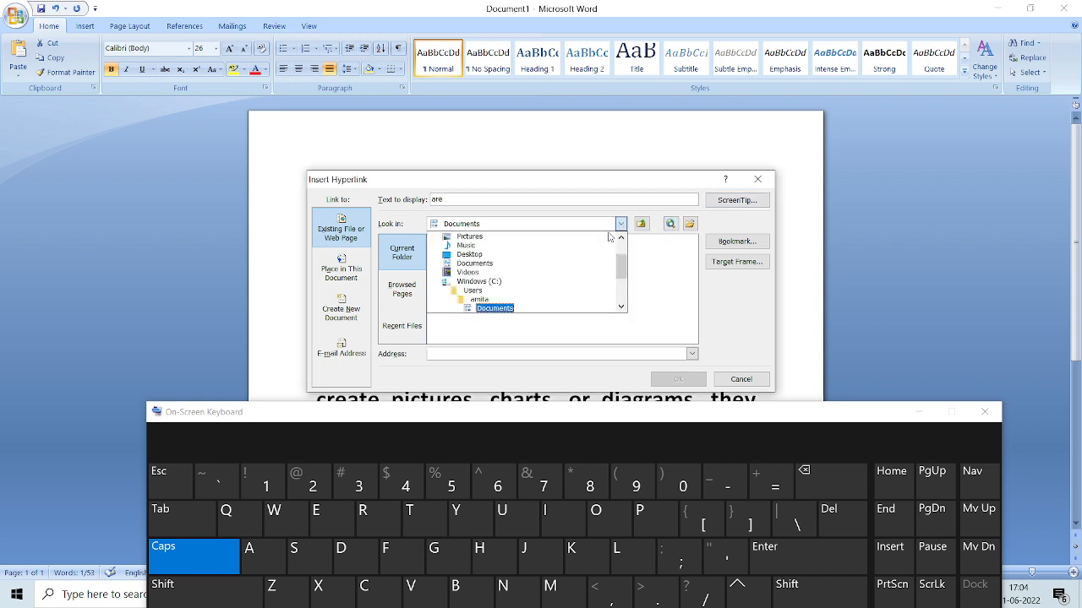
pyautogui.click(621, 309)
pyautogui.click(621, 308)
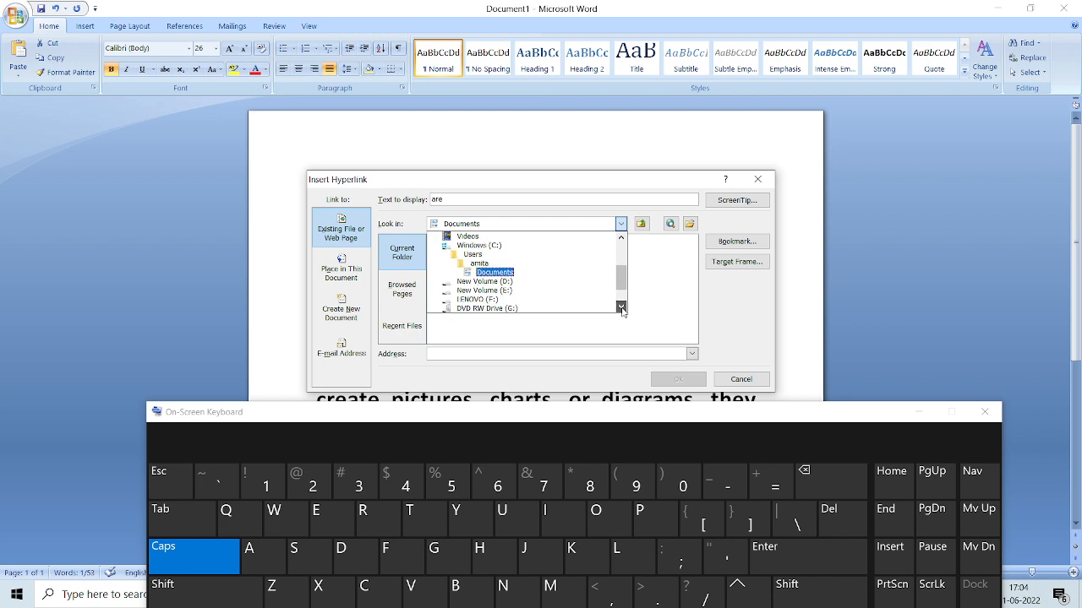
pyautogui.click(622, 309)
pyautogui.click(622, 309)
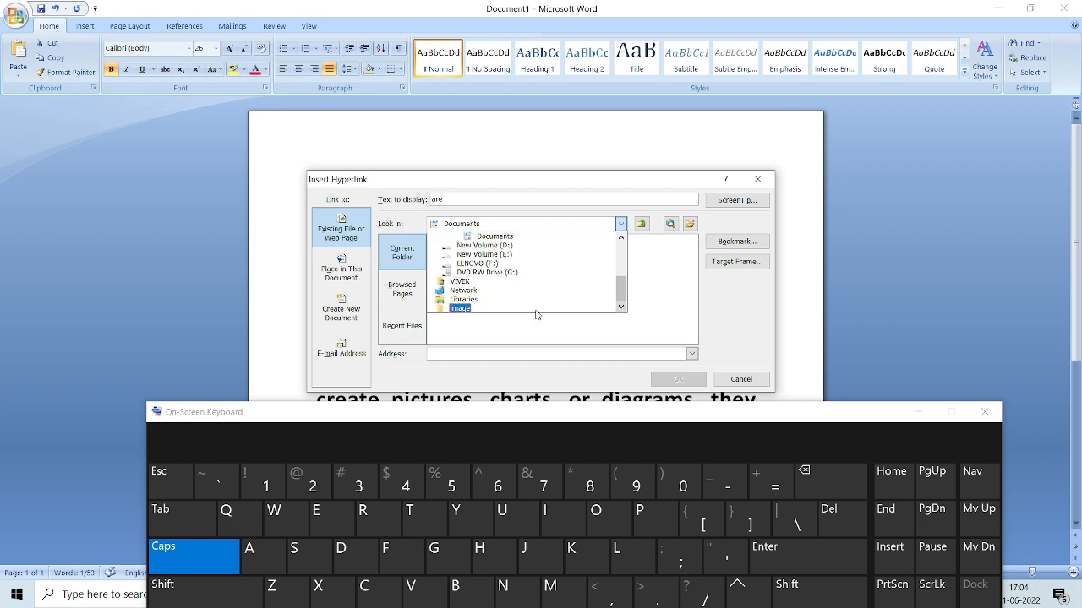
pyautogui.click(461, 309)
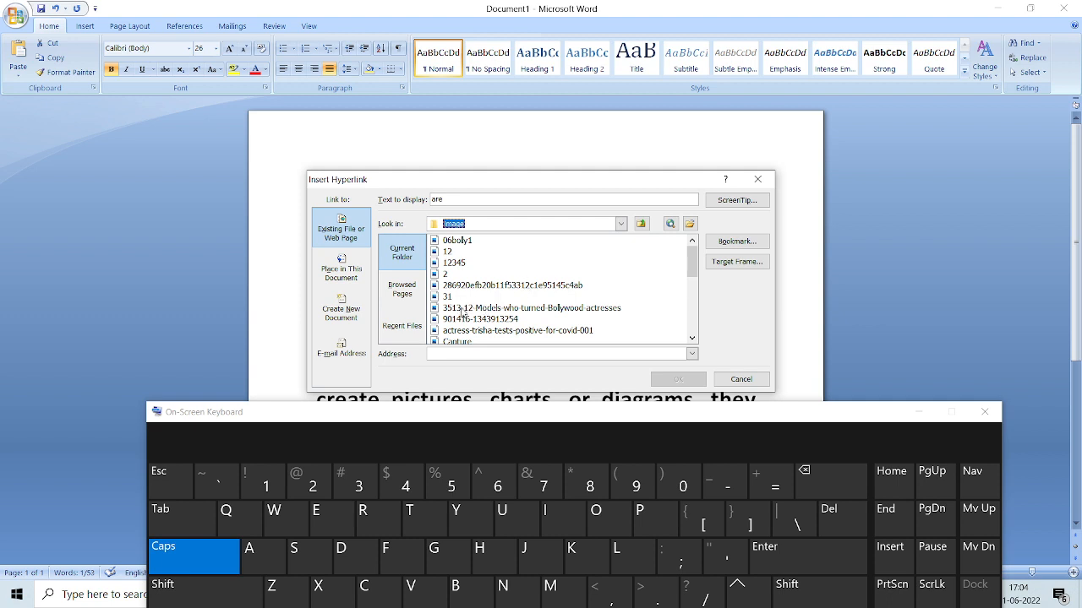
pyautogui.click(462, 308)
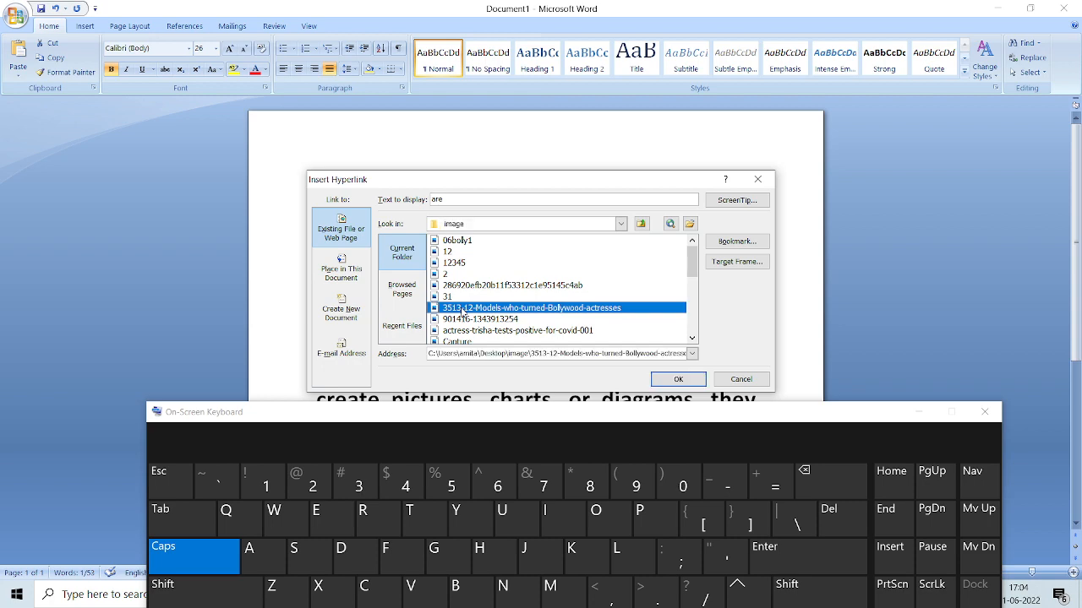
pyautogui.click(668, 382)
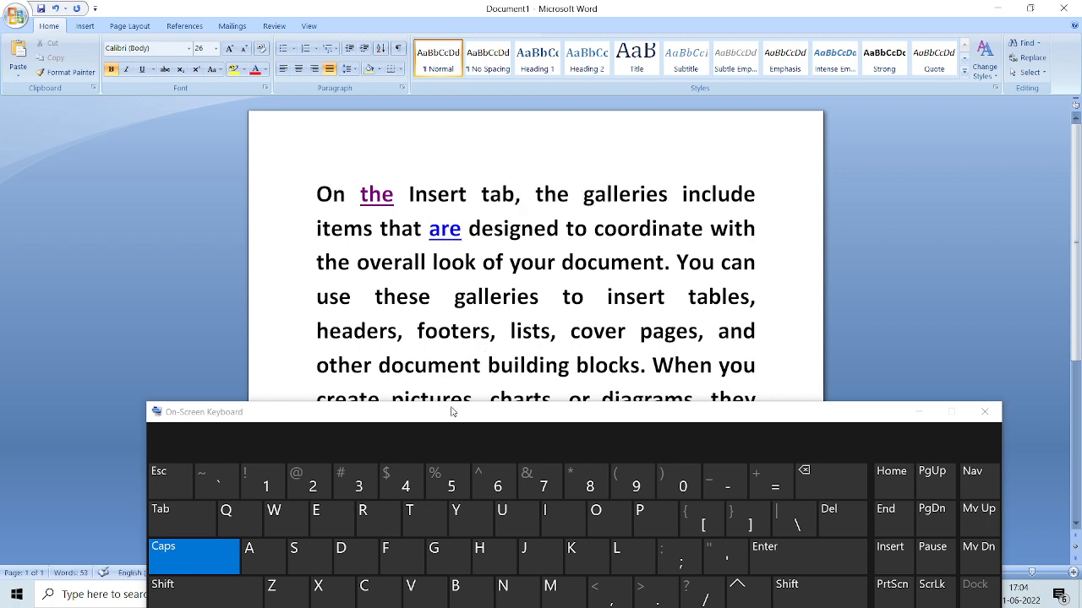
# - Follow the hyperlink on "are" with Ctrl held on the on-screen keyboard, accepting the security notice, and close the linked picture
pyautogui.moveTo(451, 412); pyautogui.dragTo(401, 336)
pyautogui.press('ctrl')
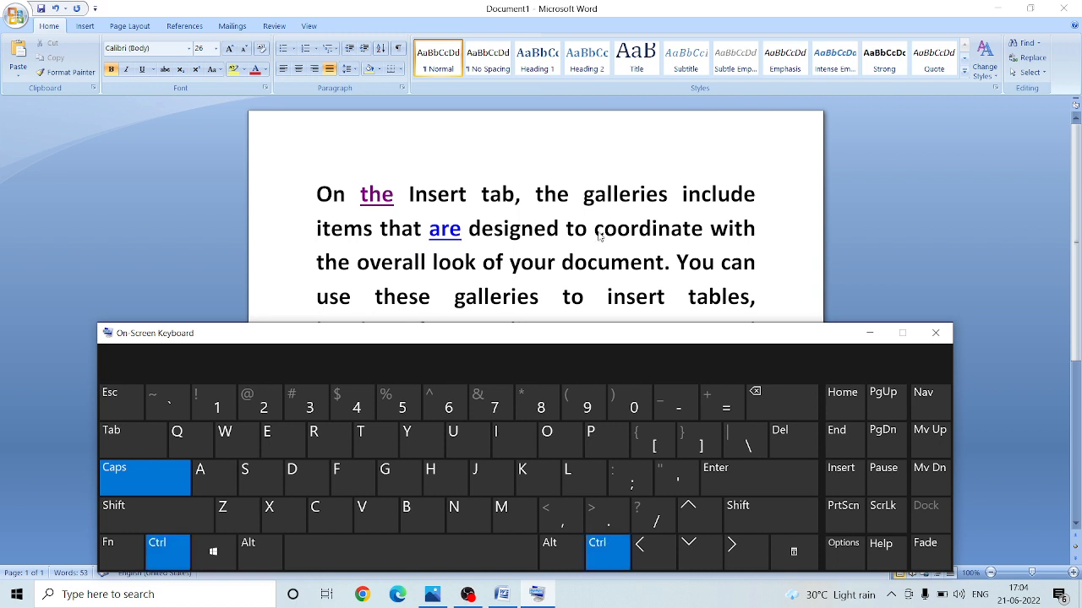
pyautogui.keyDown('ctrl'); pyautogui.click(439, 234); pyautogui.keyUp('ctrl')
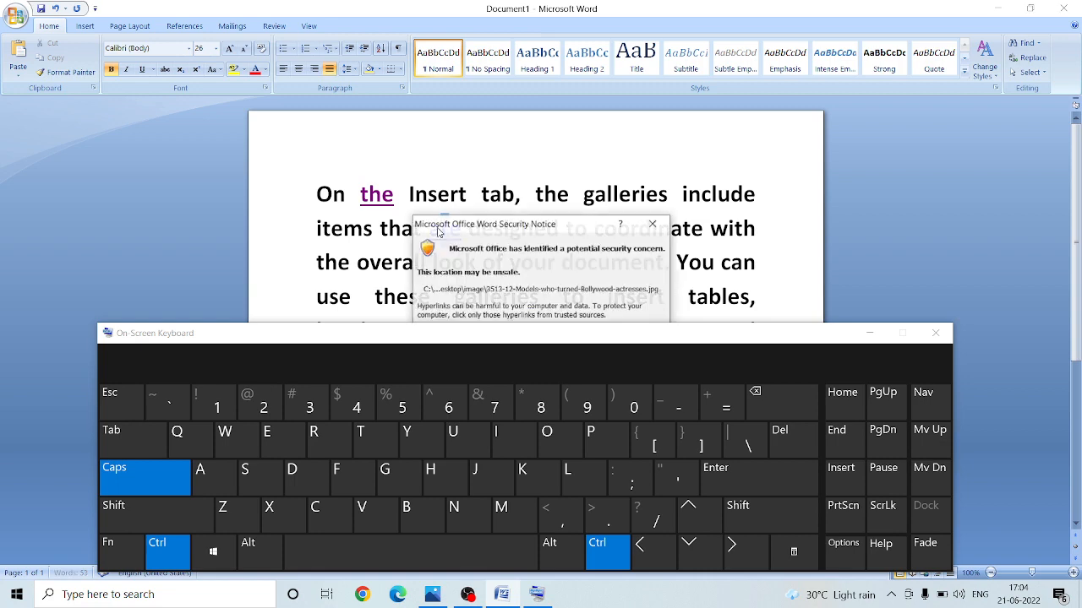
pyautogui.moveTo(539, 333); pyautogui.dragTo(531, 421)
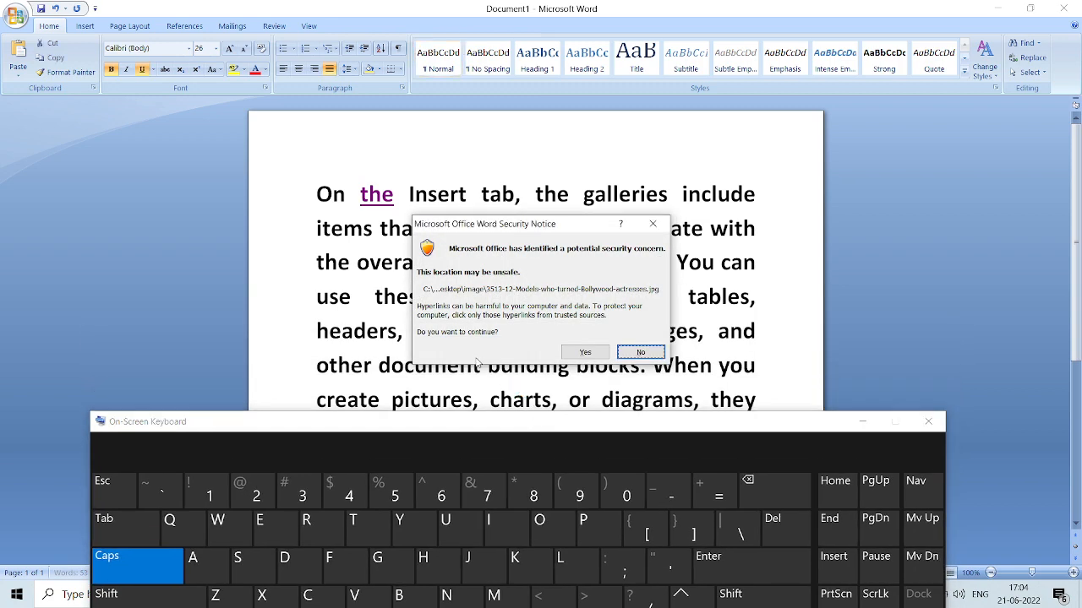
pyautogui.click(578, 352)
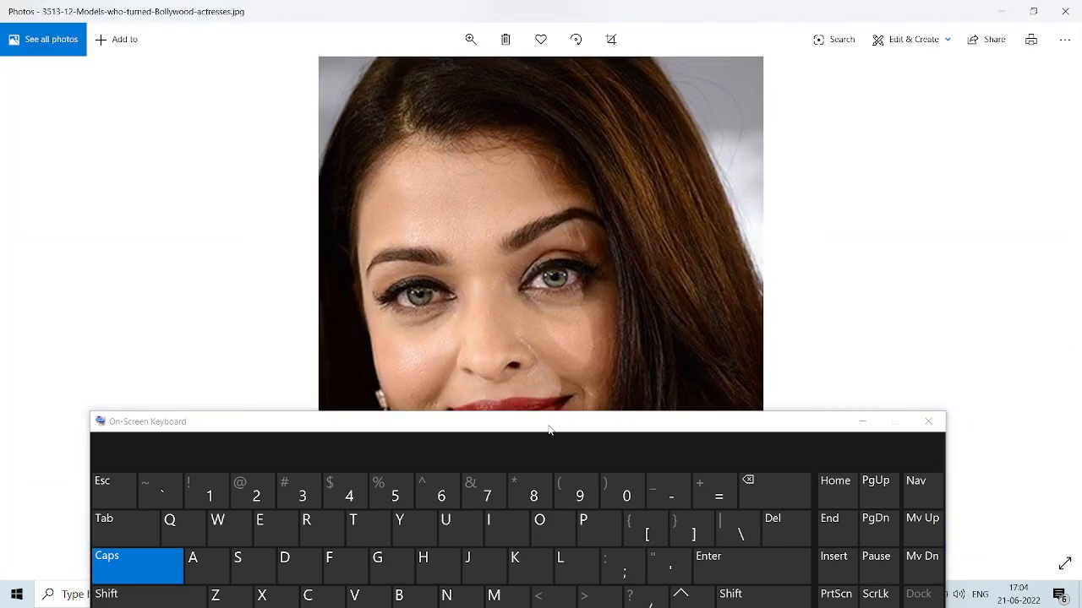
pyautogui.moveTo(548, 430); pyautogui.dragTo(597, 429)
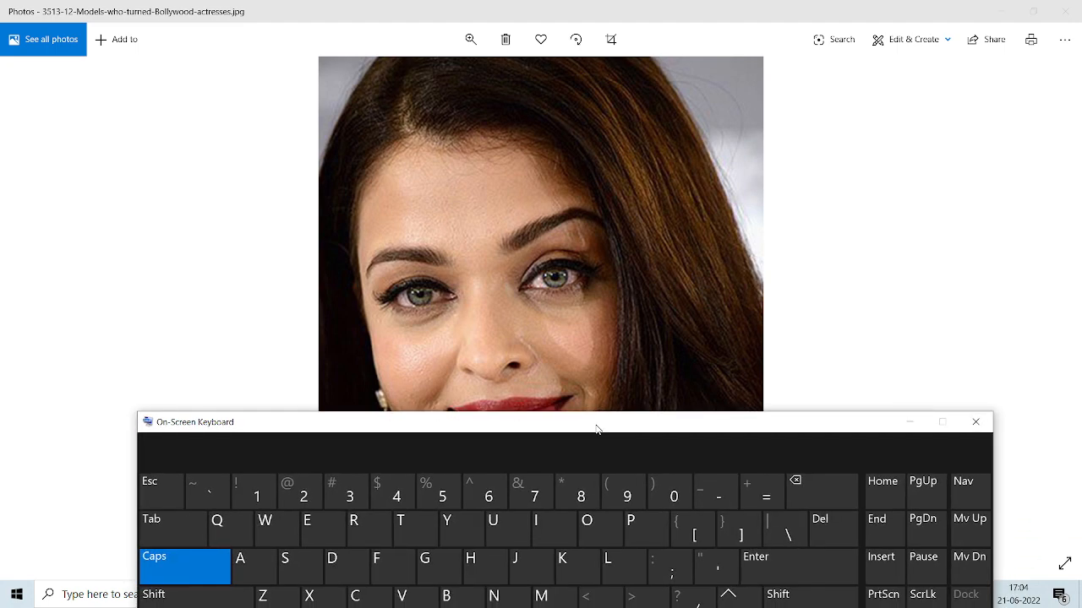
pyautogui.click(1064, 11)
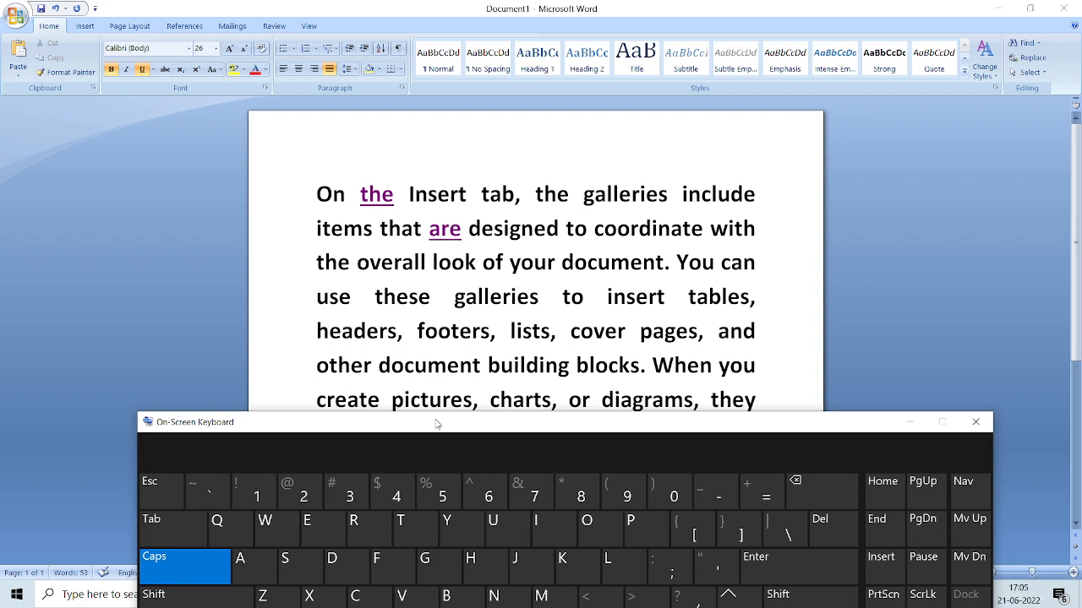
# - Select the whole paragraph and left-align it with the Ctrl+L shortcut on the on-screen keyboard
pyautogui.moveTo(436, 423); pyautogui.dragTo(461, 539)
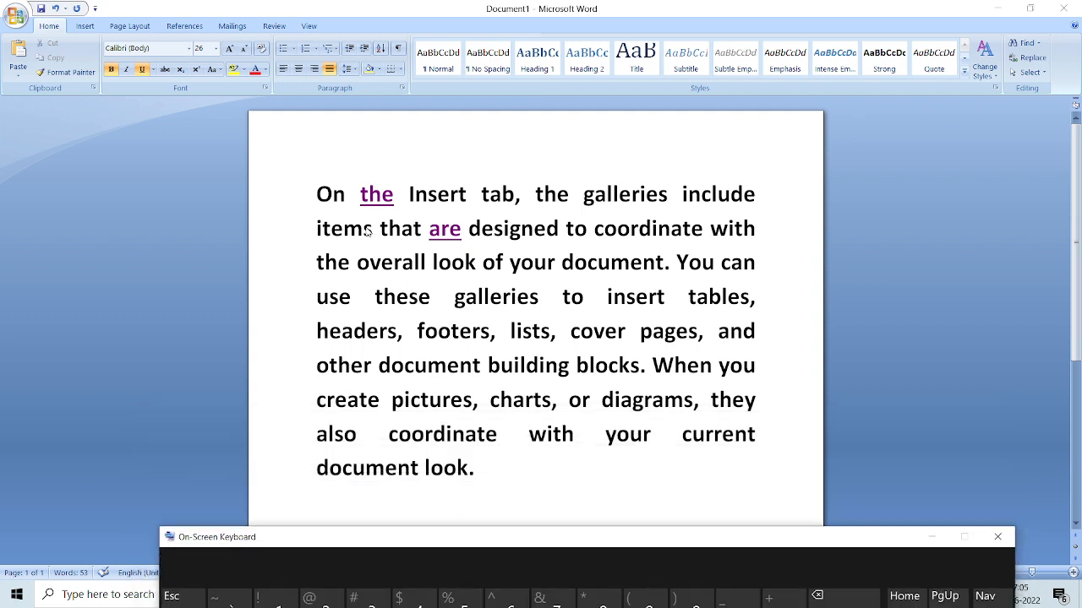
pyautogui.click(316, 196)
pyautogui.moveTo(316, 196); pyautogui.dragTo(551, 473)
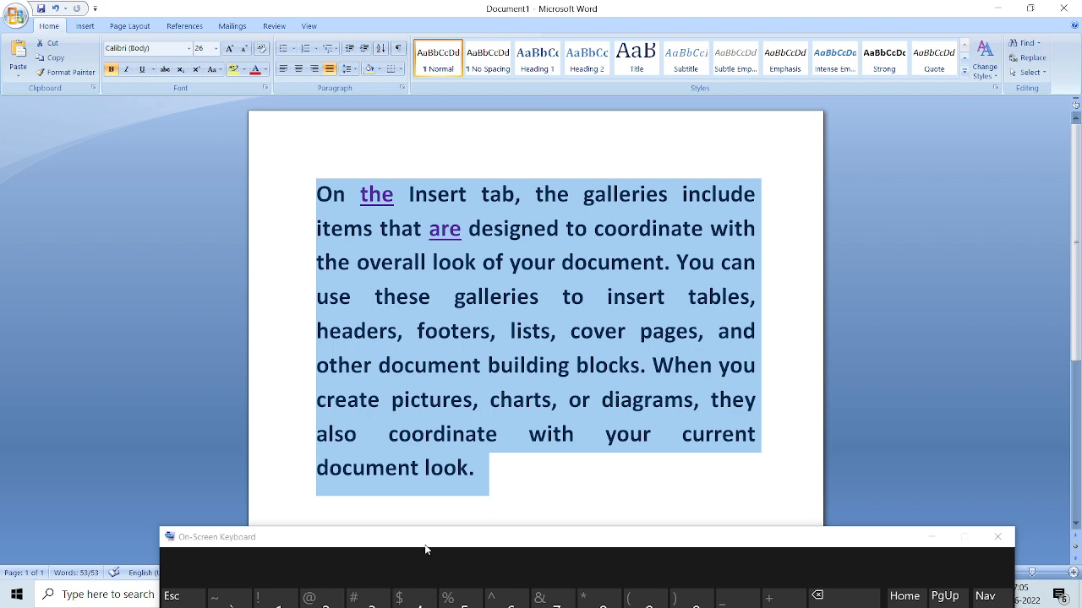
pyautogui.moveTo(425, 550); pyautogui.dragTo(551, 370)
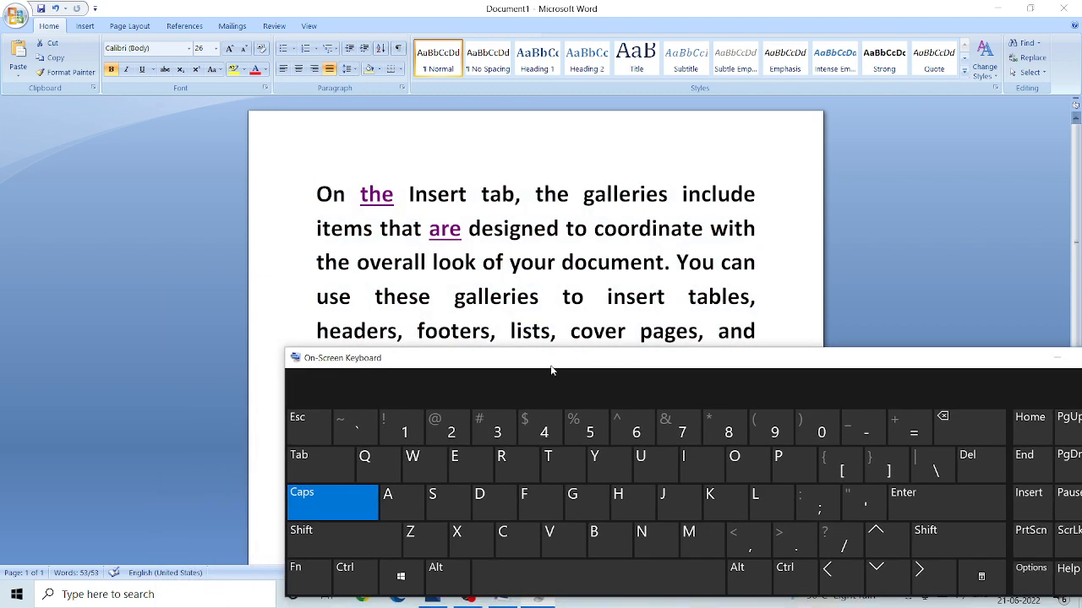
pyautogui.keyDown('ctrl'); pyautogui.click(758, 499); pyautogui.keyUp('ctrl')
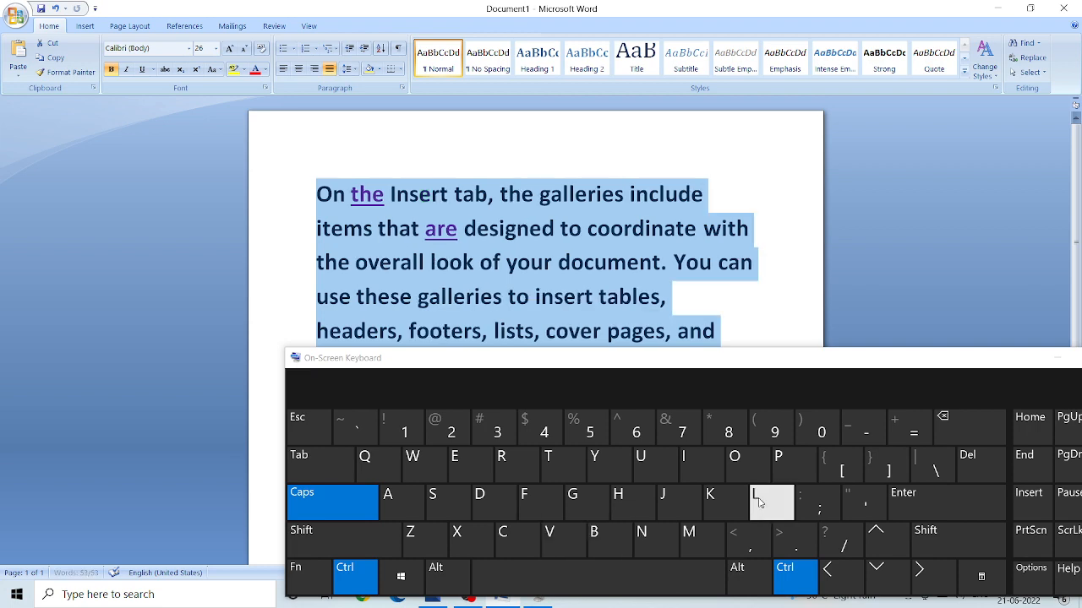
pyautogui.moveTo(627, 361); pyautogui.dragTo(649, 490)
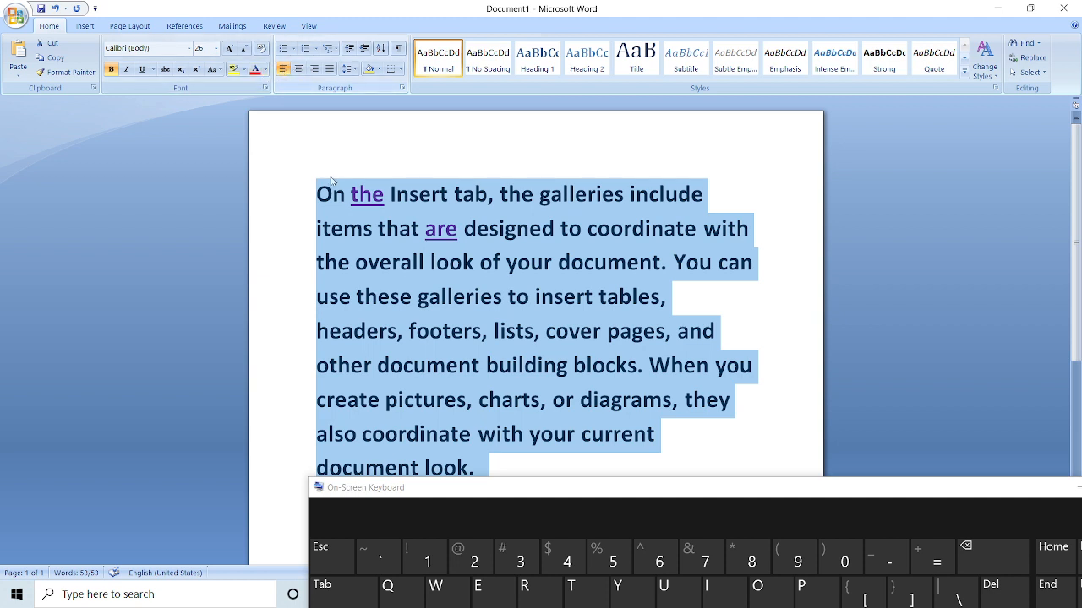
# - Try inserting "FGG" before "headers" at the start of its line and delete it again
pyautogui.click(422, 258)
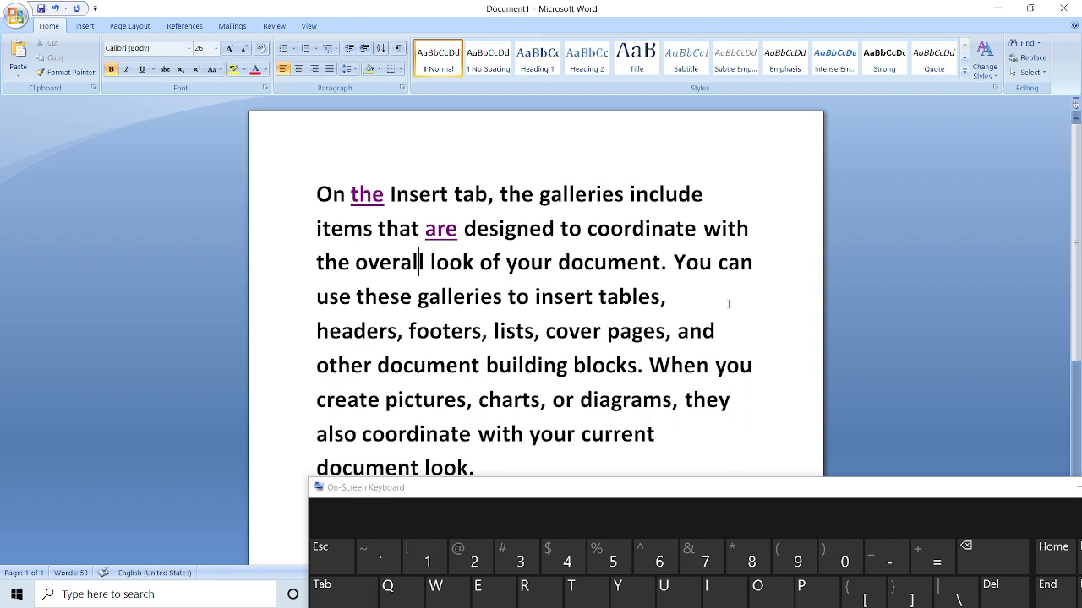
pyautogui.write('FGG')
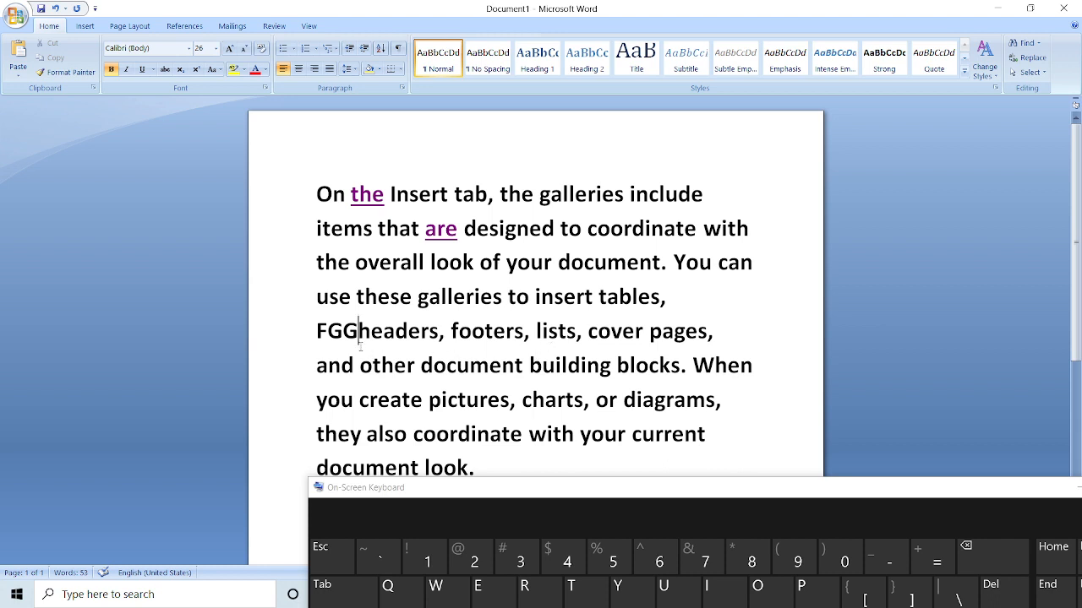
pyautogui.press('BackSpace')
pyautogui.press('BackSpace')
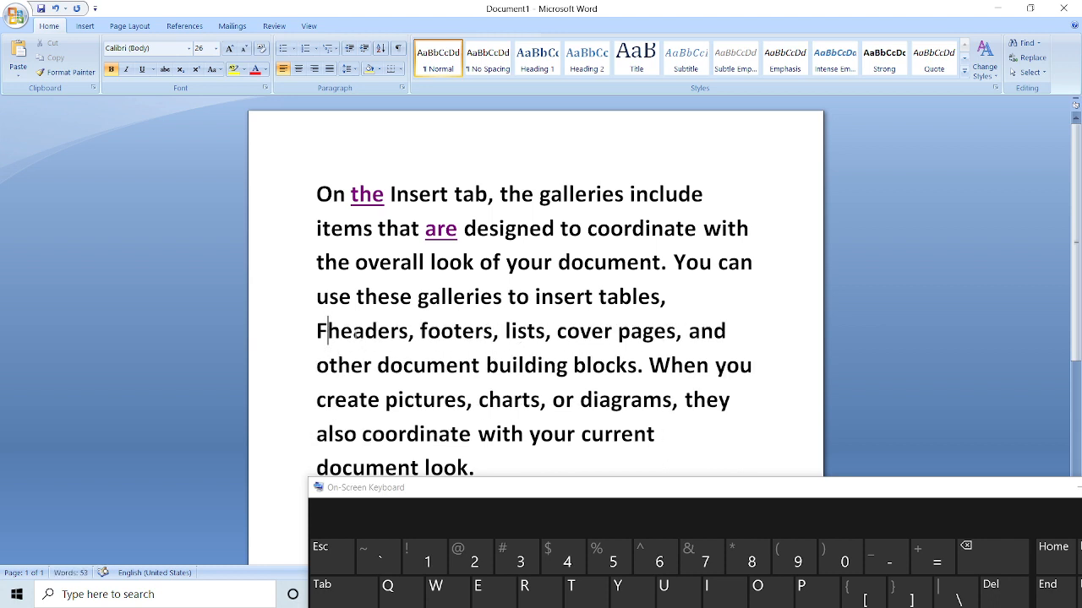
pyautogui.press('BackSpace')
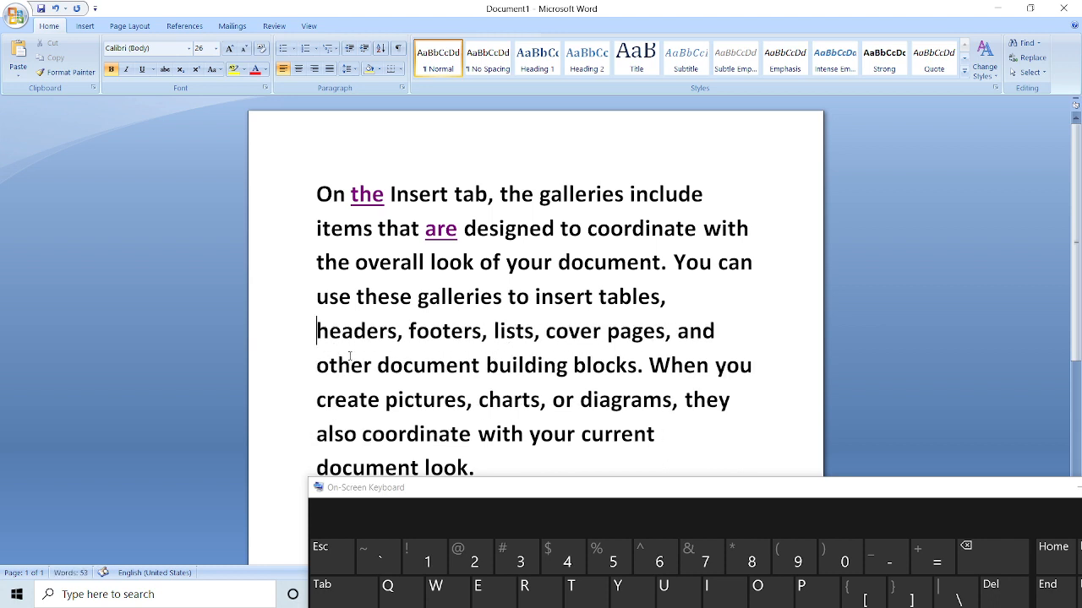
# - Split the paragraph after "footers," and indent the first line with spaces before "On"
pyautogui.click(490, 330)
pyautogui.press('Return')
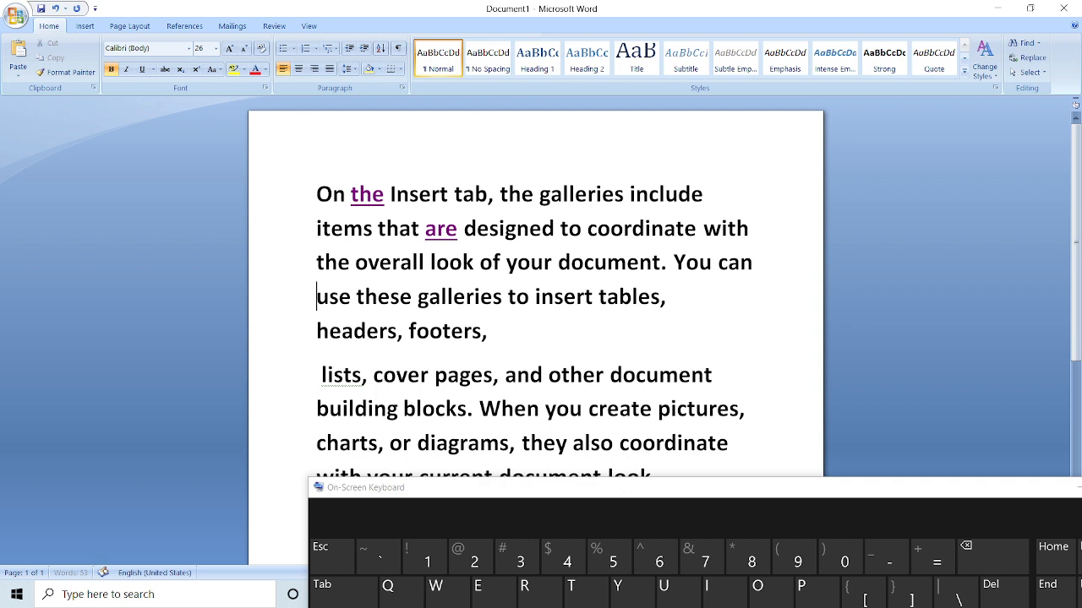
pyautogui.click(317, 296)
pyautogui.click(317, 331)
pyautogui.click(317, 194)
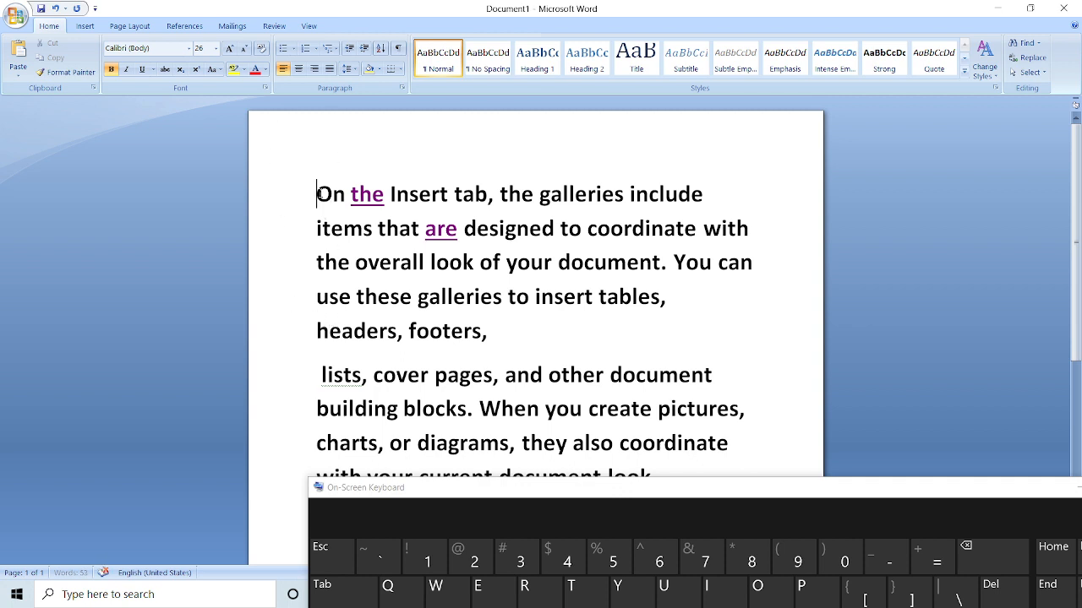
pyautogui.click(318, 229)
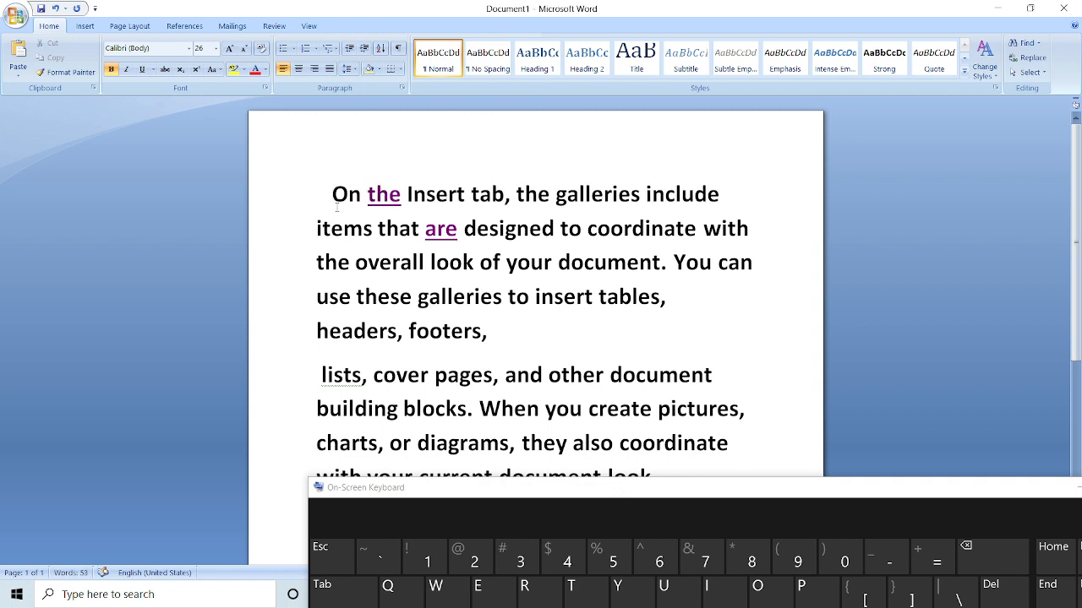
pyautogui.click(334, 194)
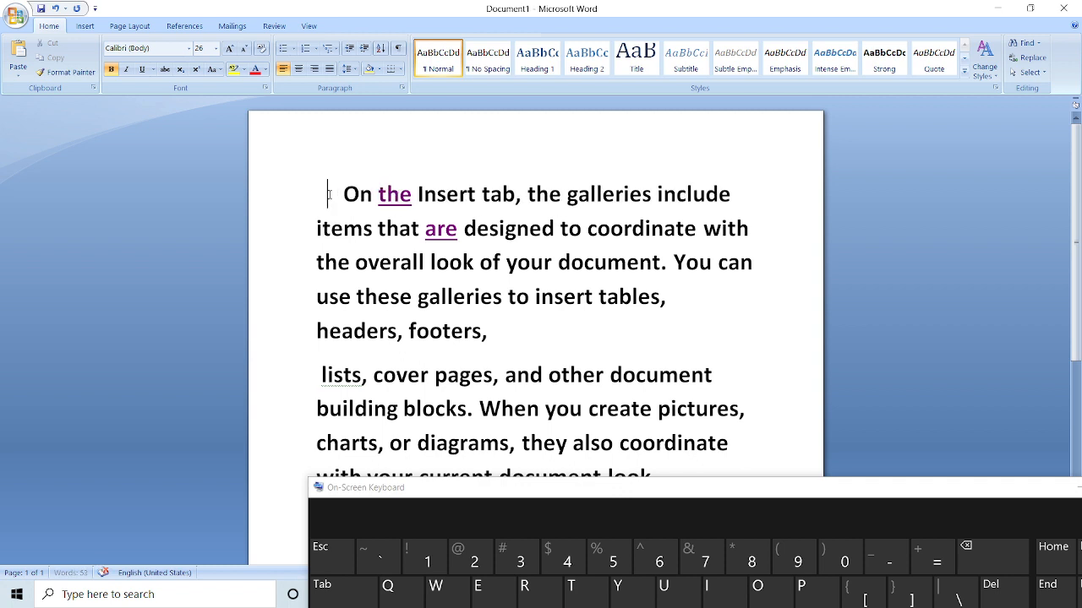
# - Select both paragraphs and apply left alignment with the Ctrl+L shortcut on the on-screen keyboard
pyautogui.moveTo(328, 193); pyautogui.dragTo(658, 492)
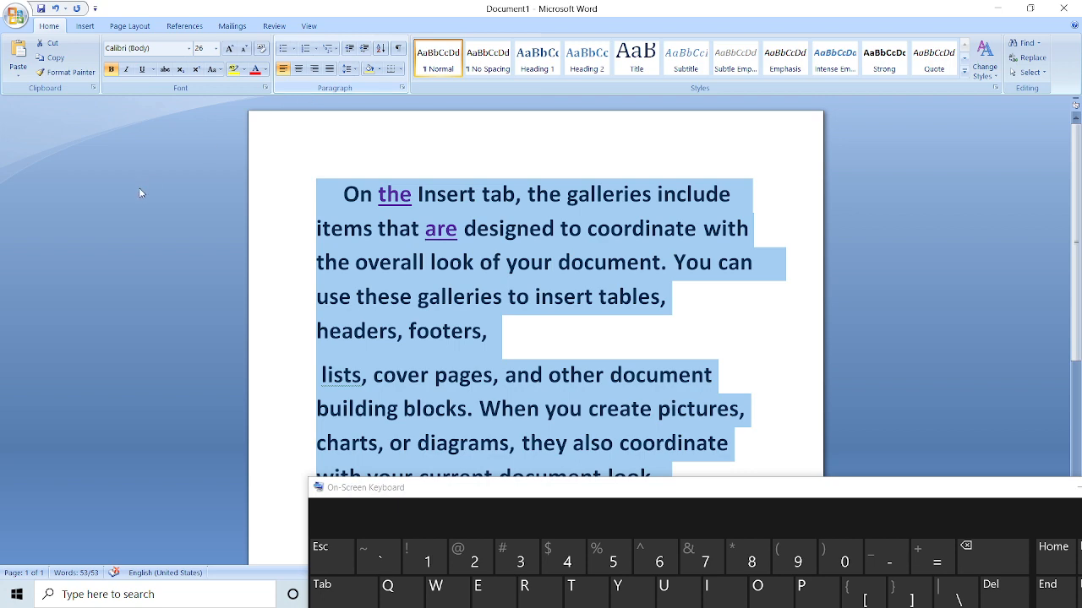
pyautogui.moveTo(683, 496); pyautogui.dragTo(808, 268)
pyautogui.click(933, 478)
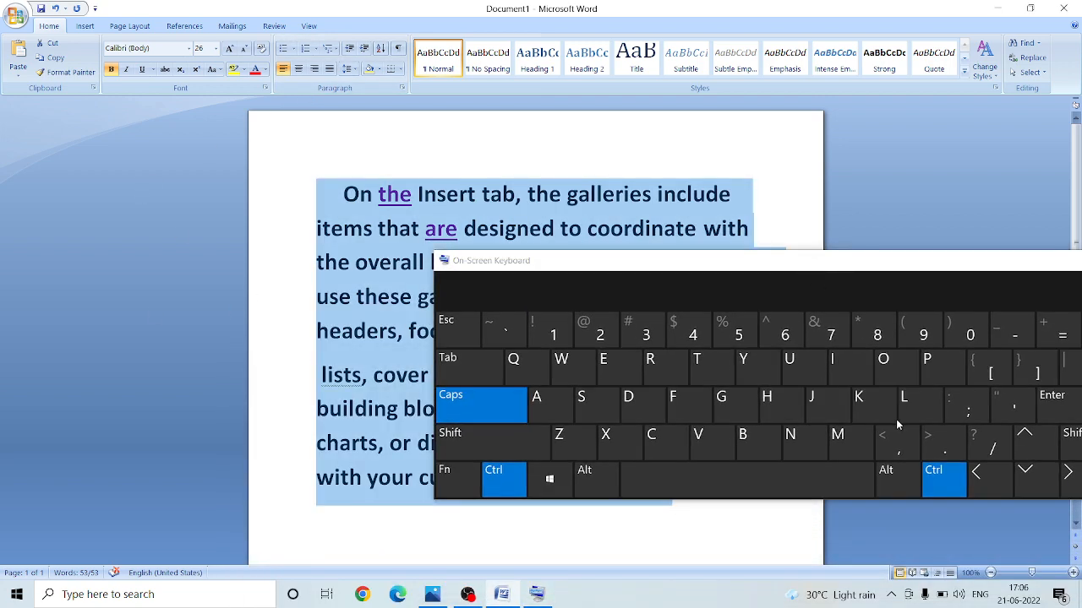
pyautogui.click(906, 408)
pyautogui.click(909, 408)
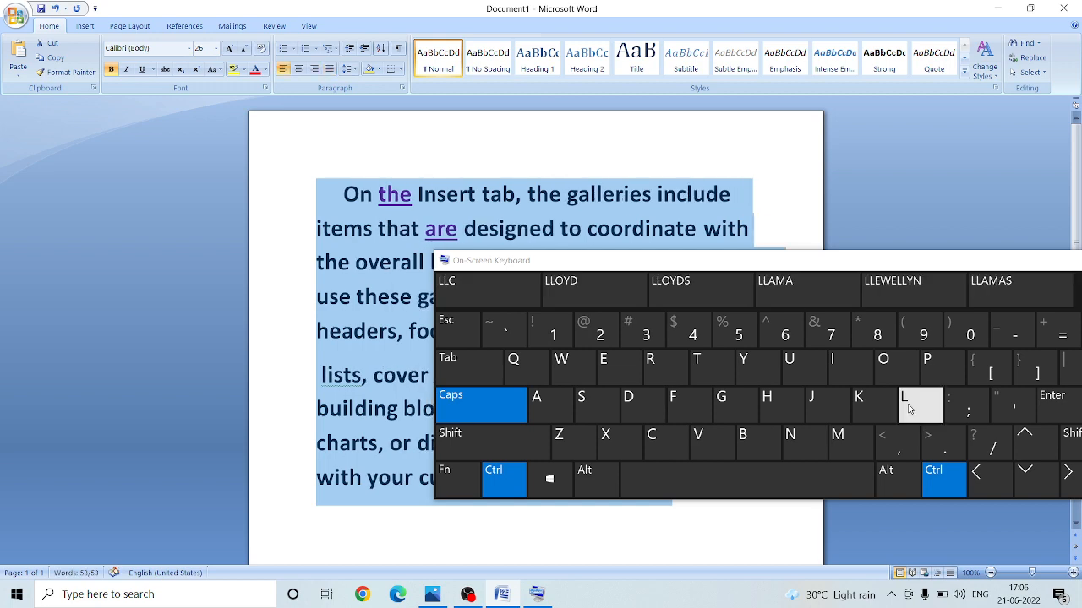
pyautogui.click(908, 408)
pyautogui.click(915, 404)
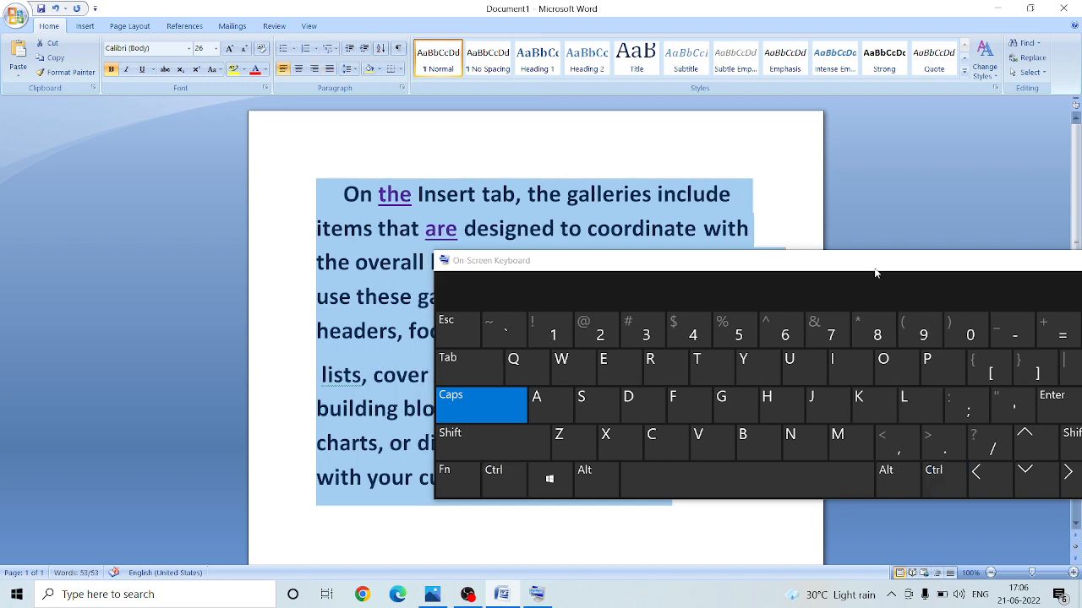
# - Close the on-screen keyboard and delete all the selected text from the document
pyautogui.moveTo(875, 272); pyautogui.dragTo(657, 354)
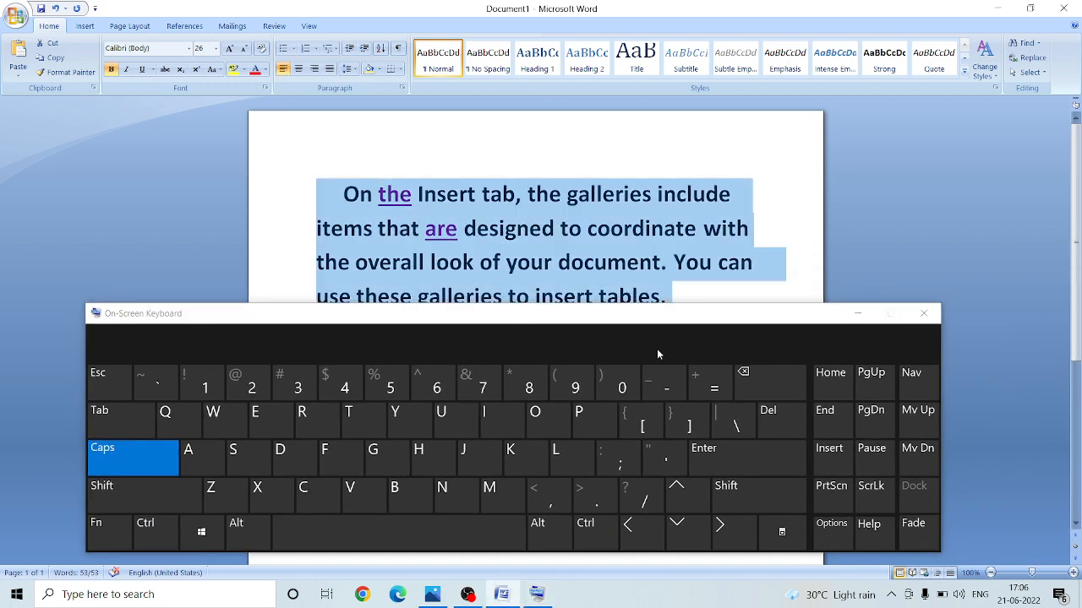
pyautogui.click(926, 321)
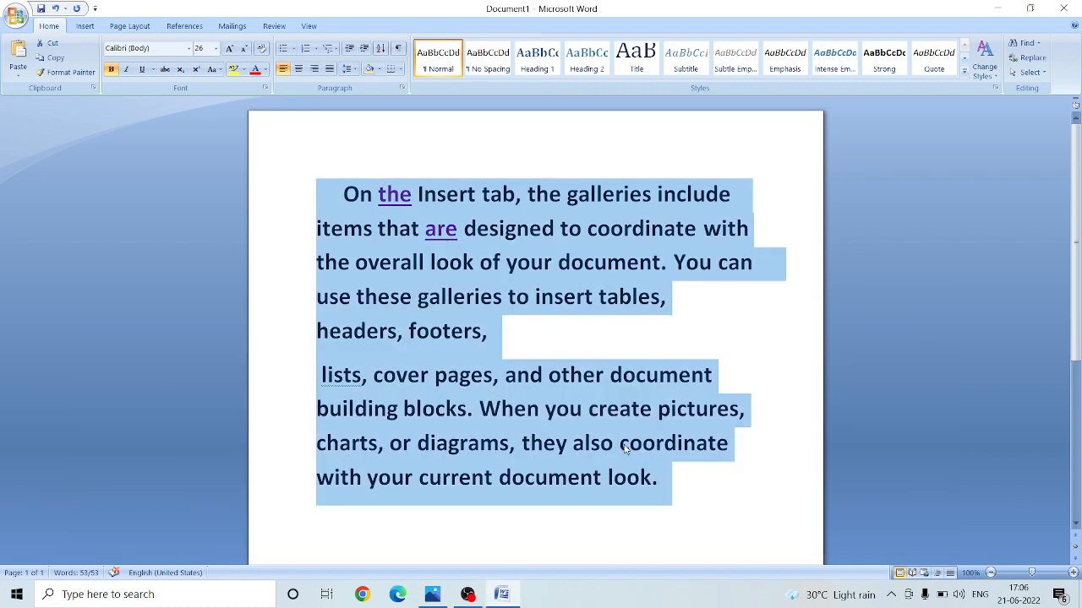
pyautogui.press('Delete')
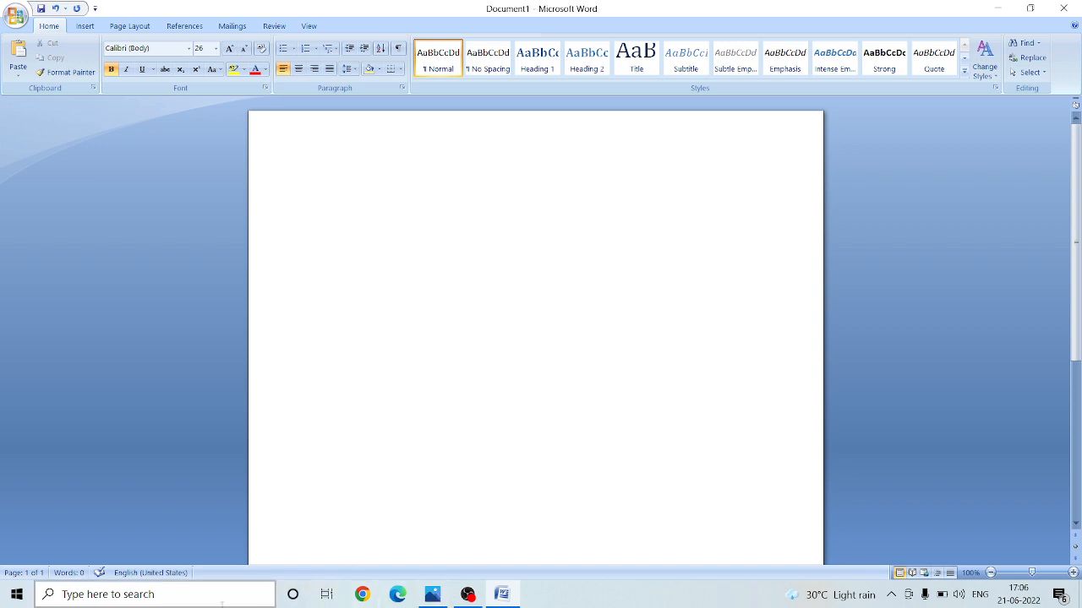
# - Search Windows for "SCRE" and reopen the On-Screen Keyboard
pyautogui.click(225, 595)
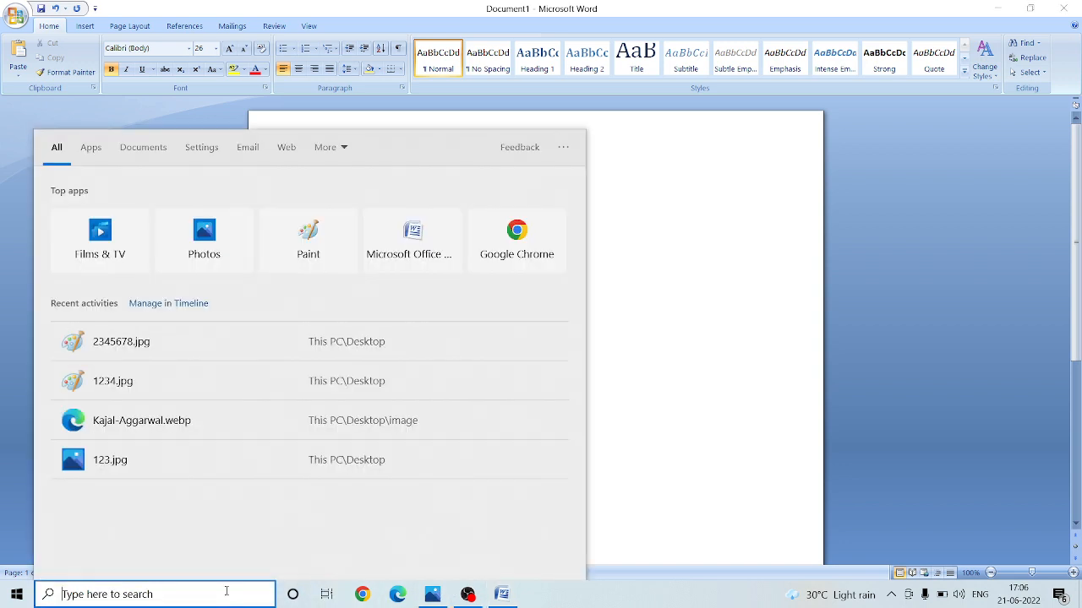
pyautogui.write('sCRE')
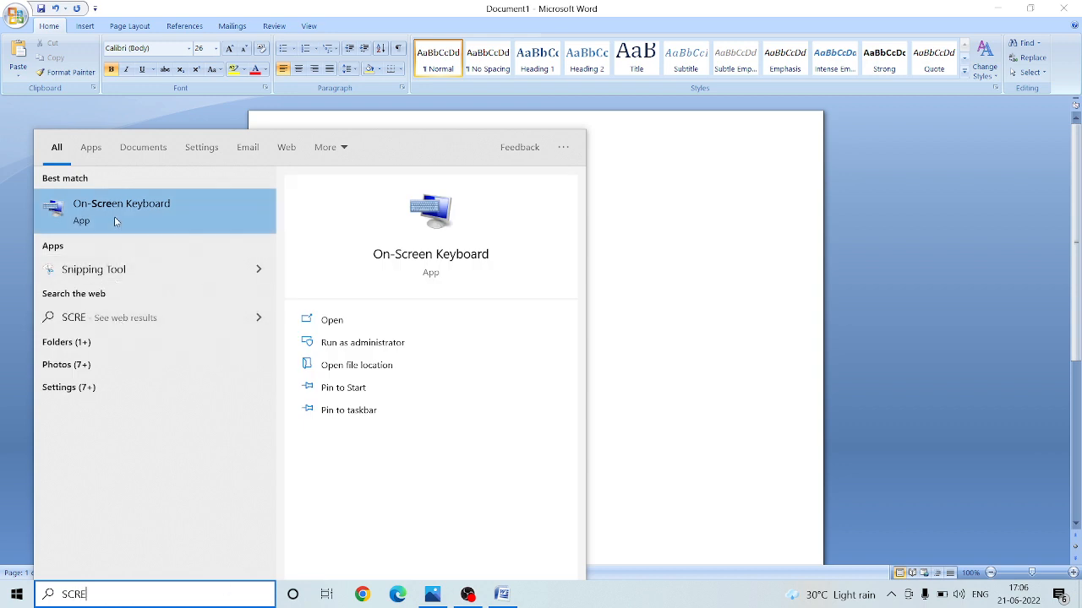
pyautogui.click(115, 220)
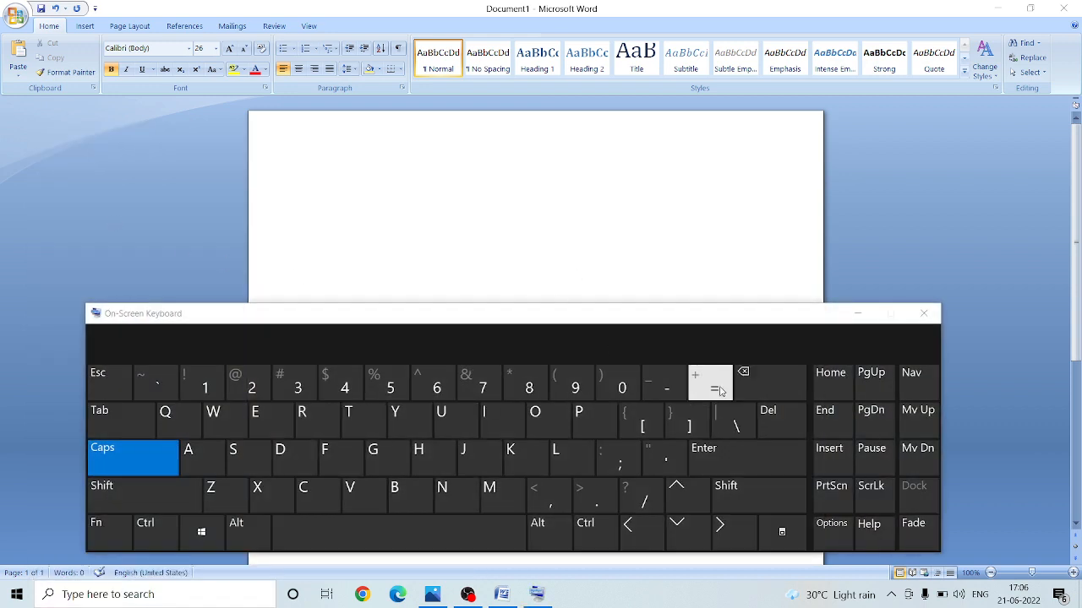
# - Generate a sample paragraph in the empty document by entering =RAND(1) with the on-screen keyboard
pyautogui.click(423, 182)
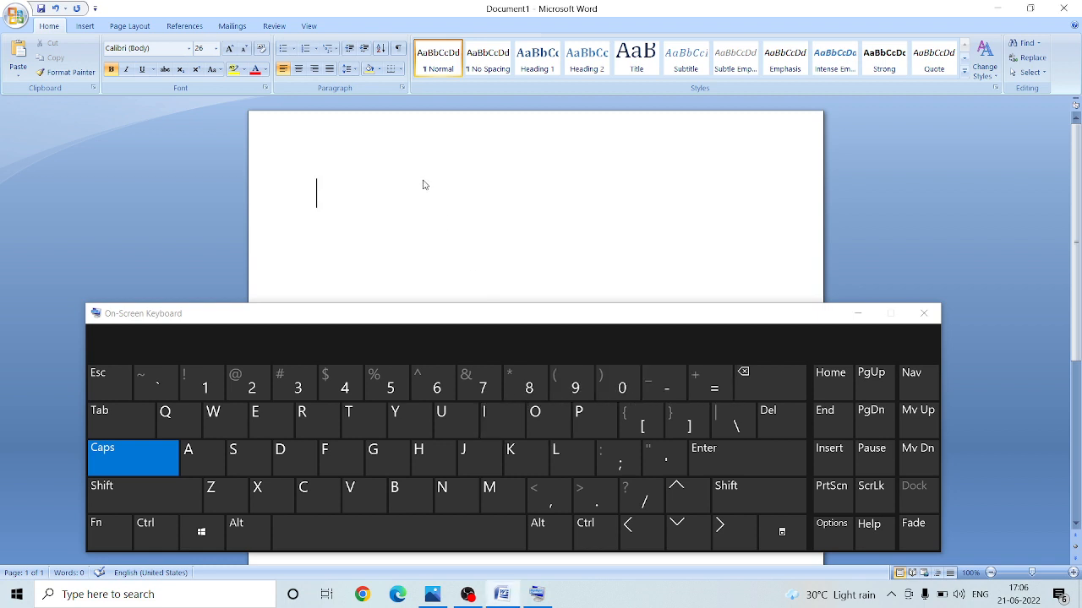
pyautogui.click(710, 384)
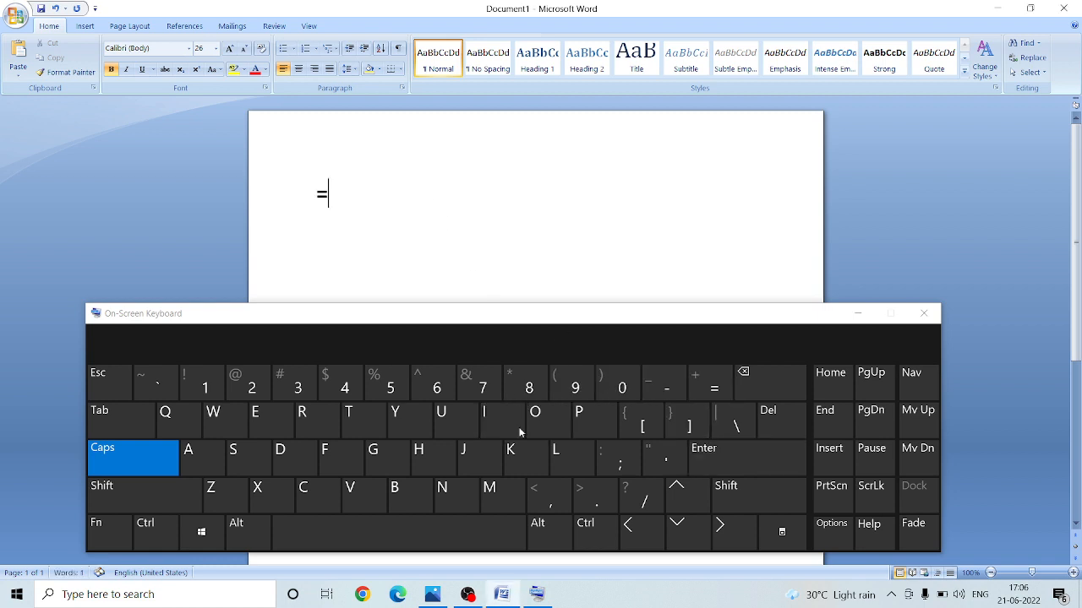
pyautogui.click(332, 420)
pyautogui.click(203, 454)
pyautogui.click(451, 501)
pyautogui.click(284, 456)
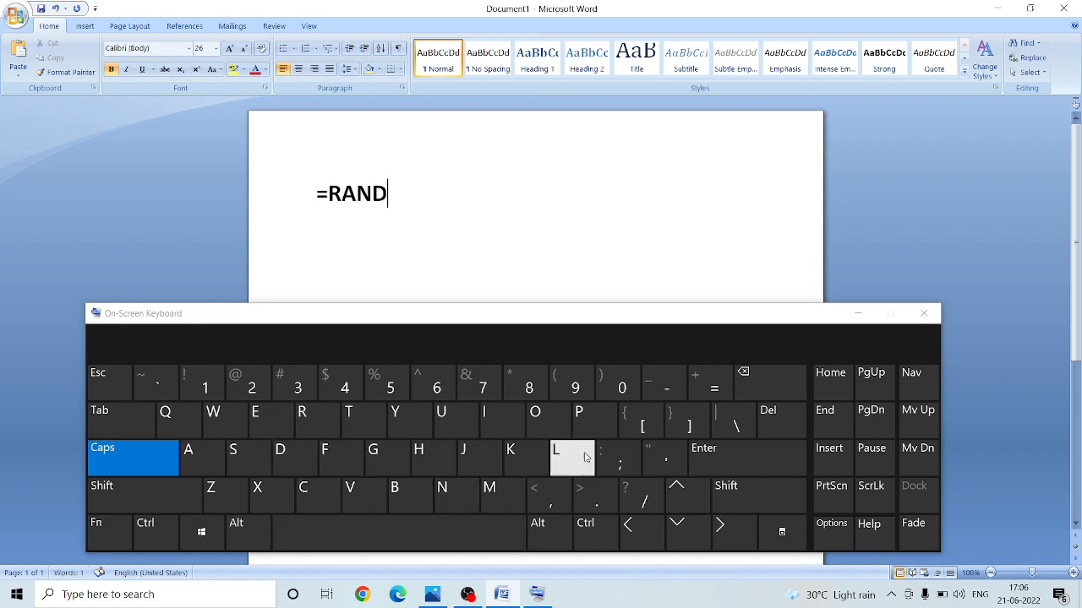
pyautogui.press('shift')
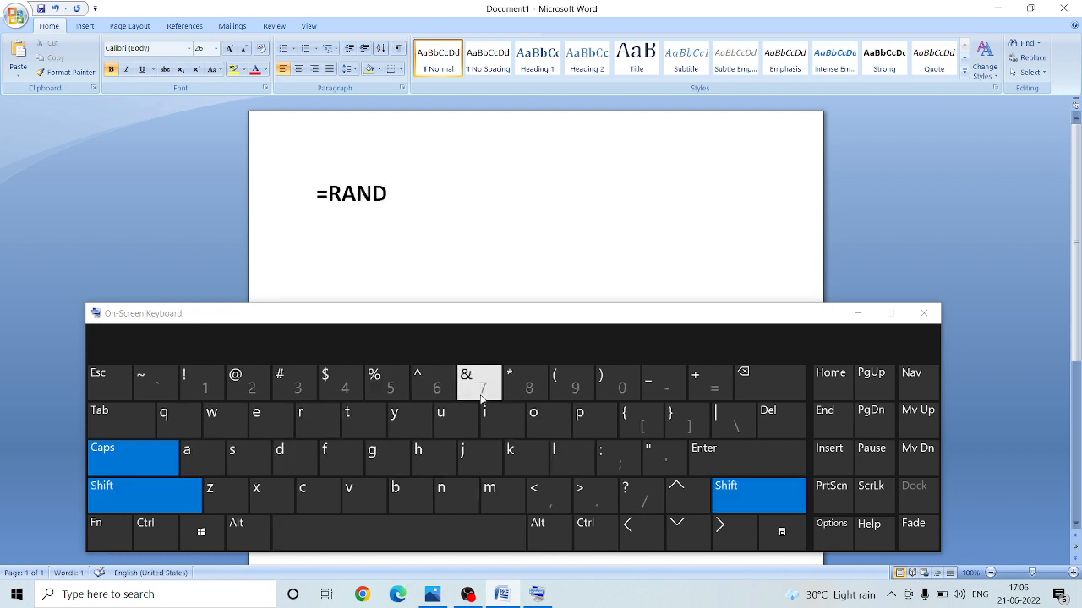
pyautogui.click(574, 387)
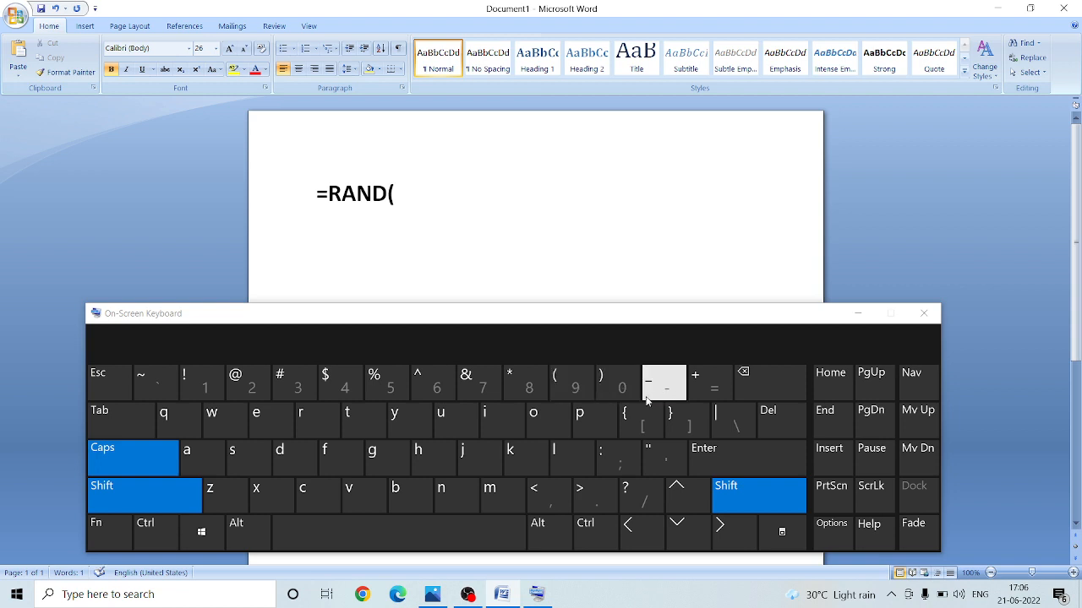
pyautogui.click(204, 384)
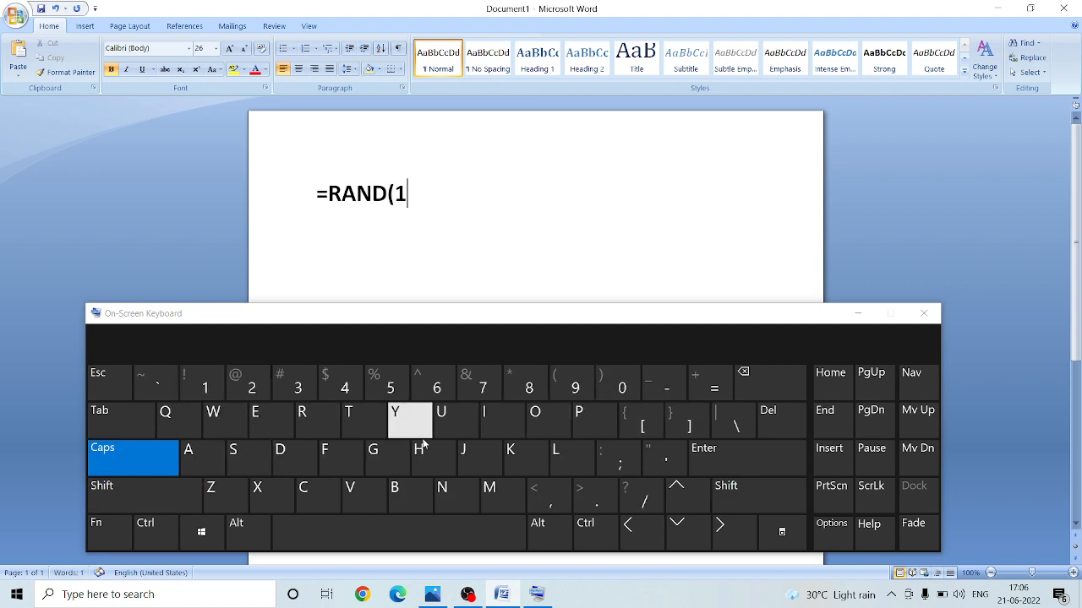
pyautogui.keyDown('shift'); pyautogui.click(618, 389); pyautogui.keyUp('shift')
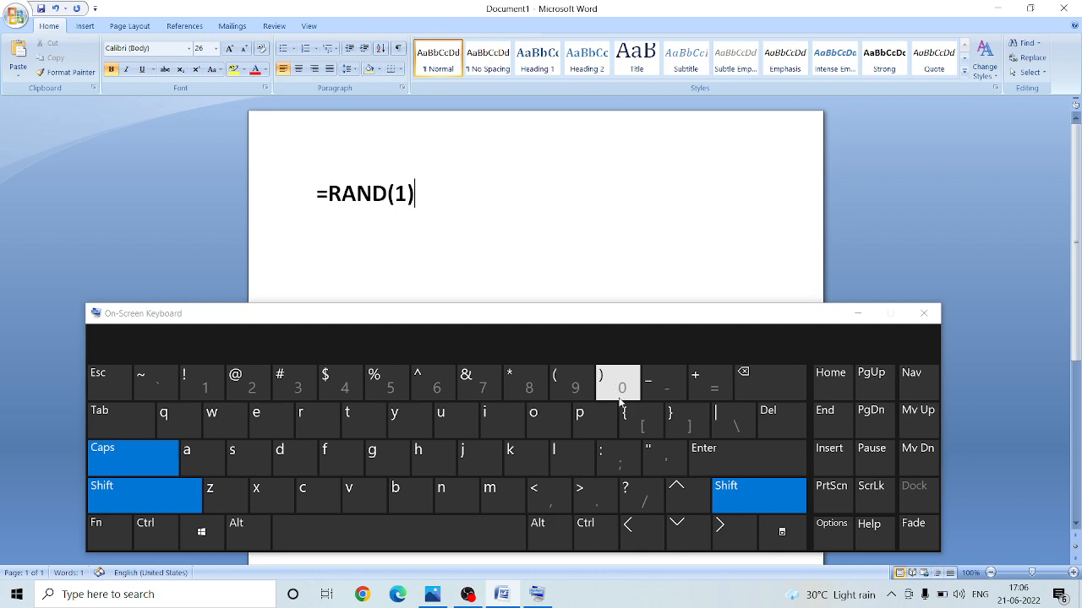
pyautogui.click(757, 459)
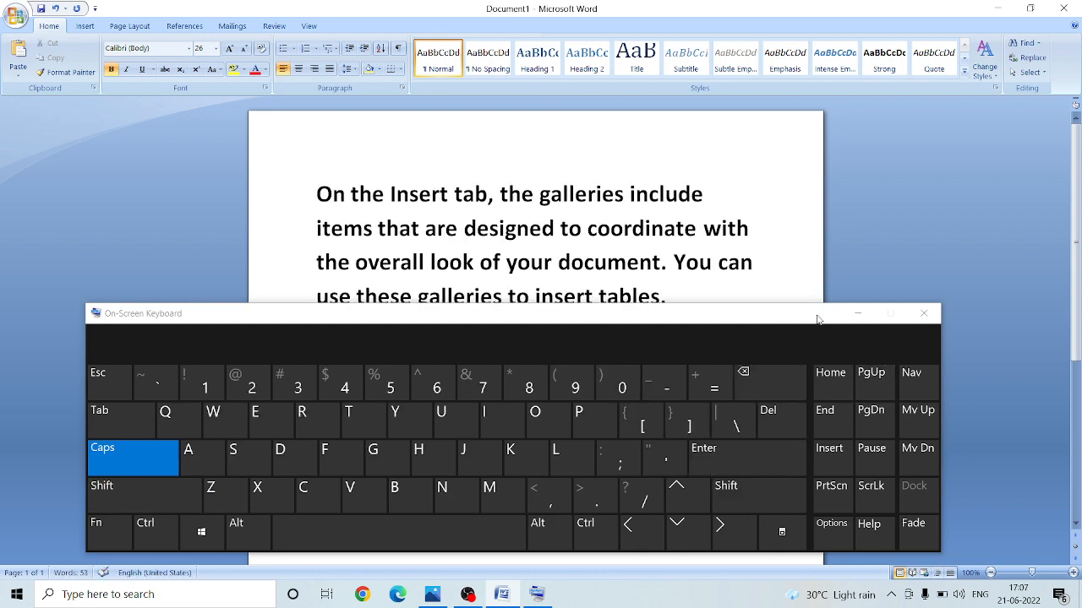
# - Select the whole sample paragraph and hold Ctrl on the on-screen keyboard for a shortcut
pyautogui.moveTo(817, 320); pyautogui.dragTo(852, 484)
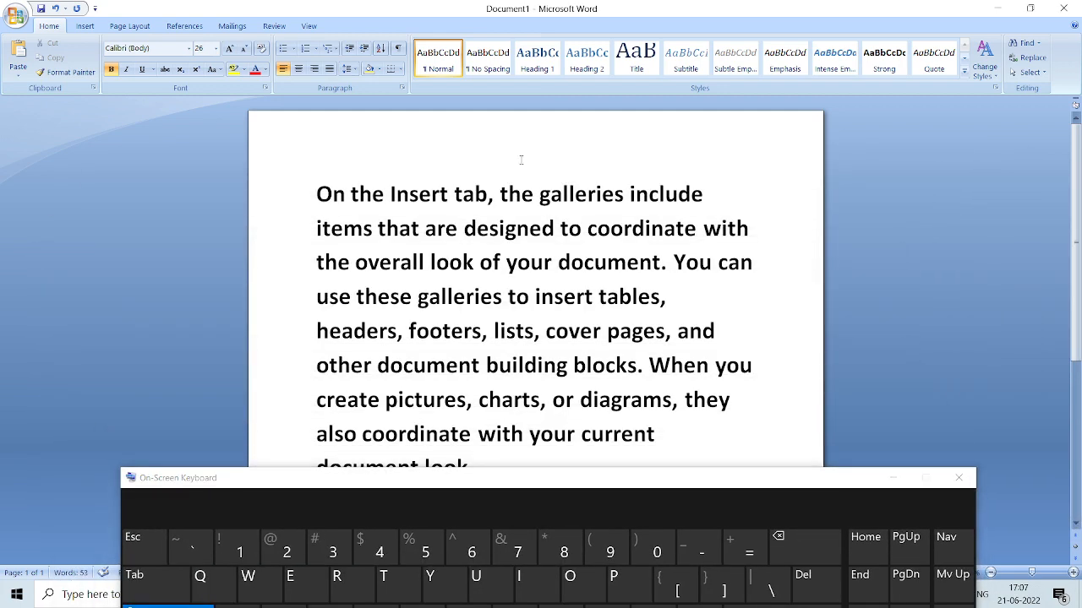
pyautogui.moveTo(318, 194); pyautogui.dragTo(680, 467)
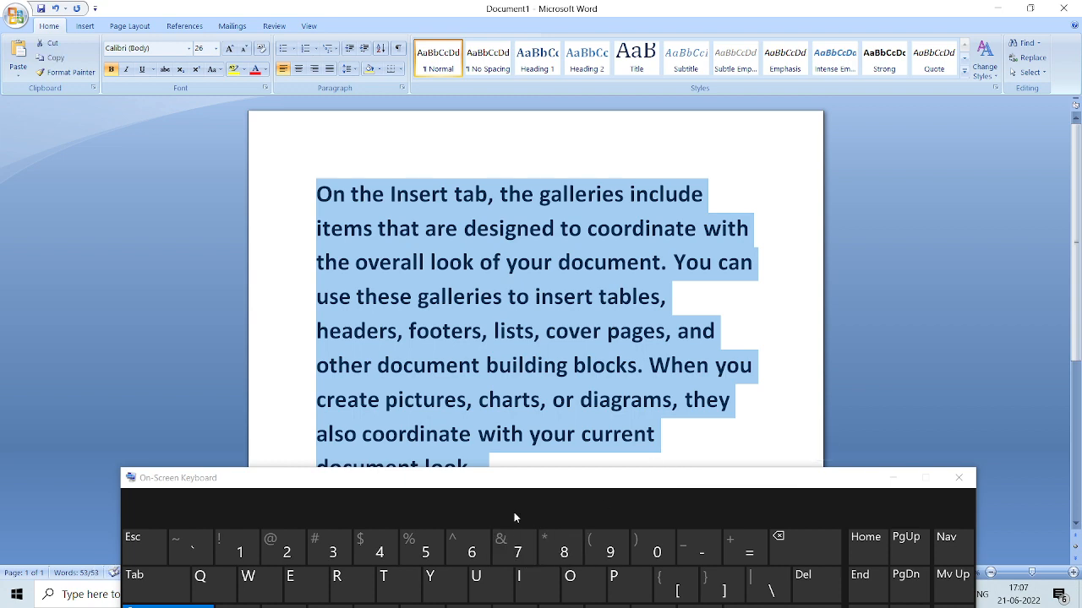
pyautogui.click(515, 482)
pyautogui.moveTo(515, 482); pyautogui.dragTo(568, 341)
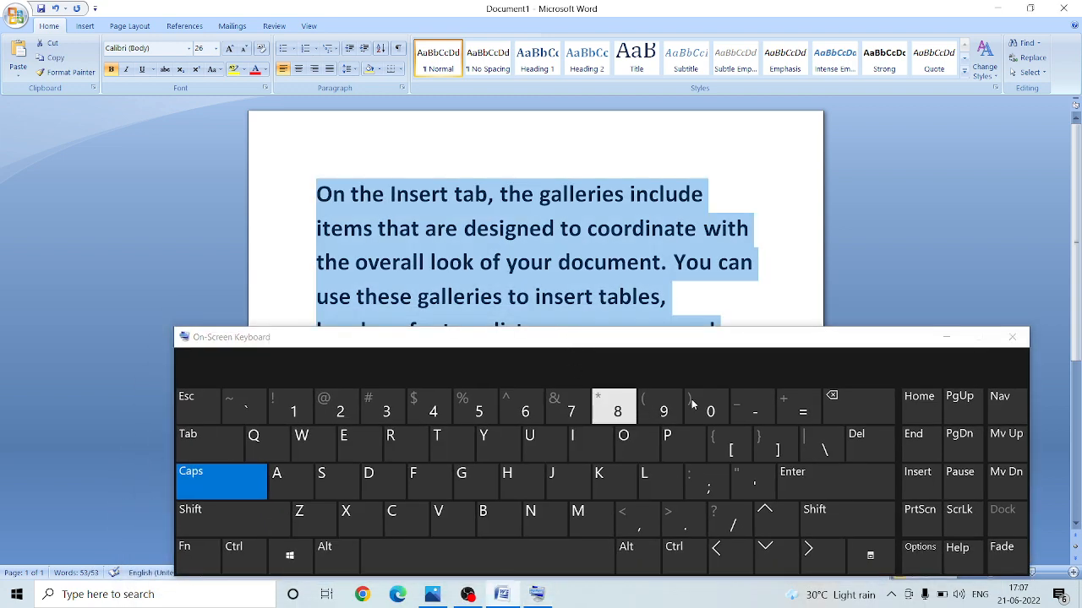
pyautogui.press('ctrl')
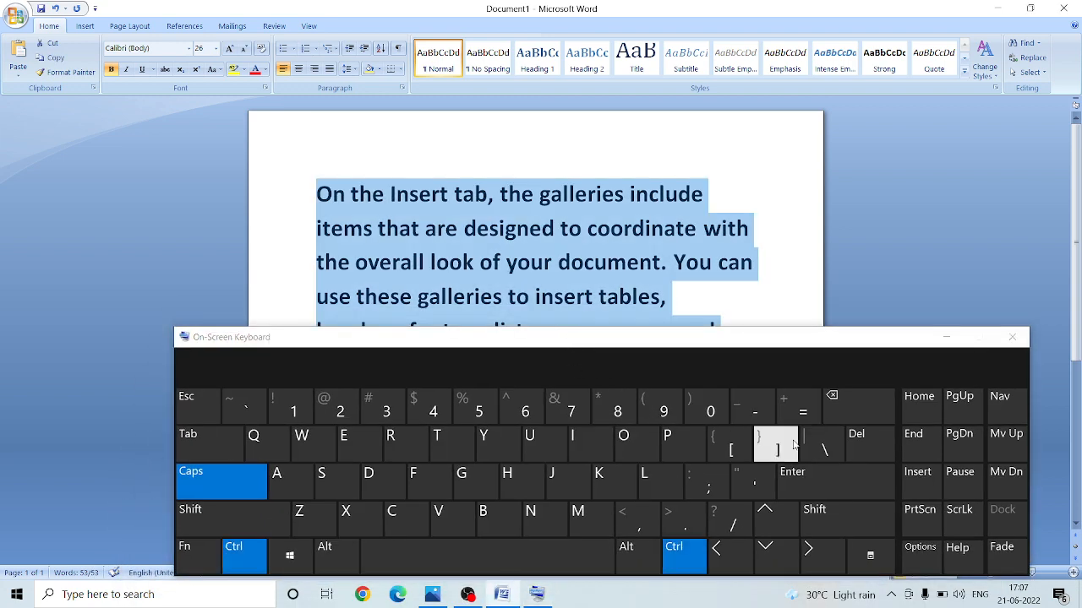
# - Apply left alignment to the selected paragraph using the on-screen keyboard
pyautogui.click(655, 486)
pyautogui.click(655, 486)
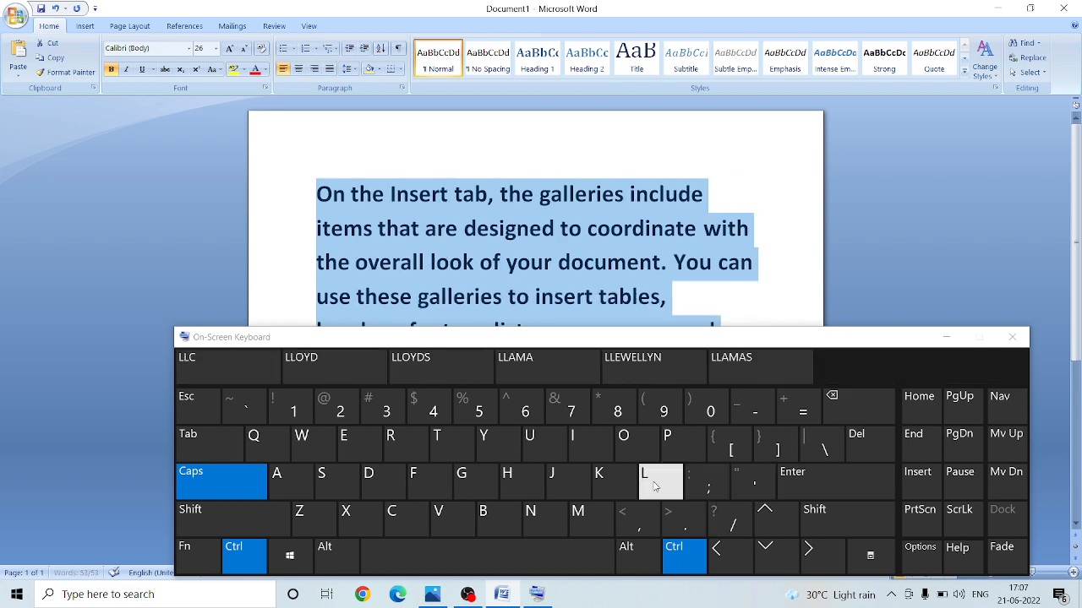
pyautogui.click(654, 486)
pyautogui.click(655, 486)
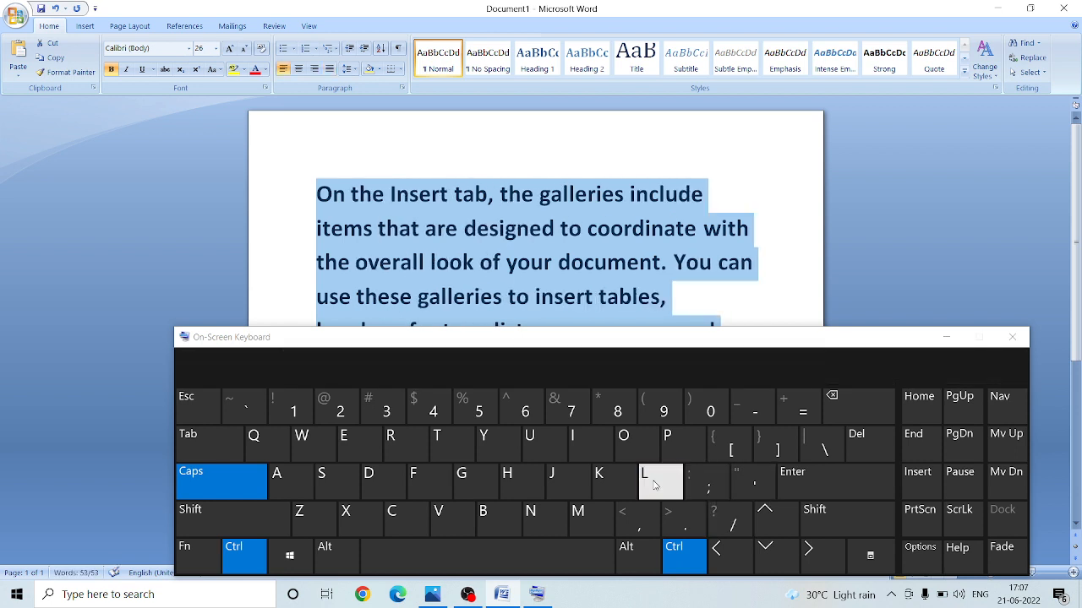
pyautogui.click(653, 484)
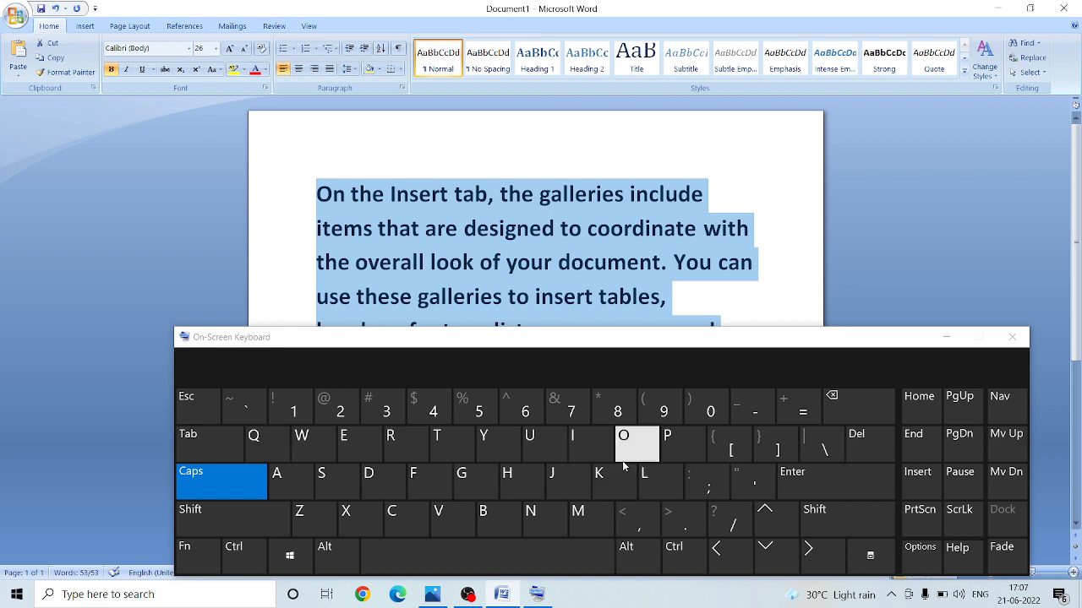
# - Right-align the selected paragraph and move the on-screen keyboard down so it no longer covers the text
pyautogui.click(316, 71)
pyautogui.moveTo(615, 338); pyautogui.dragTo(596, 510)
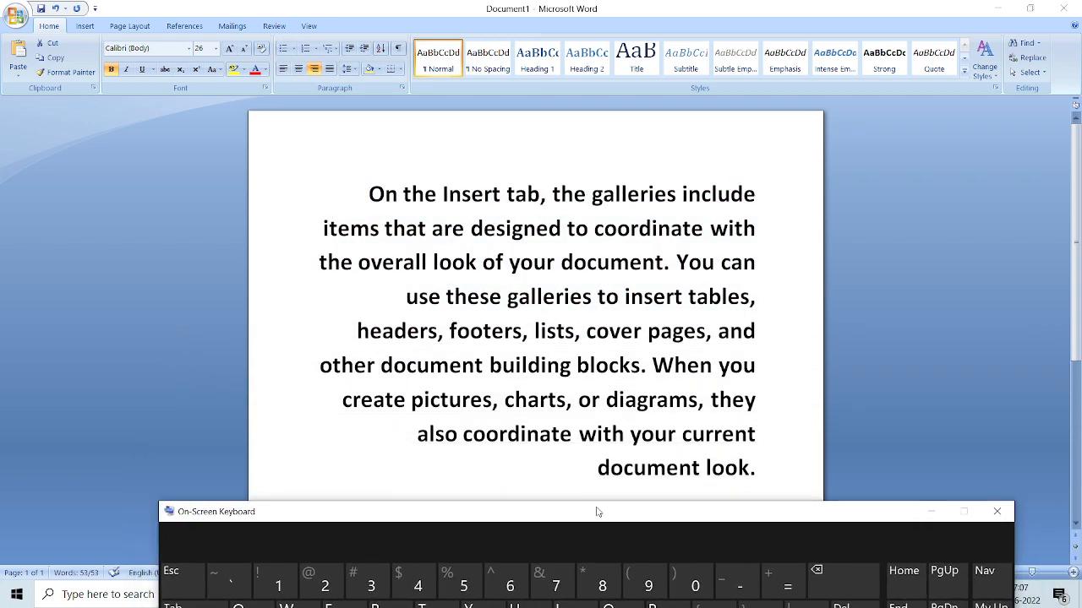
# - Reposition the on-screen keyboard, select the whole paragraph and set it back to left alignment
pyautogui.tripleClick(495, 336)
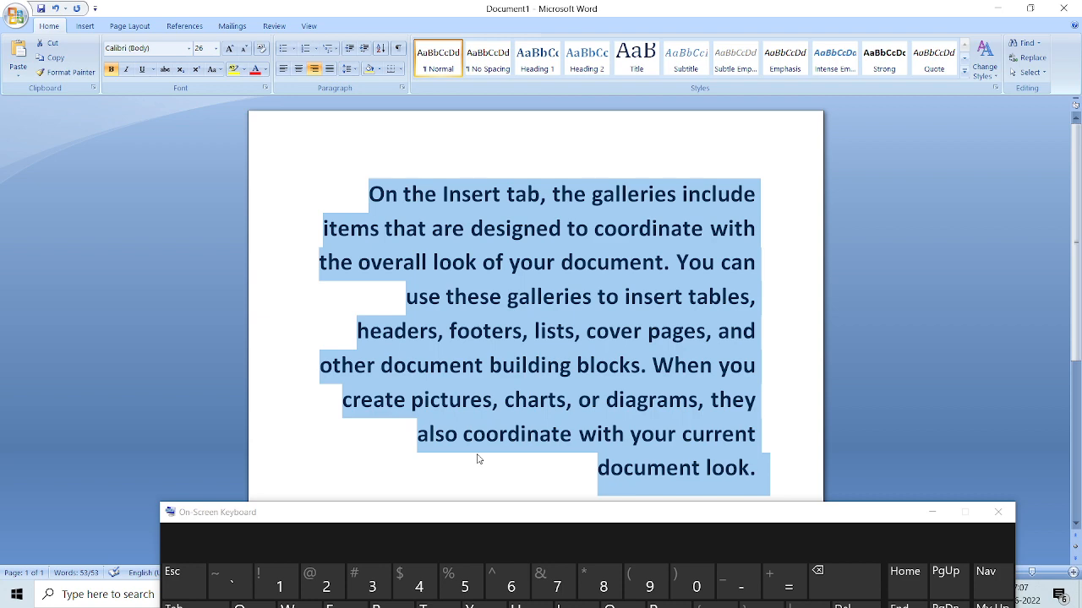
pyautogui.moveTo(470, 507); pyautogui.dragTo(610, 267)
pyautogui.click(355, 478)
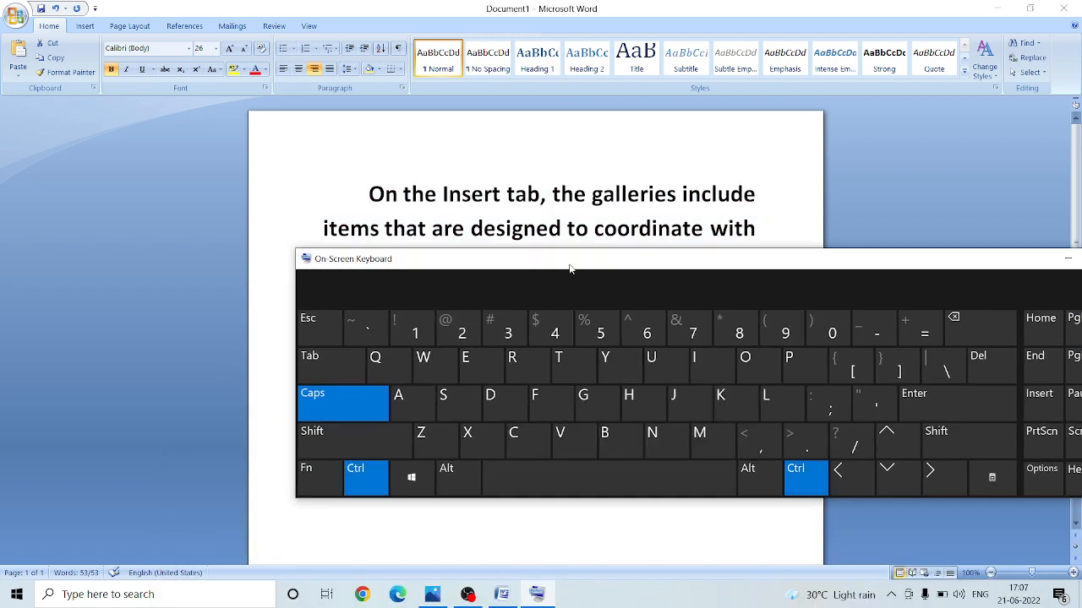
pyautogui.moveTo(571, 267); pyautogui.dragTo(702, 333)
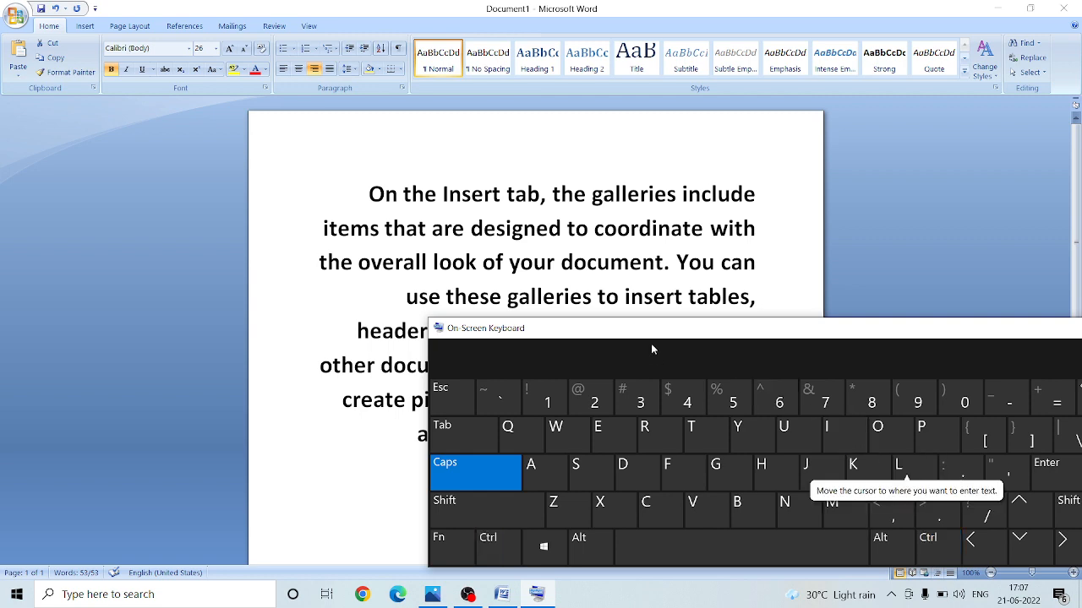
pyautogui.moveTo(647, 330); pyautogui.dragTo(659, 355)
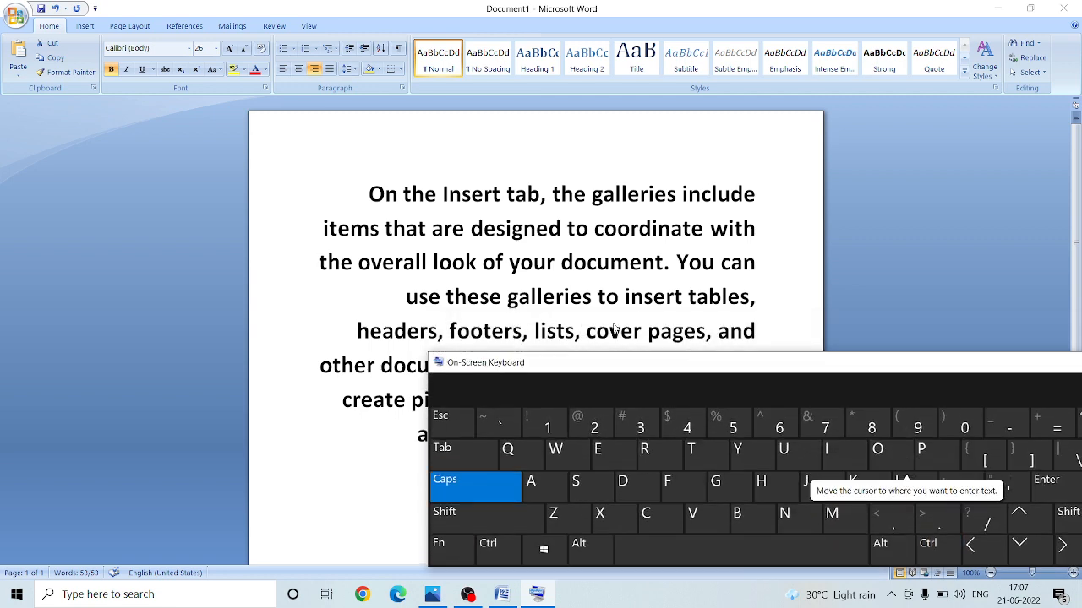
pyautogui.tripleClick(365, 196)
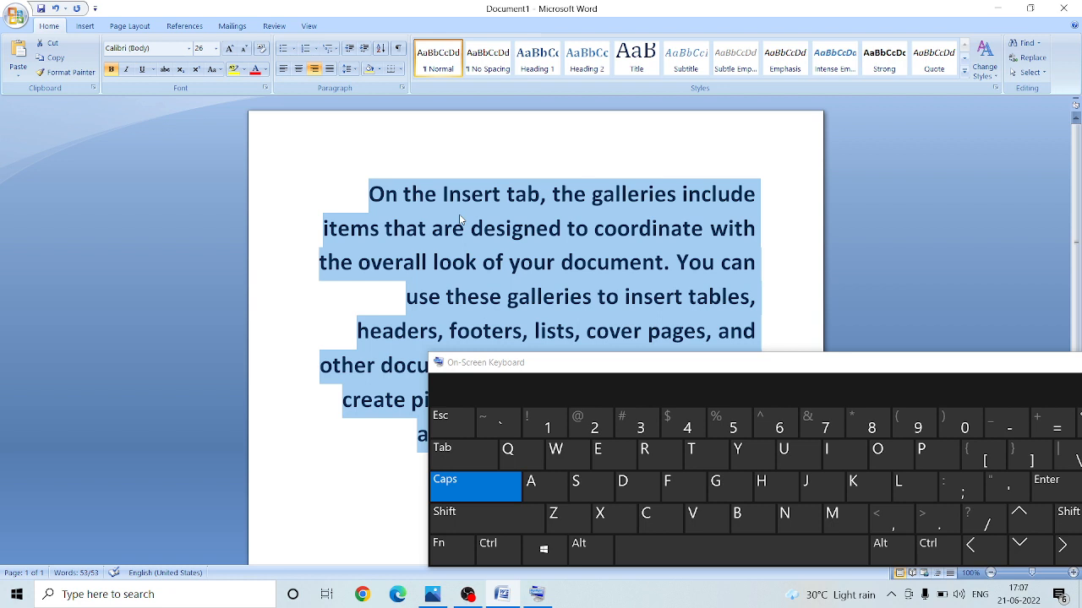
pyautogui.click(928, 543)
pyautogui.click(898, 490)
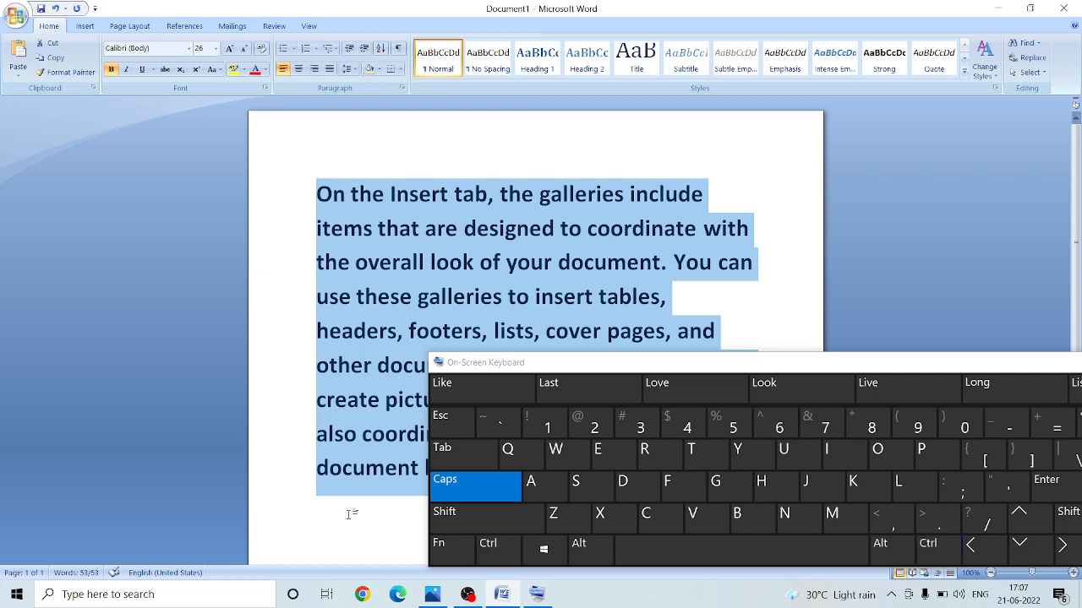
# - Increase the selected paragraph's left indent by three levels using the on-screen keyboard
pyautogui.moveTo(683, 365); pyautogui.dragTo(383, 340)
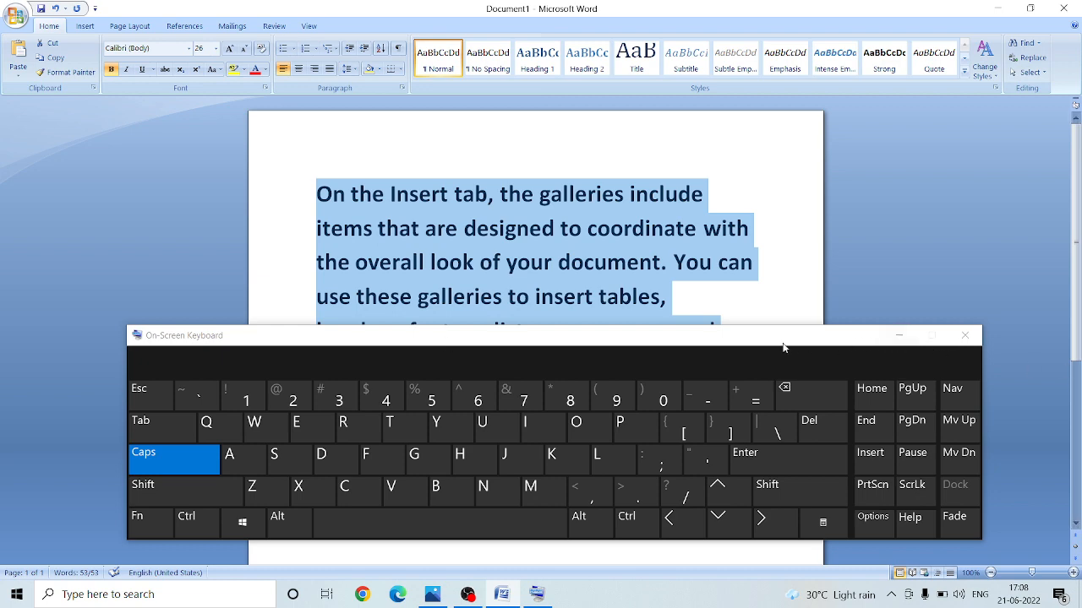
pyautogui.moveTo(709, 346); pyautogui.dragTo(702, 446)
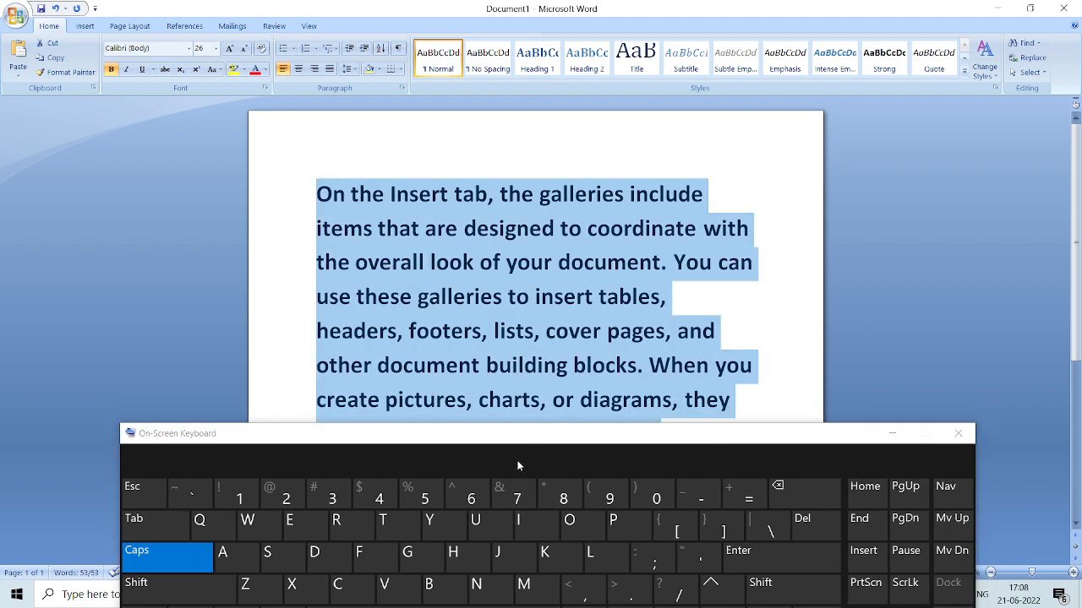
pyautogui.click(630, 605)
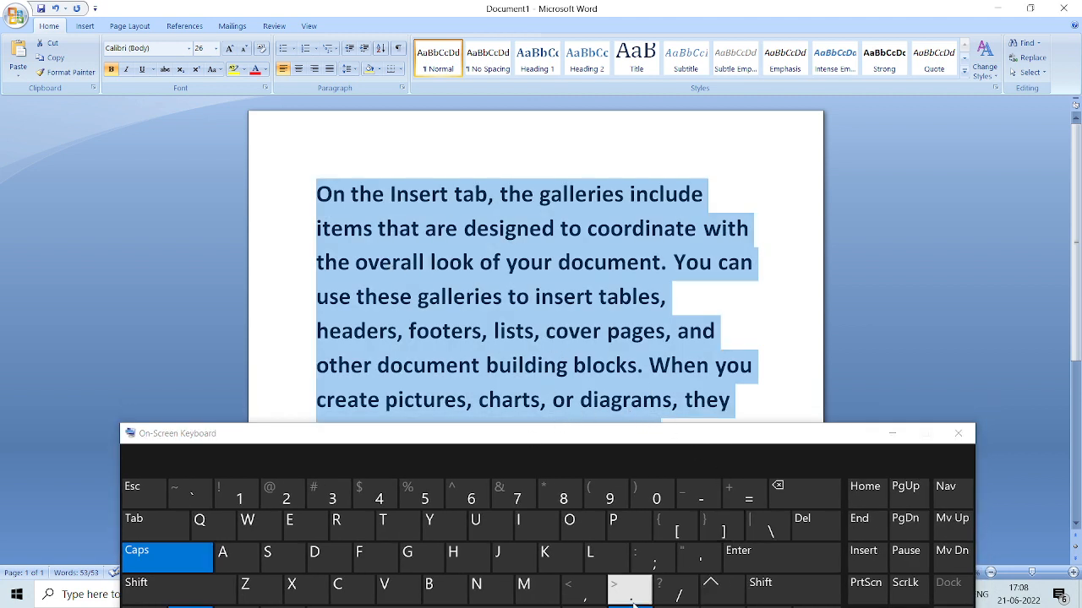
pyautogui.click(525, 592)
pyautogui.click(525, 592)
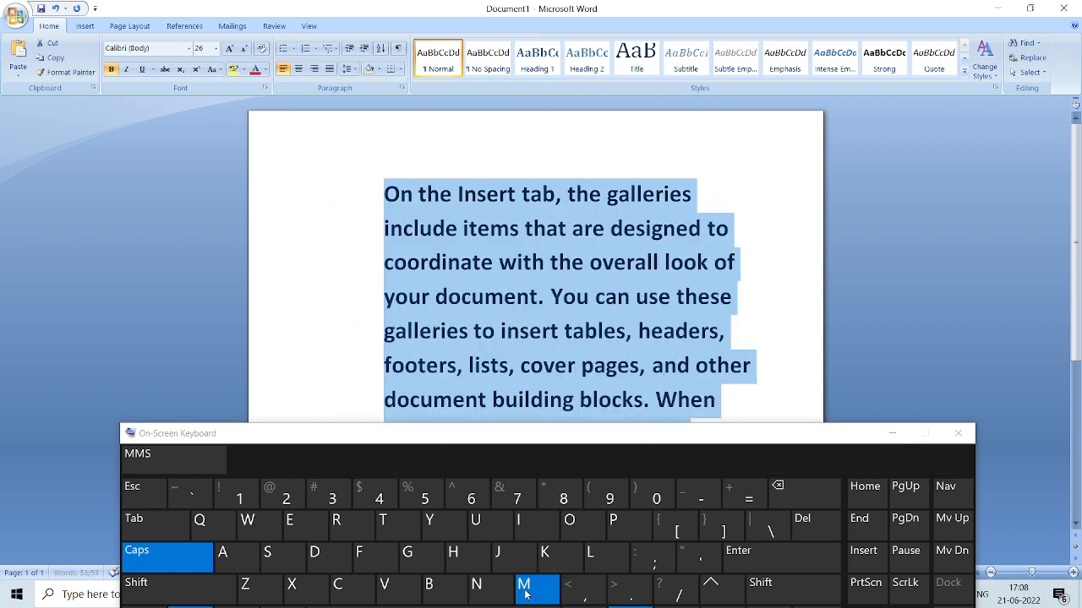
pyautogui.click(525, 591)
pyautogui.moveTo(463, 438); pyautogui.dragTo(719, 335)
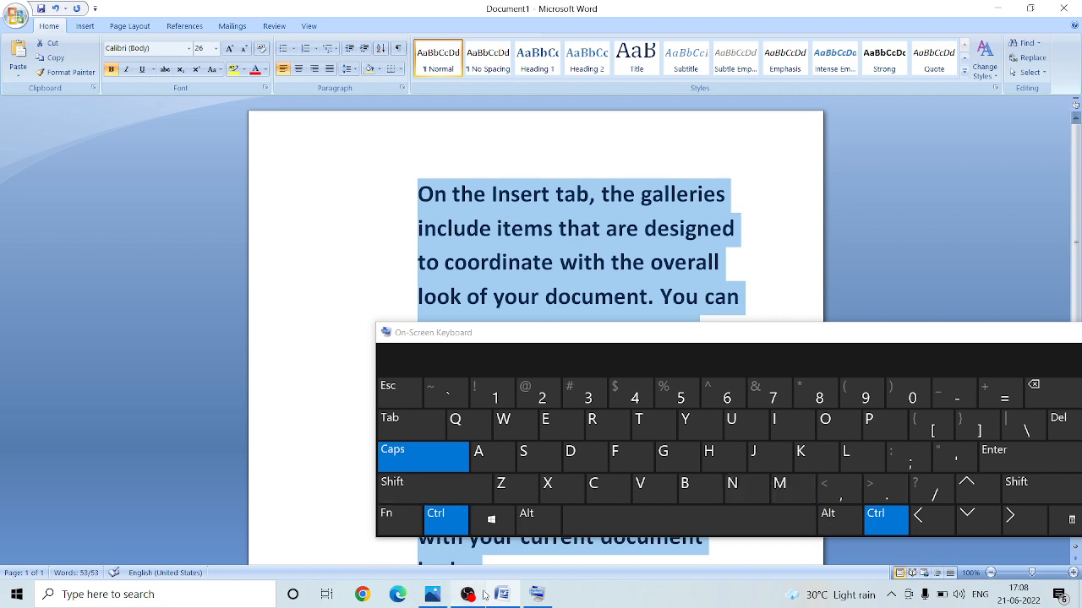
# - Switch to FINAL SHORTCUT.jpg in Photos and uncover its list of shortcuts to review the indent entries
pyautogui.keyDown('ctrl'); pyautogui.click(436, 598); pyautogui.keyUp('ctrl')
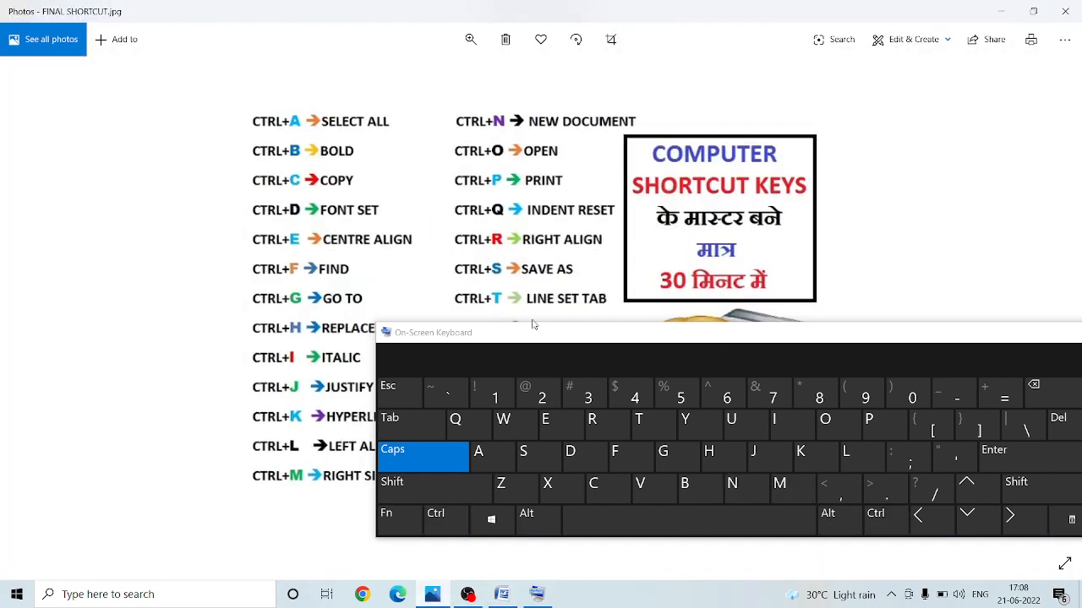
pyautogui.moveTo(551, 338); pyautogui.dragTo(724, 490)
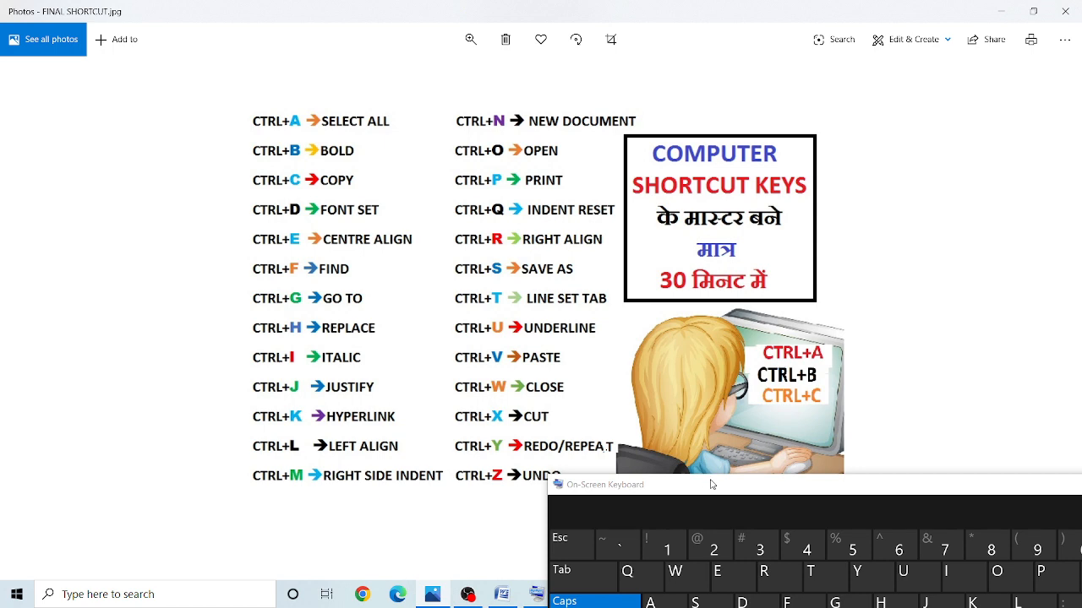
pyautogui.moveTo(711, 484); pyautogui.dragTo(679, 425)
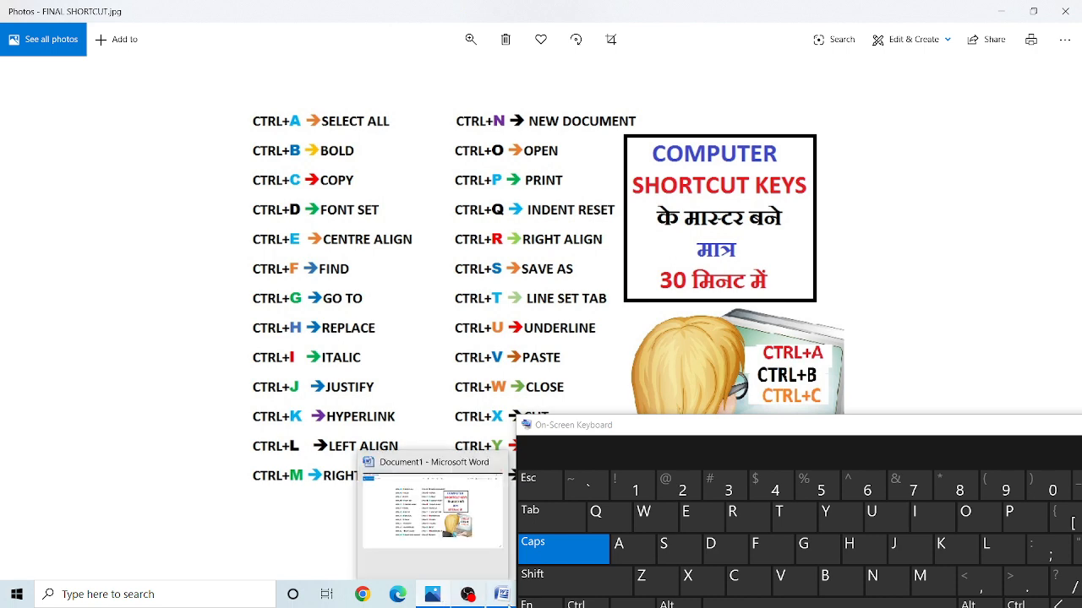
# - Return to Document1 in Word and increase the paragraph's left indent by two more levels
pyautogui.click(500, 598)
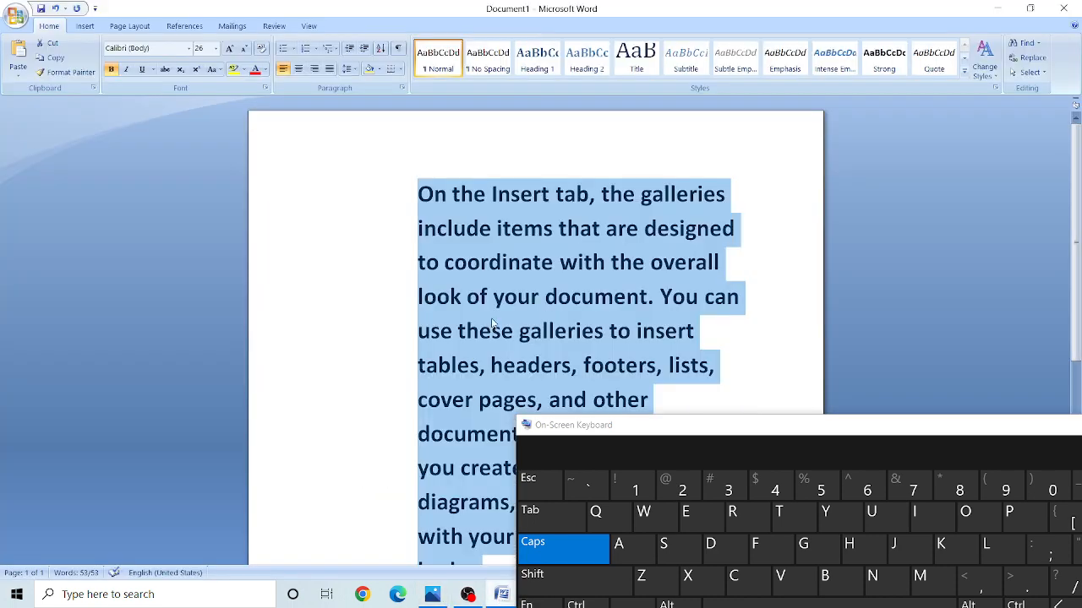
pyautogui.moveTo(756, 440); pyautogui.dragTo(604, 390)
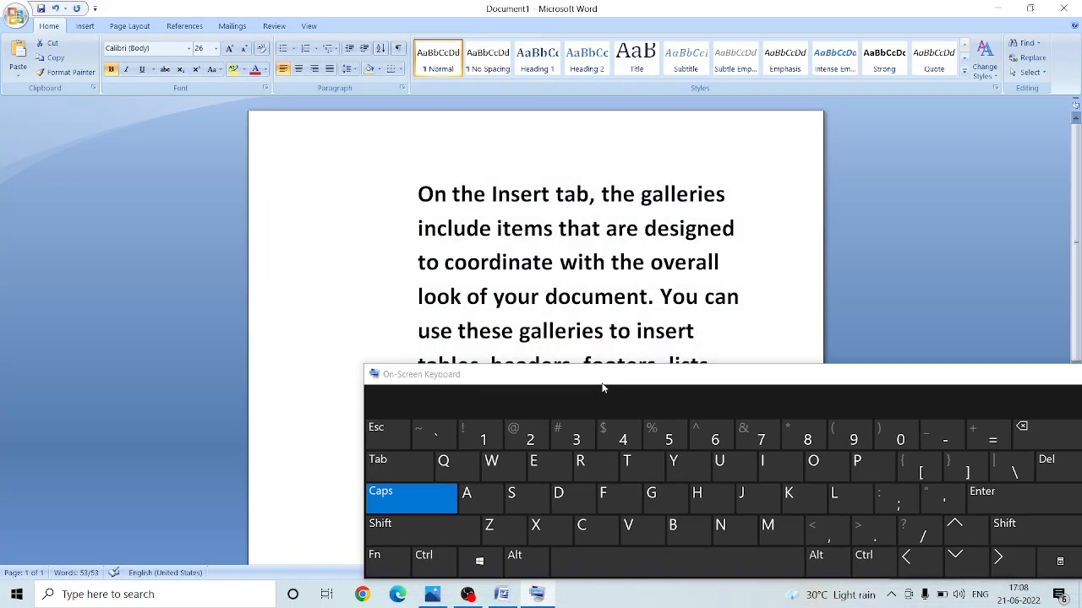
pyautogui.click(863, 559)
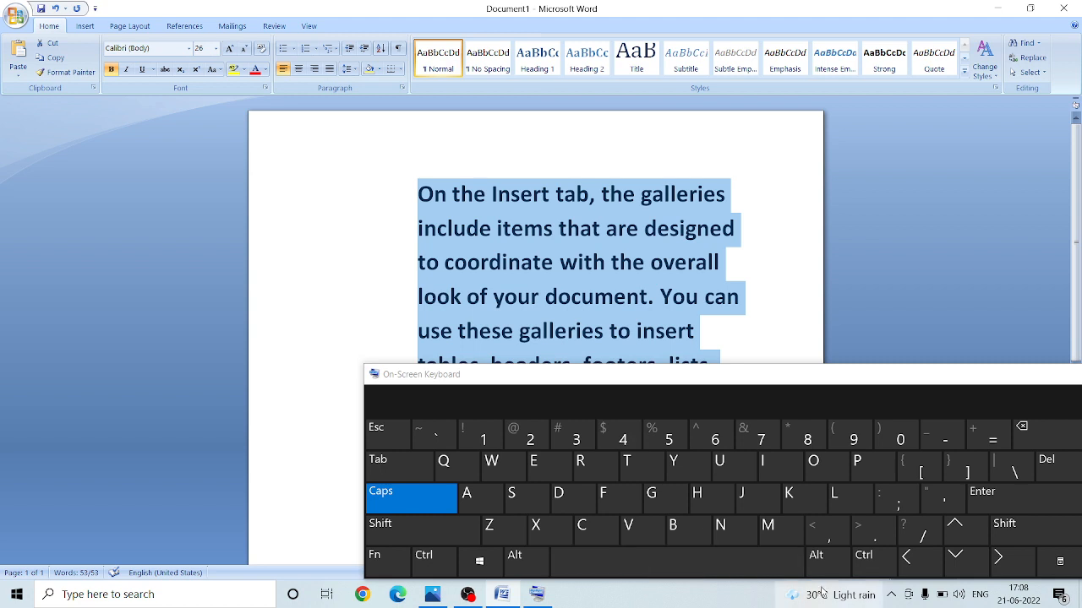
pyautogui.click(771, 530)
pyautogui.click(774, 535)
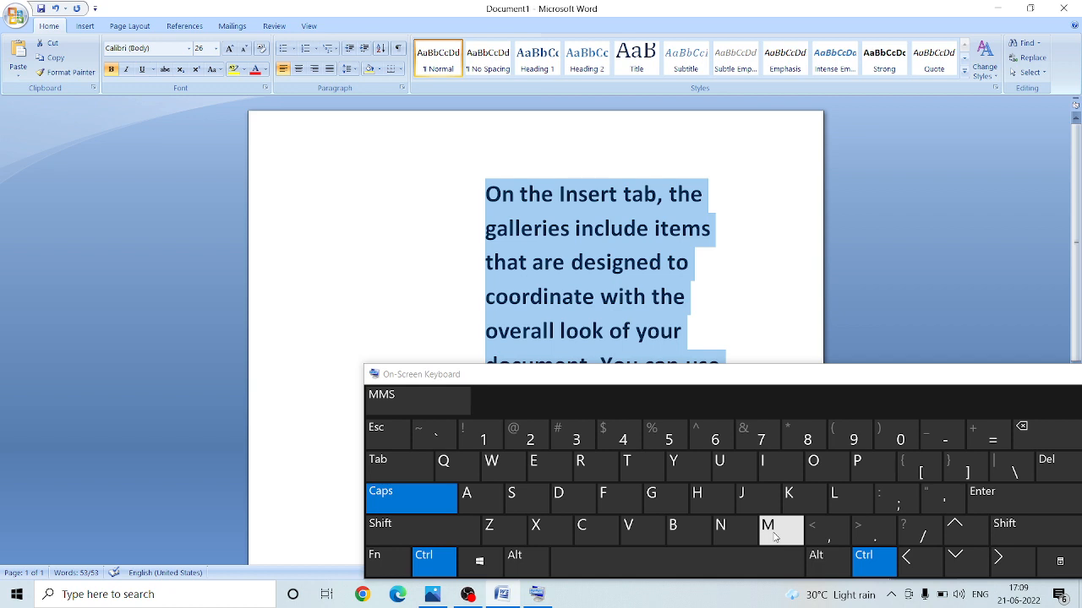
# - Alternate the selected paragraph between justified and left alignment several times, ending with it justified
pyautogui.hotkey('ctrl', 'j')
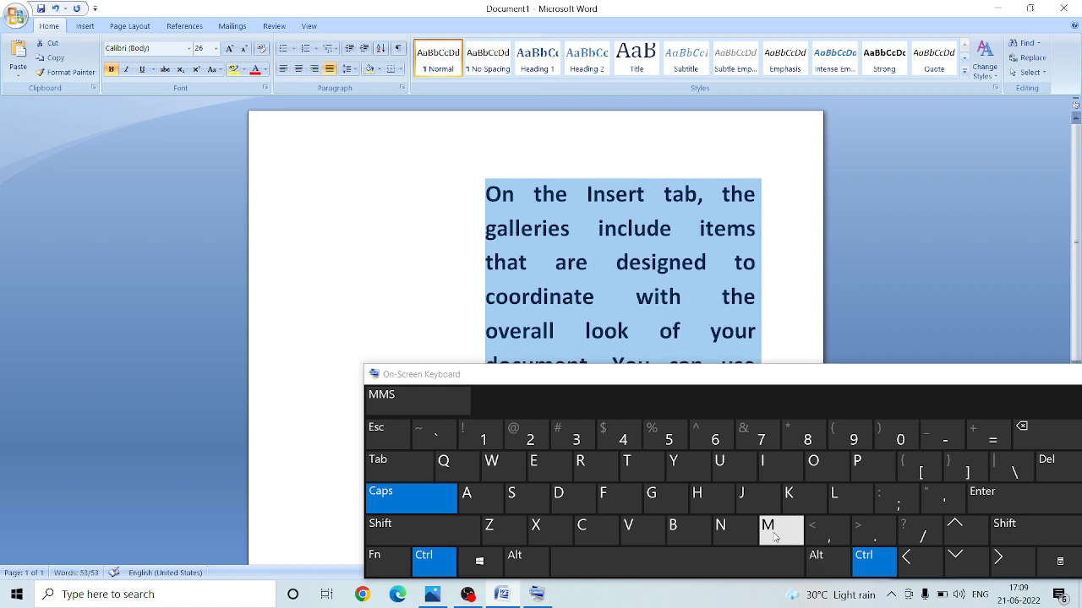
pyautogui.hotkey('ctrl', 'l')
pyautogui.hotkey('ctrl', 'j')
pyautogui.hotkey('ctrl', 'l')
pyautogui.hotkey('ctrl', 'j')
pyautogui.hotkey('ctrl', 'l')
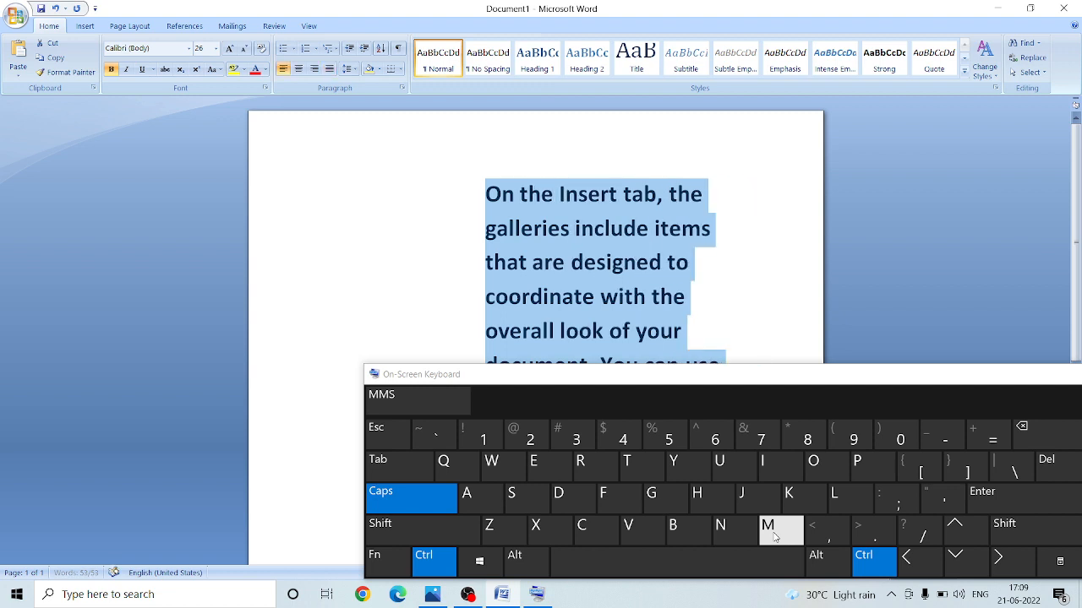
pyautogui.hotkey('ctrl', 'j')
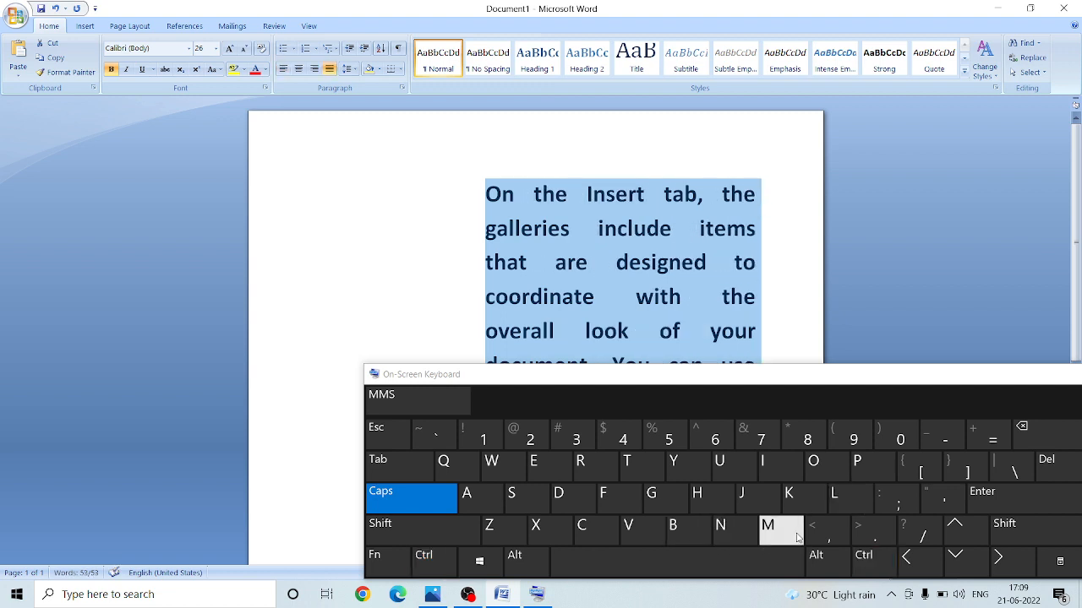
pyautogui.press('ctrl')
pyautogui.hotkey('ctrl', 'l')
pyautogui.hotkey('ctrl', 'j')
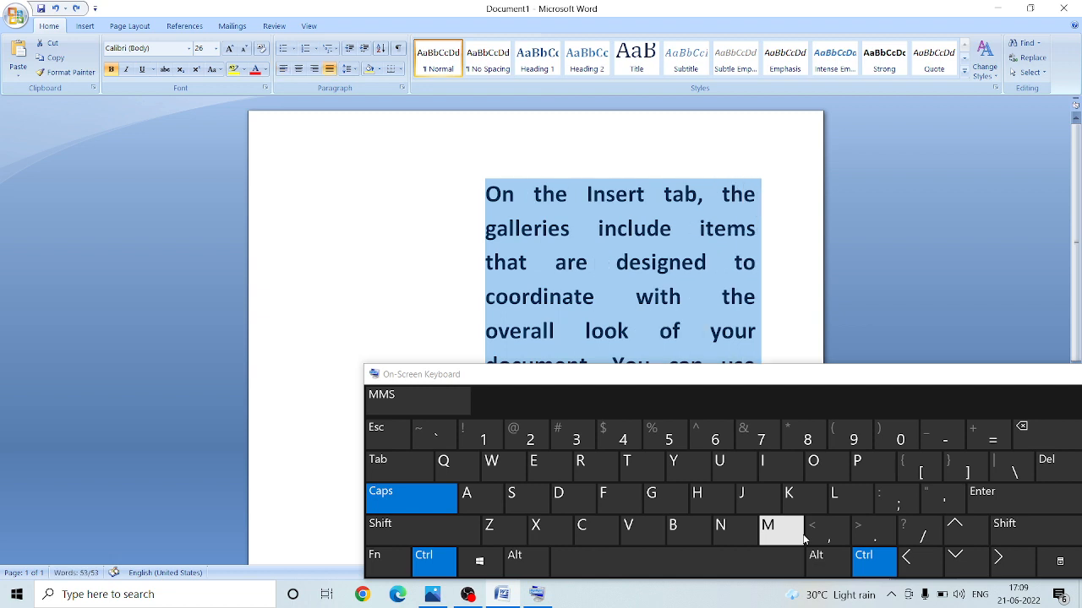
pyautogui.hotkey('ctrl', 'l')
pyautogui.hotkey('ctrl', 'j')
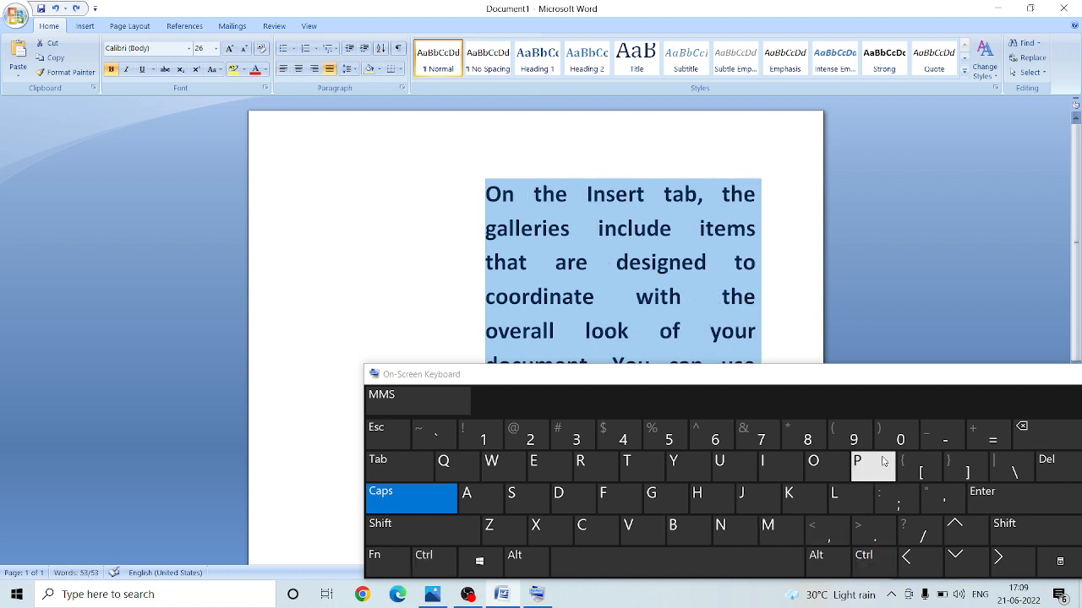
# - Delete the selected paragraph and generate one paragraph of sample text with =RAND(1)
pyautogui.press('Delete')
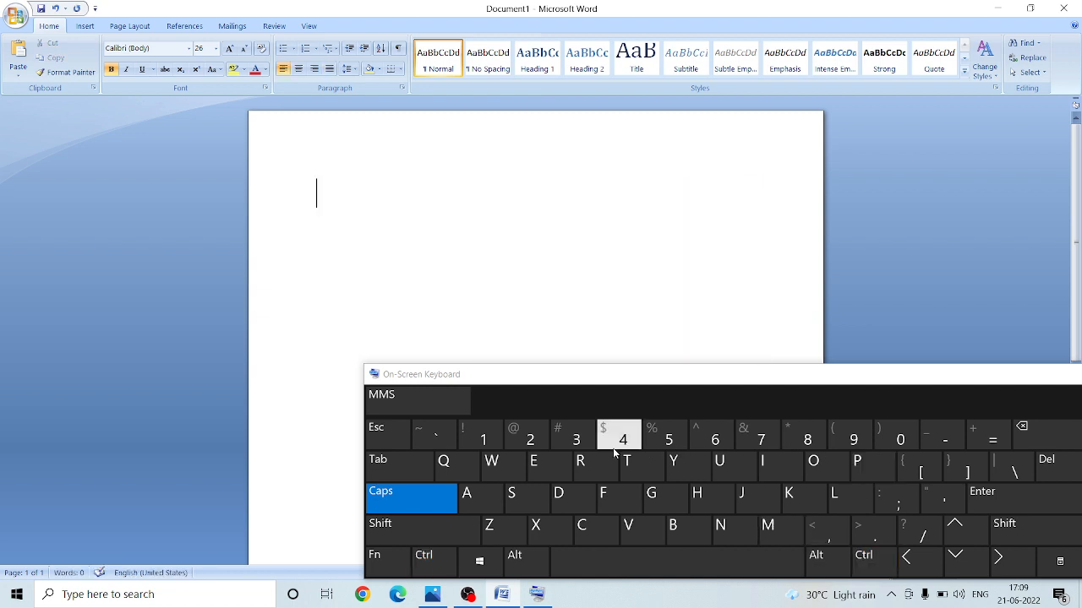
pyautogui.moveTo(584, 369); pyautogui.dragTo(544, 387)
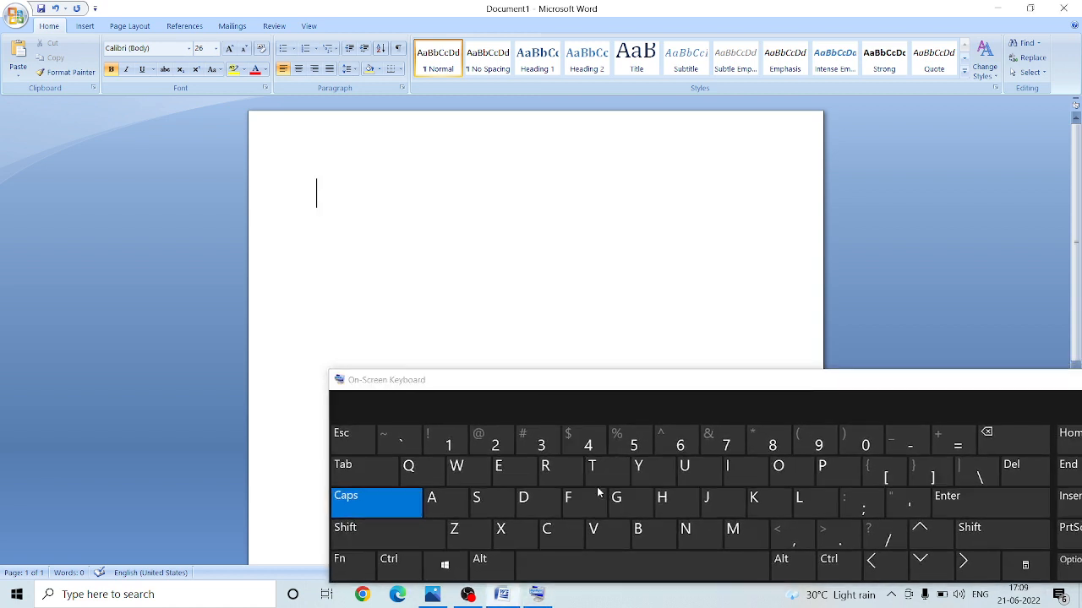
pyautogui.write('=RAND')
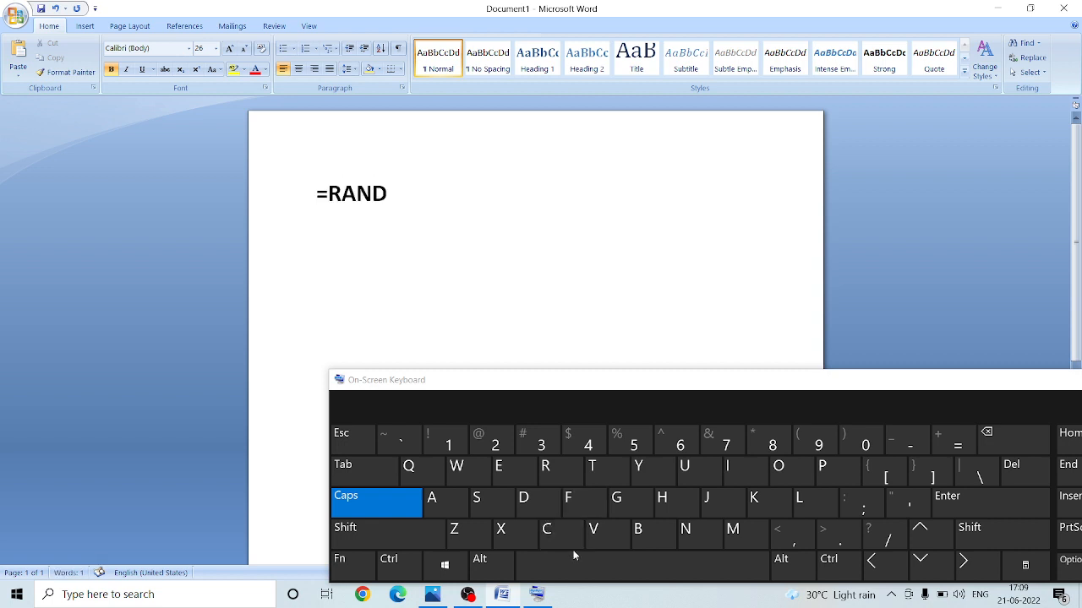
pyautogui.write('(')
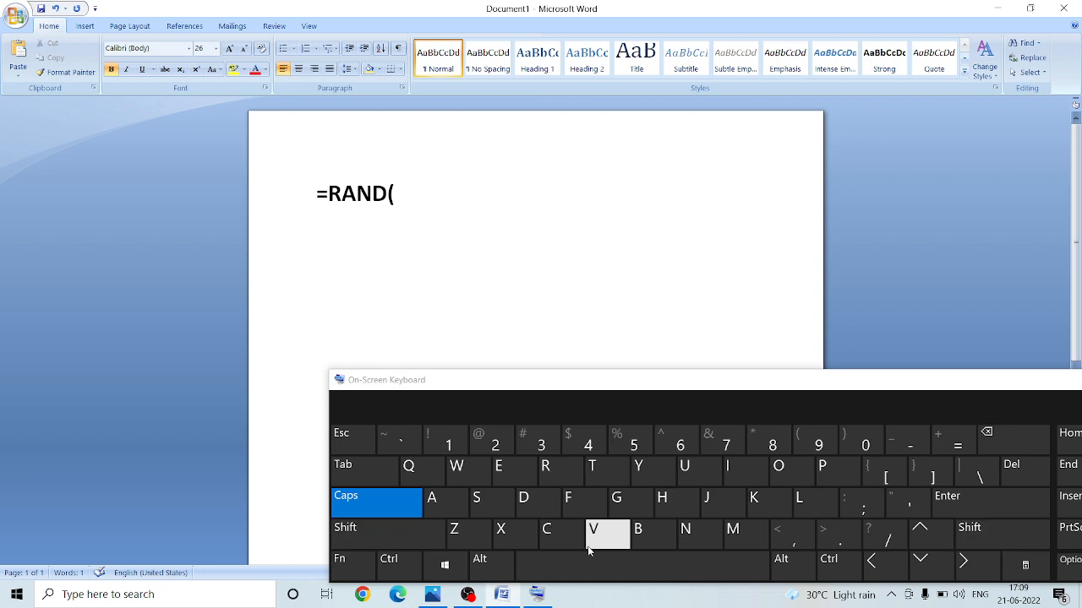
pyautogui.write('1)')
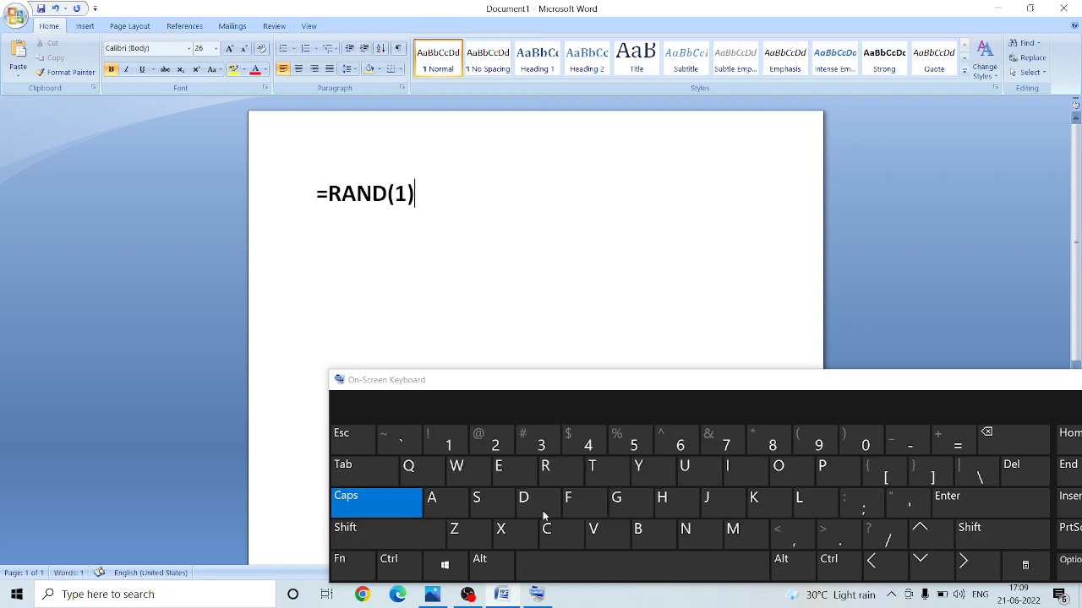
pyautogui.press('Return')
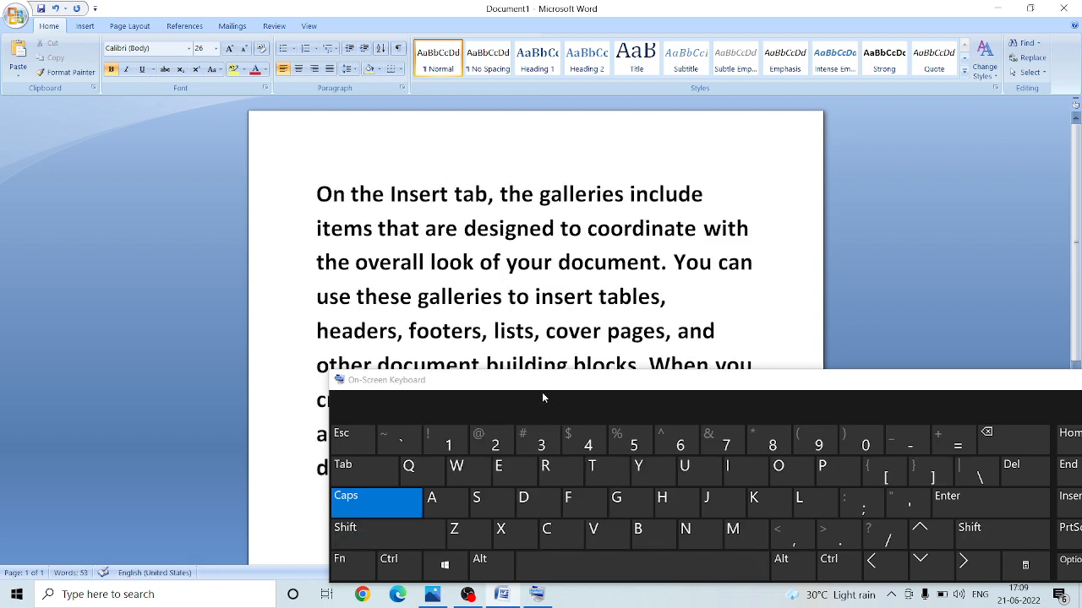
pyautogui.moveTo(543, 394); pyautogui.dragTo(470, 339)
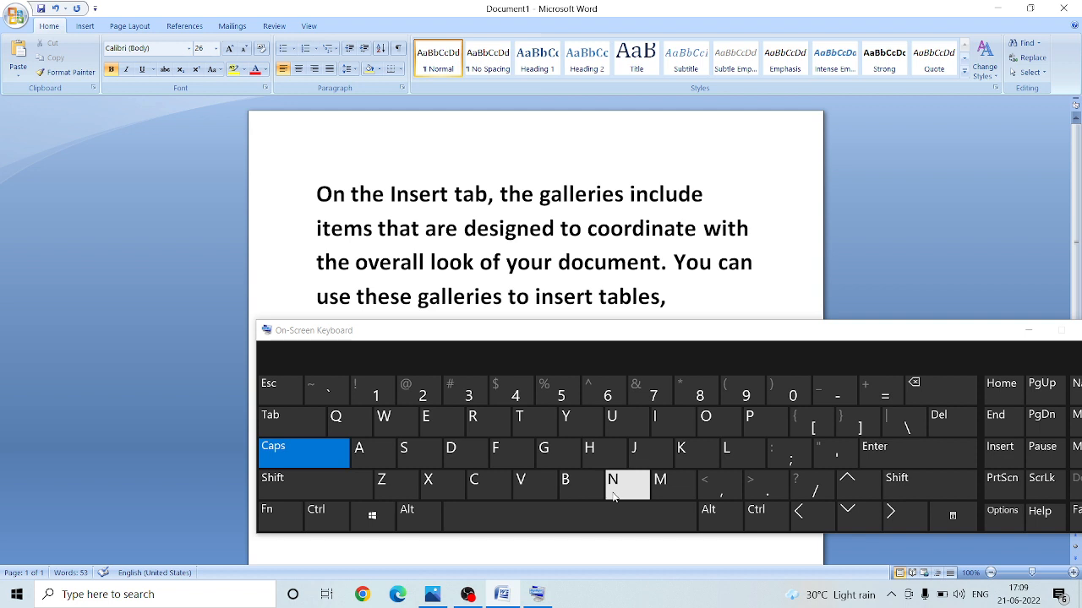
pyautogui.moveTo(508, 597)
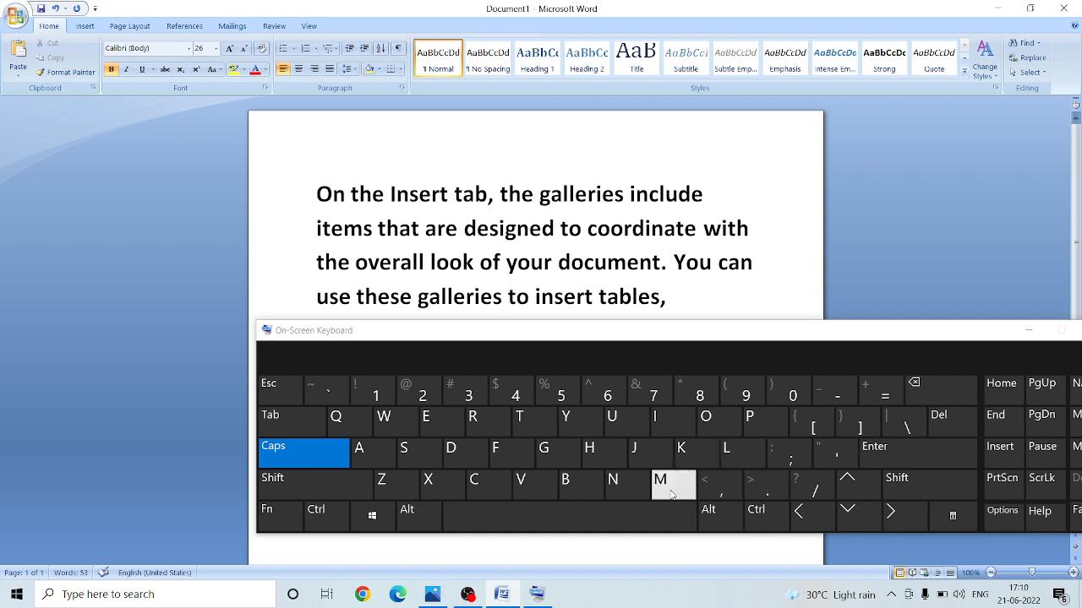
# - Create a new blank document with the Ctrl+N shortcut on the on-screen keyboard
pyautogui.click(709, 510)
pyautogui.click(663, 484)
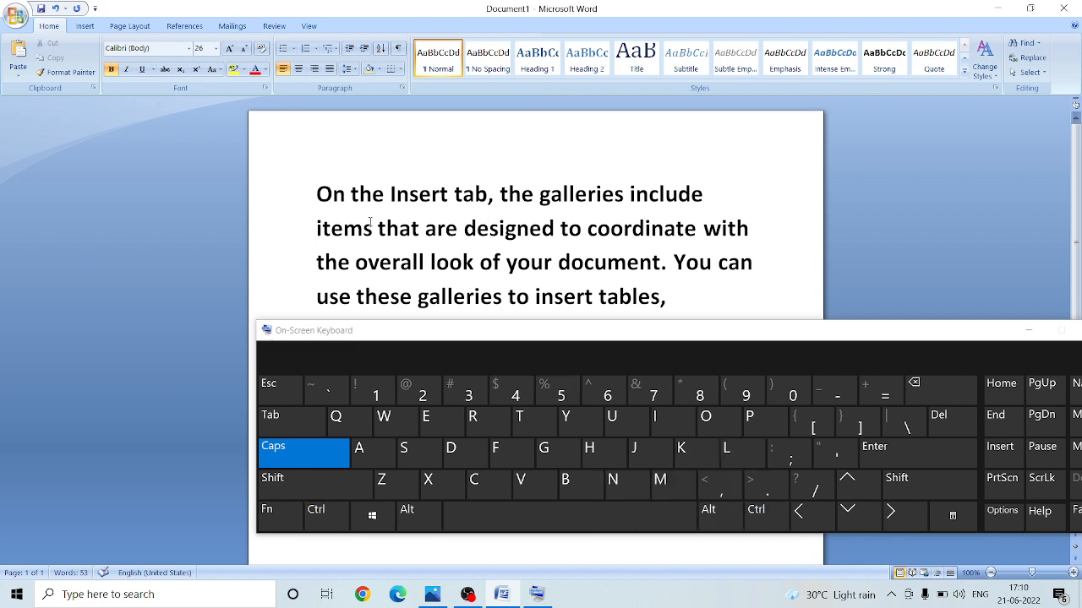
pyautogui.click(756, 509)
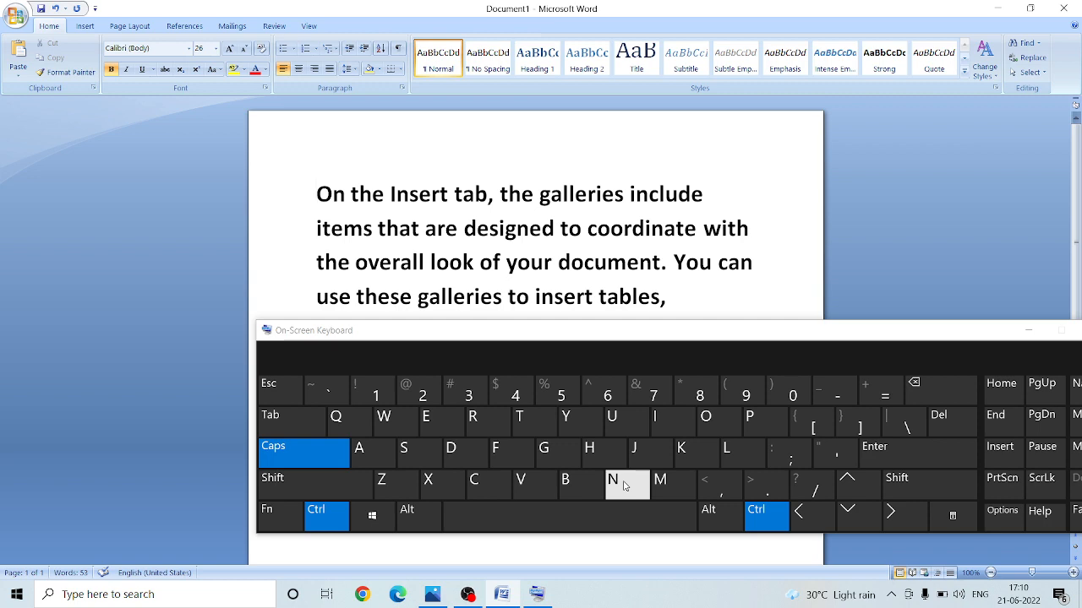
pyautogui.click(624, 485)
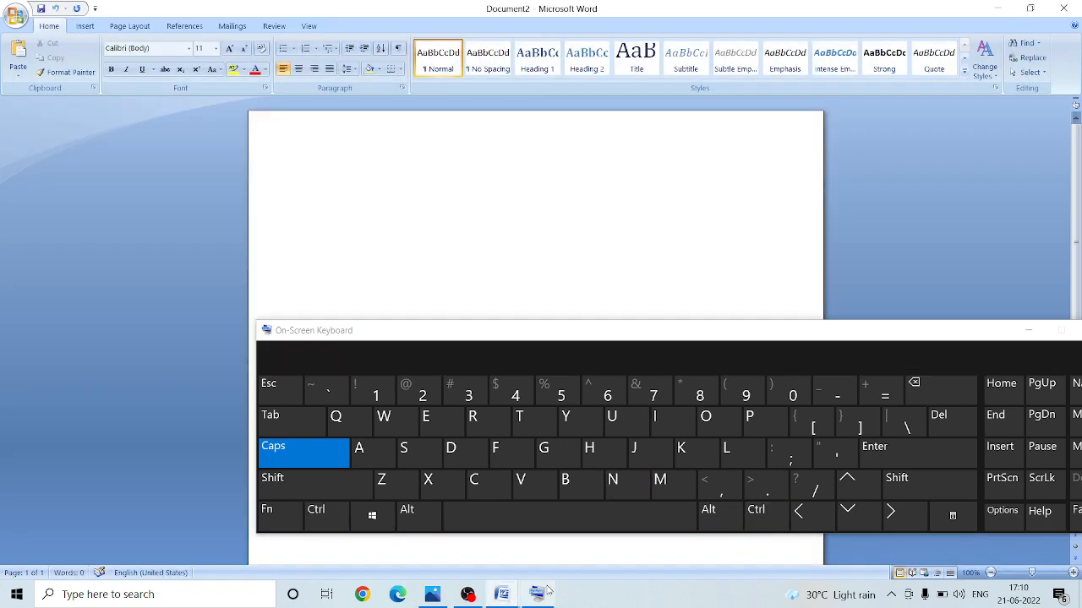
# - Switch between Document1 and the blank Document2 to compare them, ending on Document1
pyautogui.click(447, 536)
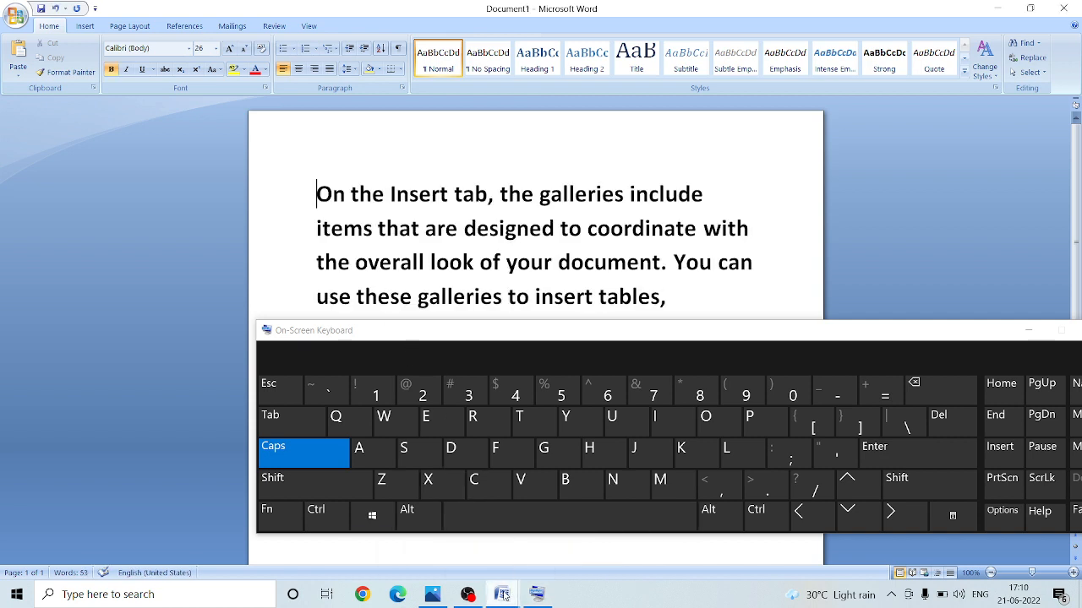
pyautogui.moveTo(505, 595)
pyautogui.click(605, 567)
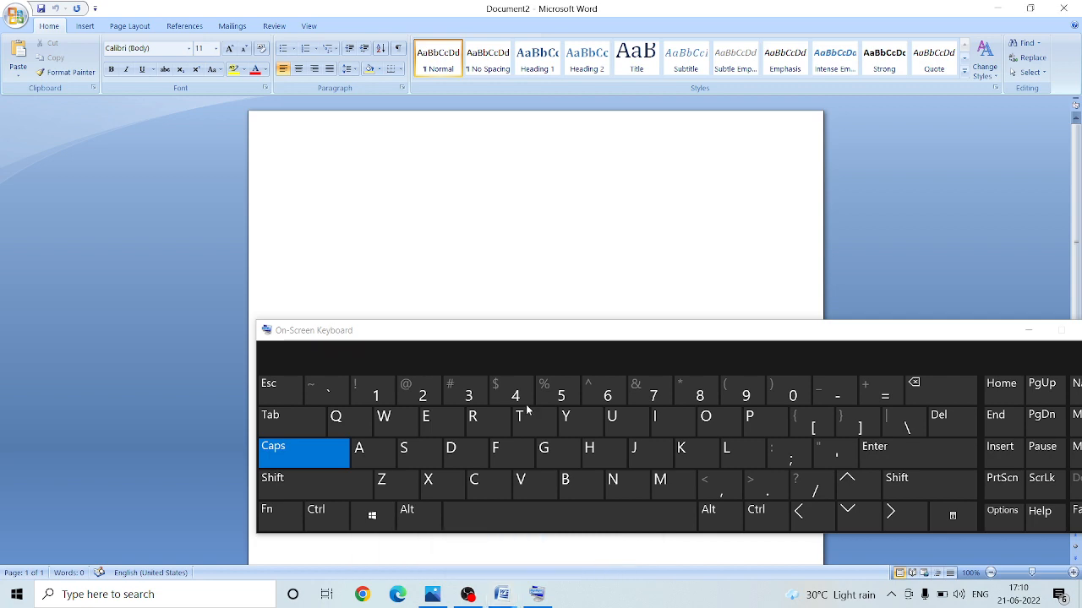
pyautogui.moveTo(517, 341); pyautogui.dragTo(465, 327)
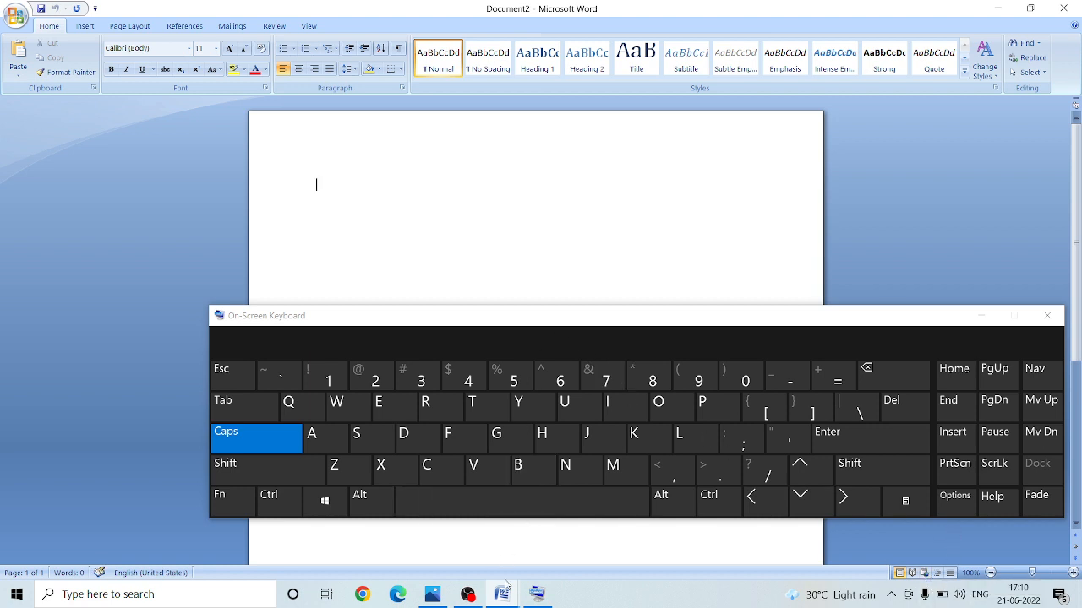
pyautogui.moveTo(502, 594)
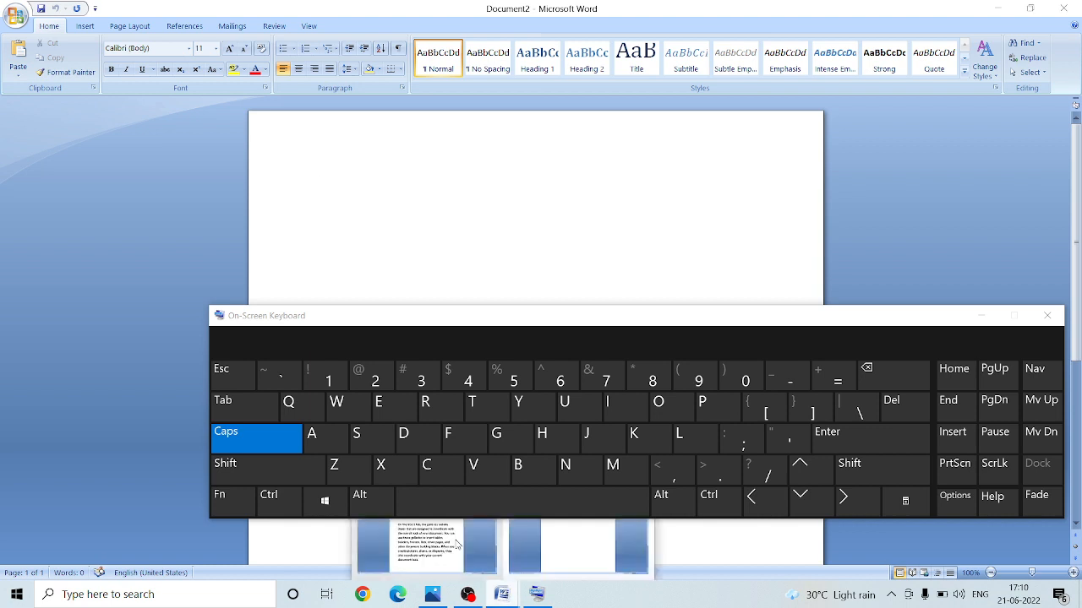
pyautogui.moveTo(448, 548)
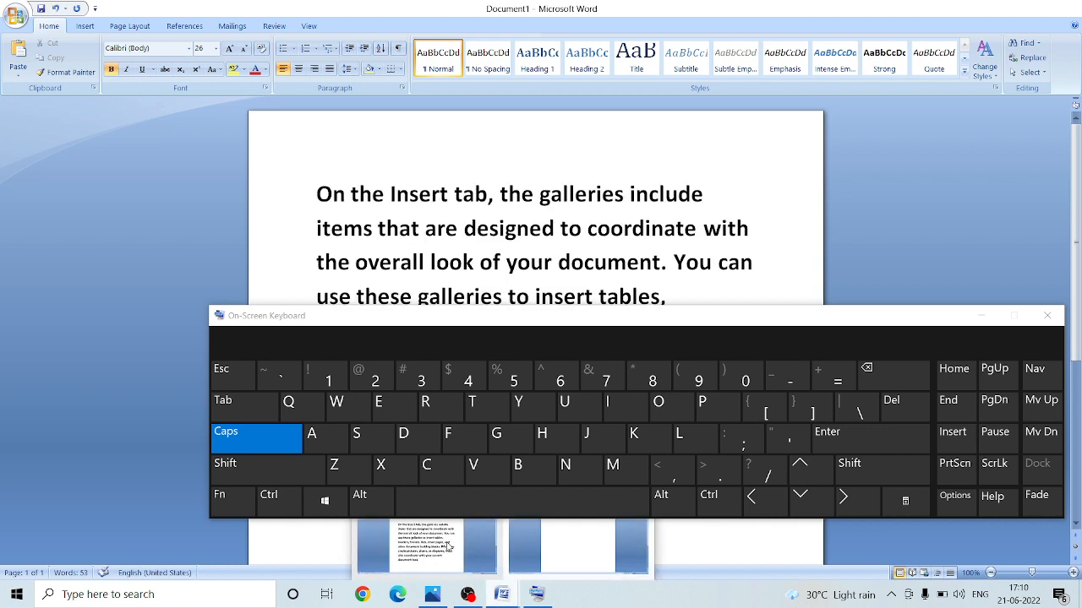
pyautogui.click(449, 547)
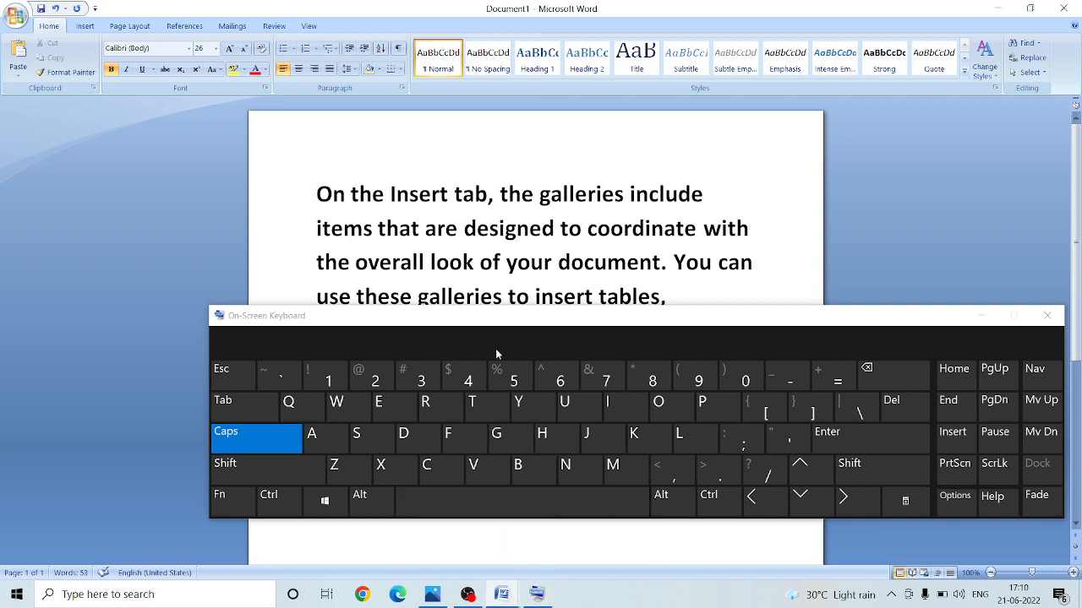
# - Create another blank document from Document1 and return to Document1 with the sample paragraph
pyautogui.click(717, 498)
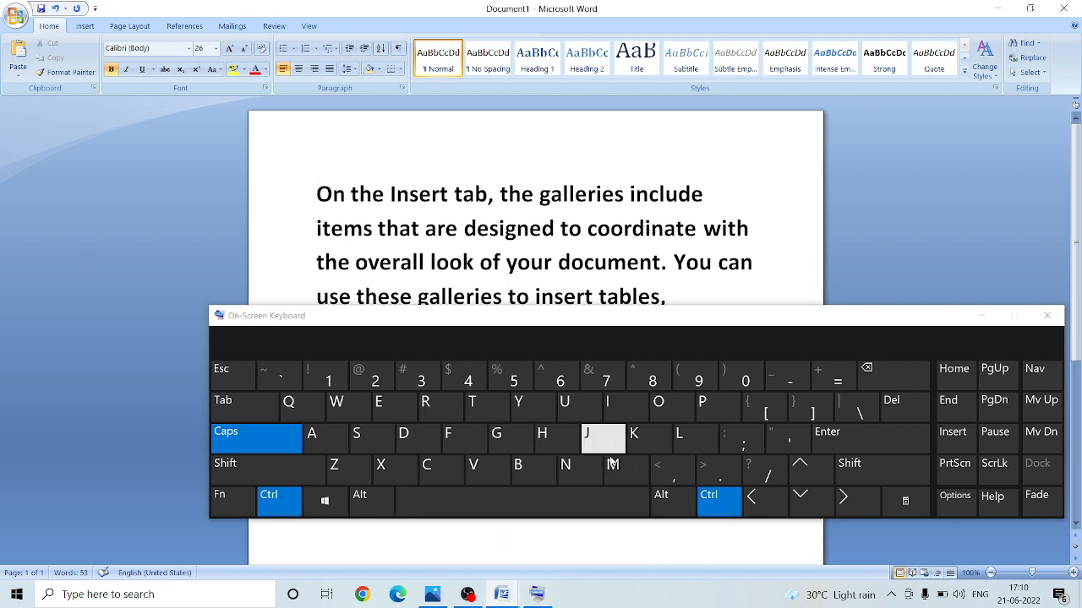
pyautogui.click(573, 469)
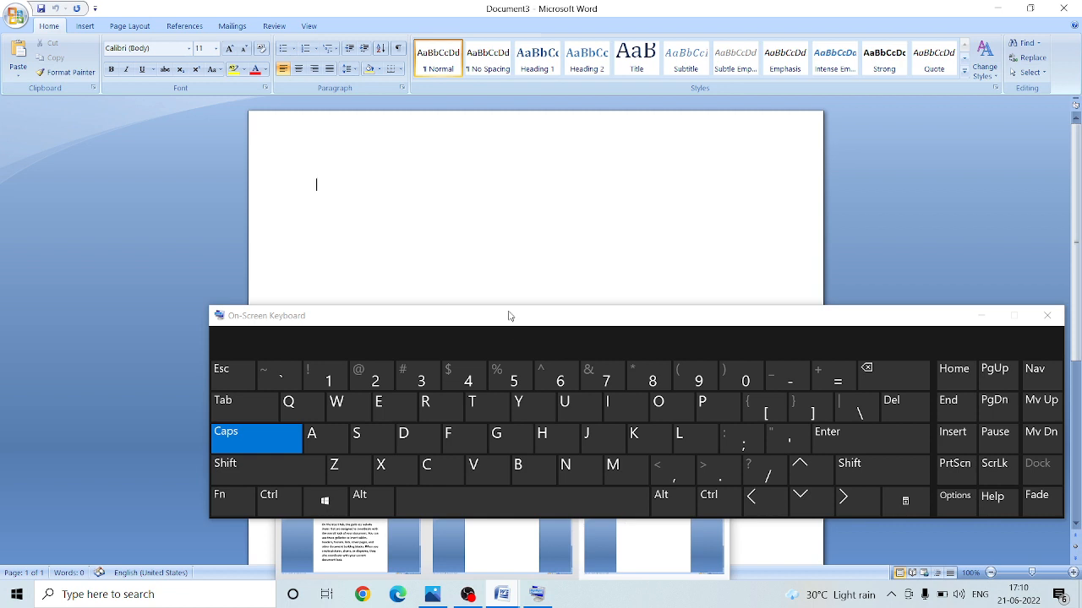
pyautogui.click(334, 561)
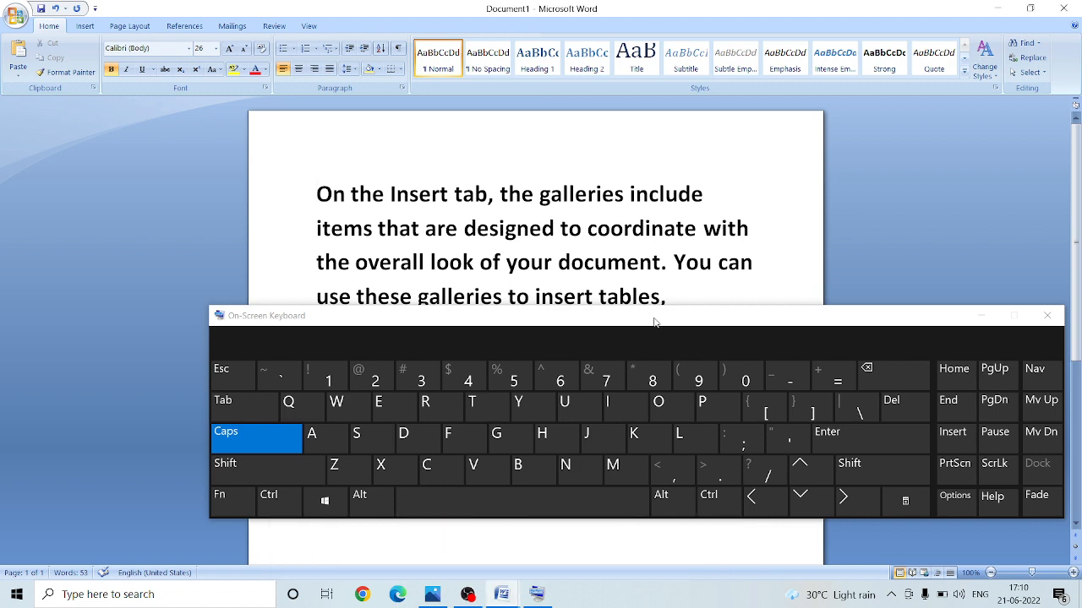
# - Reposition the on-screen keyboard over the page and save Document1 under the suggested name On the Insert tab
pyautogui.moveTo(655, 322); pyautogui.dragTo(683, 265)
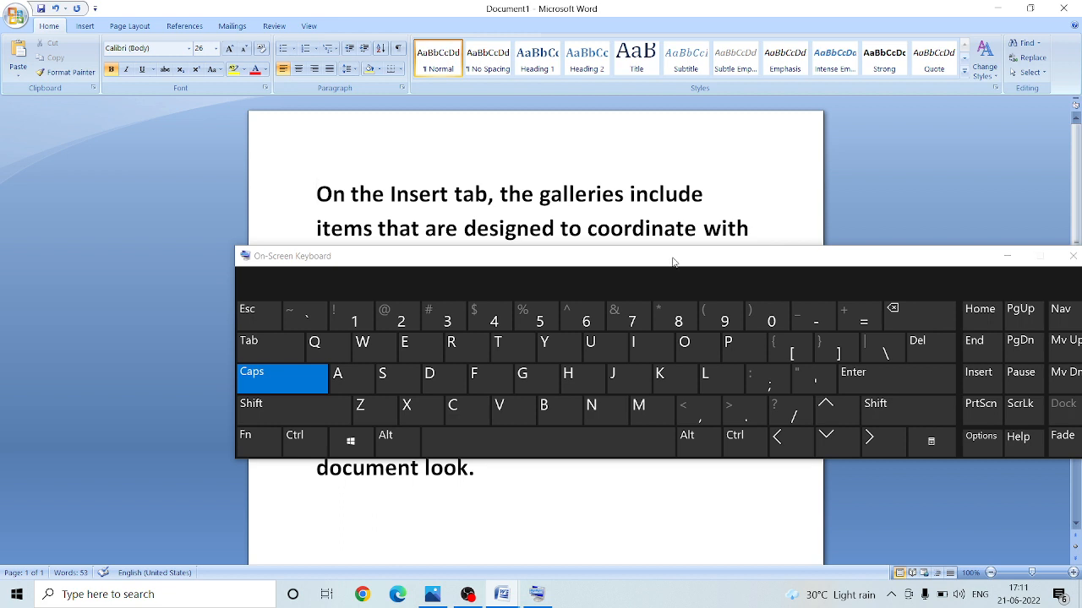
pyautogui.moveTo(673, 261); pyautogui.dragTo(670, 324)
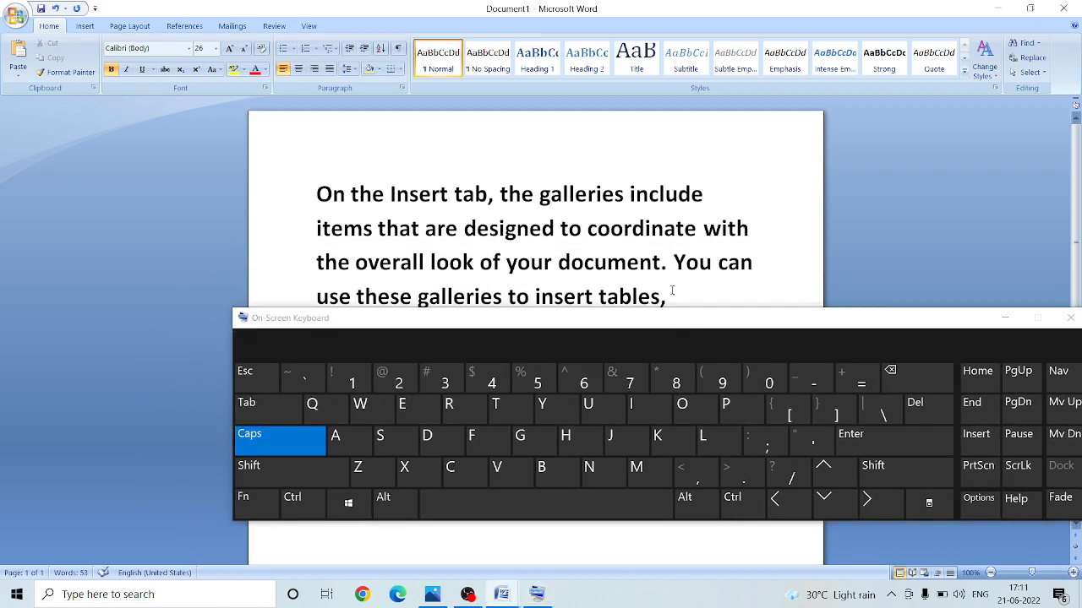
pyautogui.press('ctrl')
pyautogui.hotkey('ctrl', 's')
pyautogui.press('Return')
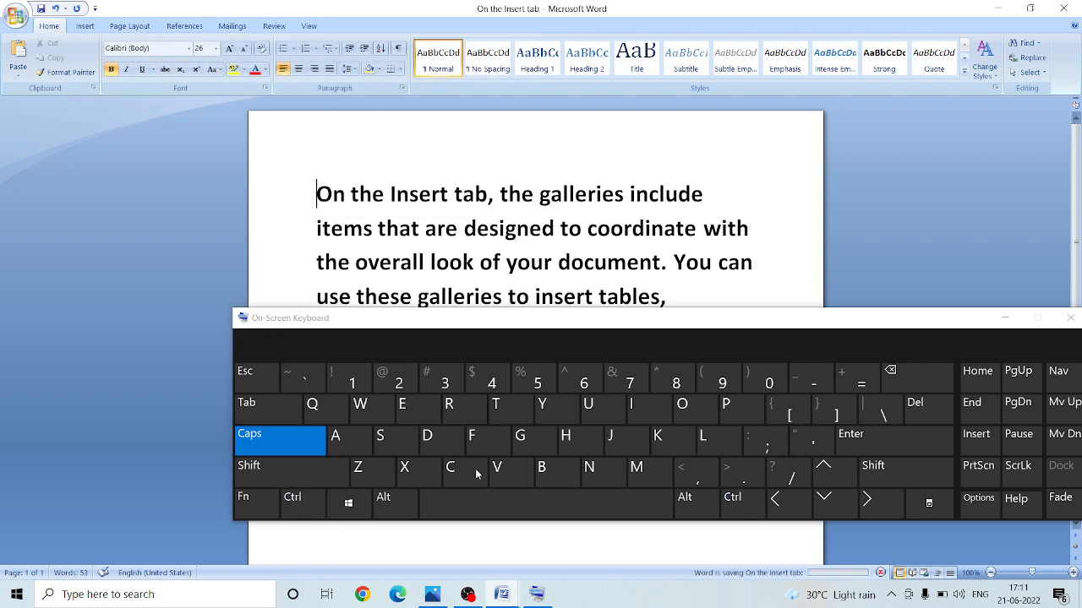
# - Insert a capital S after the first letter of the paragraph and save the document again
pyautogui.press('space')
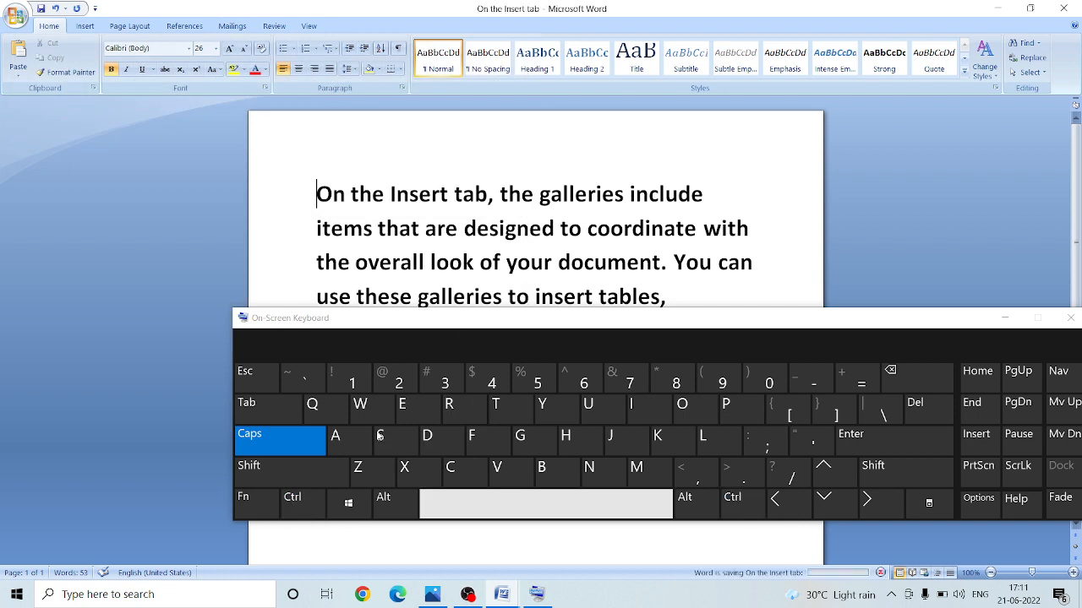
pyautogui.click(382, 438)
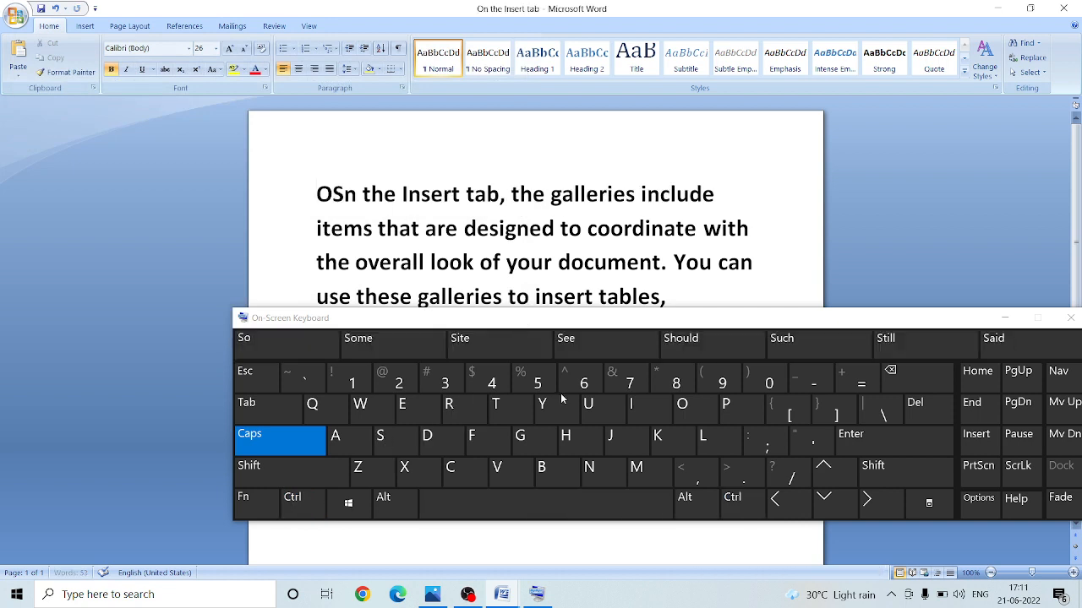
pyautogui.press('ctrl')
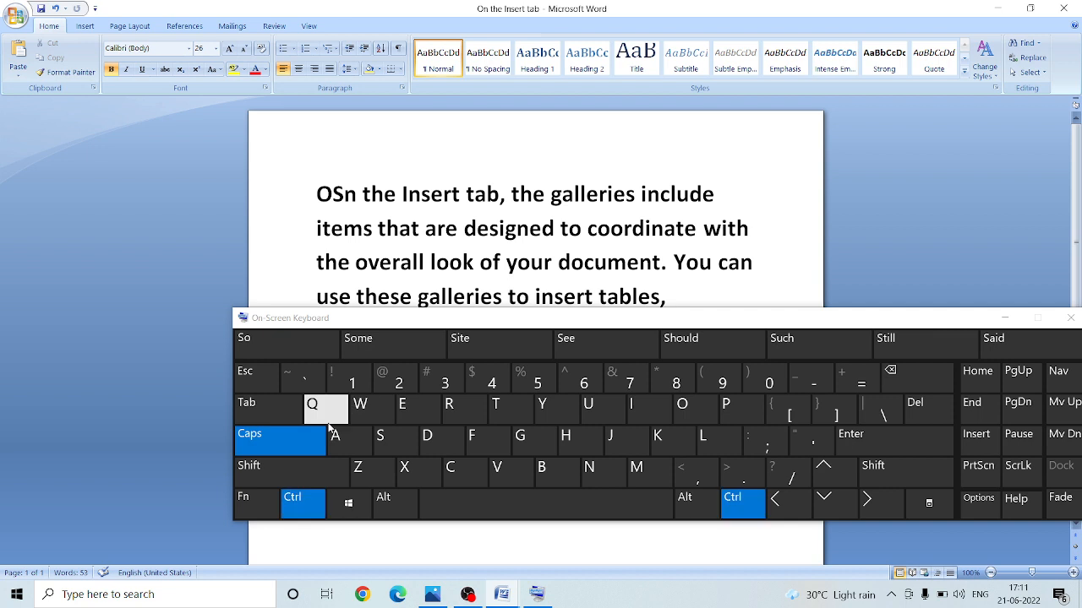
pyautogui.click(384, 445)
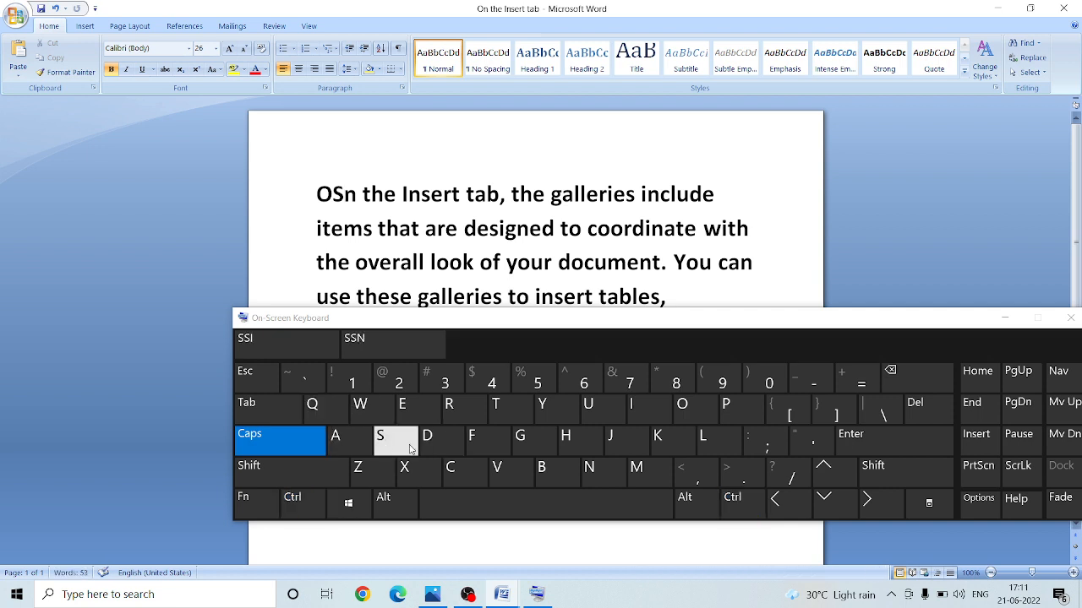
# - Place the cursor at the start of the paragraph and review the available file commands such as New, Open and Save
pyautogui.moveTo(538, 594)
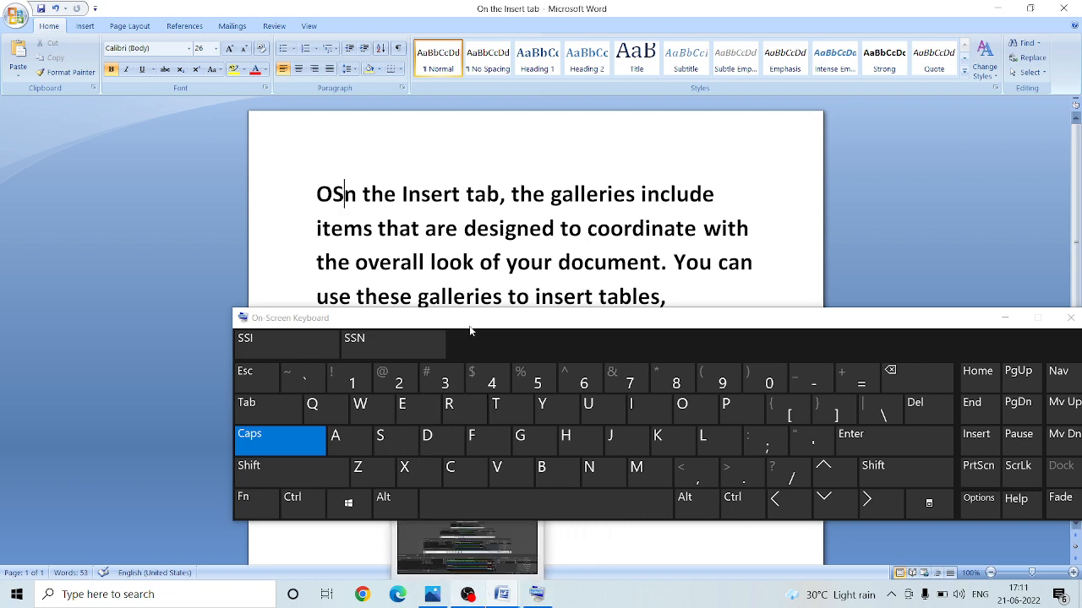
pyautogui.moveTo(471, 332)
pyautogui.mouseDown()
pyautogui.moveTo(497, 265)
pyautogui.moveTo(472, 344)
pyautogui.mouseUp()
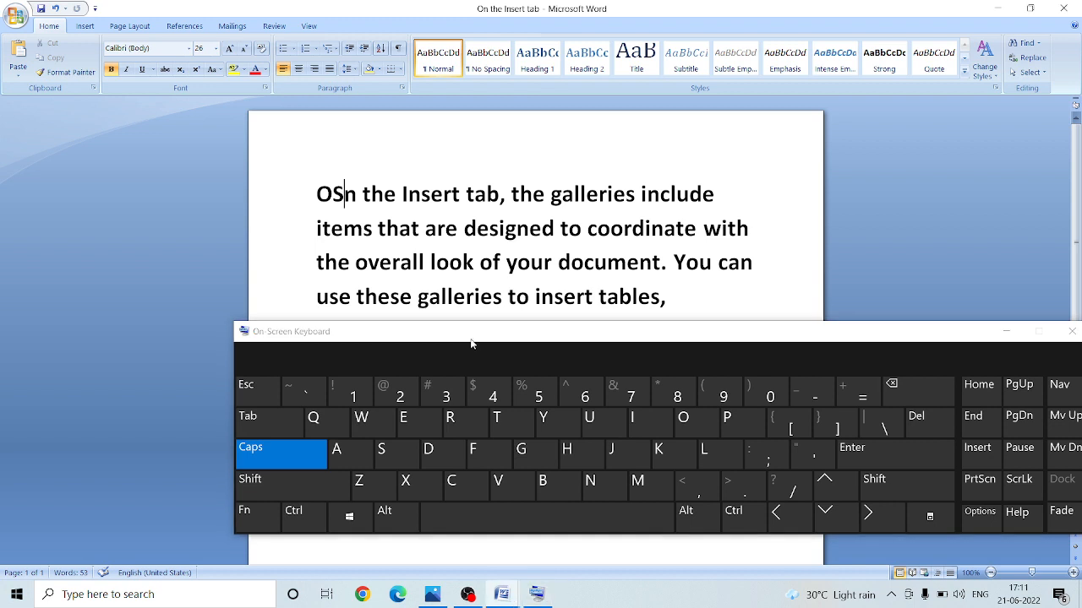
pyautogui.click(310, 191)
pyautogui.click(13, 19)
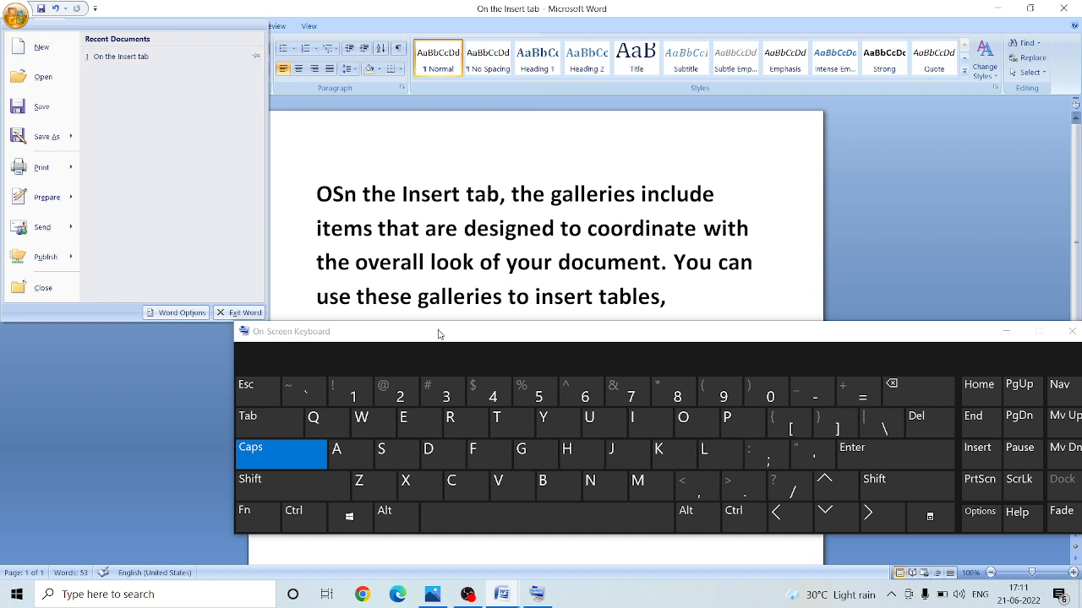
pyautogui.click(470, 265)
# - Create a new blank document and open the saved file On the Insert tab from the Word folder
pyautogui.click(734, 510)
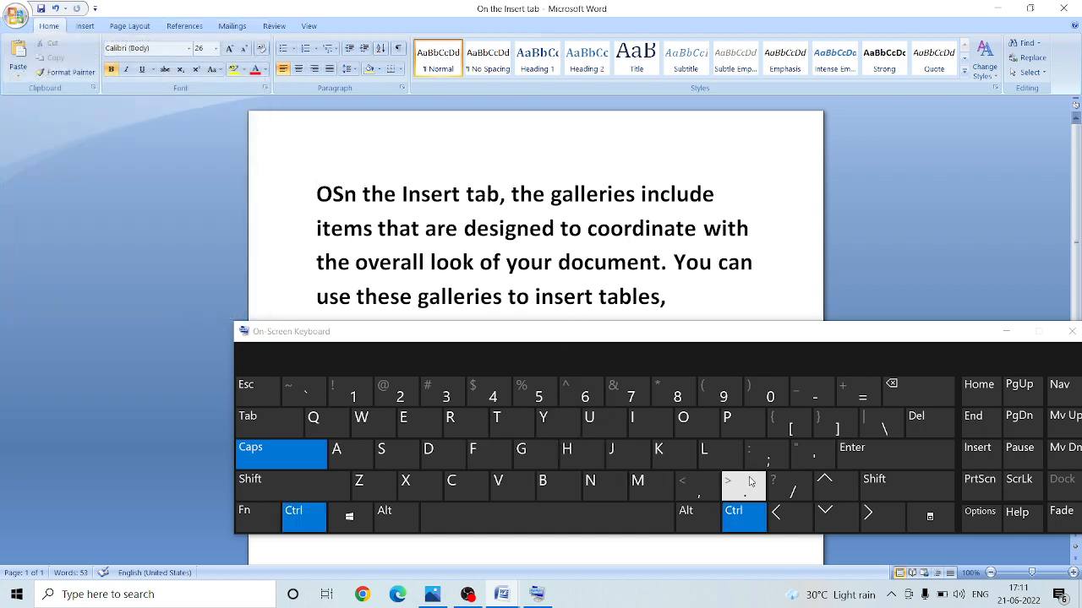
pyautogui.click(691, 429)
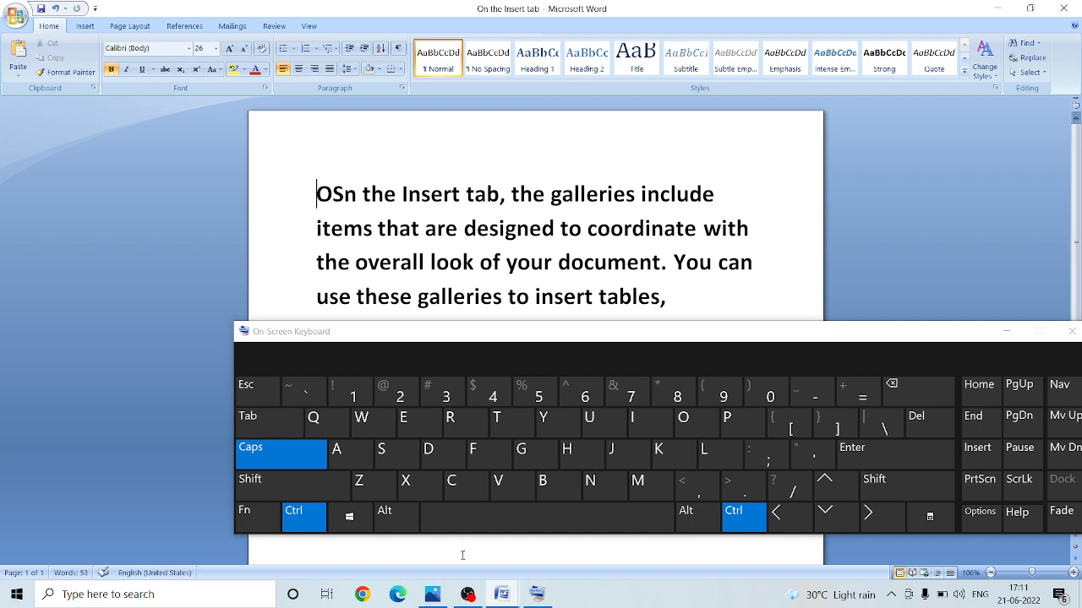
pyautogui.hotkey('ctrl', 'n')
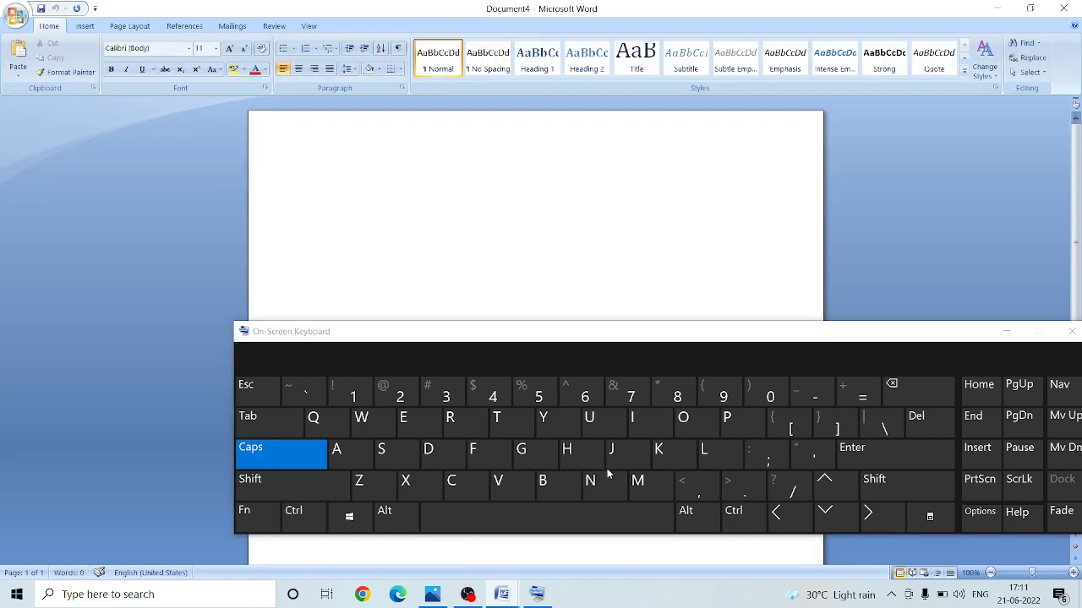
pyautogui.keyDown('ctrl'); pyautogui.click(691, 429); pyautogui.keyUp('ctrl')
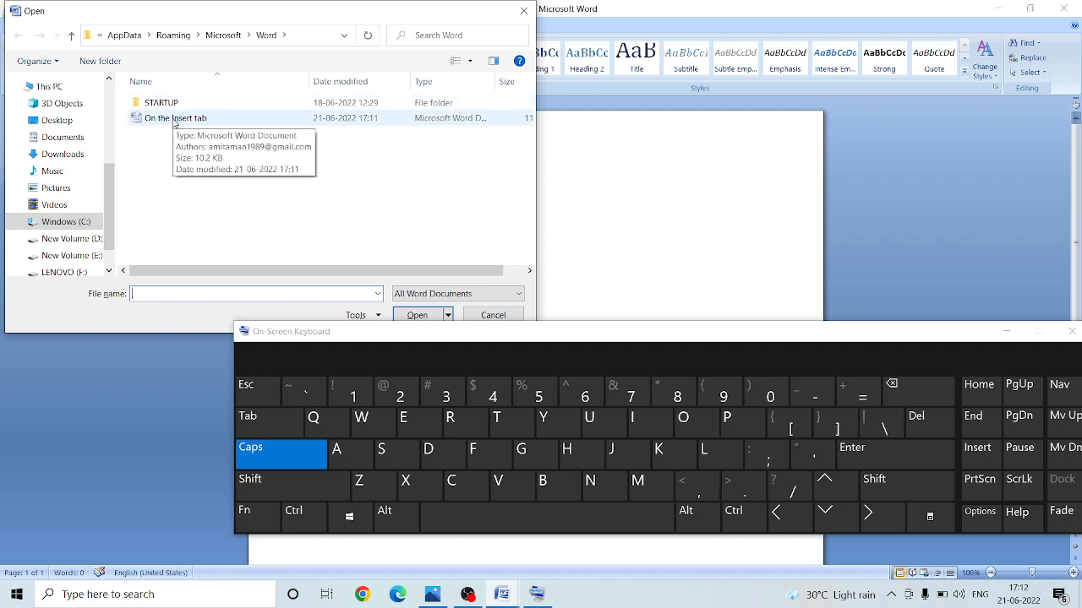
pyautogui.click(175, 119)
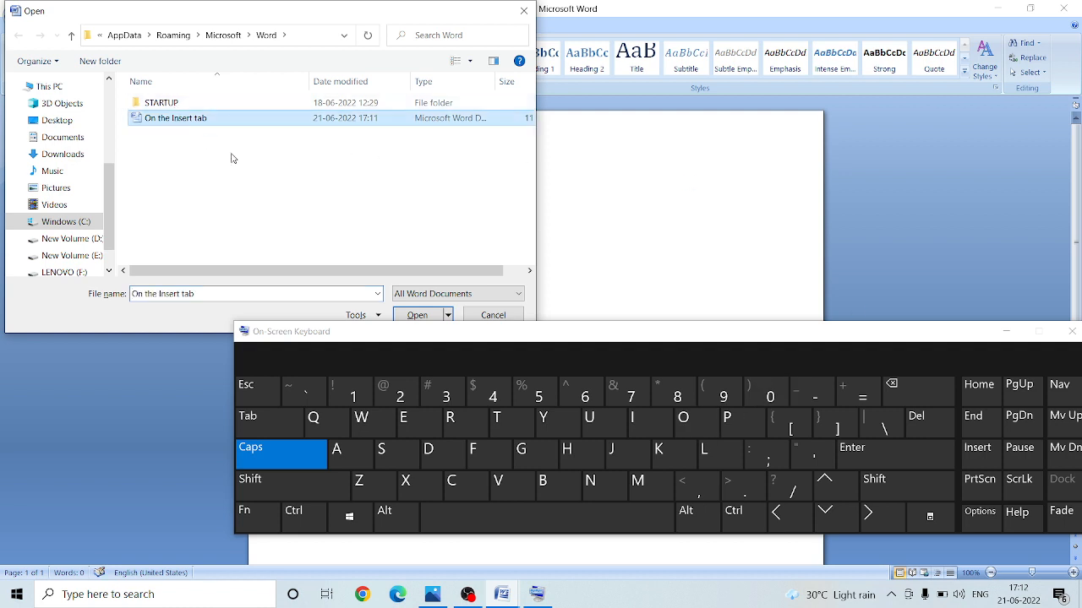
pyautogui.click(417, 316)
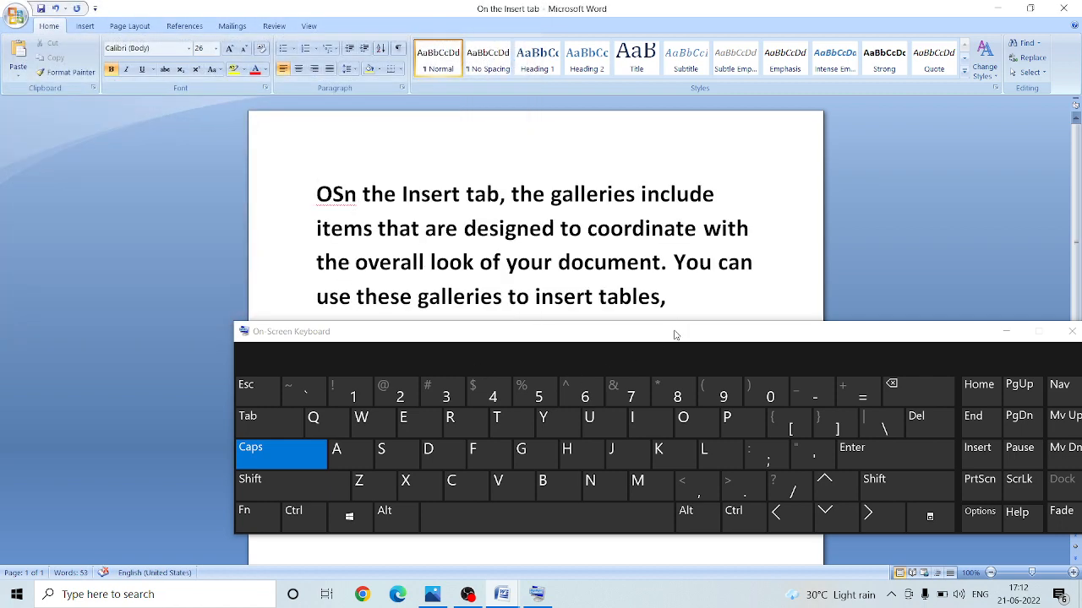
# - Move the on-screen keyboard aside and create a new document from the Blank document template
pyautogui.moveTo(674, 336); pyautogui.dragTo(613, 316)
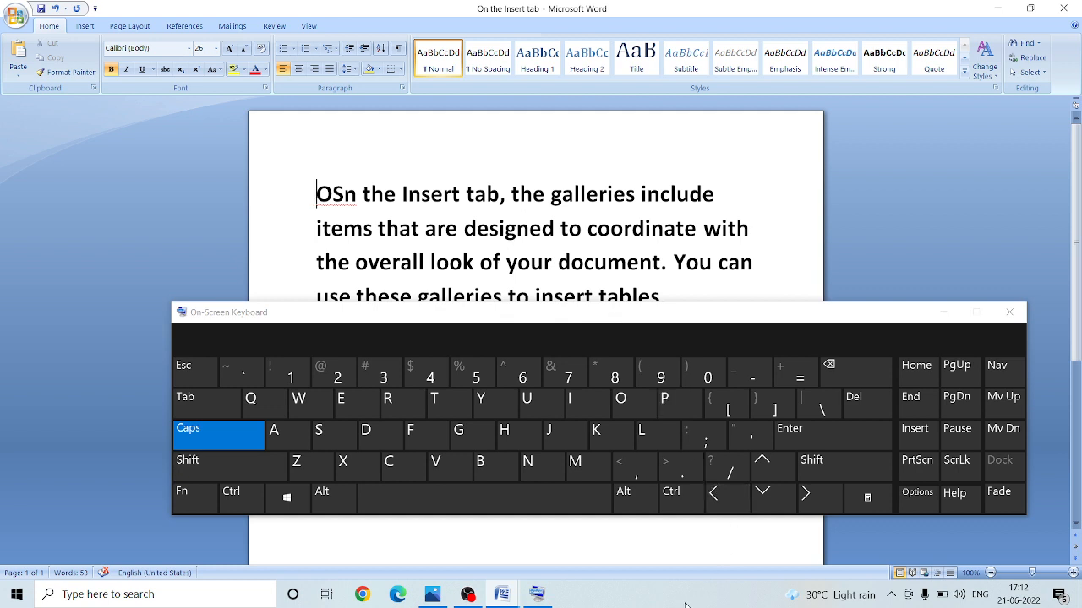
pyautogui.click(16, 17)
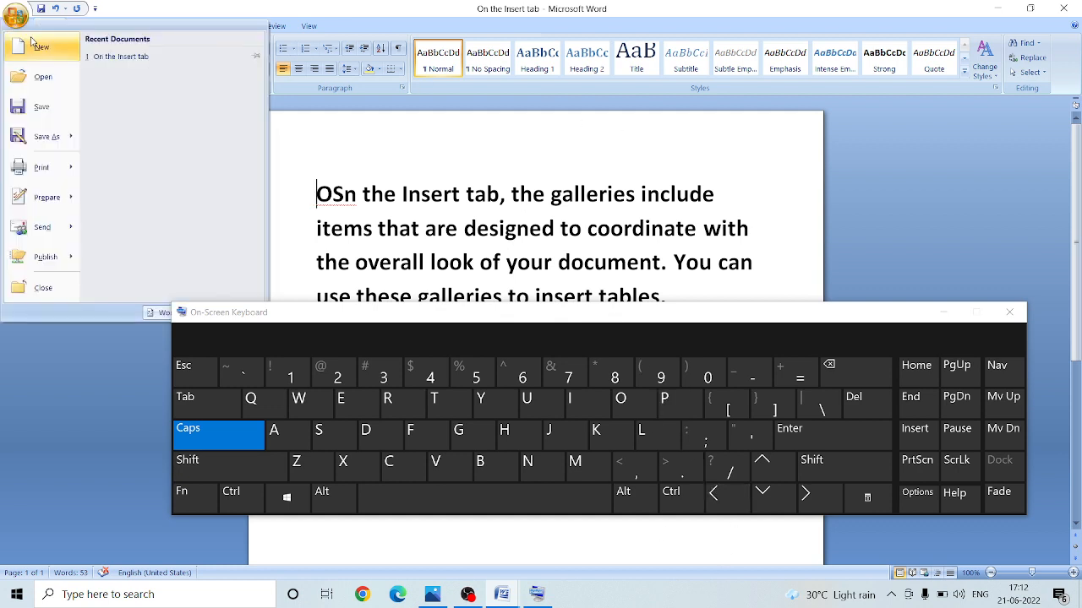
pyautogui.click(34, 45)
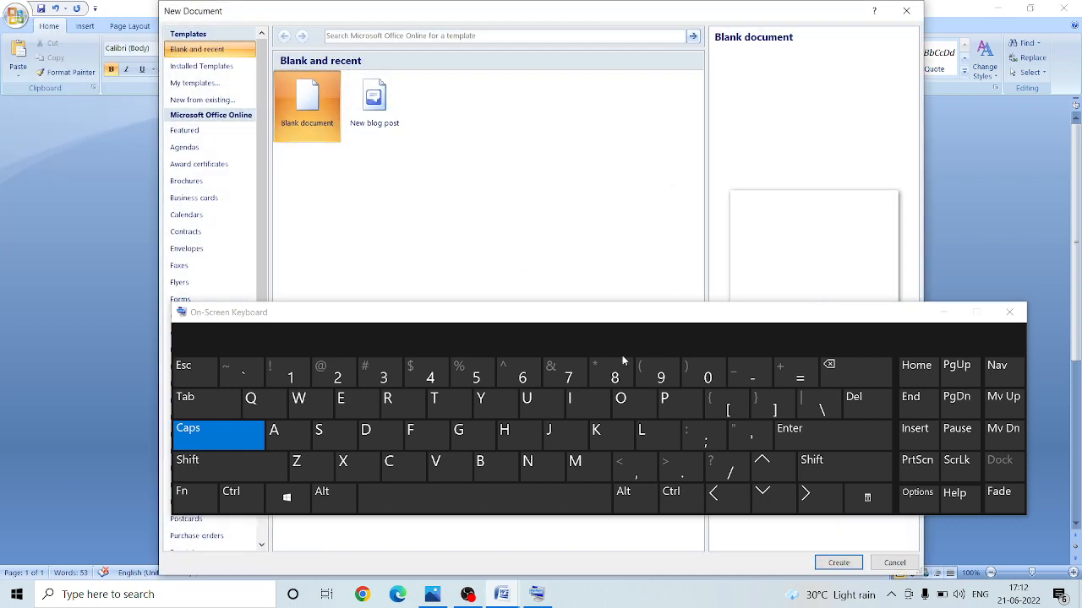
pyautogui.click(837, 563)
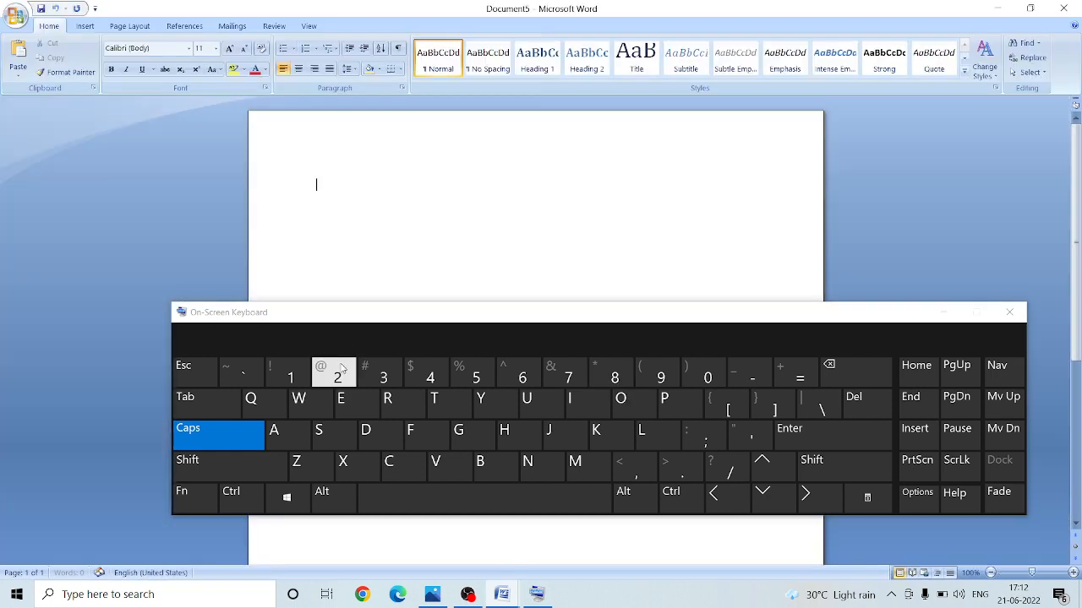
# - Open the saved document On the Insert tab from the Word folder, moving the on-screen keyboard clear of the dialog
pyautogui.press('ctrl')
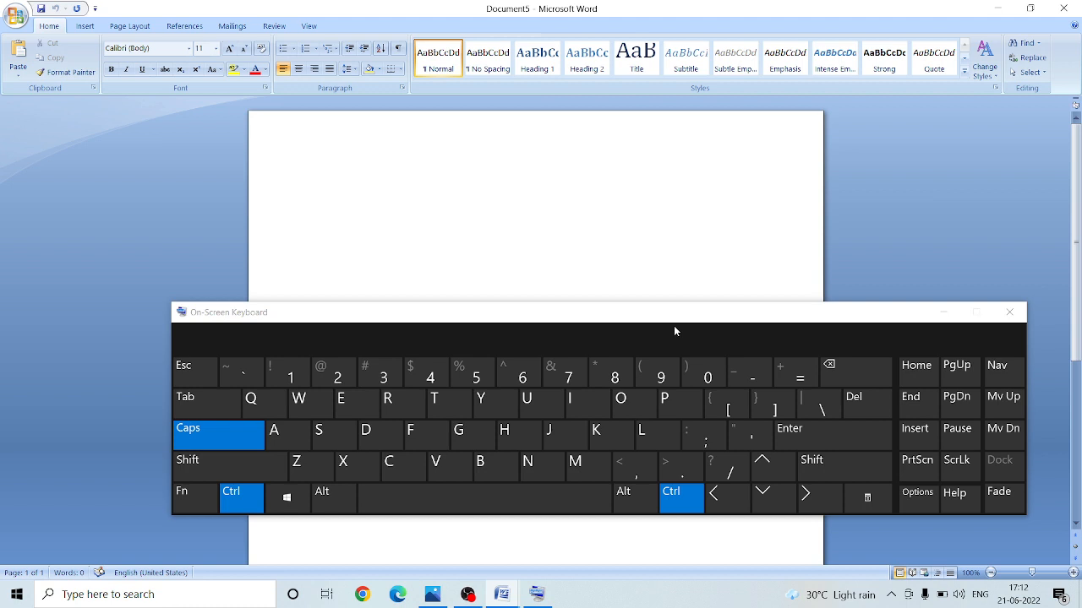
pyautogui.click(639, 401)
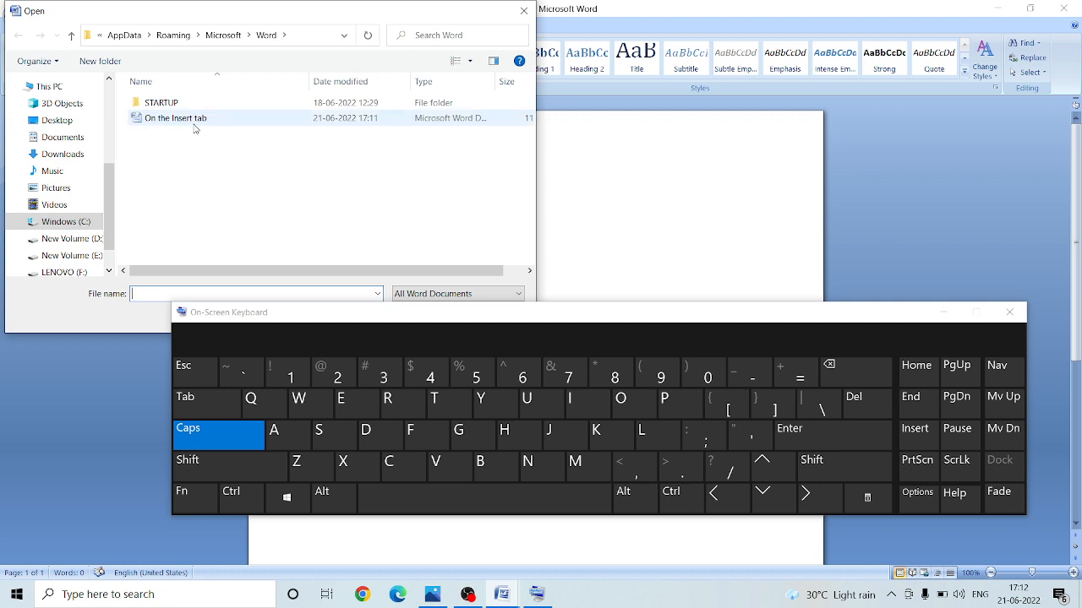
pyautogui.click(194, 127)
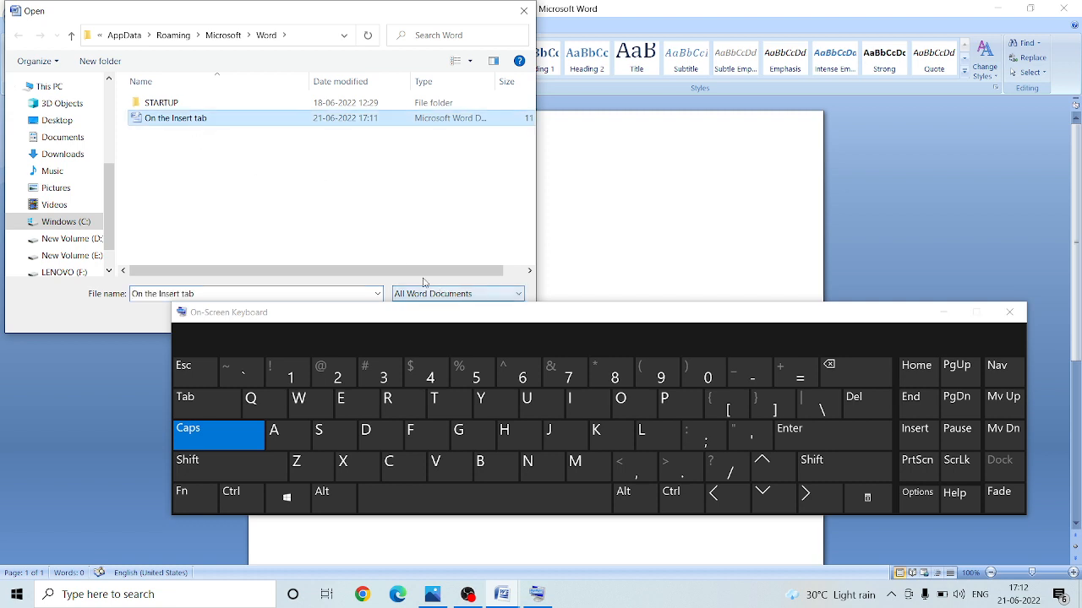
pyautogui.moveTo(466, 309); pyautogui.dragTo(467, 379)
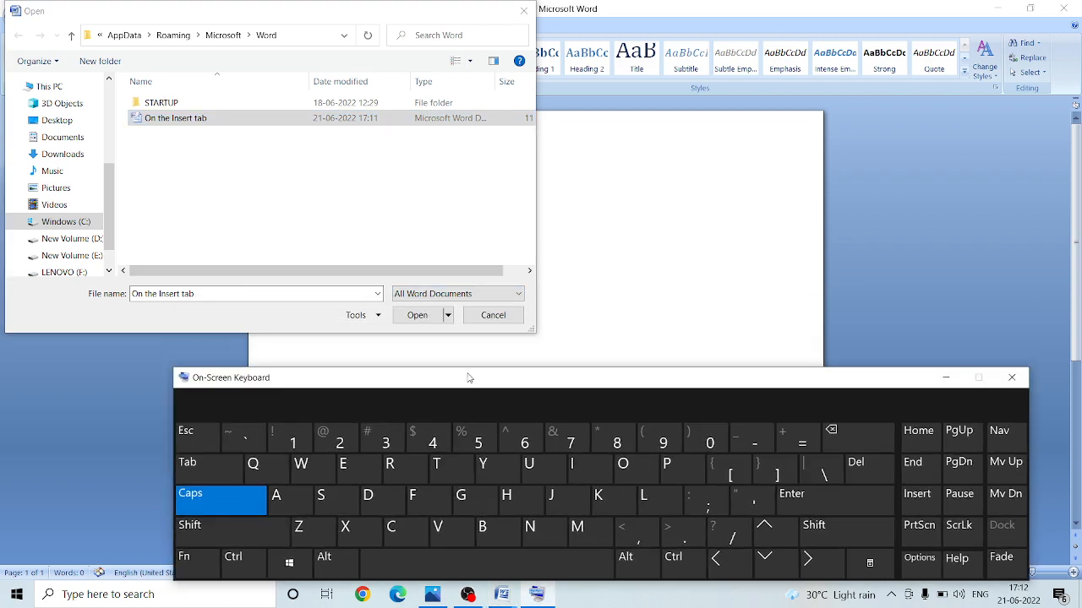
pyautogui.click(418, 315)
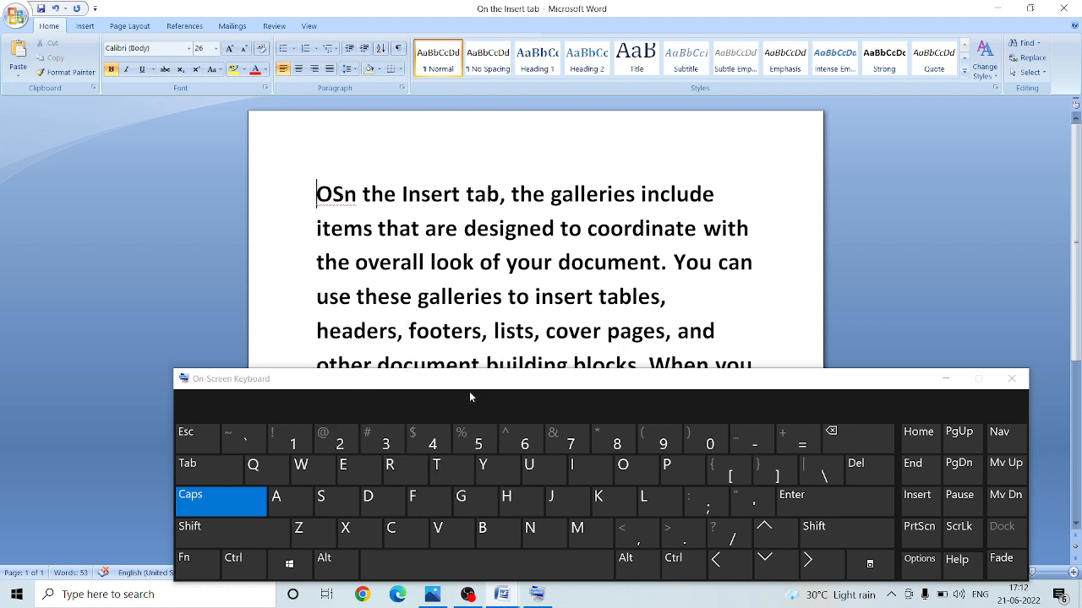
# - Bring up the Print dialog for the document and move the on-screen keyboard clear of its settings
pyautogui.moveTo(459, 384); pyautogui.dragTo(414, 288)
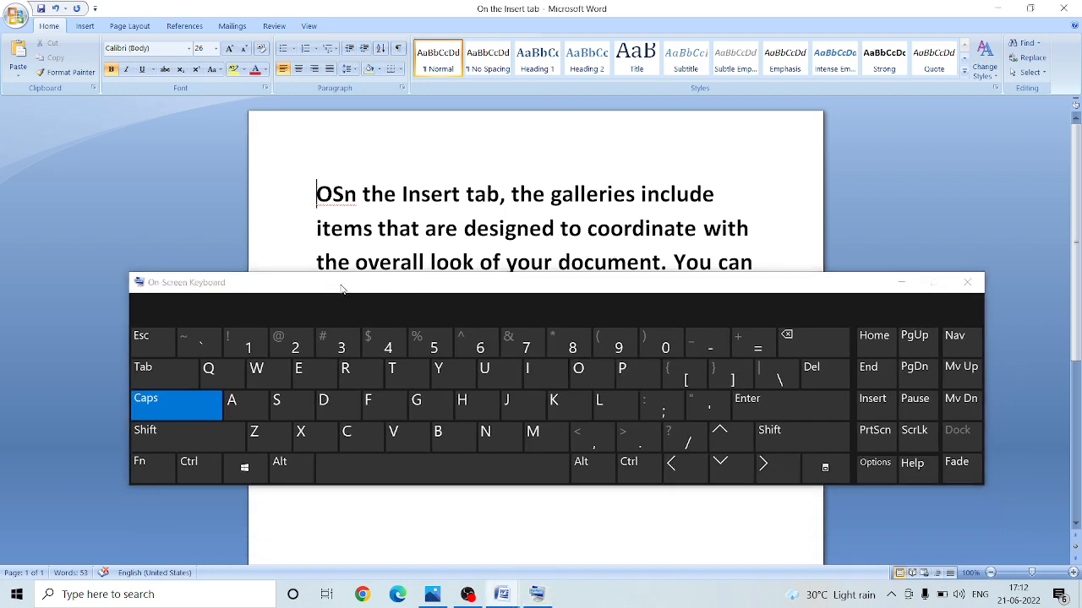
pyautogui.moveTo(342, 289); pyautogui.dragTo(357, 444)
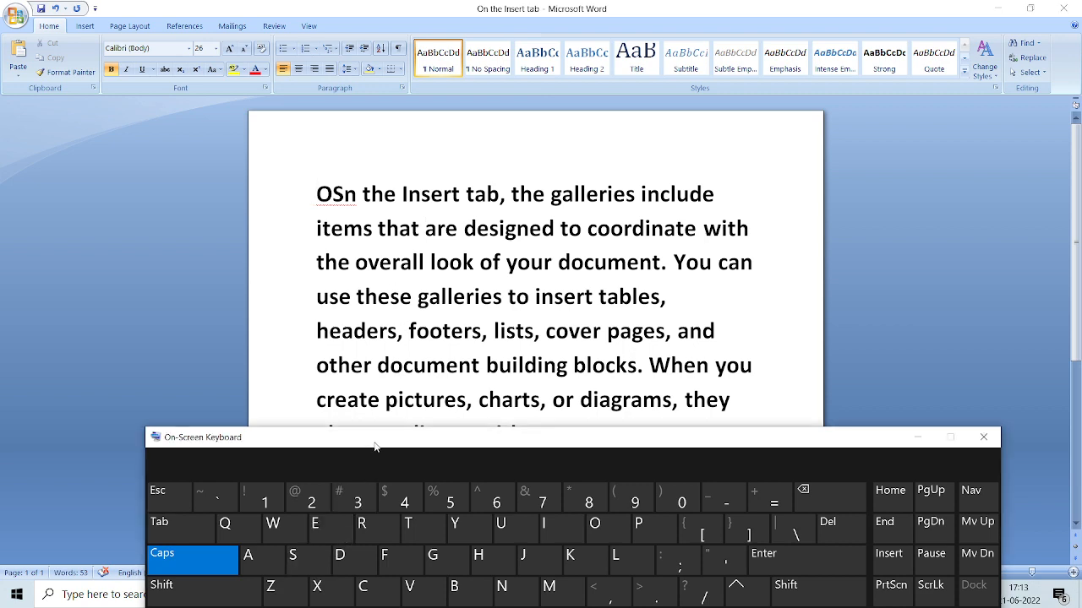
pyautogui.moveTo(372, 438); pyautogui.dragTo(368, 295)
pyautogui.press('ctrl')
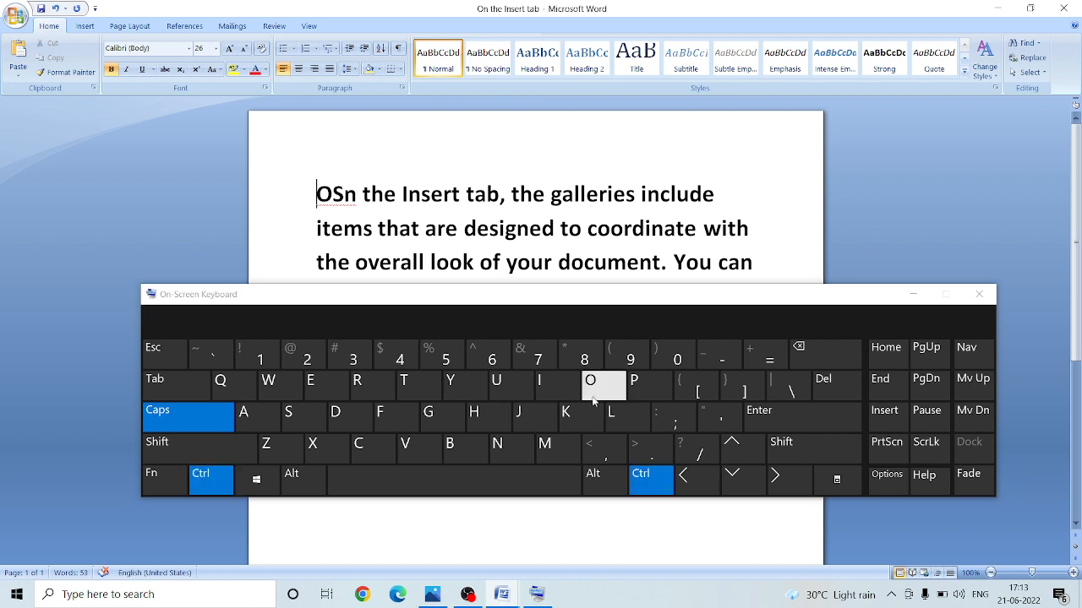
pyautogui.click(642, 389)
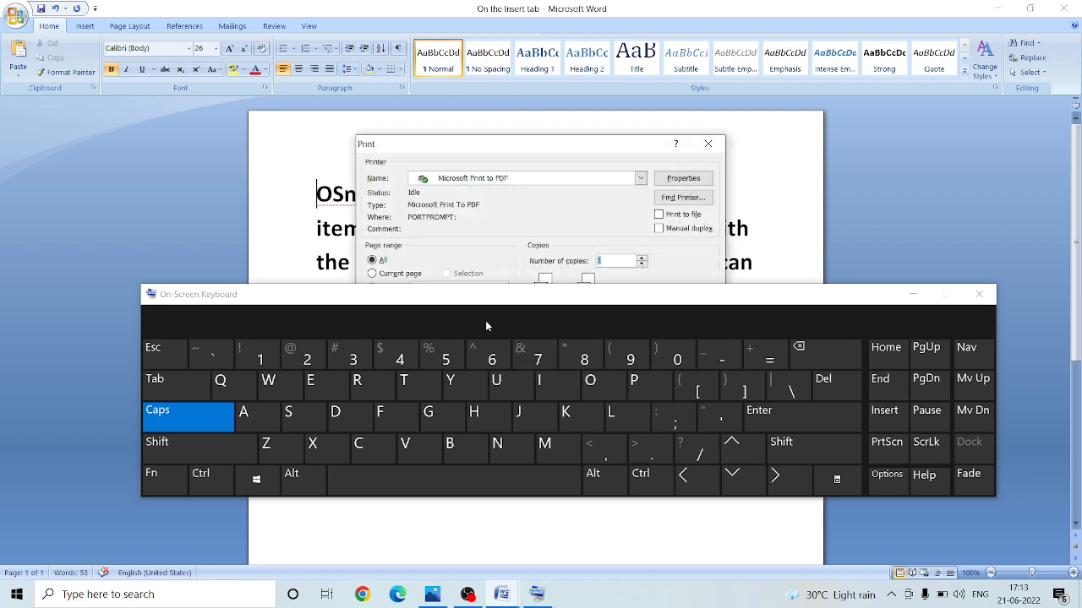
pyautogui.moveTo(473, 299); pyautogui.dragTo(476, 443)
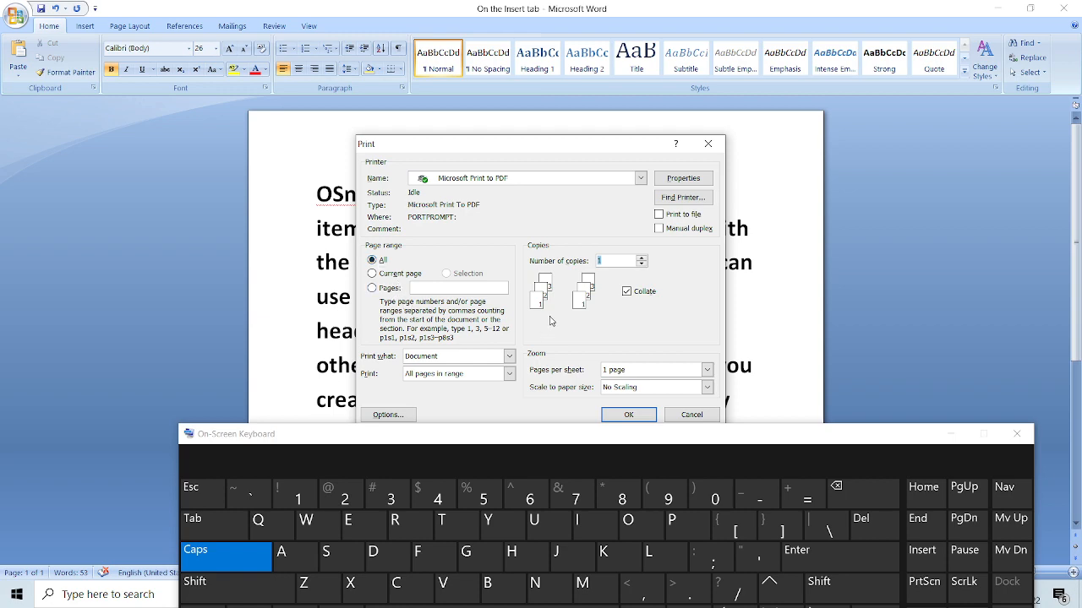
pyautogui.moveTo(626, 445)
pyautogui.mouseDown()
pyautogui.moveTo(636, 501)
pyautogui.moveTo(624, 460)
pyautogui.mouseUp()
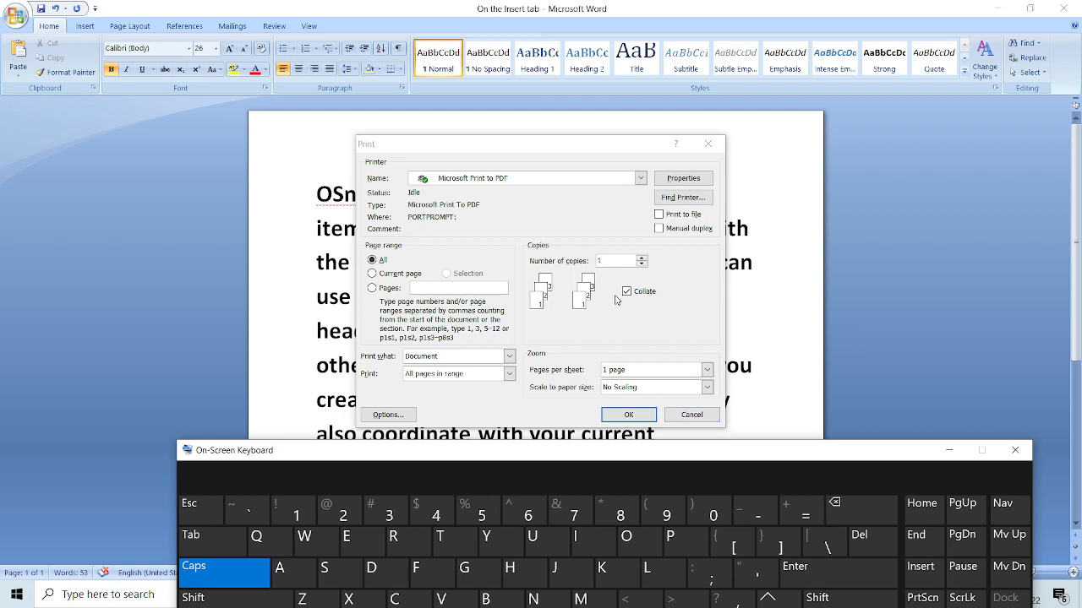
# - Review the pages-per-sheet choices, keeping 1 page, and cancel the Print dialog without printing
pyautogui.click(708, 371)
pyautogui.click(708, 372)
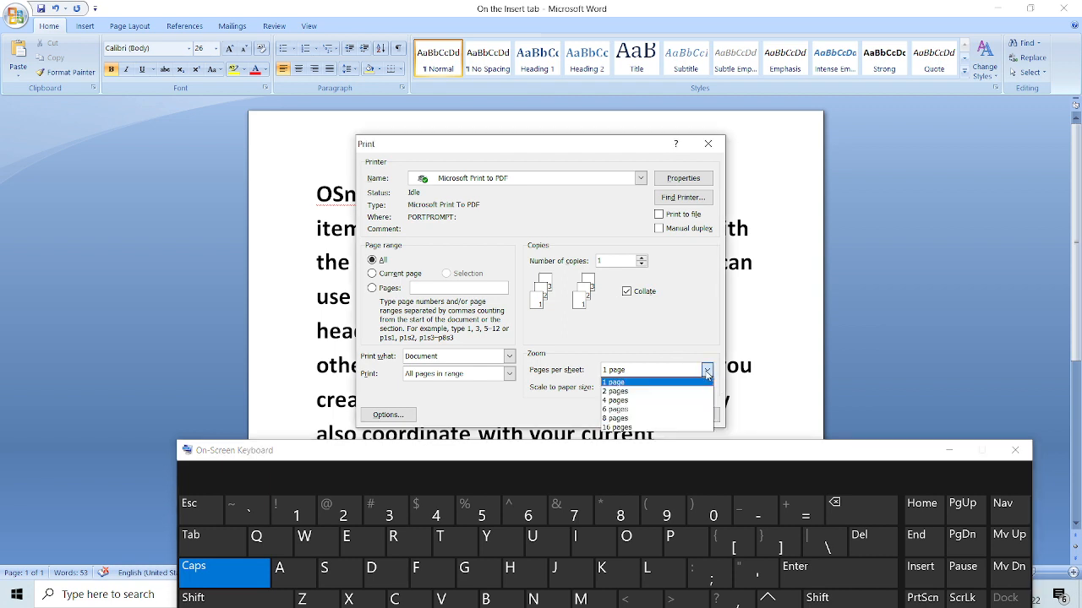
pyautogui.click(708, 375)
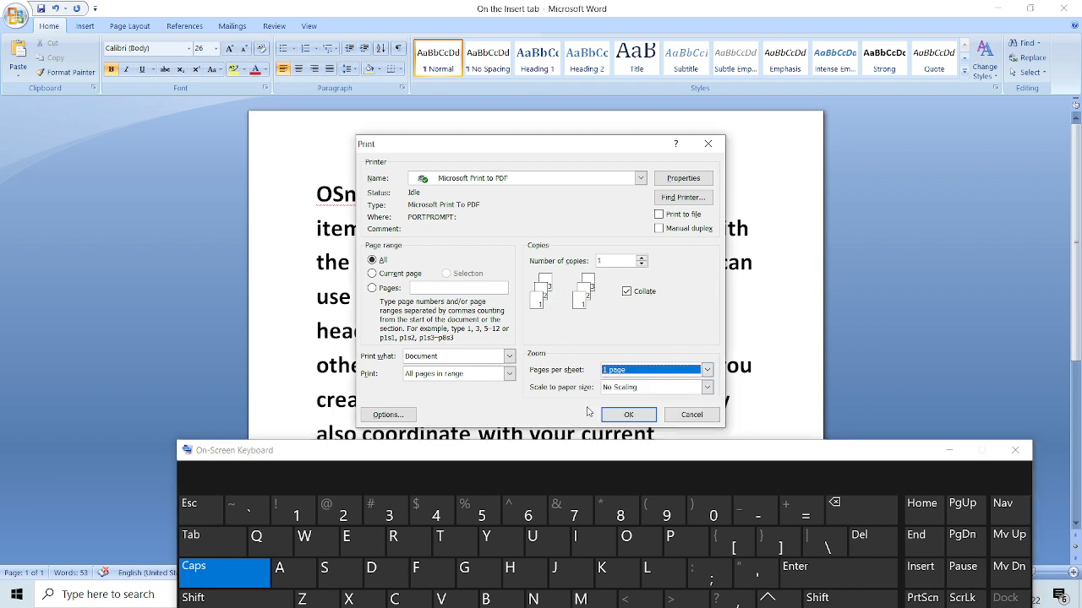
pyautogui.click(681, 412)
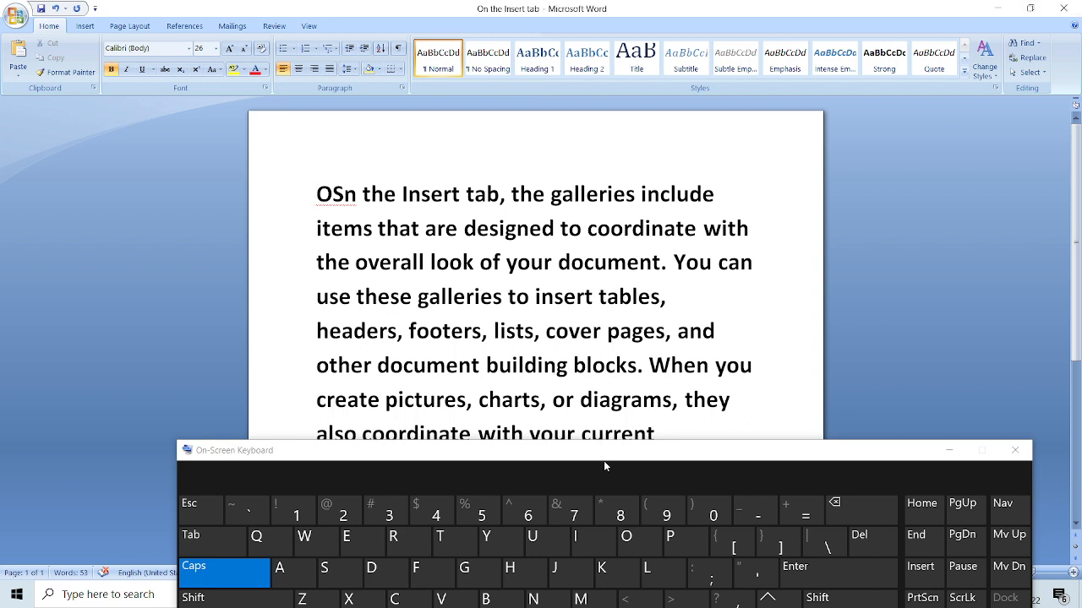
# - Place the cursor at the start of the paragraph and increase its left indent by six levels
pyautogui.moveTo(604, 468); pyautogui.dragTo(592, 566)
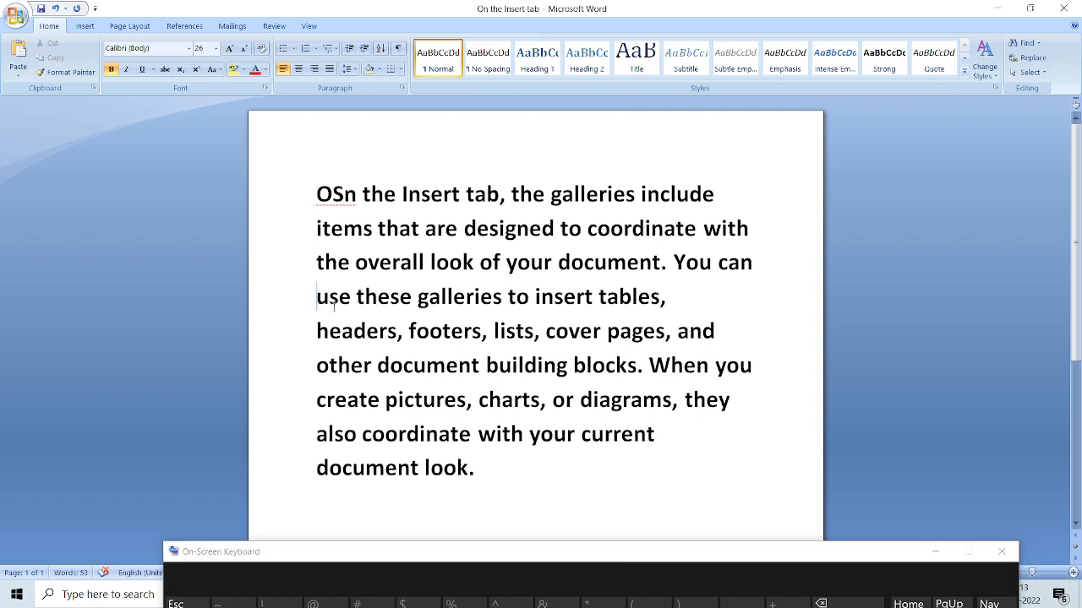
pyautogui.moveTo(333, 306); pyautogui.dragTo(467, 402)
pyautogui.click(314, 197)
pyautogui.hotkey('ctrl', 'm')
pyautogui.hotkey('ctrl', 'm')
pyautogui.hotkey('ctrl', 'm')
pyautogui.hotkey('ctrl', 'm')
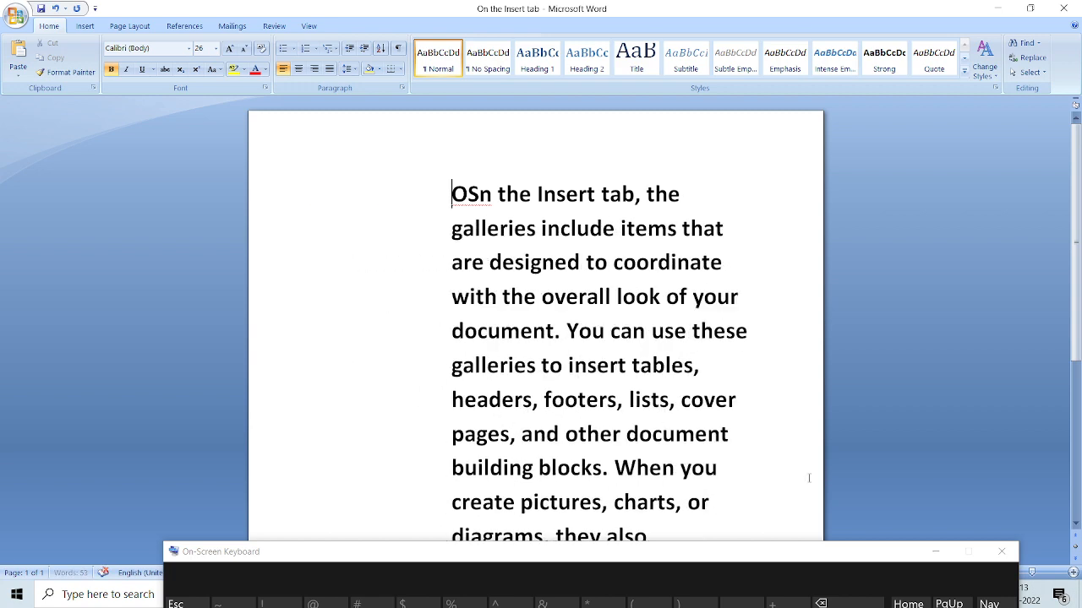
pyautogui.hotkey('ctrl', 'm')
pyautogui.press('Tab')
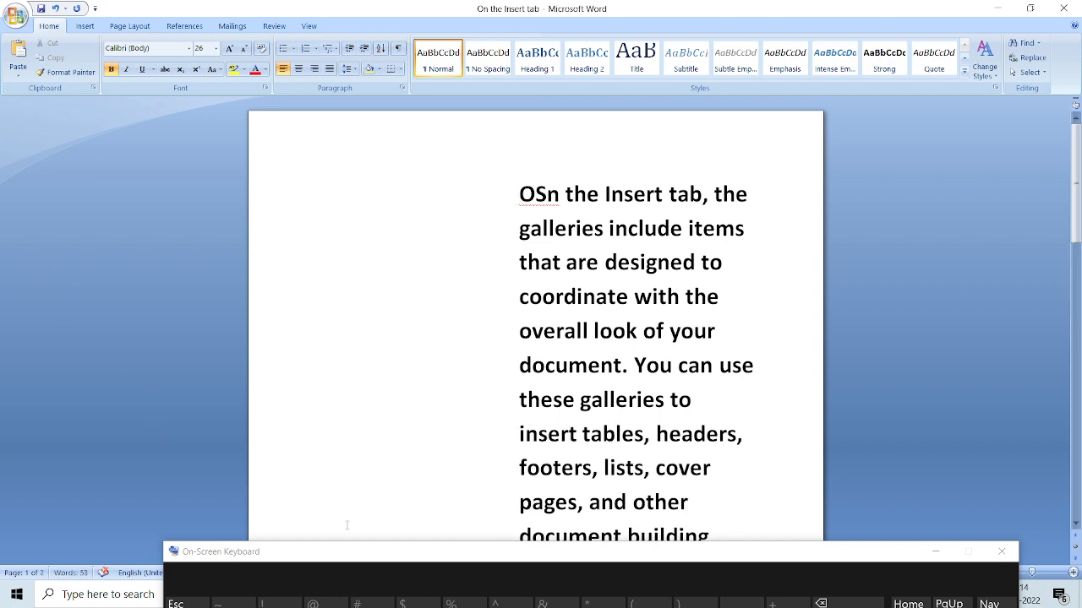
# - Increase the paragraph's left indent by two more levels using the on-screen keyboard, and reset the paragraph formatting to remove all indentation
pyautogui.moveTo(382, 553); pyautogui.dragTo(465, 361)
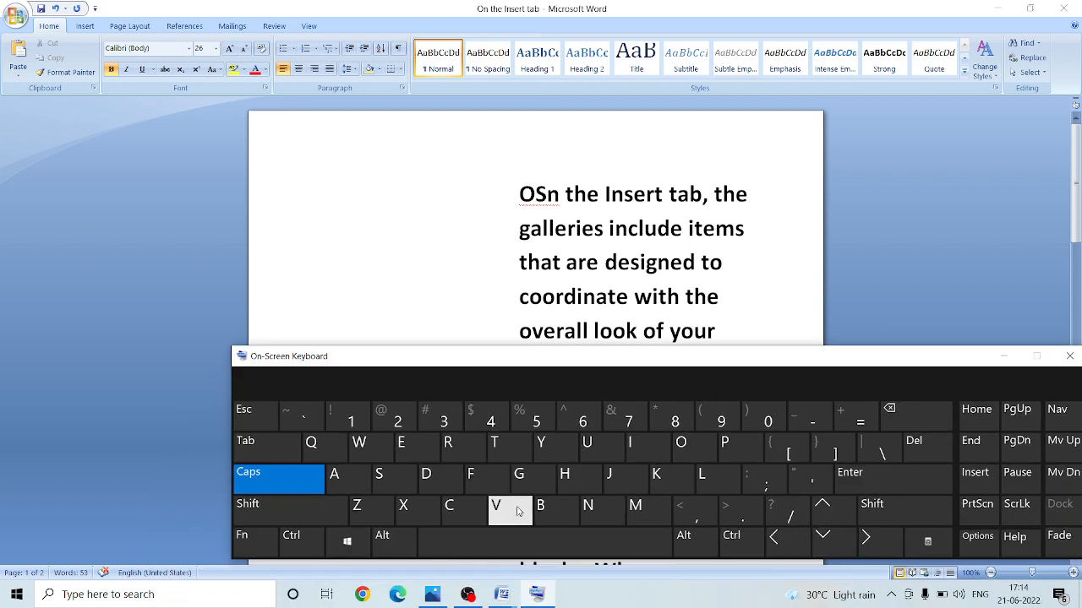
pyautogui.press('ctrl')
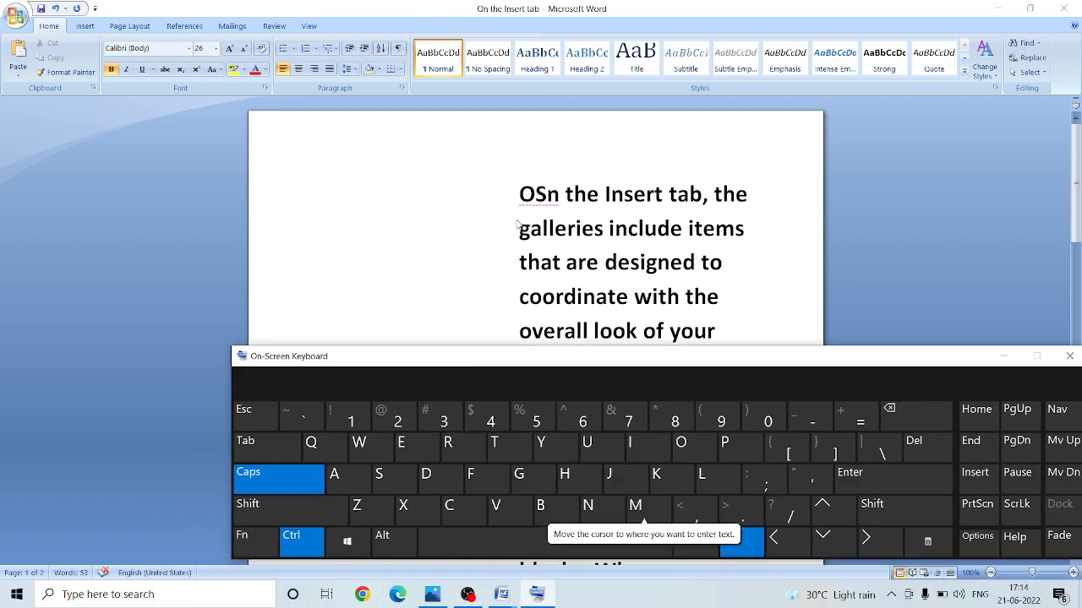
pyautogui.click(639, 510)
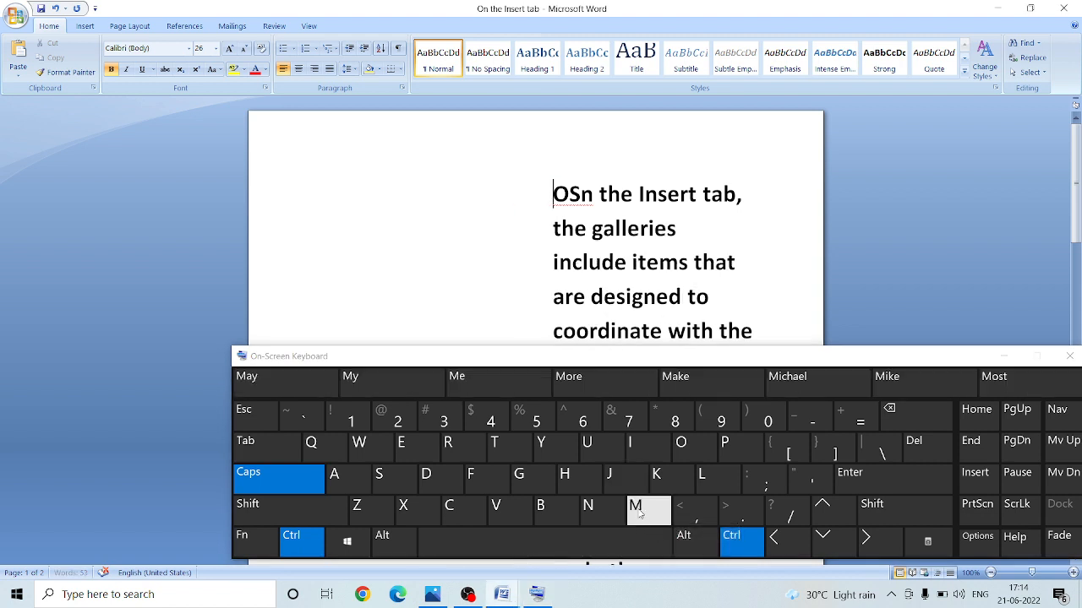
pyautogui.click(639, 510)
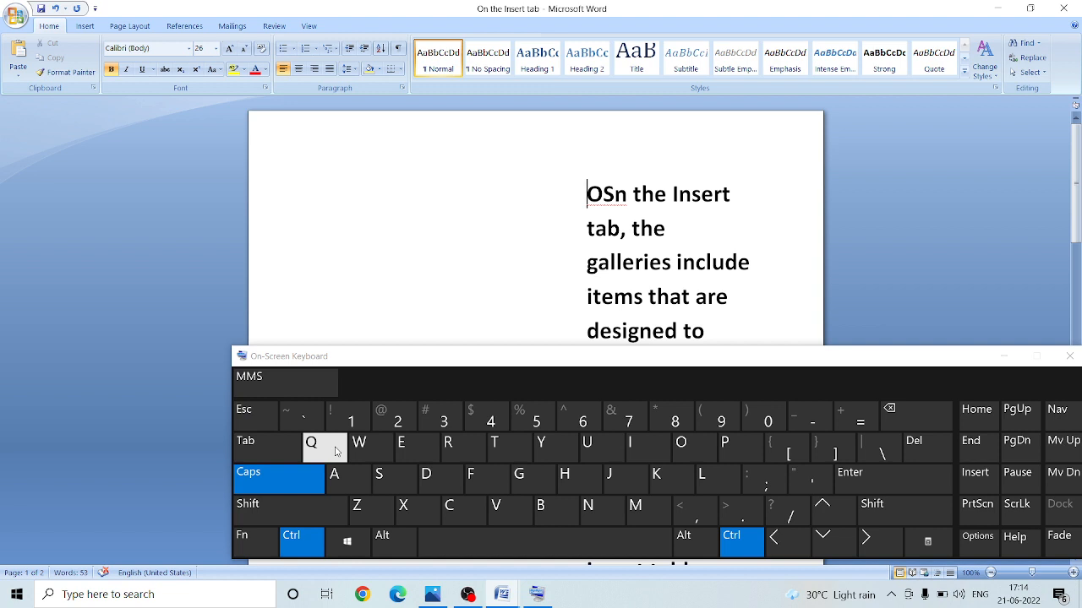
pyautogui.click(336, 452)
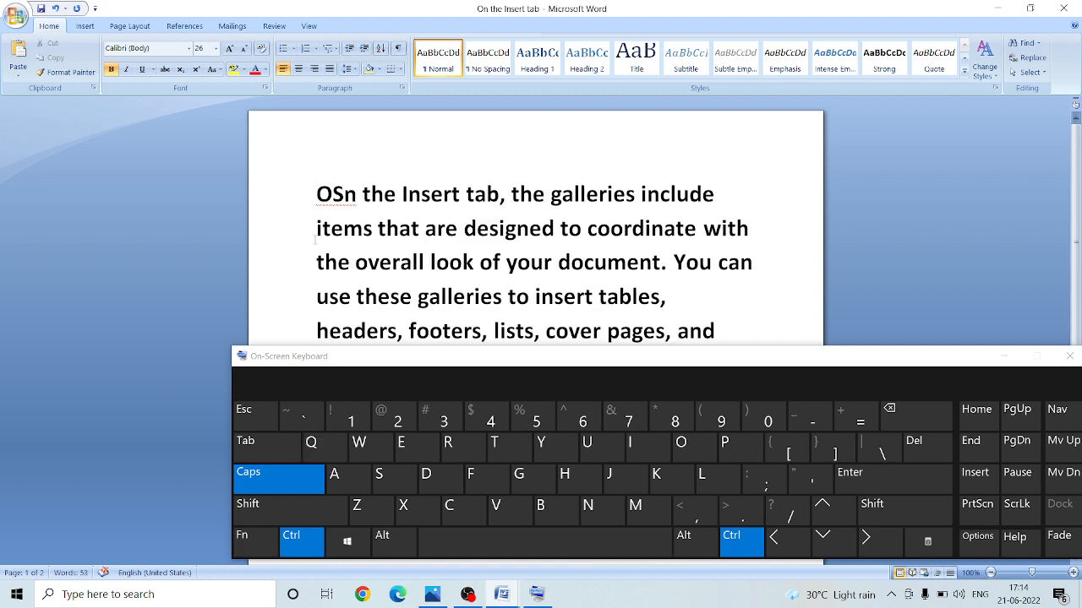
# - Indent the paragraph by six levels using the on-screen keyboard and clear the whole indent in one reset
pyautogui.click(507, 507)
pyautogui.click(742, 537)
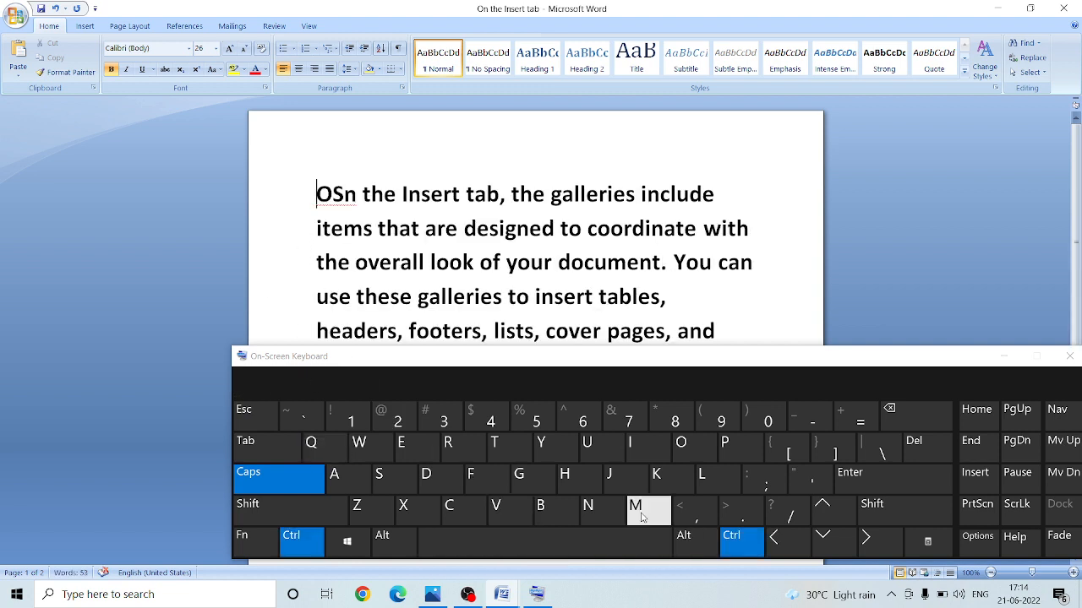
pyautogui.click(640, 516)
pyautogui.click(640, 515)
pyautogui.click(641, 516)
pyautogui.click(640, 515)
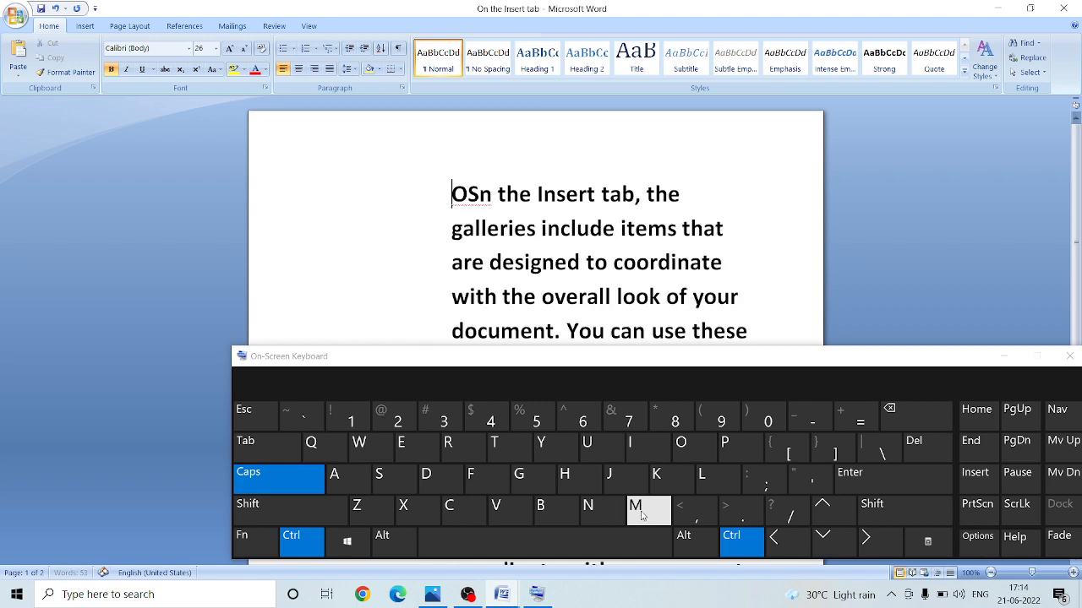
pyautogui.click(641, 516)
pyautogui.click(641, 516)
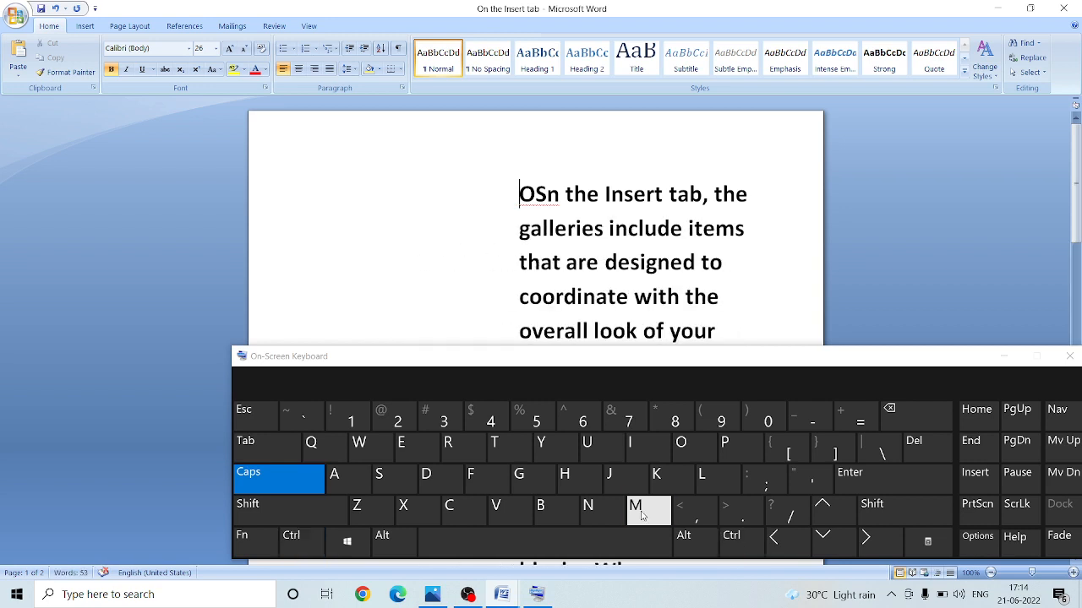
pyautogui.click(296, 540)
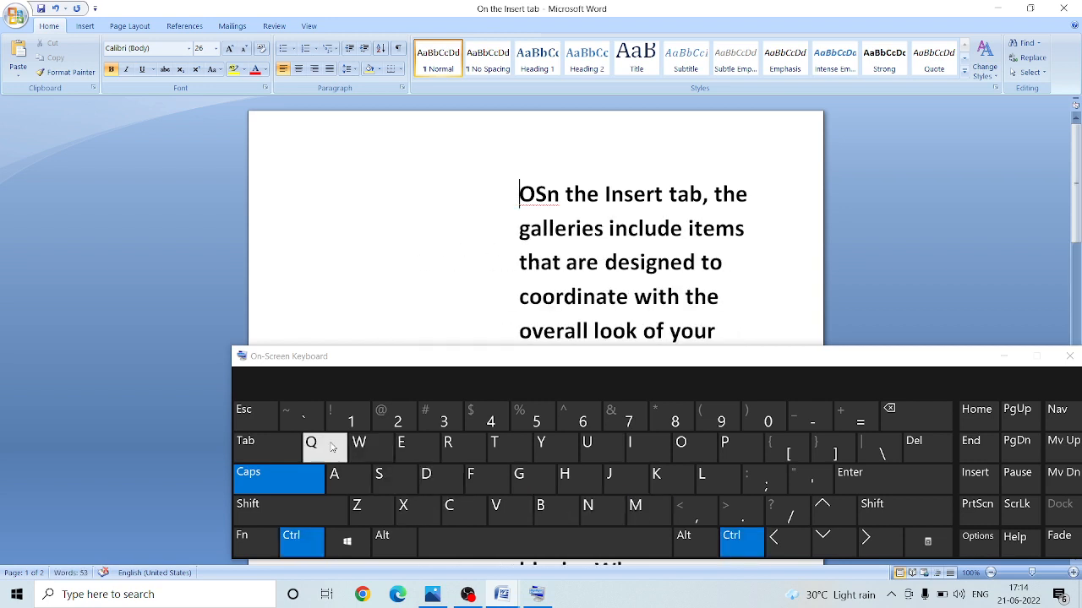
pyautogui.click(332, 447)
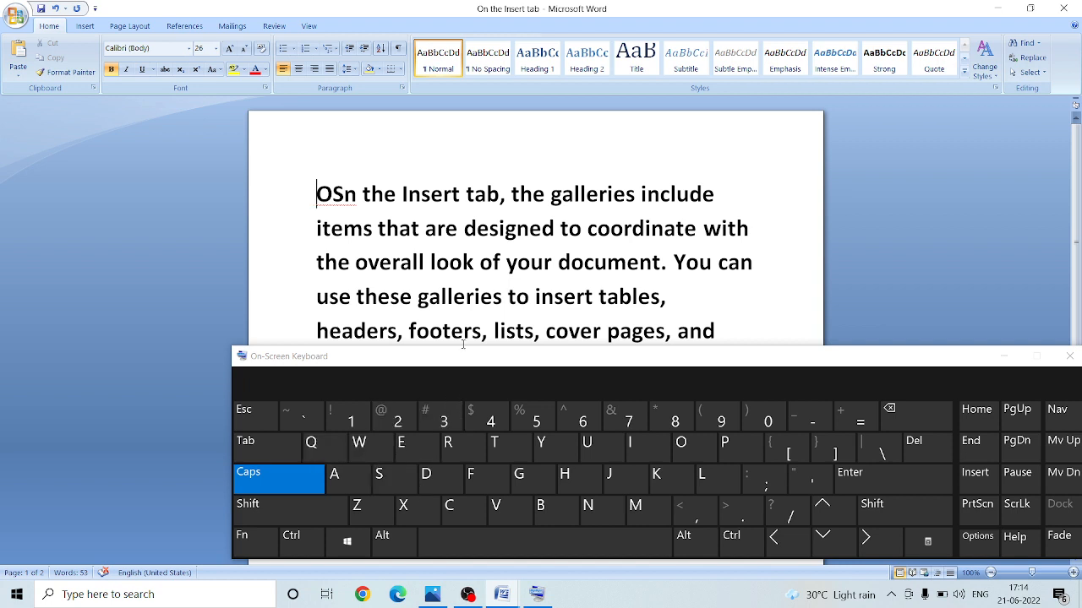
# - Select the paragraph's text from its beginning through the seventh line and align it to the right
pyautogui.moveTo(463, 355); pyautogui.dragTo(375, 454)
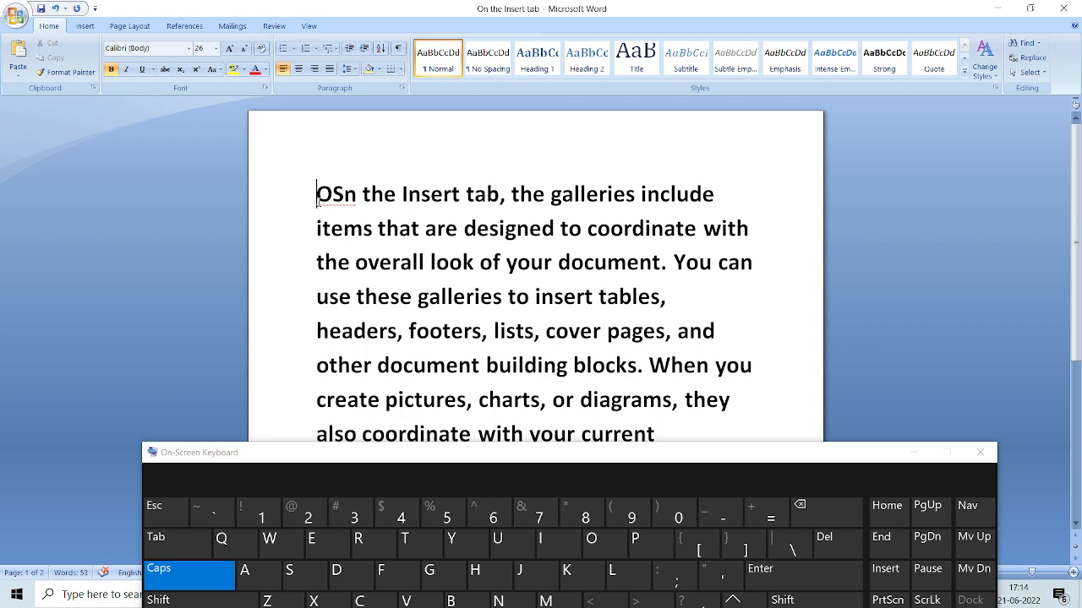
pyautogui.moveTo(317, 194); pyautogui.dragTo(712, 411)
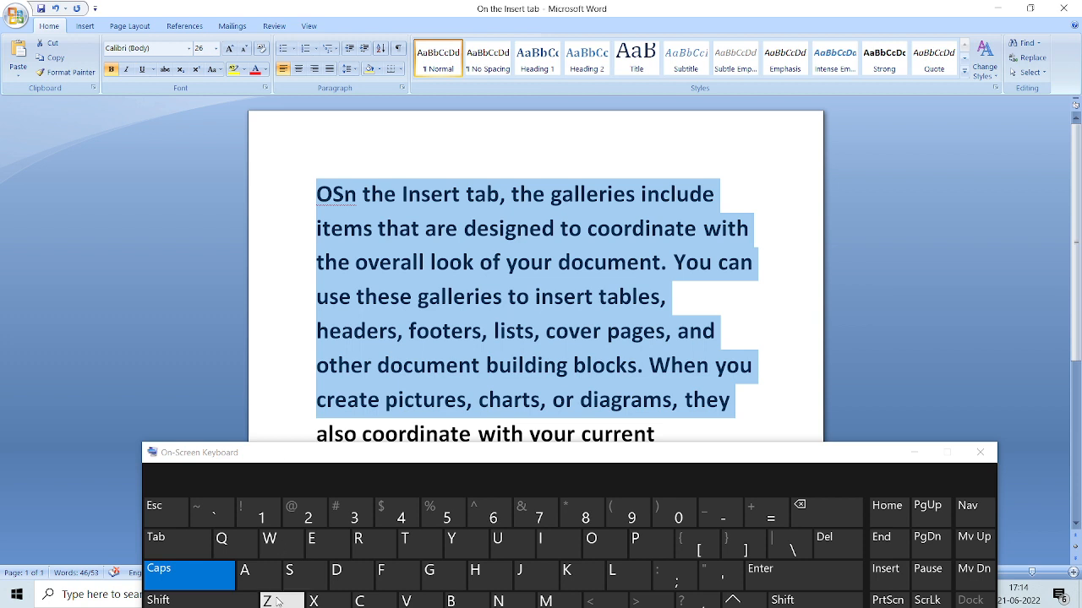
pyautogui.click(366, 545)
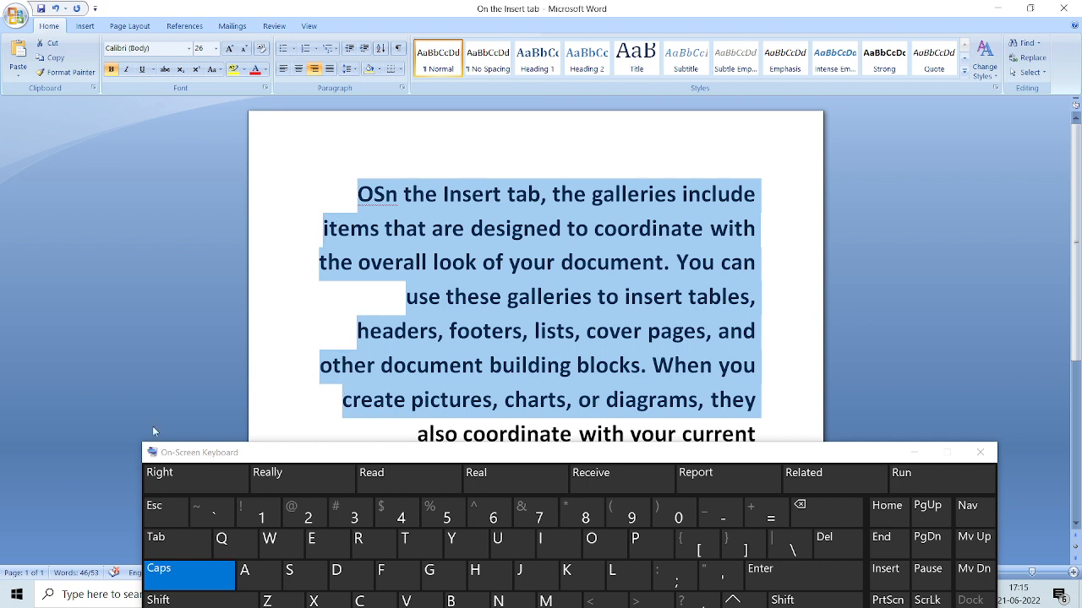
pyautogui.click(628, 572)
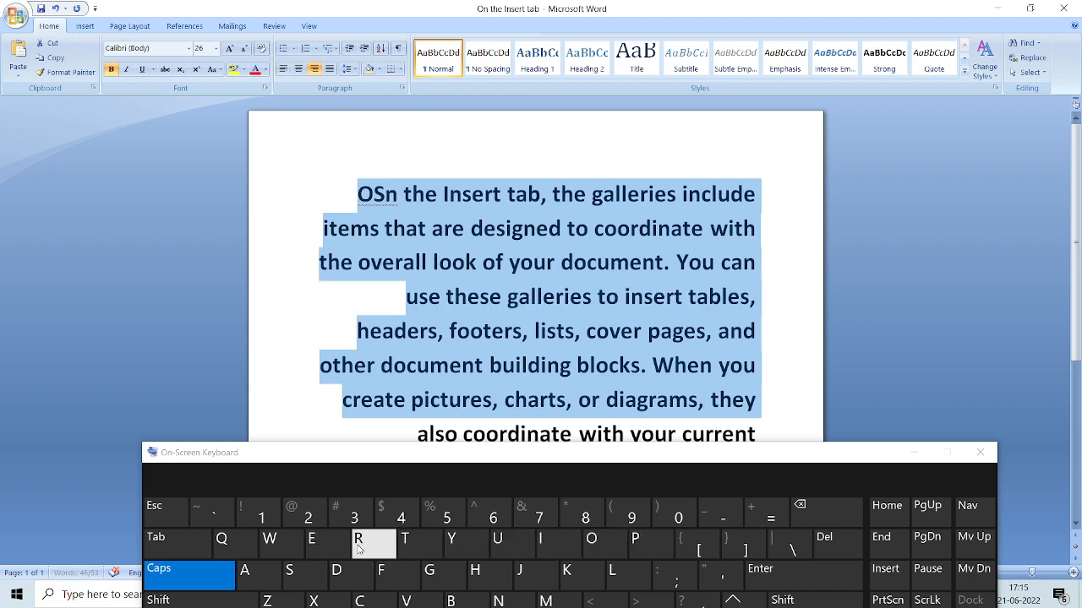
pyautogui.hotkey('ctrl', 'r')
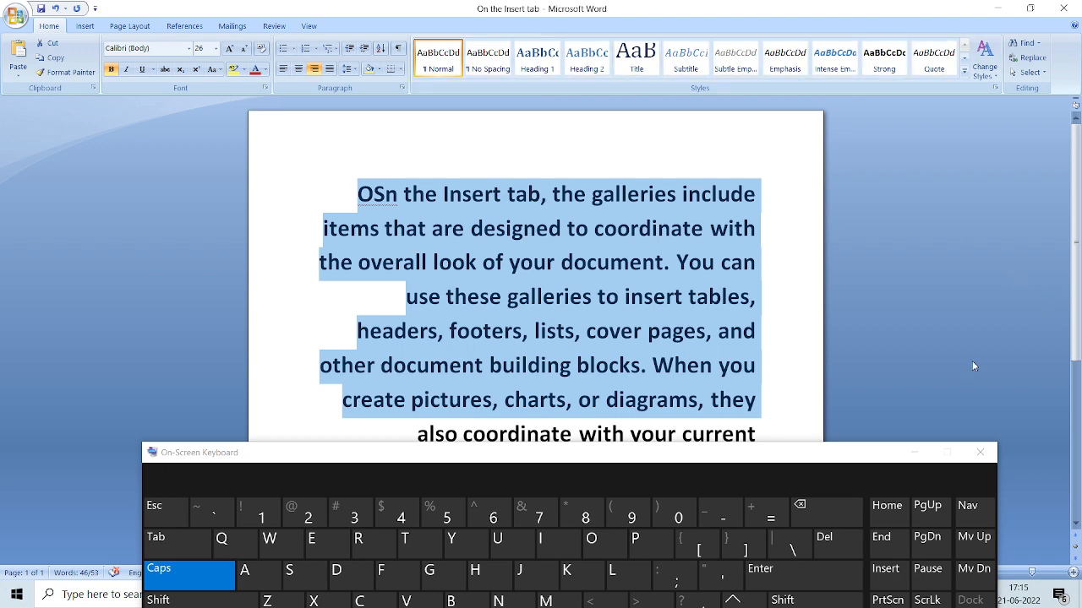
# - Deselect the text, move the on-screen keyboard out of the way and align the paragraph to the left
pyautogui.moveTo(826, 454); pyautogui.dragTo(855, 518)
pyautogui.click(795, 479)
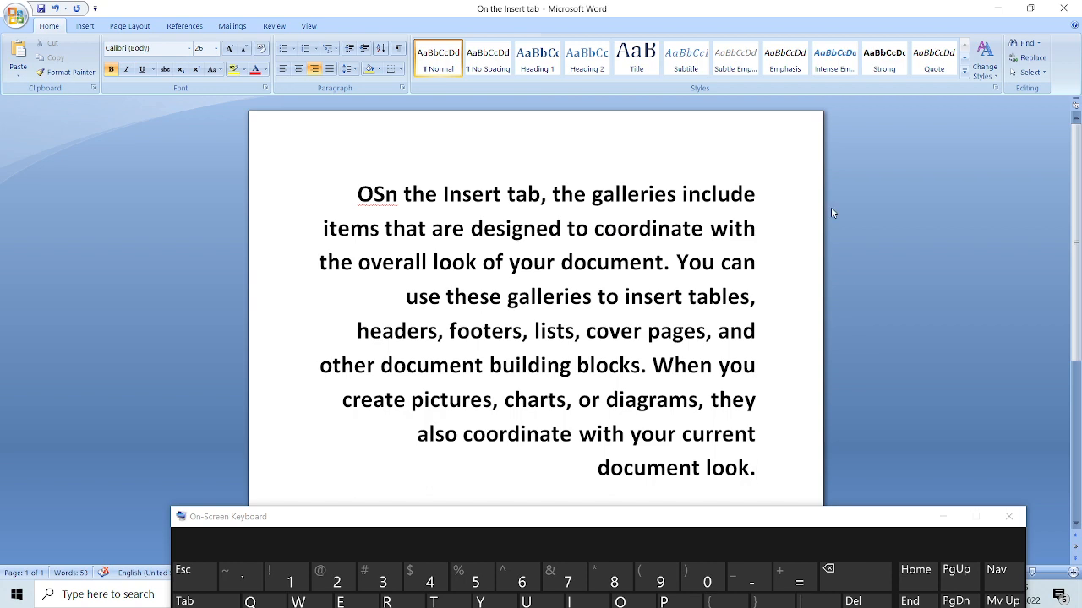
pyautogui.press('Return')
pyautogui.moveTo(600, 525); pyautogui.dragTo(1001, 153)
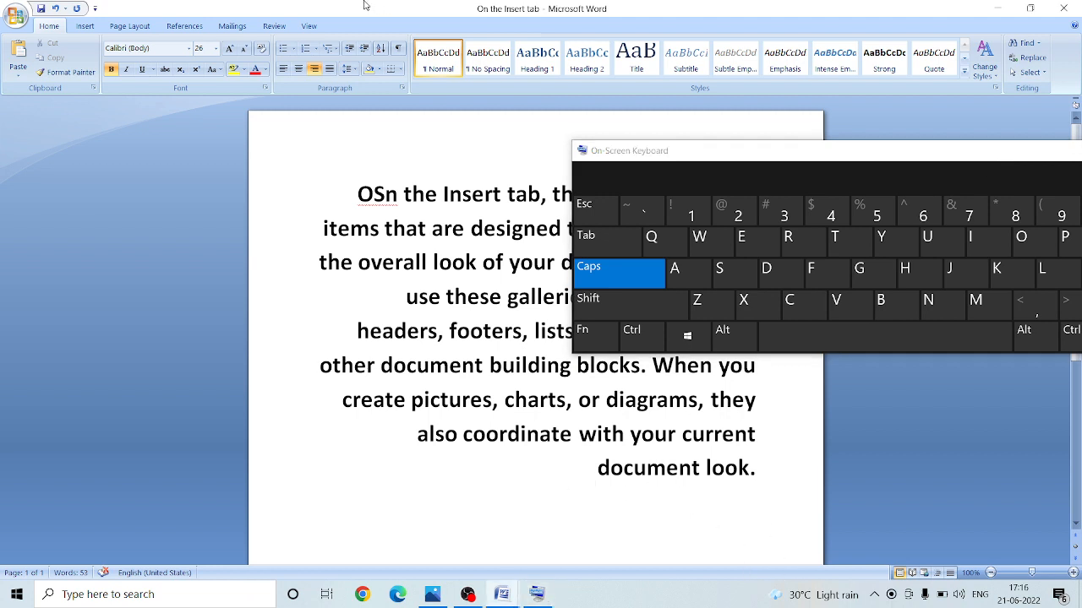
pyautogui.click(283, 68)
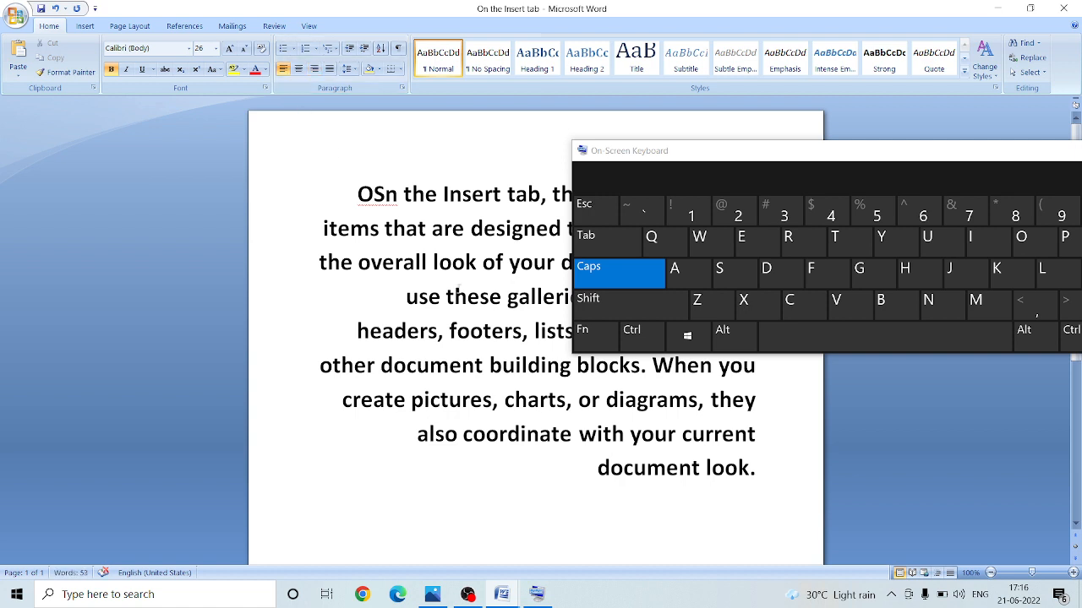
# - On the empty line below the paragraph, write a sentence in capitals: a first name followed by "IS A GOOD BOY."
pyautogui.write('R')
pyautogui.press('BackSpace')
pyautogui.write('GUDDU')
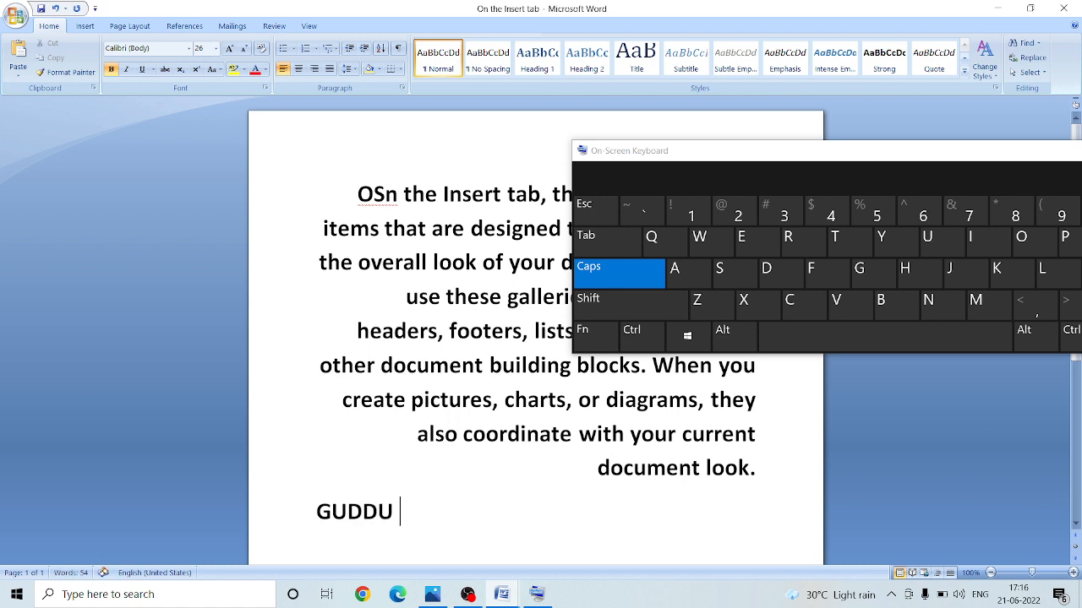
pyautogui.write(' IS A GOO')
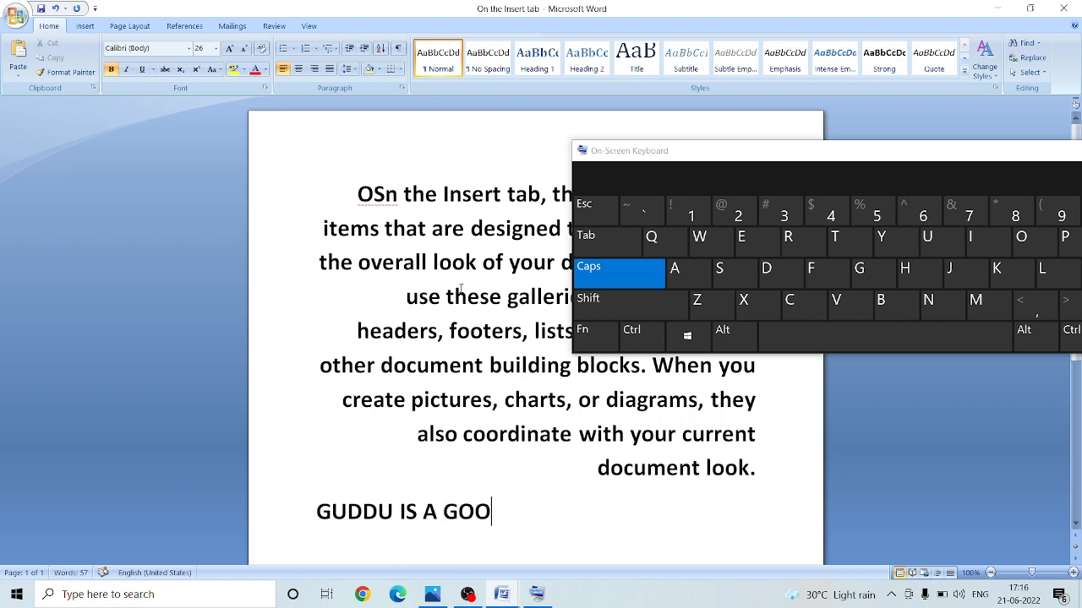
pyautogui.write('D BO')
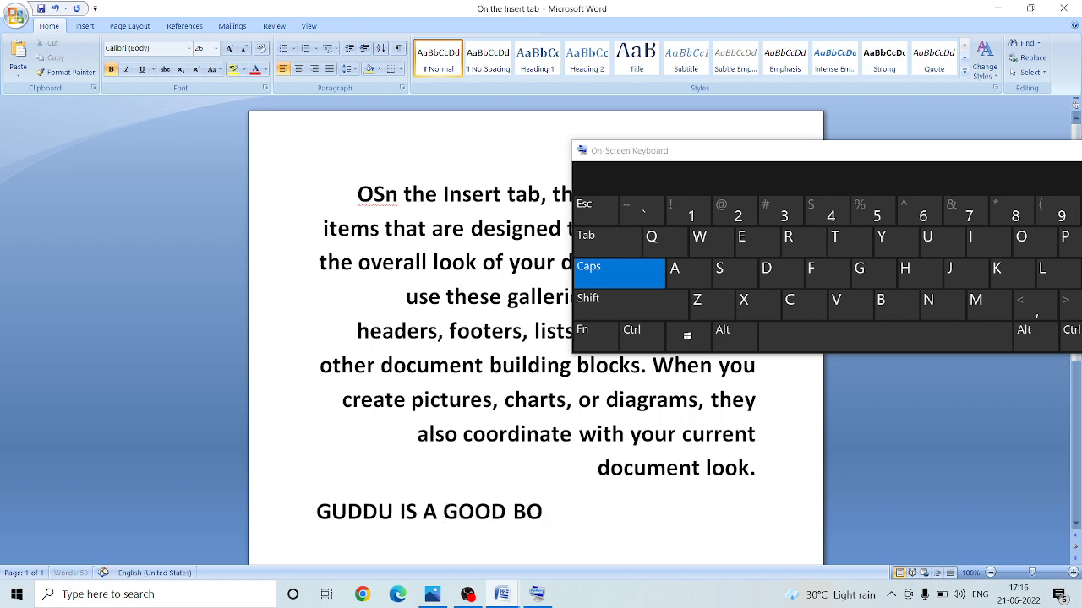
pyautogui.write('Y.')
# - Bring the on-screen keyboard fully into view and use it to save the On the Insert tab document twice
pyautogui.moveTo(786, 152); pyautogui.dragTo(504, 149)
pyautogui.click(359, 330)
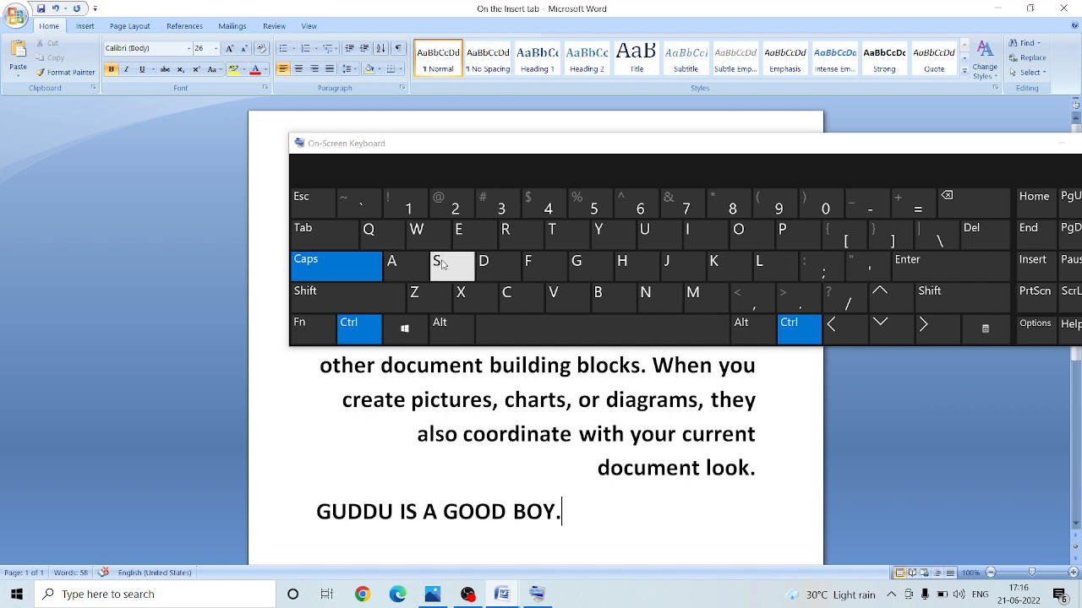
pyautogui.click(441, 265)
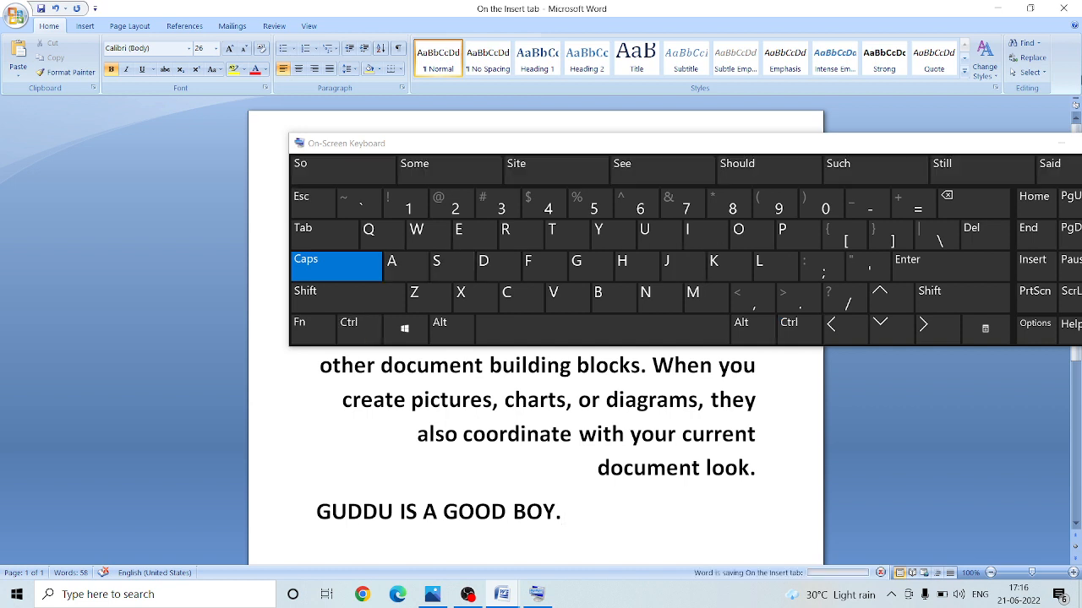
pyautogui.moveTo(891, 145); pyautogui.dragTo(712, 177)
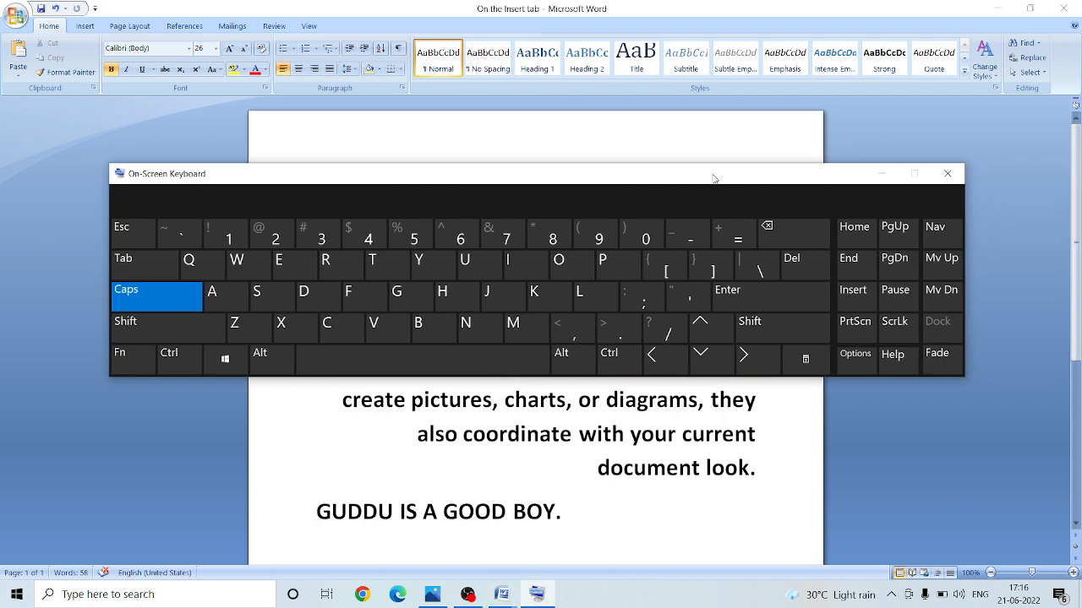
pyautogui.press('ctrl')
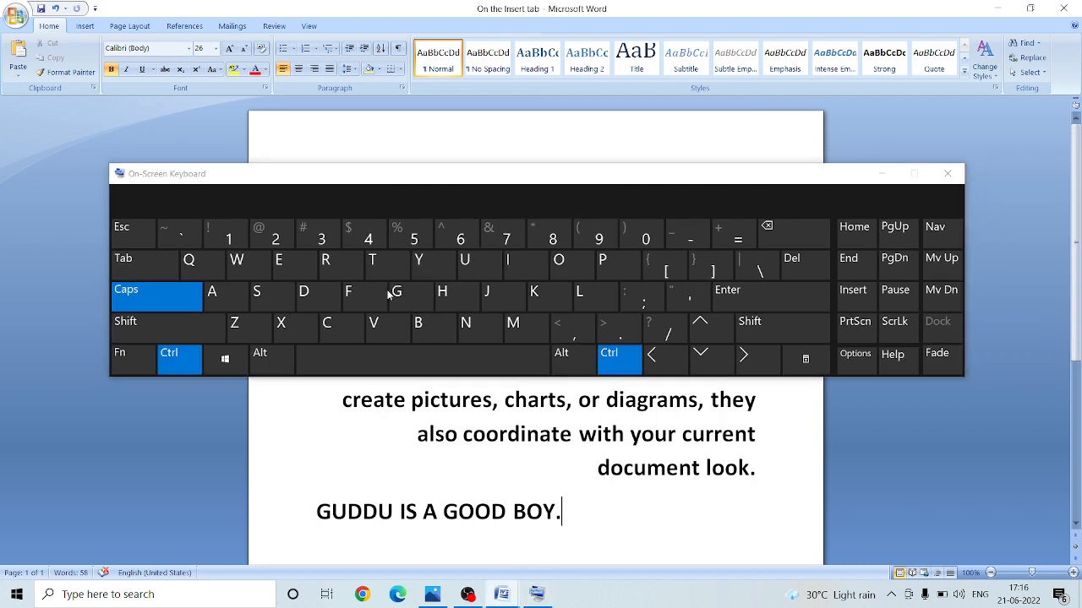
pyautogui.click(259, 304)
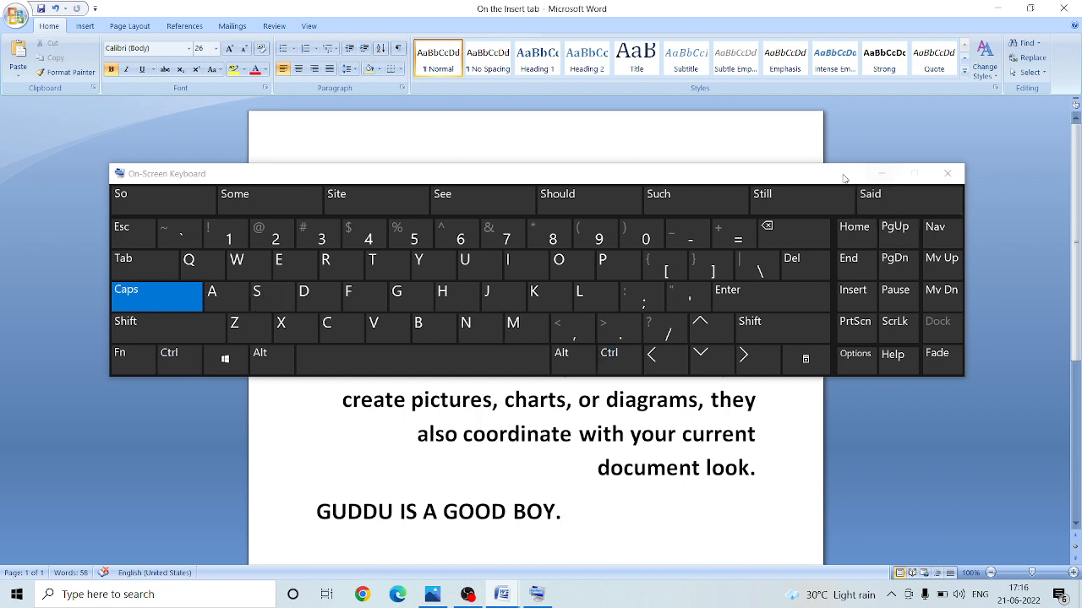
# - Move the on-screen keyboard below the upper part of the text and use it to create a new blank document
pyautogui.moveTo(813, 174); pyautogui.dragTo(949, 391)
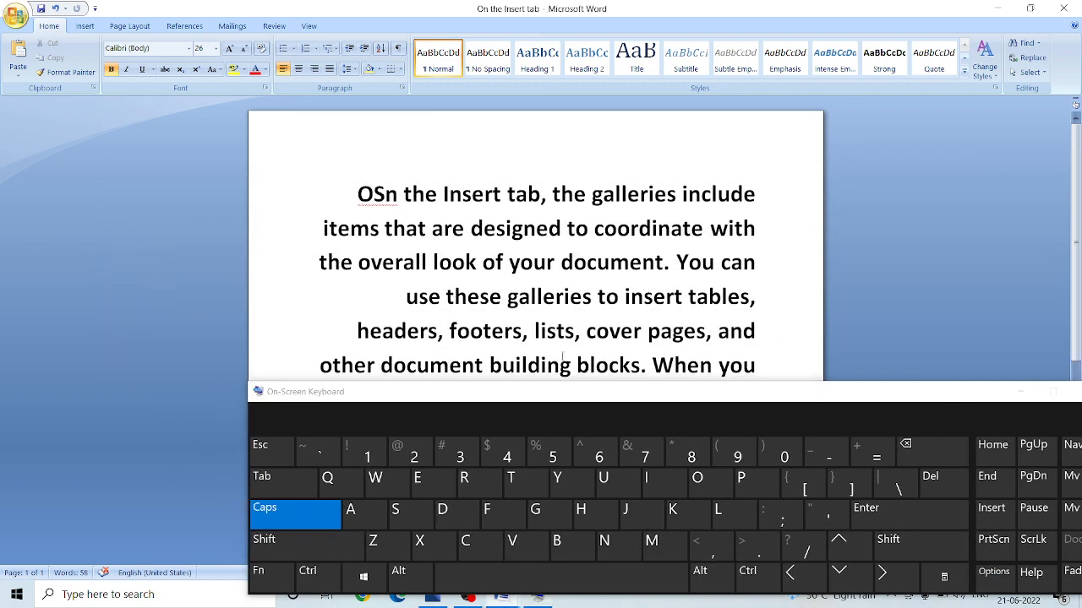
pyautogui.press('ctrl')
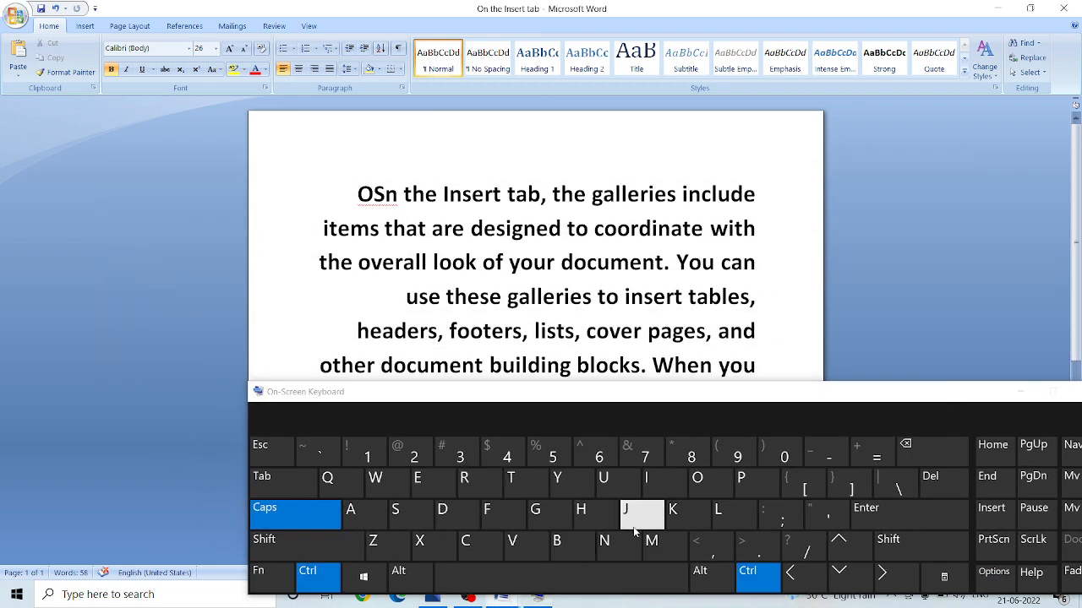
pyautogui.click(603, 542)
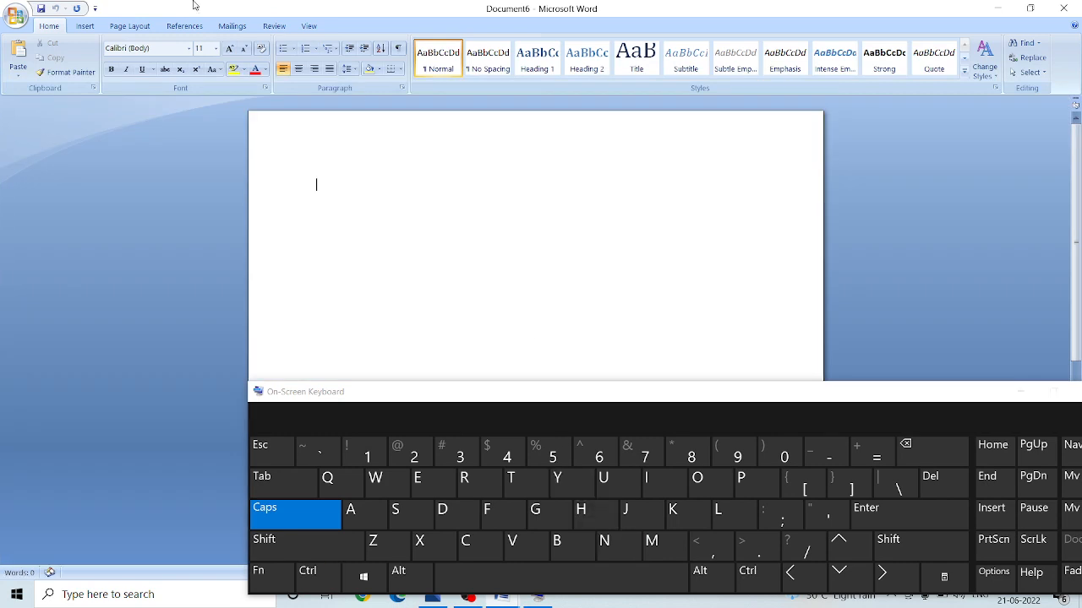
# - Open the saved file On the Insert tab and move the on-screen keyboard away to reveal its last line
pyautogui.click(748, 575)
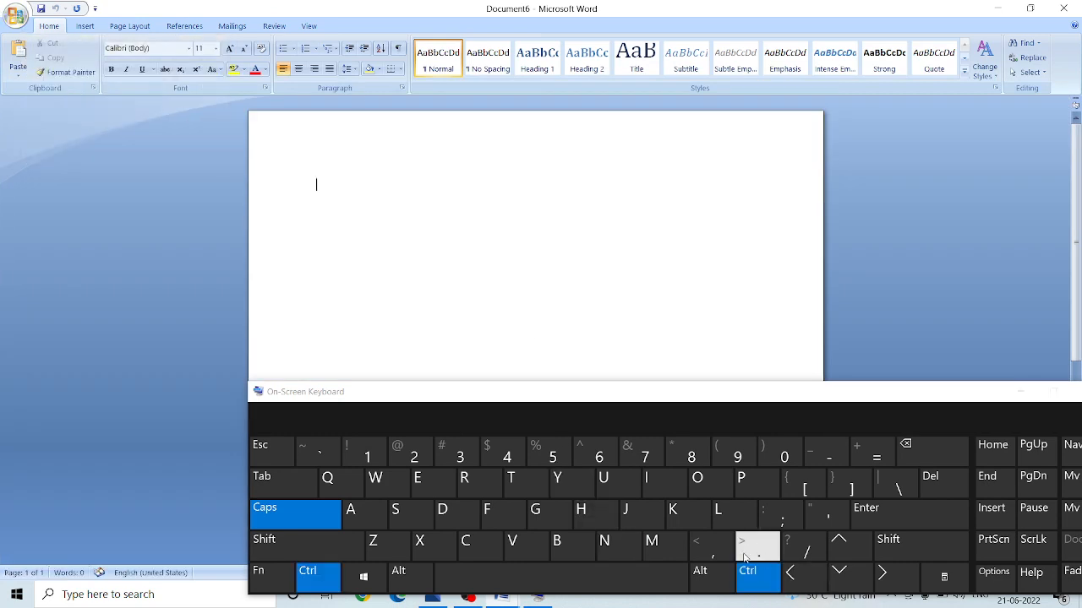
pyautogui.click(715, 494)
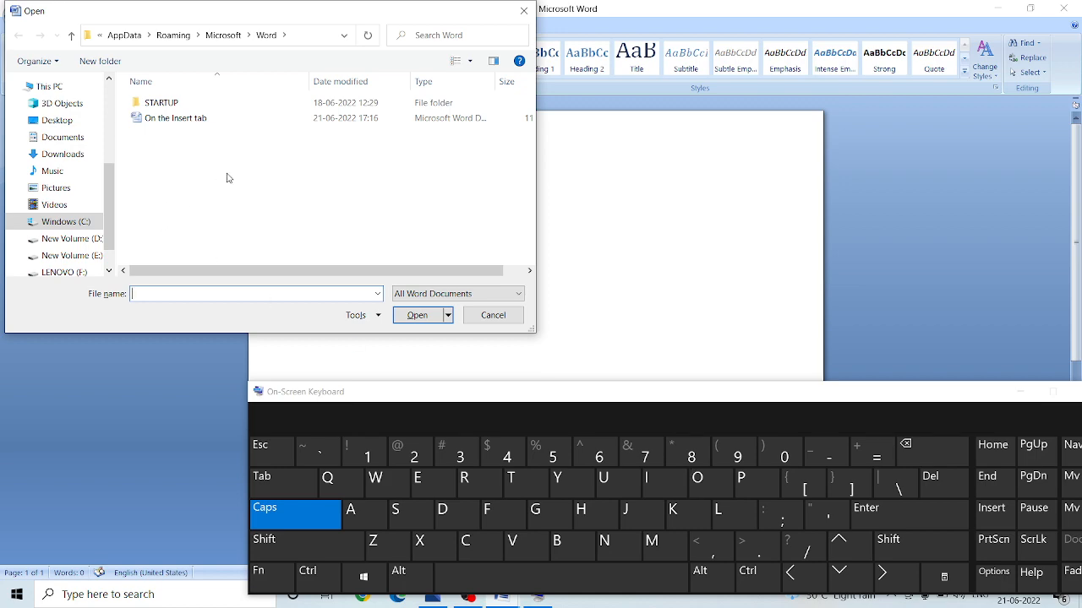
pyautogui.click(152, 120)
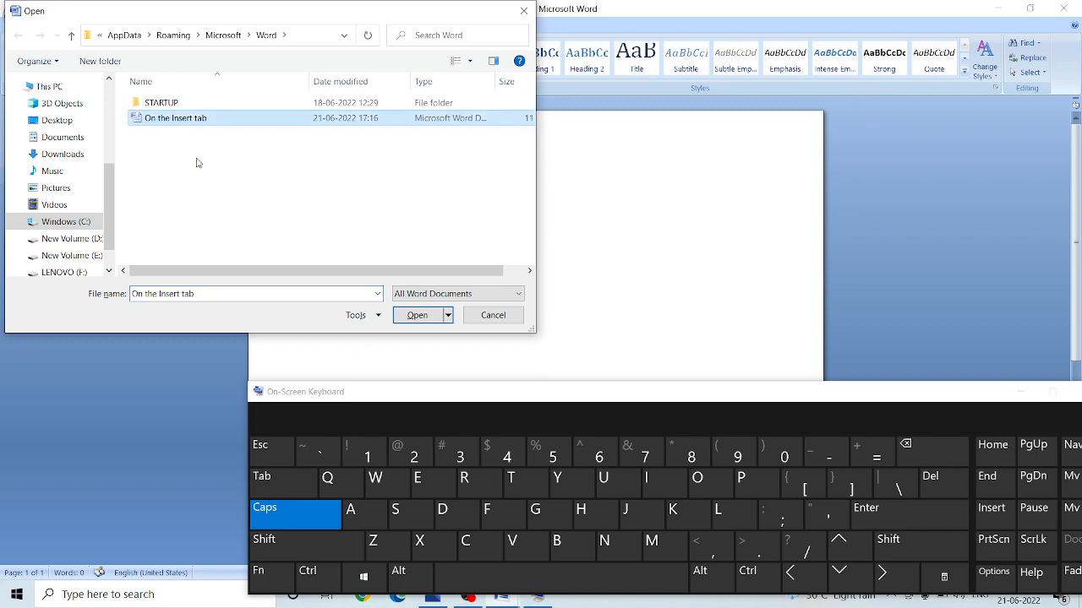
pyautogui.click(418, 316)
pyautogui.moveTo(579, 397); pyautogui.dragTo(580, 557)
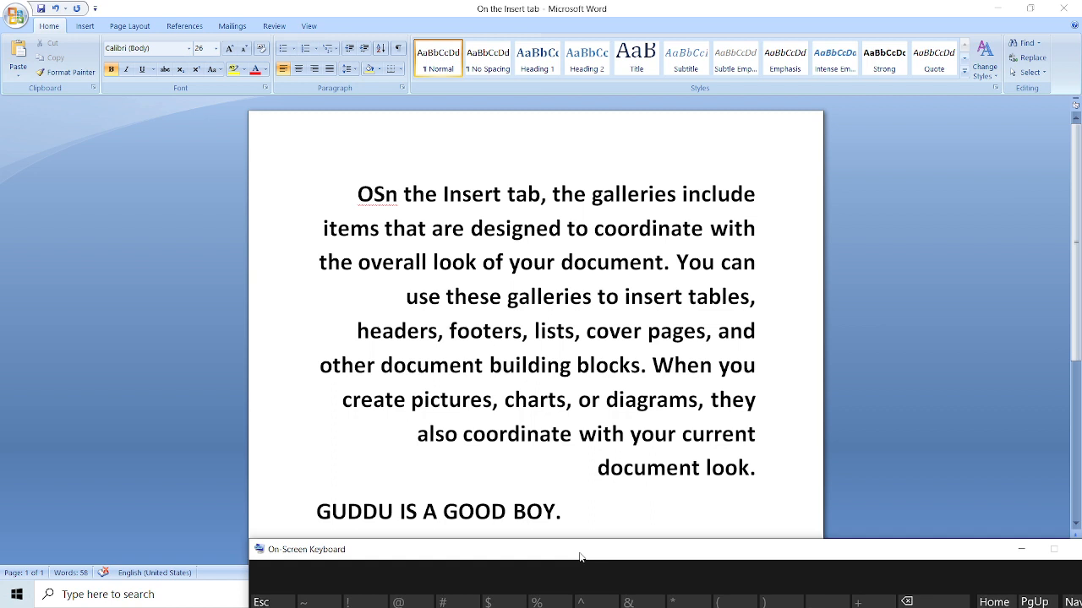
pyautogui.click(562, 511)
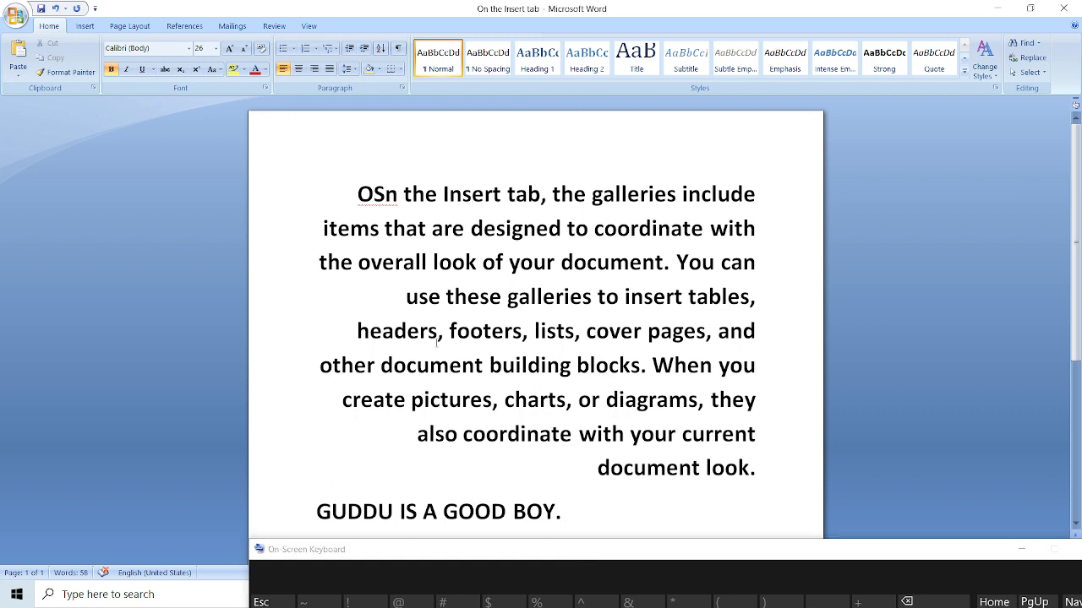
# - Bring the on-screen keyboard back into view and create two new blank documents with the New shortcut
pyautogui.click(549, 551)
pyautogui.moveTo(550, 551); pyautogui.dragTo(550, 361)
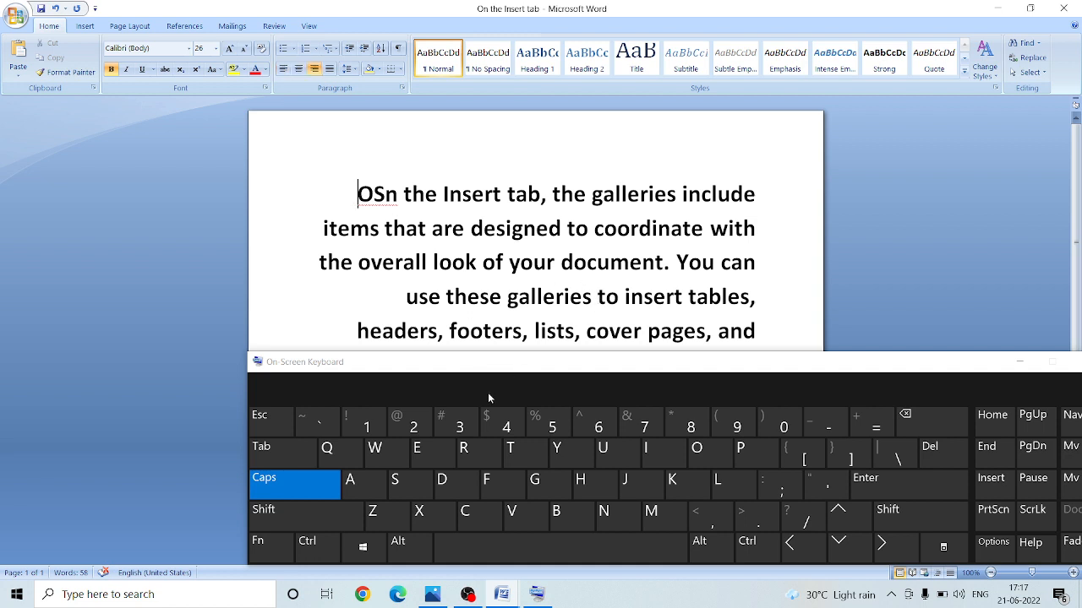
pyautogui.press('ctrl')
pyautogui.hotkey('ctrl', 'n')
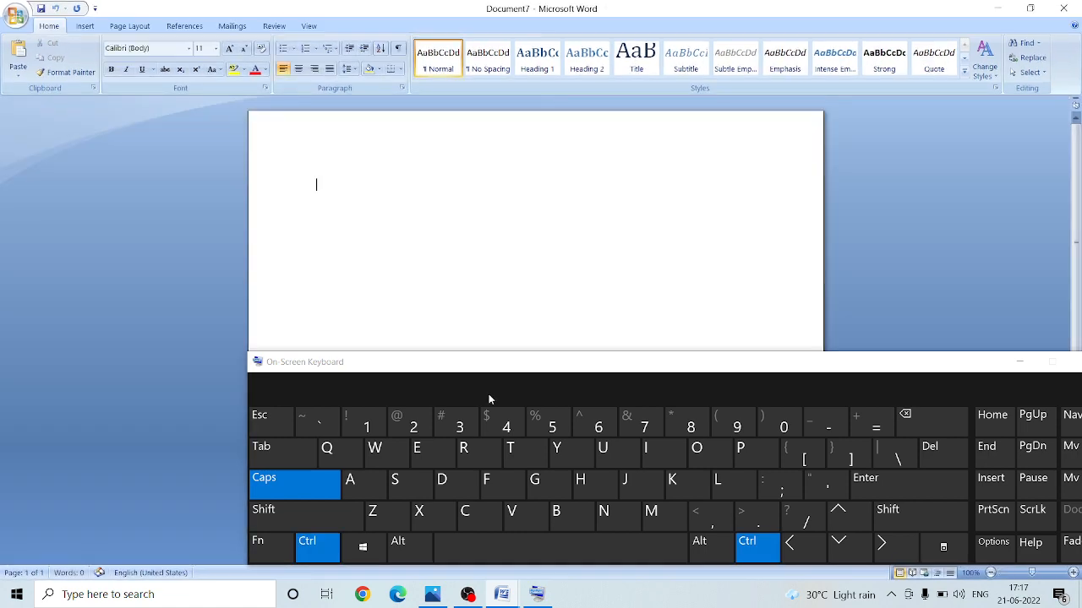
pyautogui.click(605, 523)
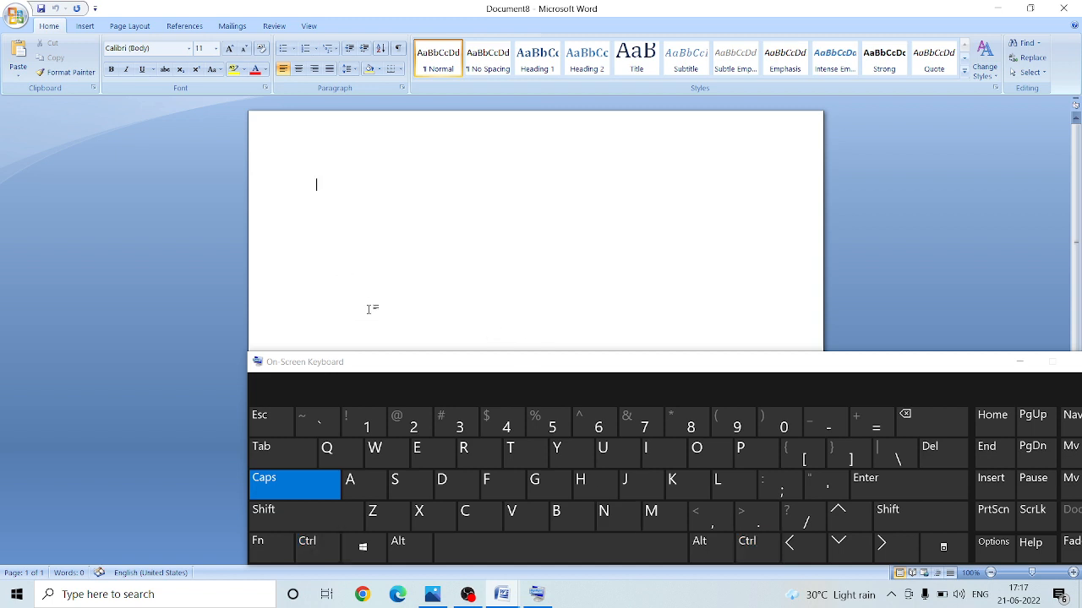
# - Fill the blank document with sample paragraphs generated by =RAND()
pyautogui.write('=RAND')
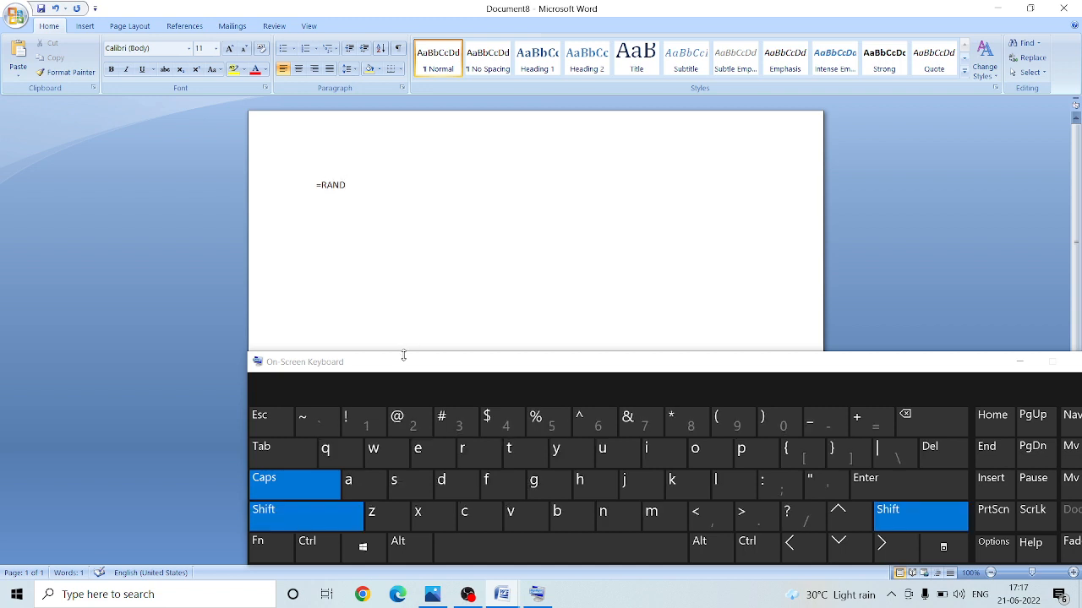
pyautogui.write('()')
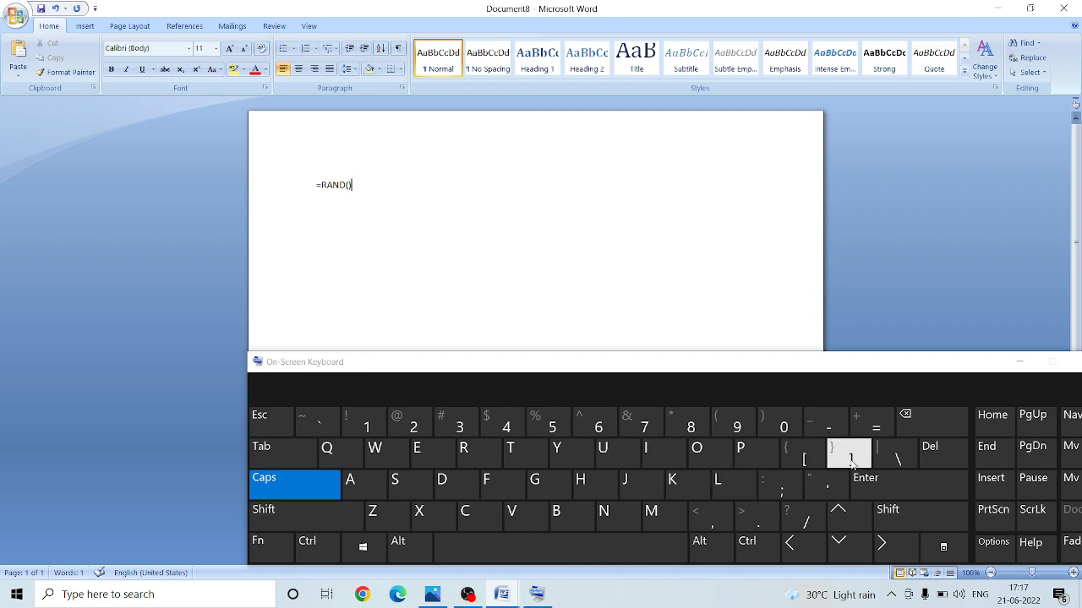
pyautogui.click(870, 482)
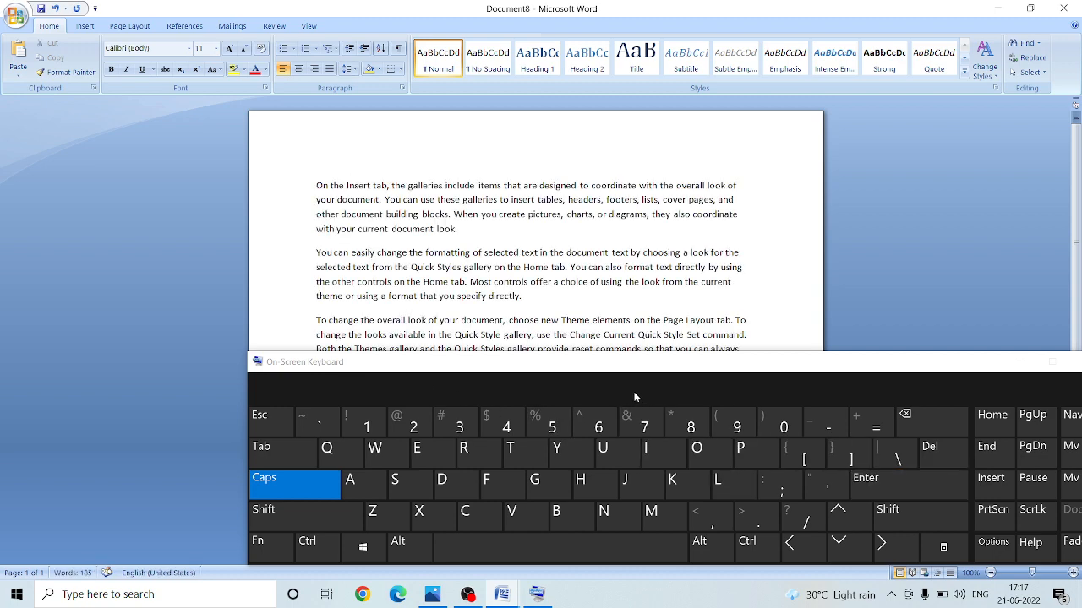
# - Reposition the on-screen keyboard, place the cursor at the start of the text and issue the Save command from that keyboard
pyautogui.moveTo(628, 377); pyautogui.dragTo(545, 385)
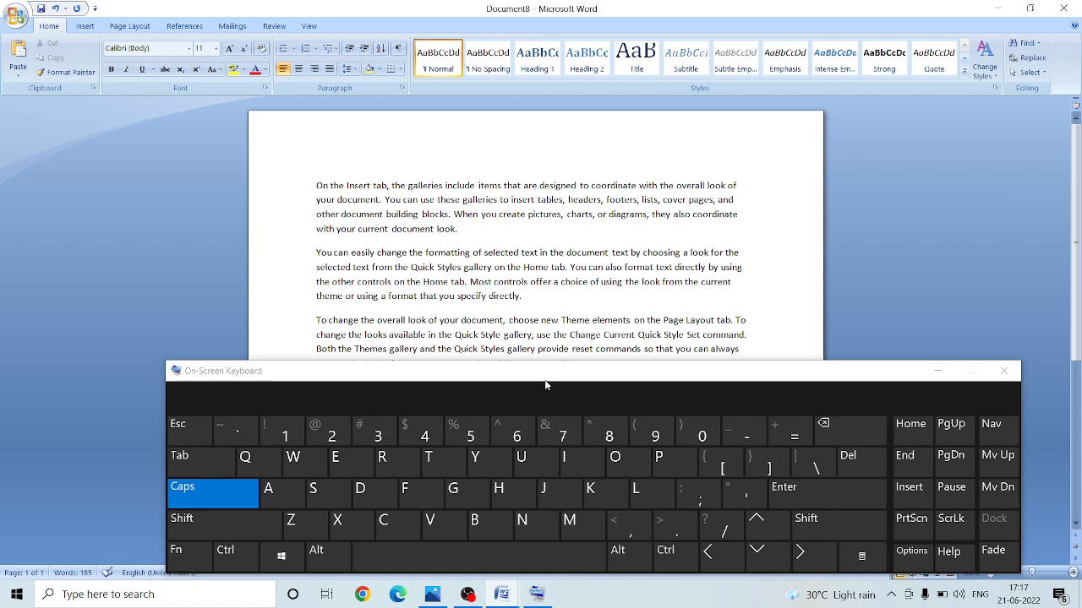
pyautogui.moveTo(544, 380); pyautogui.dragTo(543, 374)
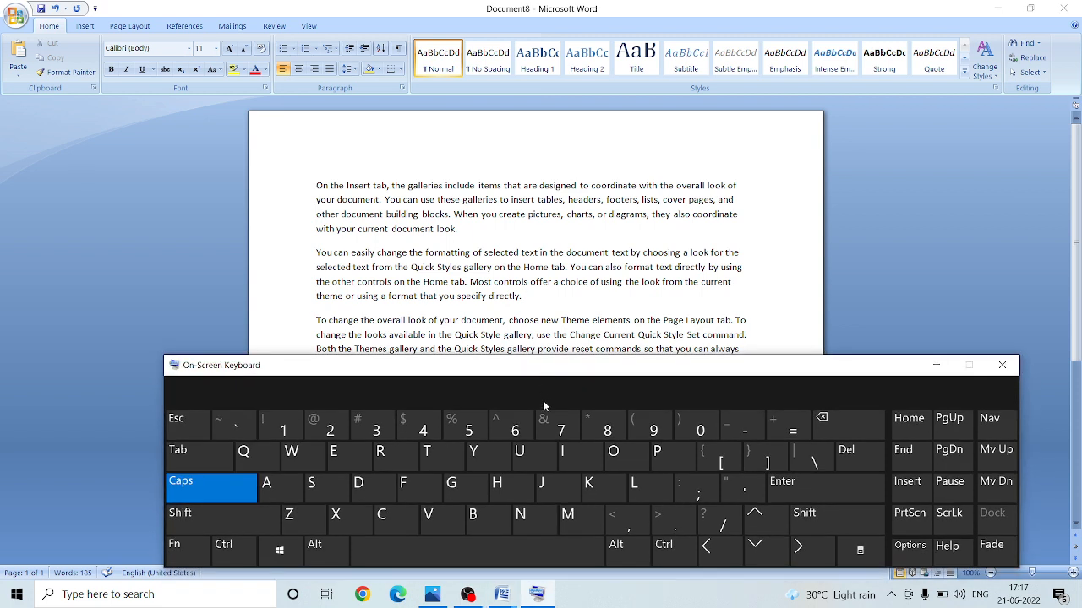
pyautogui.press('ctrl')
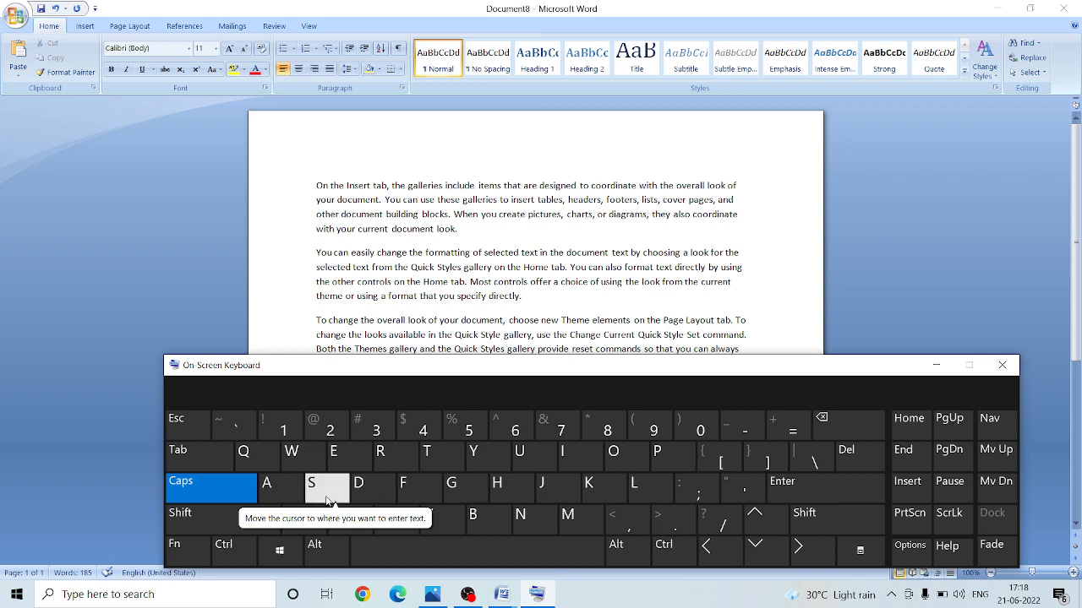
pyautogui.click(318, 189)
pyautogui.press('ctrl')
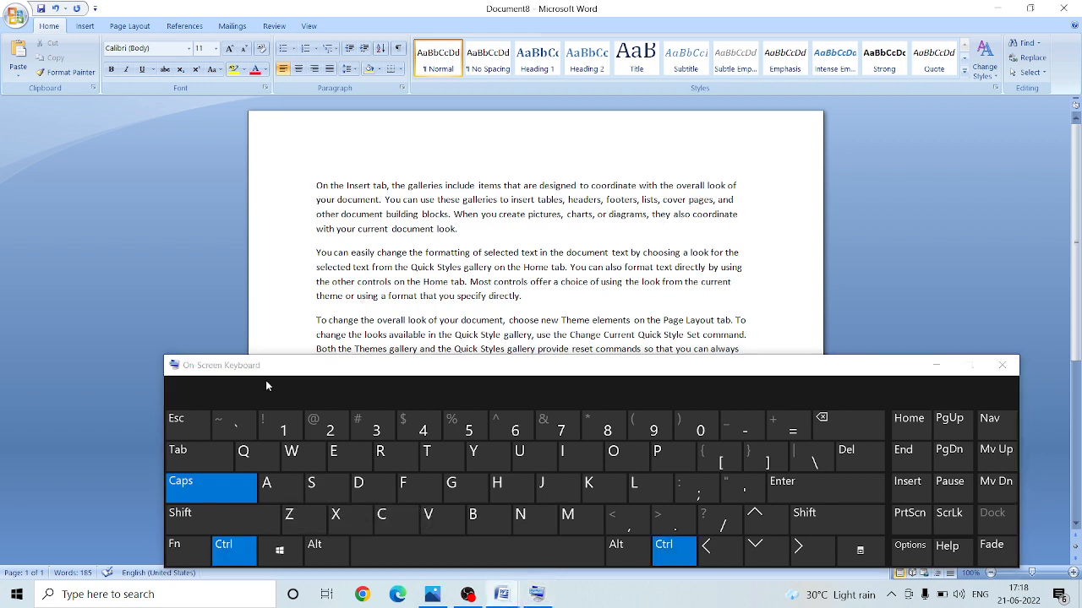
pyautogui.click(318, 495)
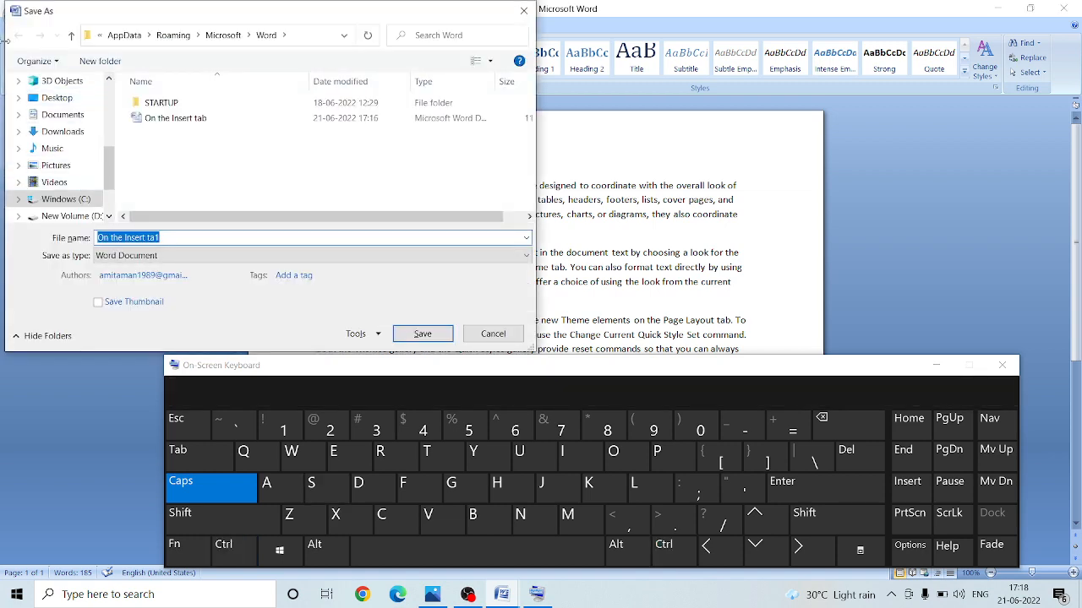
# - Replace the suggested file name with a person's first name, save the document and check the recent documents list
pyautogui.click(180, 240)
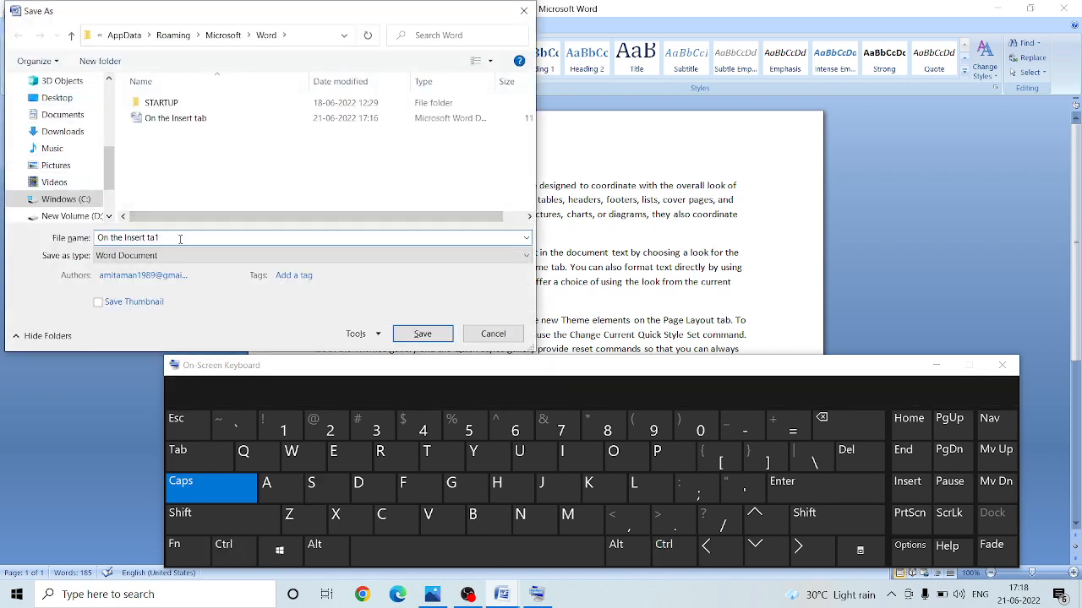
pyautogui.press('BackSpace')
pyautogui.press('BackSpace')
pyautogui.press('BackSpace')
pyautogui.press('BackSpace')
pyautogui.press('BackSpace')
pyautogui.press('BackSpace')
pyautogui.press('BackSpace')
pyautogui.press('BackSpace')
pyautogui.press('BackSpace')
pyautogui.press('BackSpace')
pyautogui.press('BackSpace')
pyautogui.press('BackSpace')
pyautogui.press('BackSpace')
pyautogui.press('BackSpace')
pyautogui.press('BackSpace')
pyautogui.press('BackSpace')
pyautogui.press('BackSpace')
pyautogui.write('GUDDU')
pyautogui.click(422, 334)
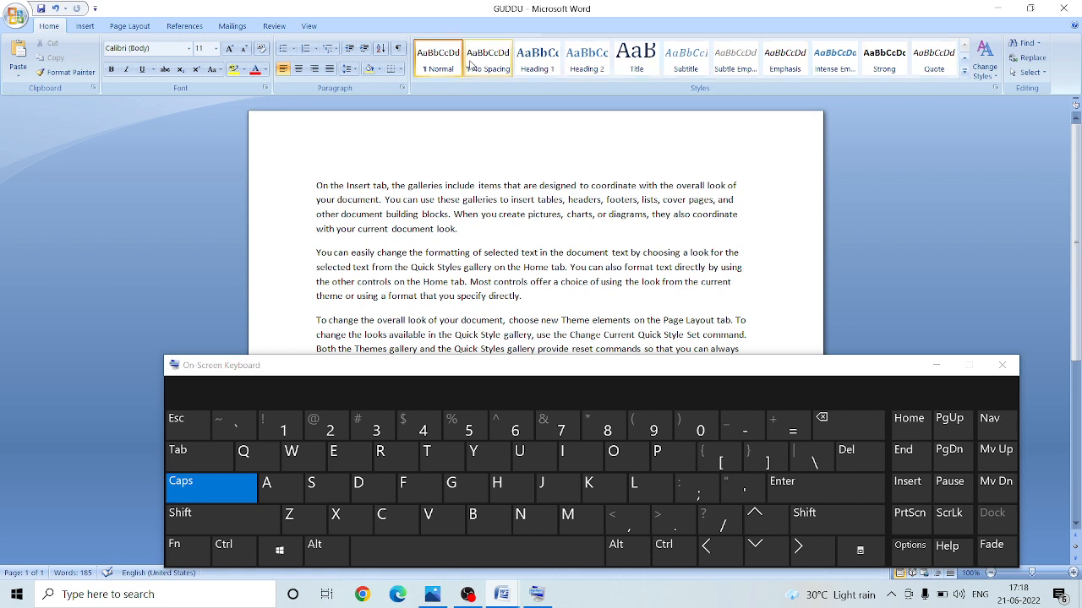
pyautogui.click(16, 16)
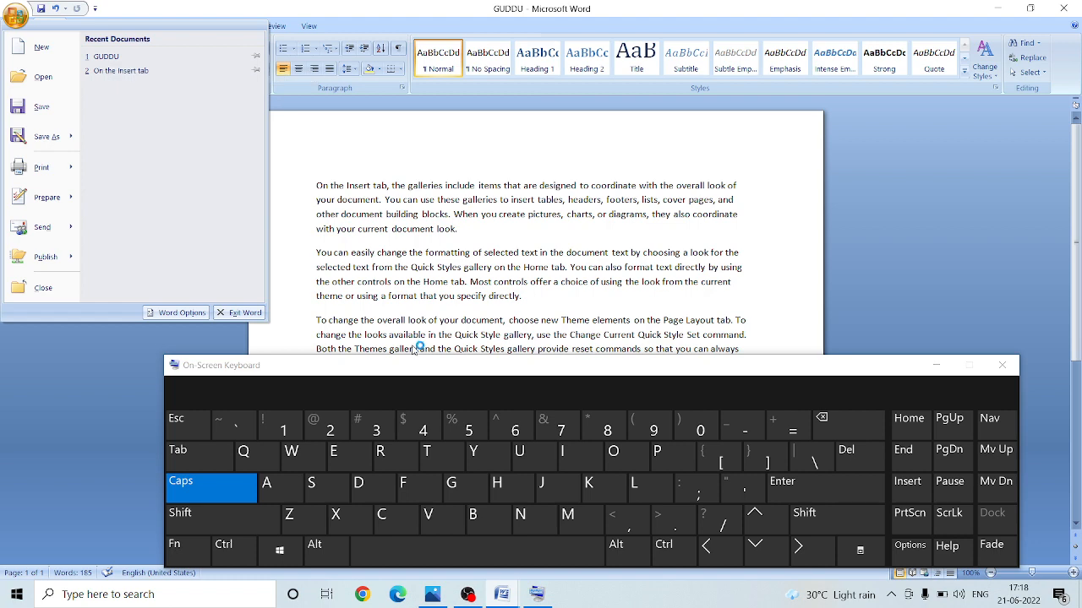
# - Select the third paragraph and apply one level of hanging indent to it using the on-screen keyboard
pyautogui.moveTo(411, 367); pyautogui.dragTo(435, 515)
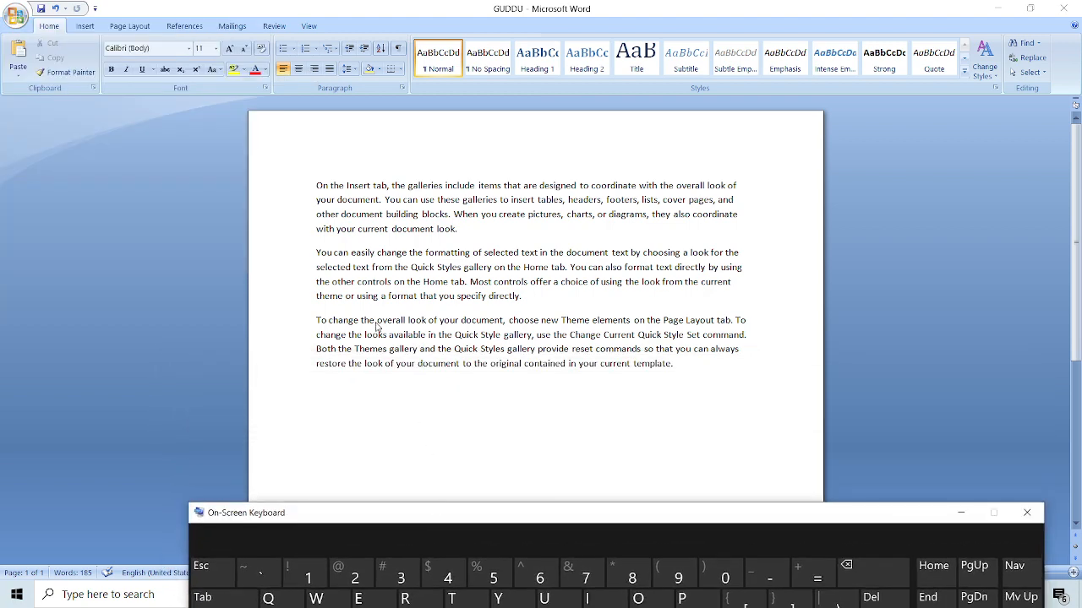
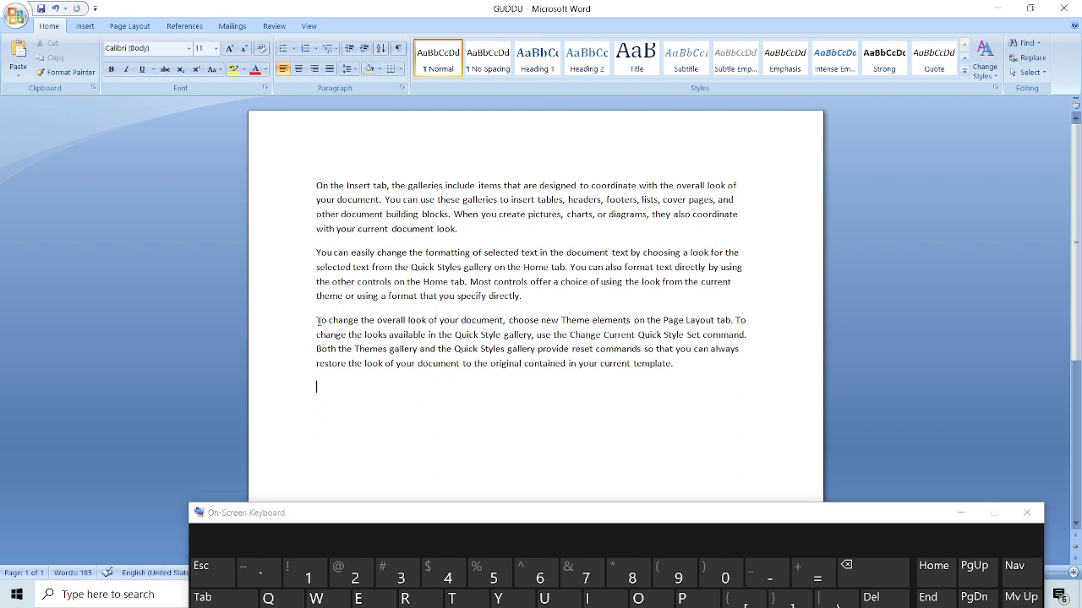
pyautogui.moveTo(317, 320); pyautogui.dragTo(665, 381)
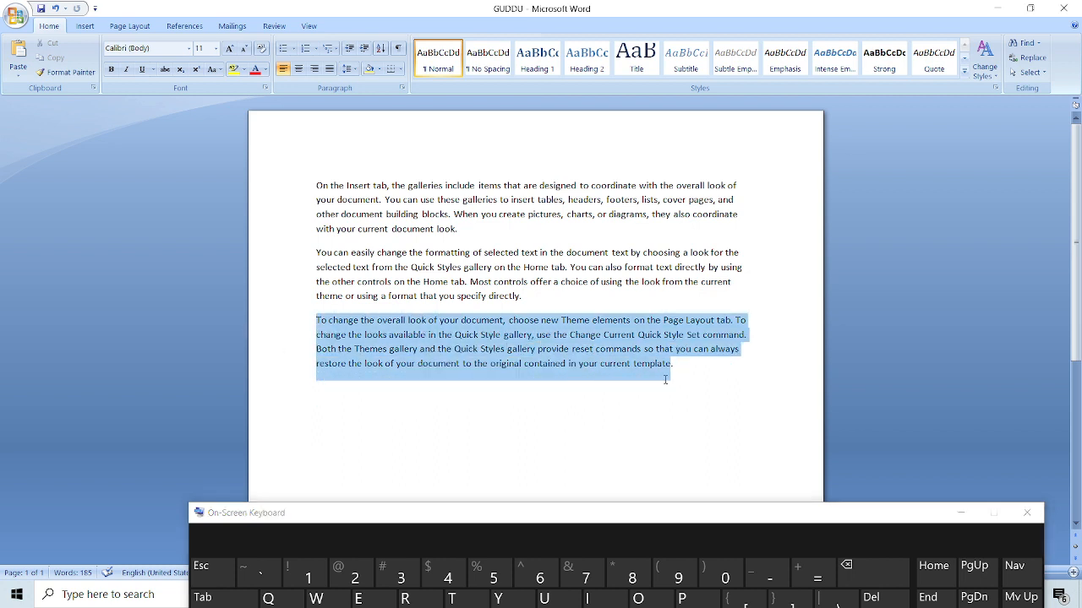
pyautogui.moveTo(331, 525); pyautogui.dragTo(330, 408)
pyautogui.press('ctrl')
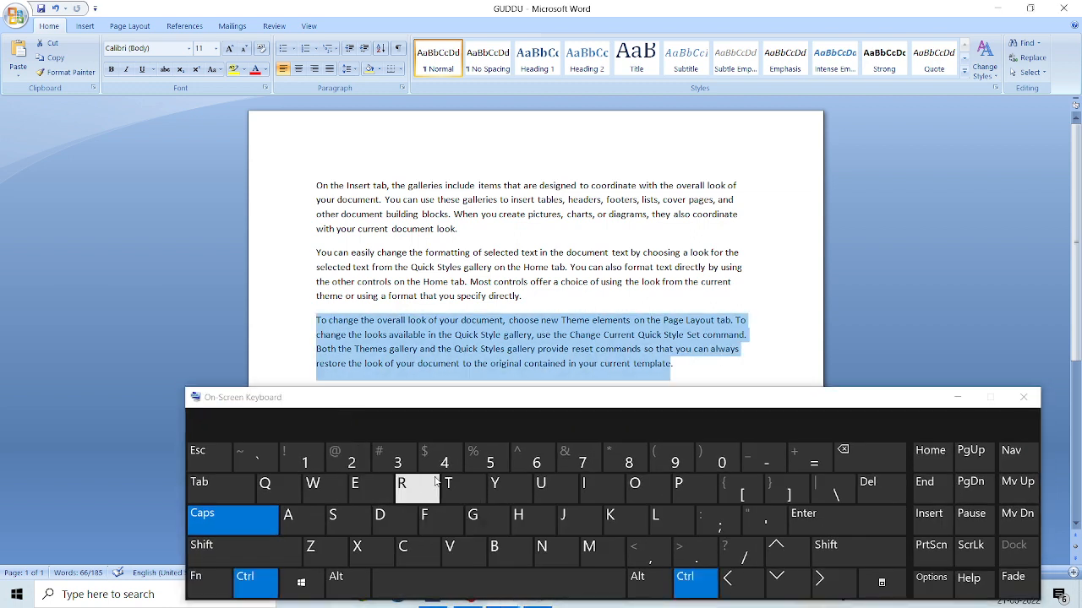
pyautogui.click(450, 489)
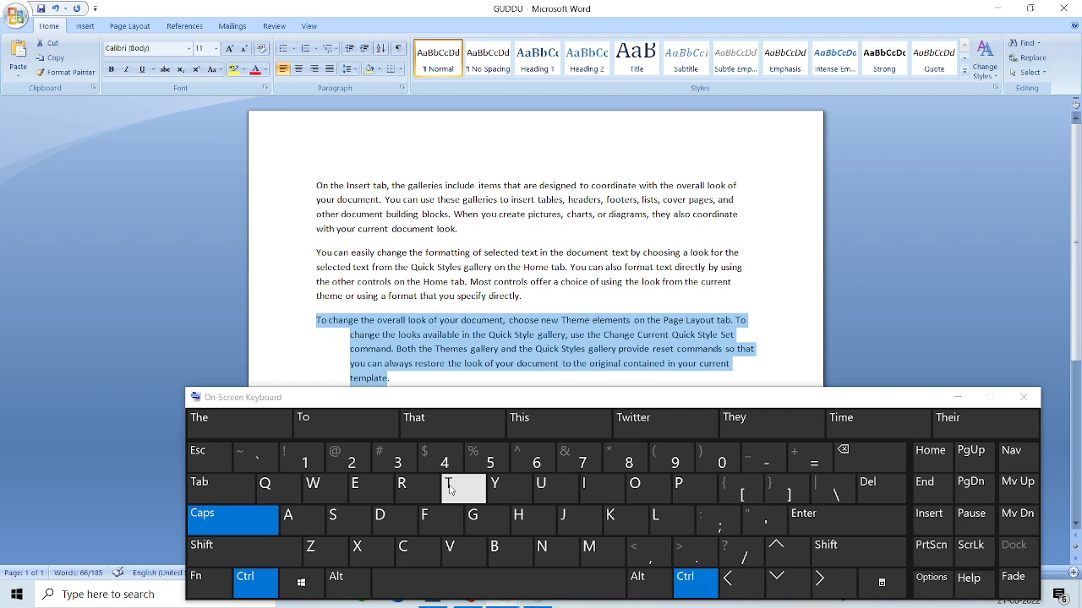
# - Increase the hanging indent of the selected third paragraph by six more levels using the on-screen keyboard
pyautogui.click(449, 489)
pyautogui.click(450, 488)
pyautogui.click(450, 488)
pyautogui.click(450, 488)
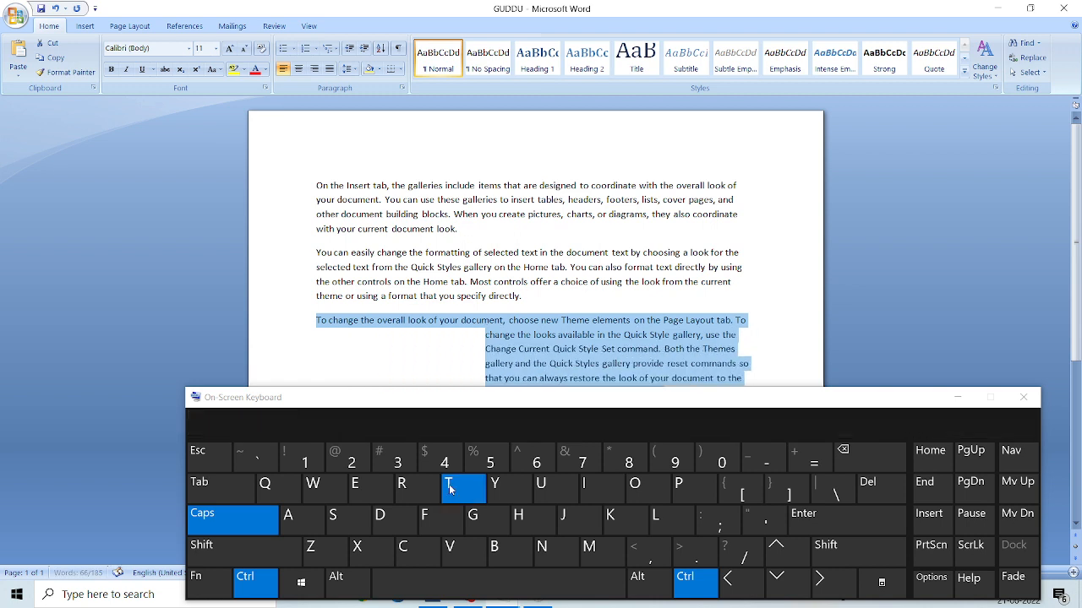
pyautogui.click(449, 488)
pyautogui.click(449, 488)
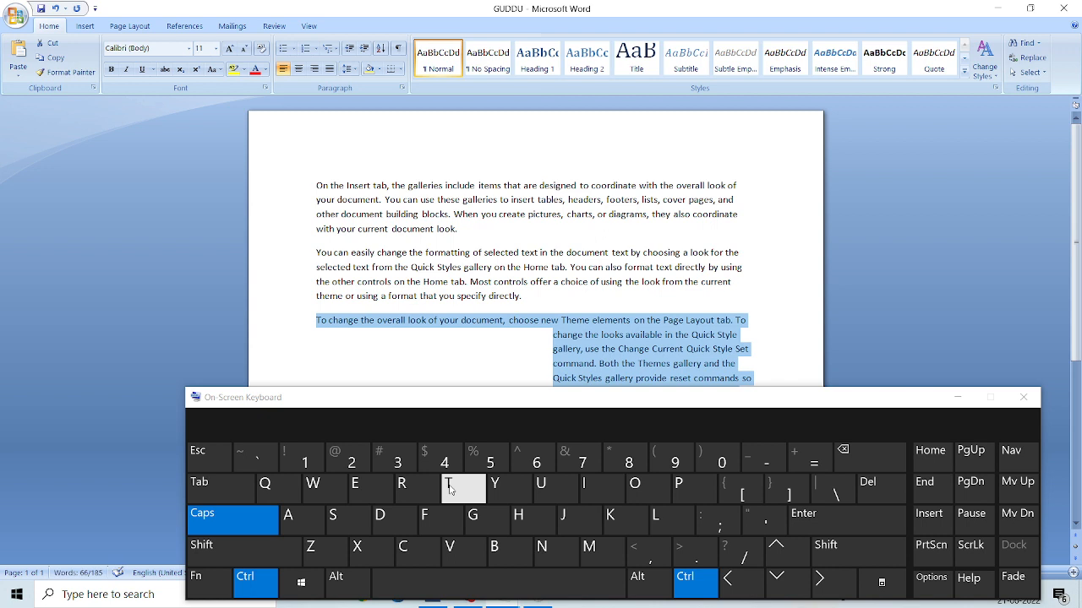
# - Check the Ctrl shortcut list in the FINAL SHORTCUT.jpg image in Photos and return to the Word document
pyautogui.click(267, 586)
pyautogui.moveTo(382, 402); pyautogui.dragTo(348, 340)
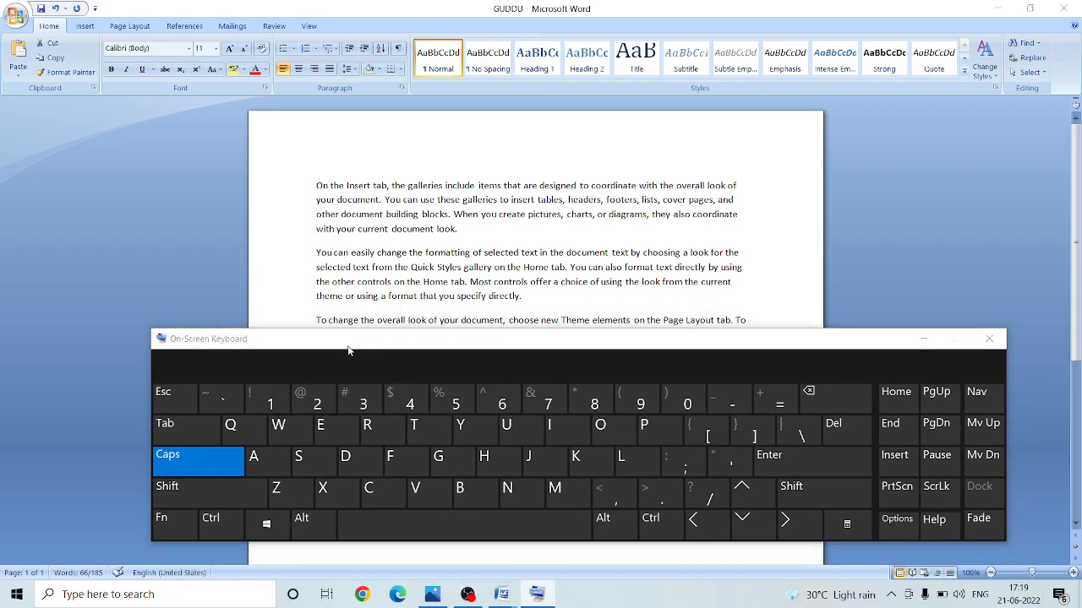
pyautogui.click(432, 595)
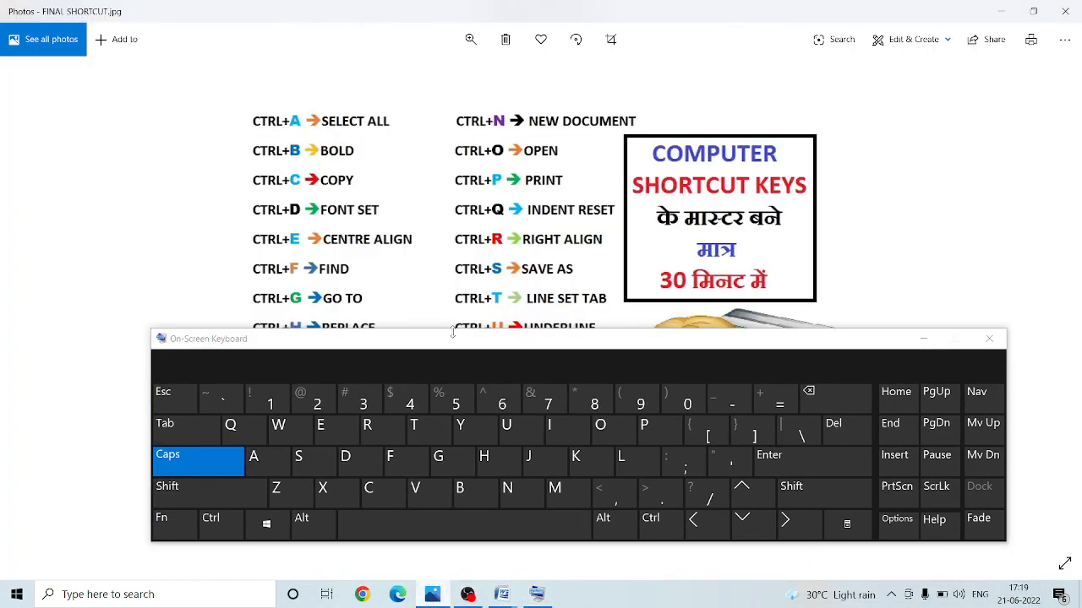
pyautogui.moveTo(438, 344); pyautogui.dragTo(424, 526)
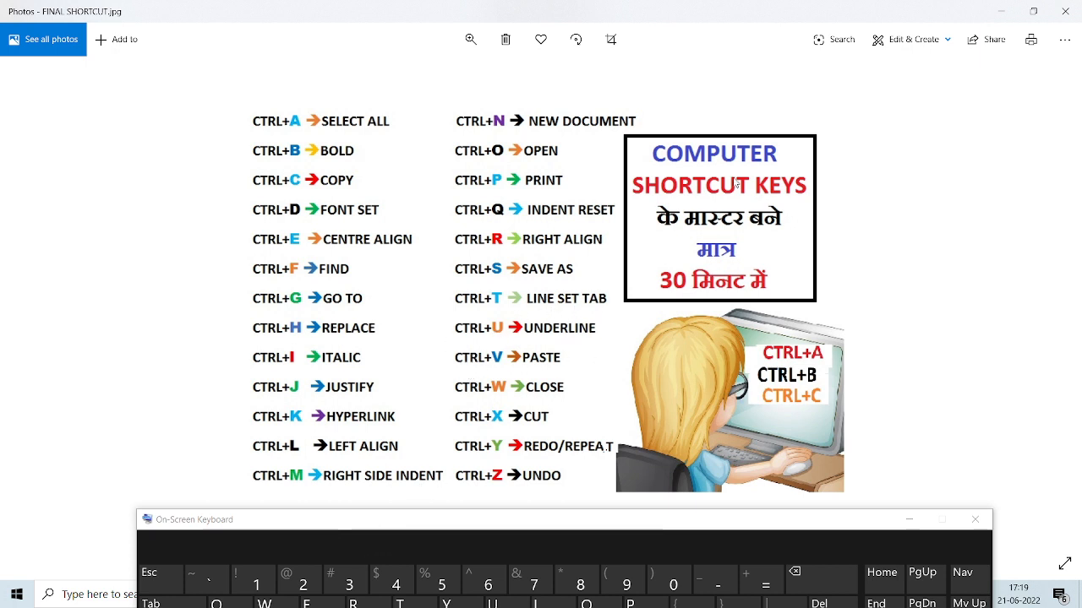
pyautogui.click(1000, 11)
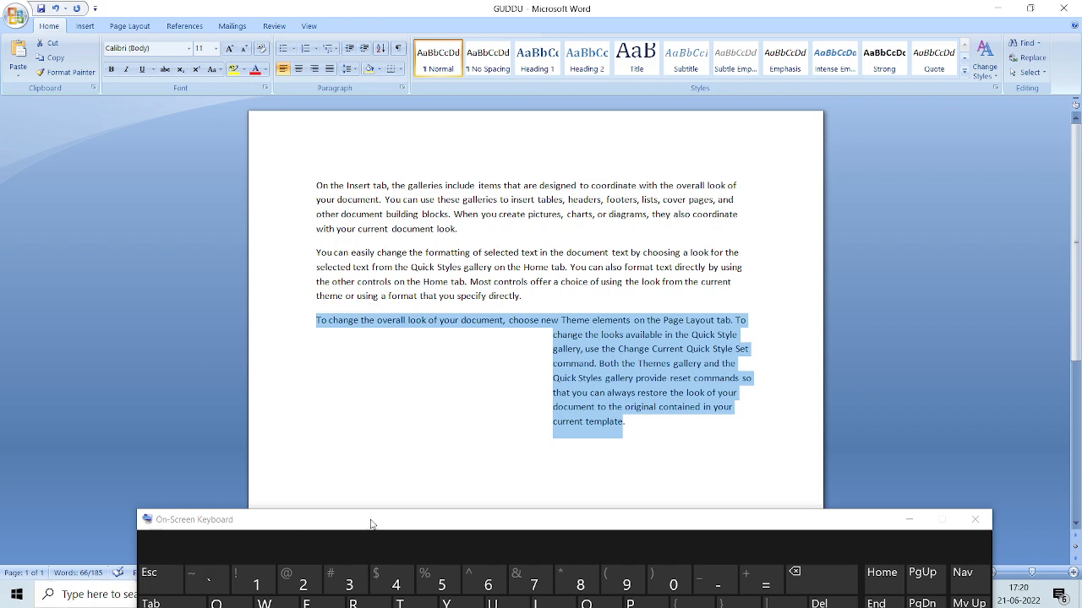
# - Move the on-screen keyboard back into full view and reset the third paragraph's indent with it
pyautogui.moveTo(370, 524); pyautogui.dragTo(378, 397)
pyautogui.click(203, 575)
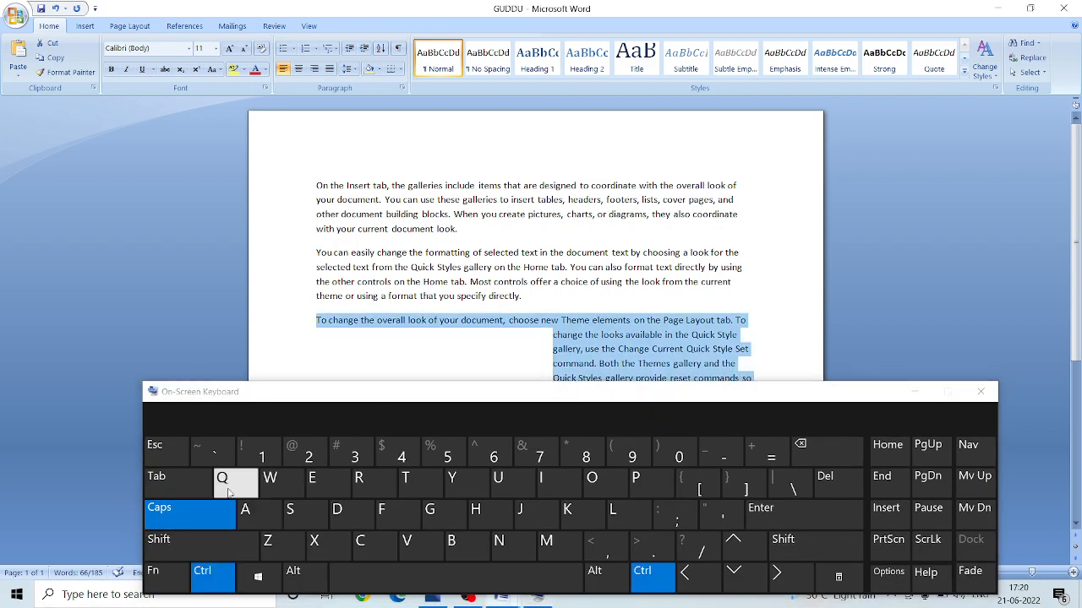
pyautogui.click(228, 493)
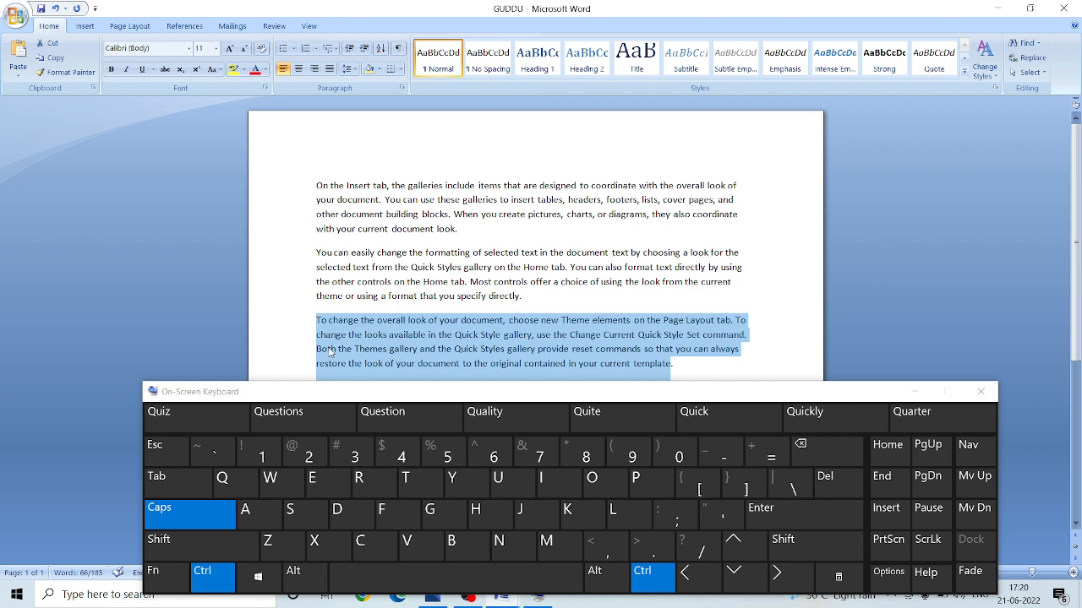
# - Indent the whole third paragraph by three levels from the left margin and reset its indent
pyautogui.click(548, 547)
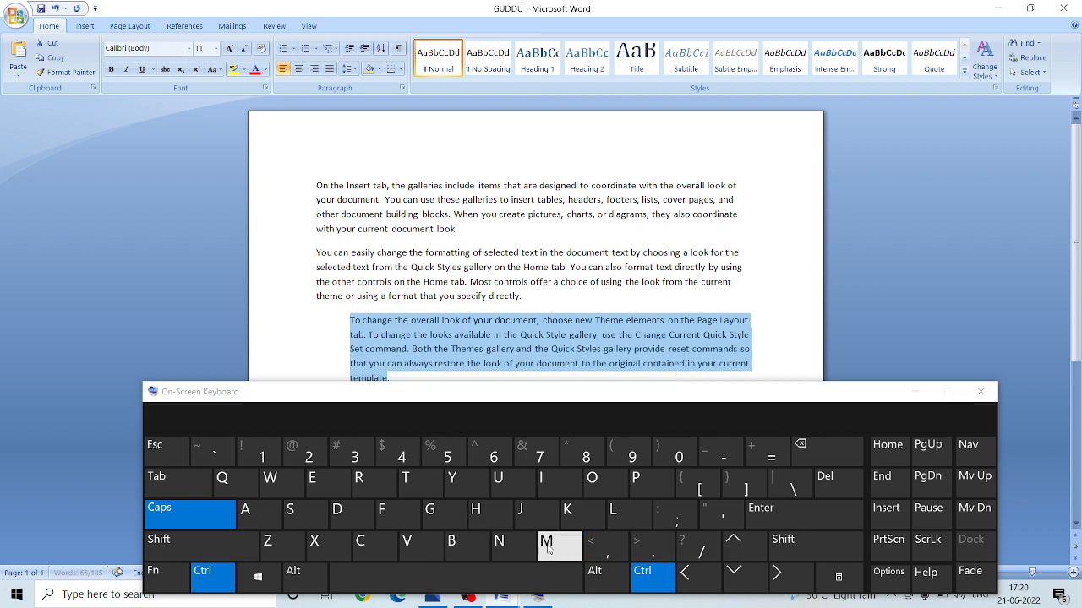
pyautogui.click(548, 547)
pyautogui.click(547, 547)
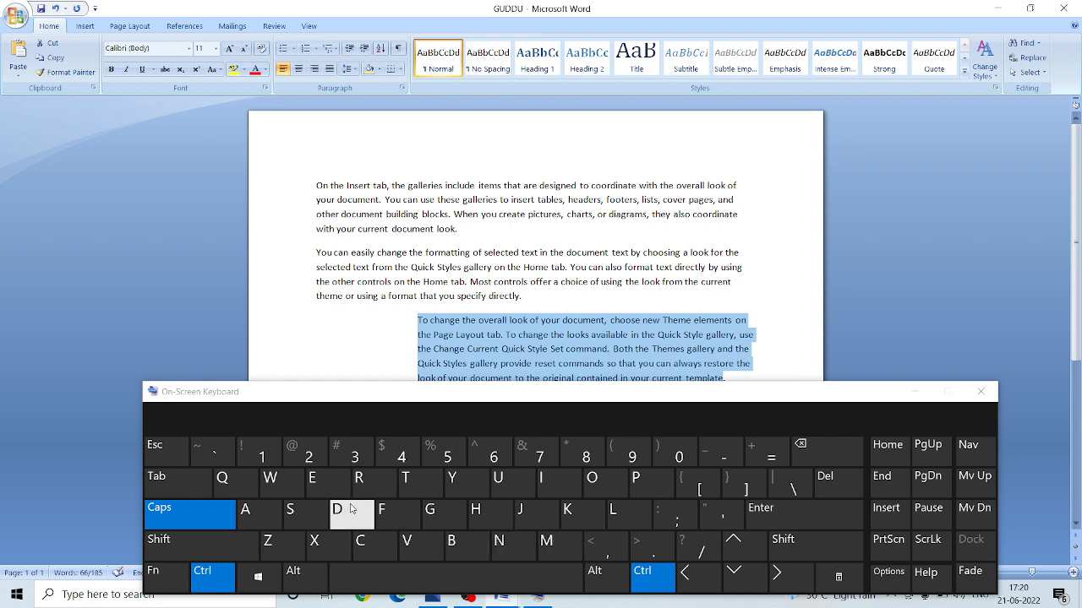
pyautogui.click(254, 488)
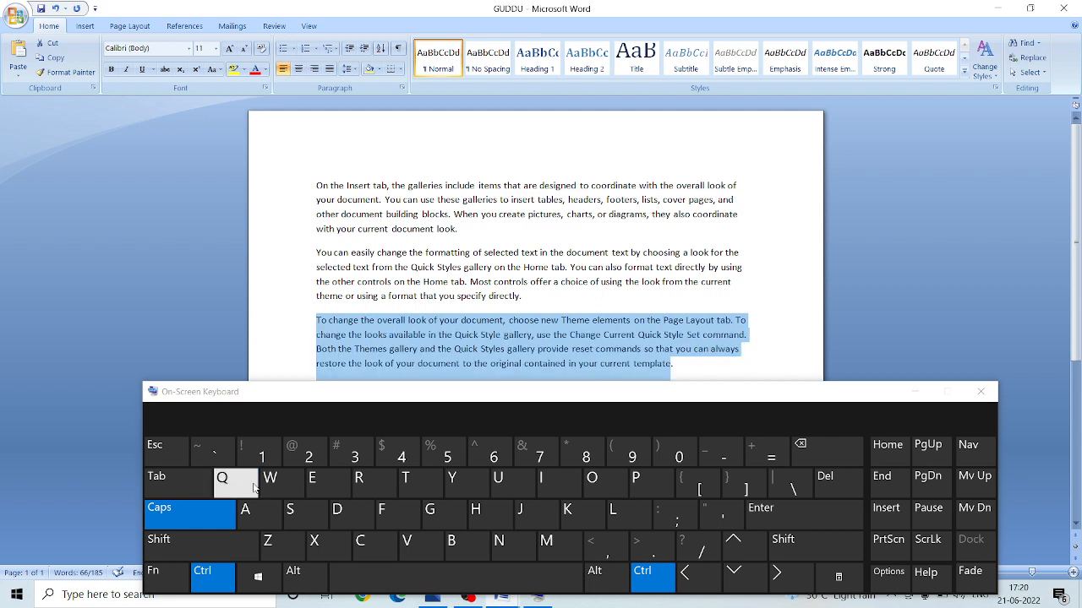
# - Apply three levels of hanging indent to the third paragraph, reset it and release the on-screen Ctrl key
pyautogui.click(412, 486)
pyautogui.click(413, 486)
pyautogui.click(412, 485)
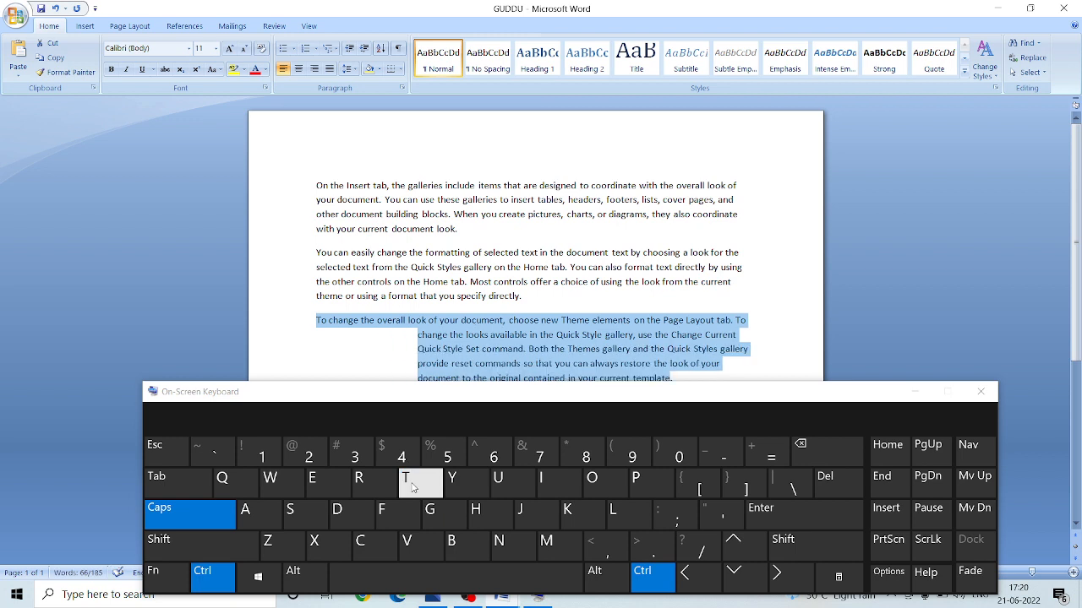
pyautogui.click(242, 492)
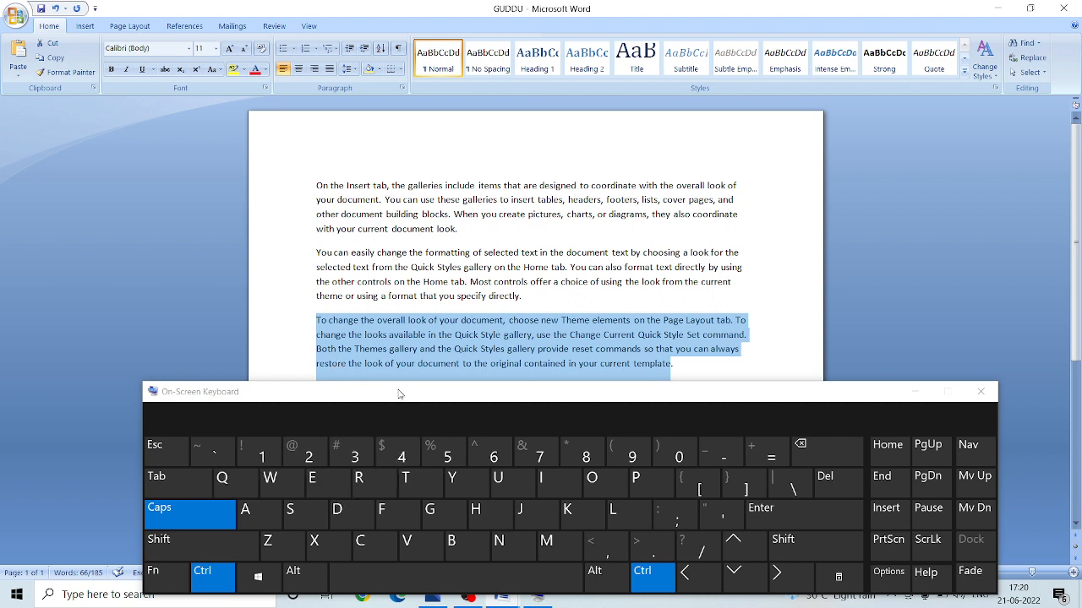
pyautogui.press('ctrl')
# - Underline the first line of the first paragraph using the on-screen keyboard and clear the selection
pyautogui.moveTo(401, 397); pyautogui.dragTo(424, 433)
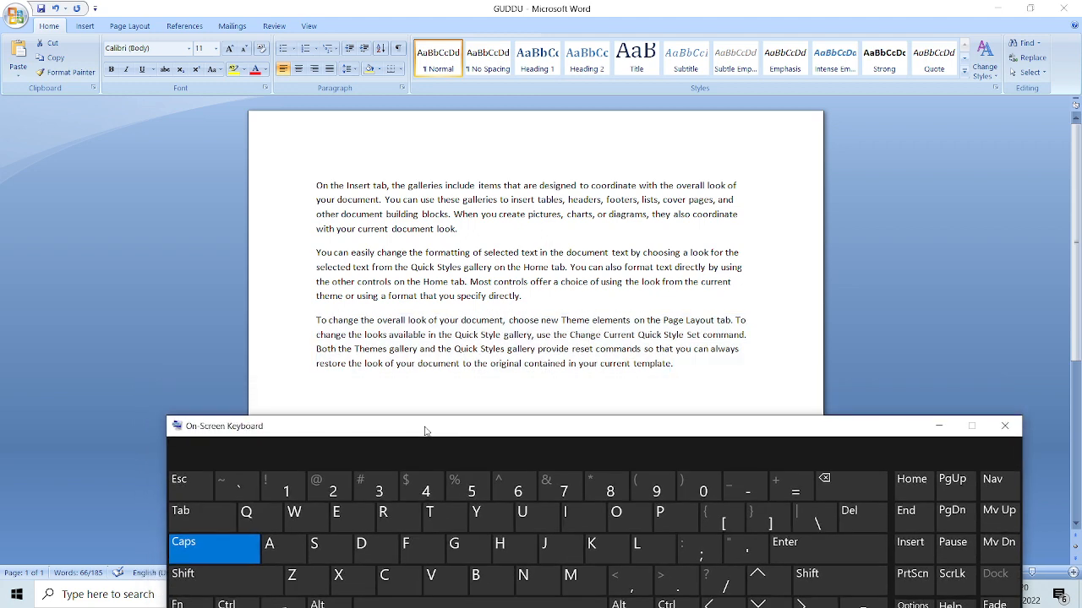
pyautogui.click(683, 367)
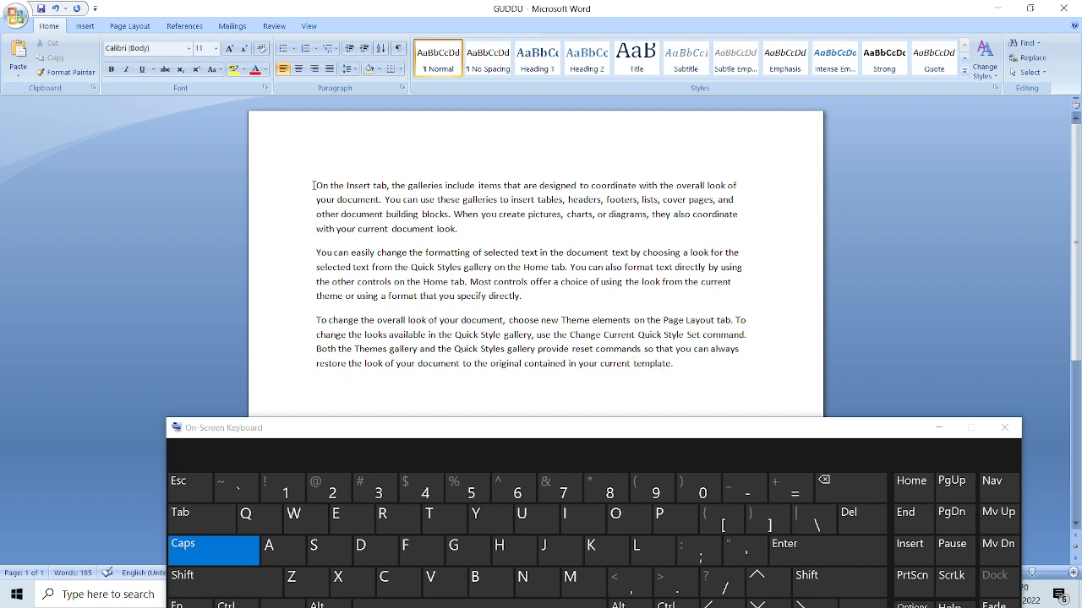
pyautogui.moveTo(314, 185); pyautogui.dragTo(738, 185)
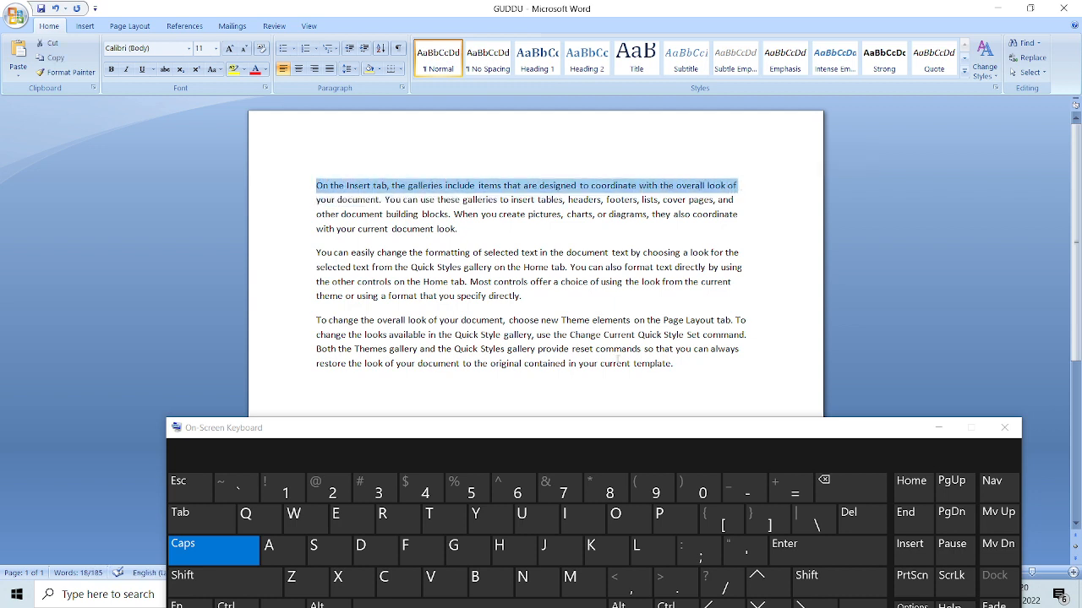
pyautogui.moveTo(542, 438); pyautogui.dragTo(514, 343)
pyautogui.press('ctrl')
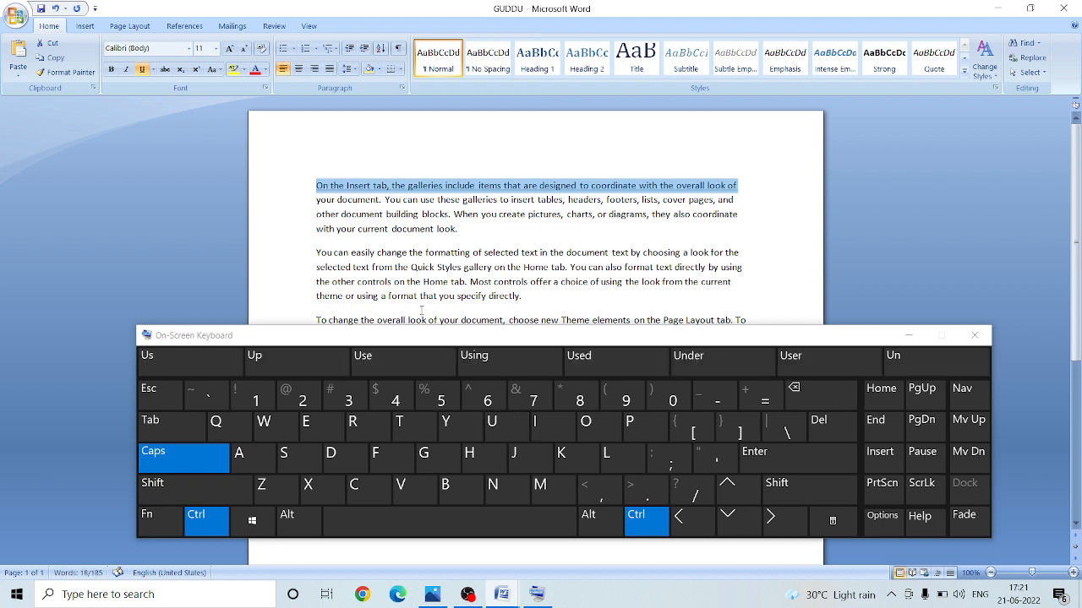
pyautogui.click(509, 430)
pyautogui.click(407, 279)
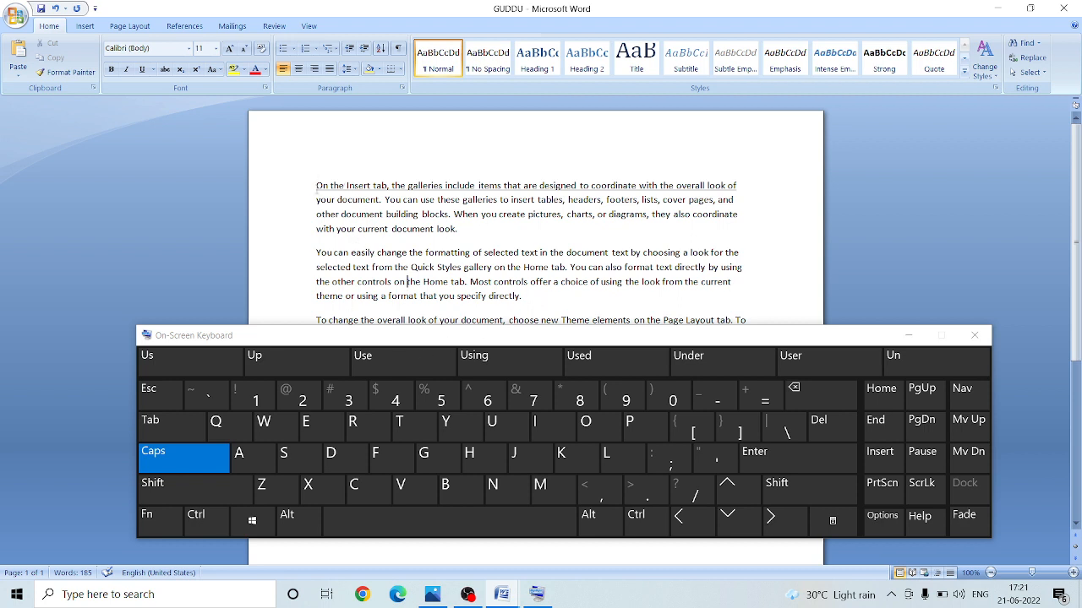
# - Enlarge the first two lines of the first paragraph to font size 36
pyautogui.moveTo(316, 185); pyautogui.dragTo(764, 196)
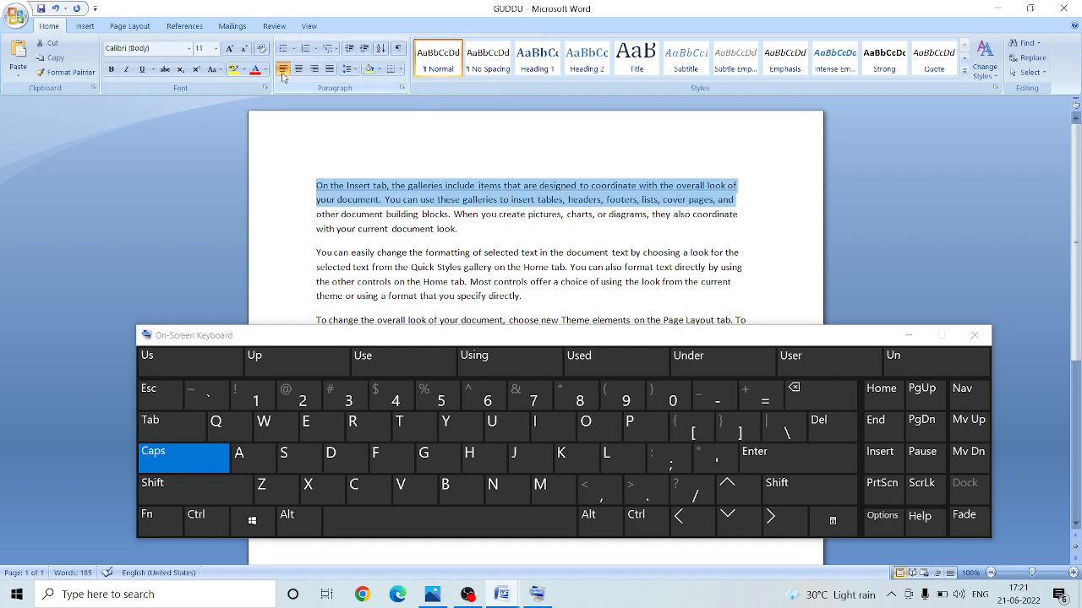
pyautogui.click(229, 49)
pyautogui.click(229, 49)
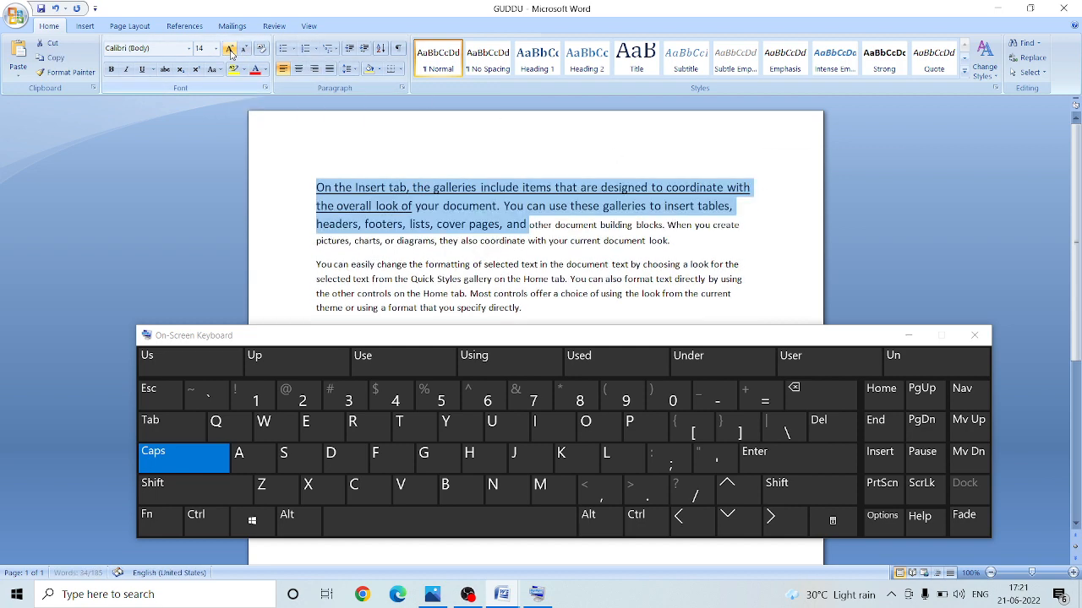
pyautogui.click(229, 49)
pyautogui.click(229, 49)
pyautogui.click(229, 49)
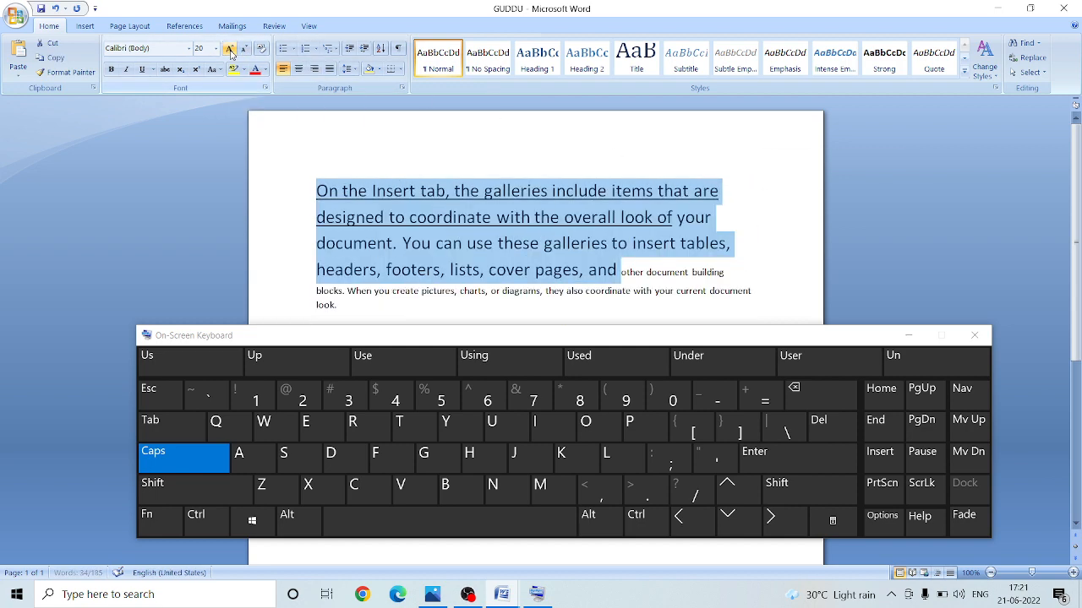
pyautogui.click(229, 49)
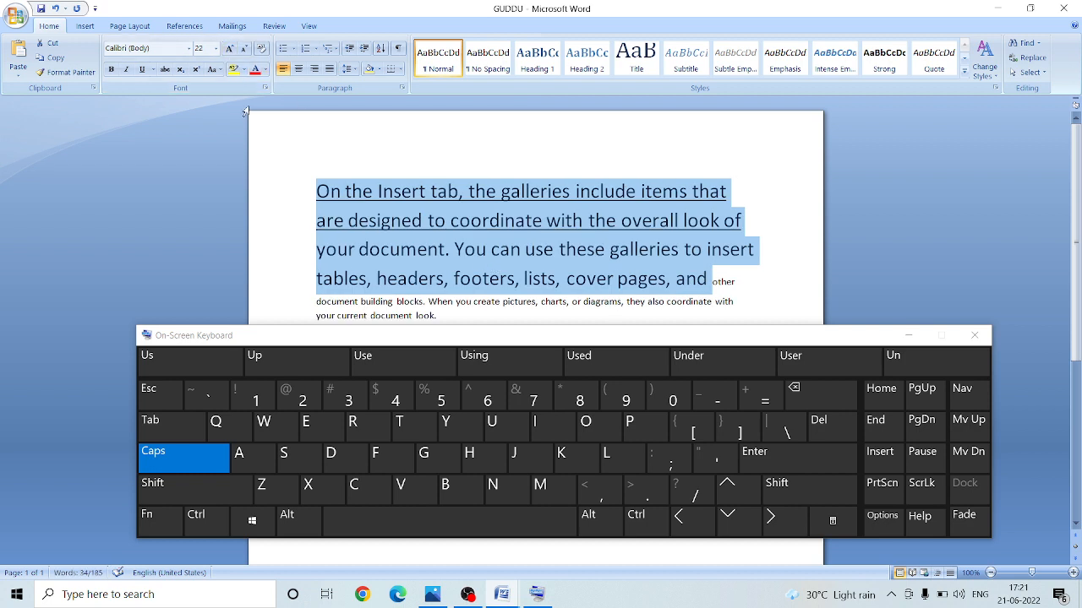
pyautogui.click(229, 49)
pyautogui.click(229, 49)
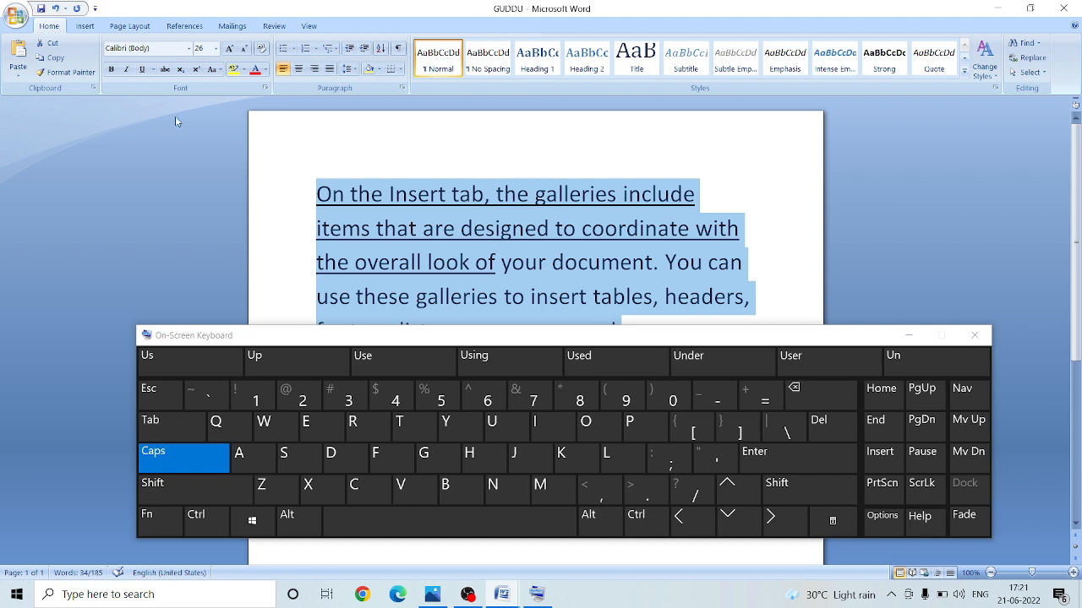
pyautogui.click(229, 49)
pyautogui.click(229, 49)
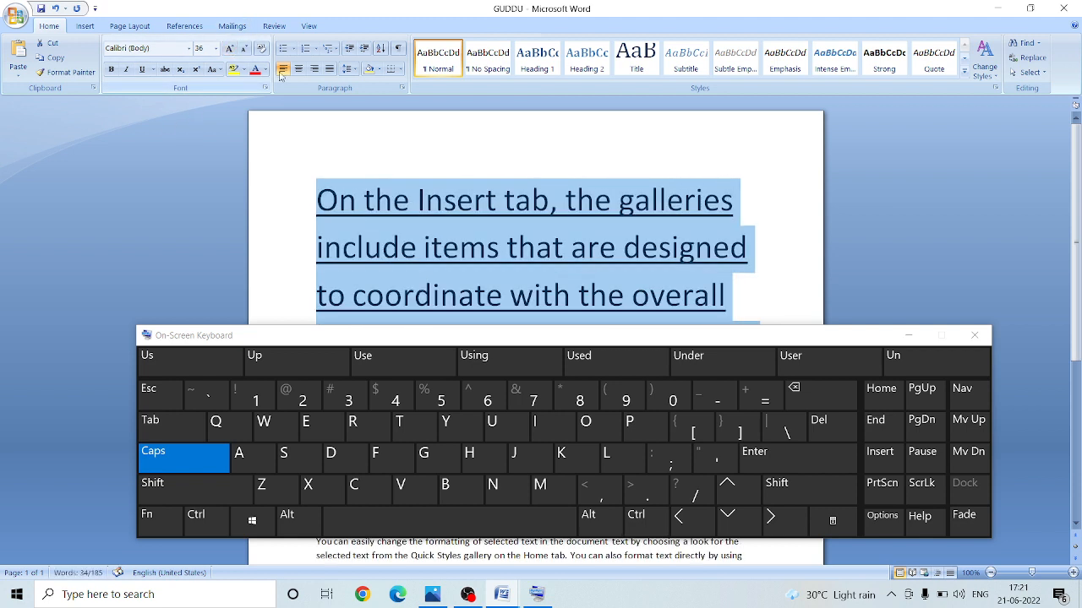
pyautogui.click(538, 238)
# - Underline the enlarged line "use these galleries to insert" using the on-screen keyboard
pyautogui.scroll(-2, 538, 230)
pyautogui.scroll(-2, 538, 230)
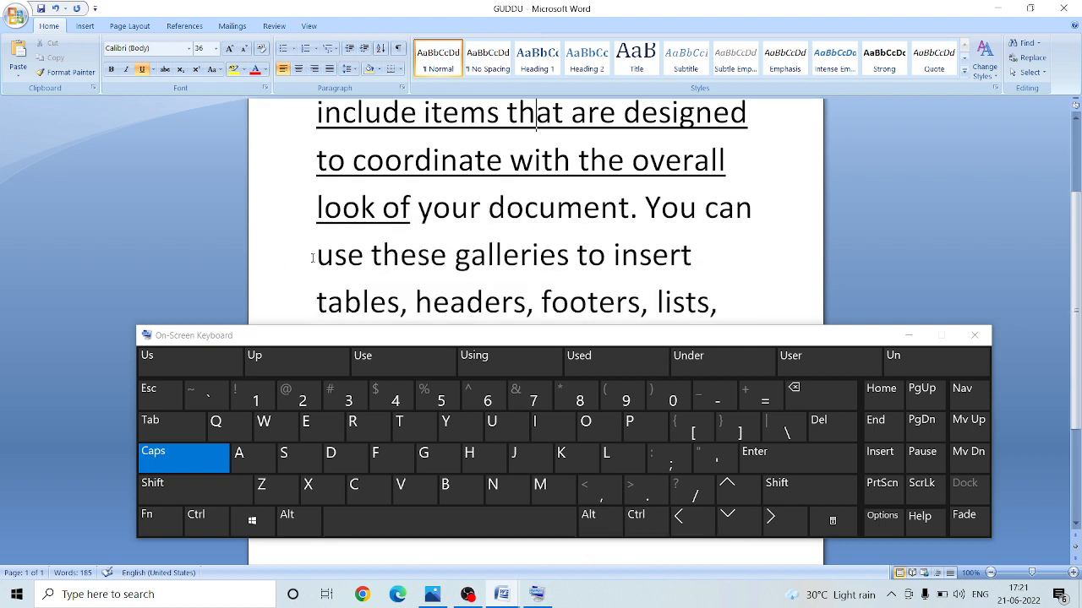
pyautogui.moveTo(314, 258); pyautogui.dragTo(685, 272)
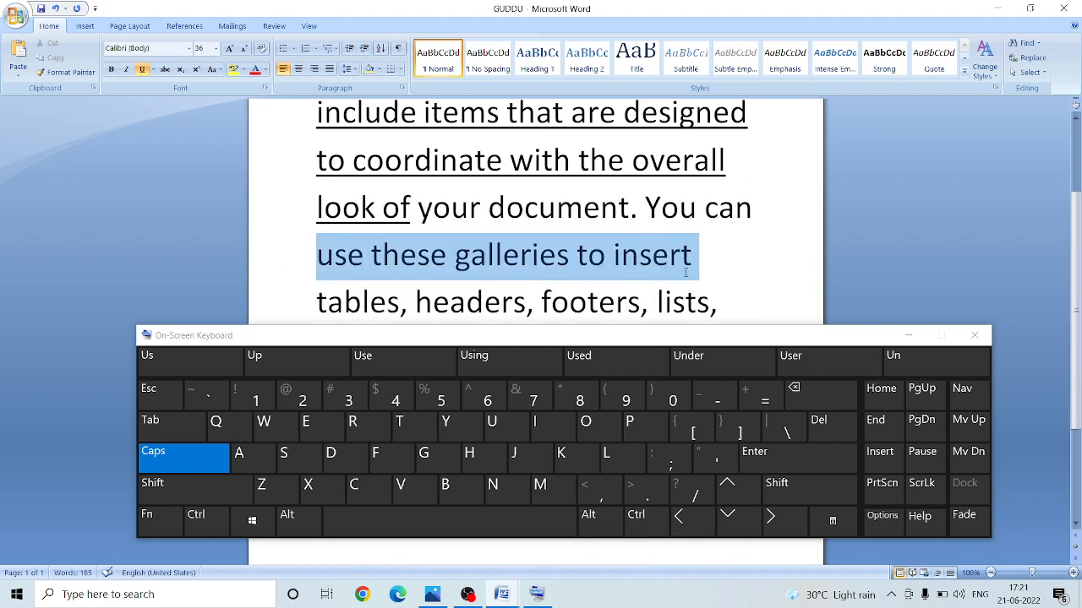
pyautogui.press('ctrl')
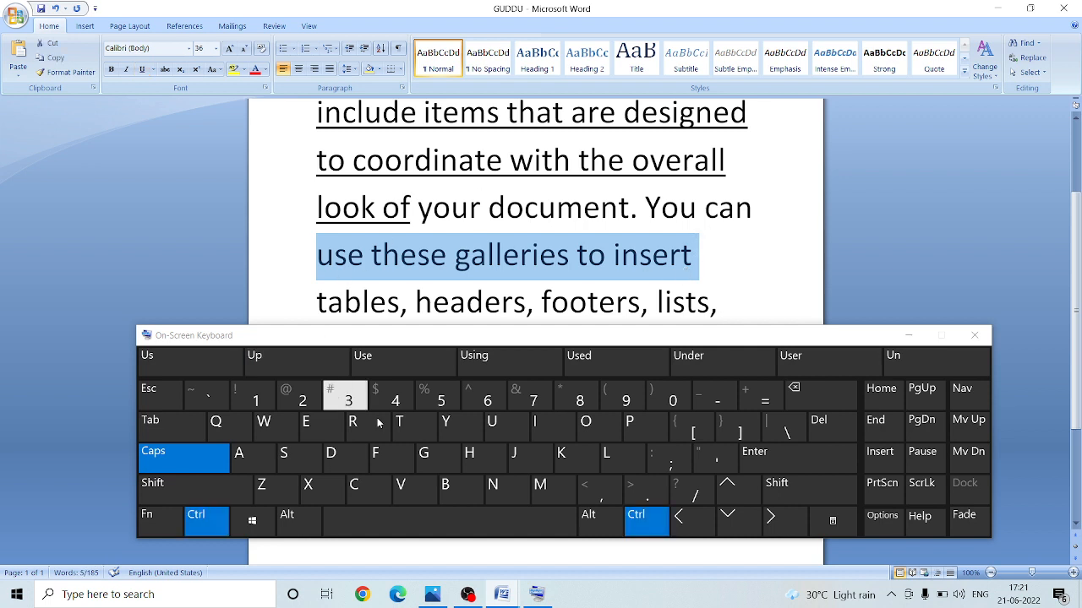
pyautogui.click(495, 420)
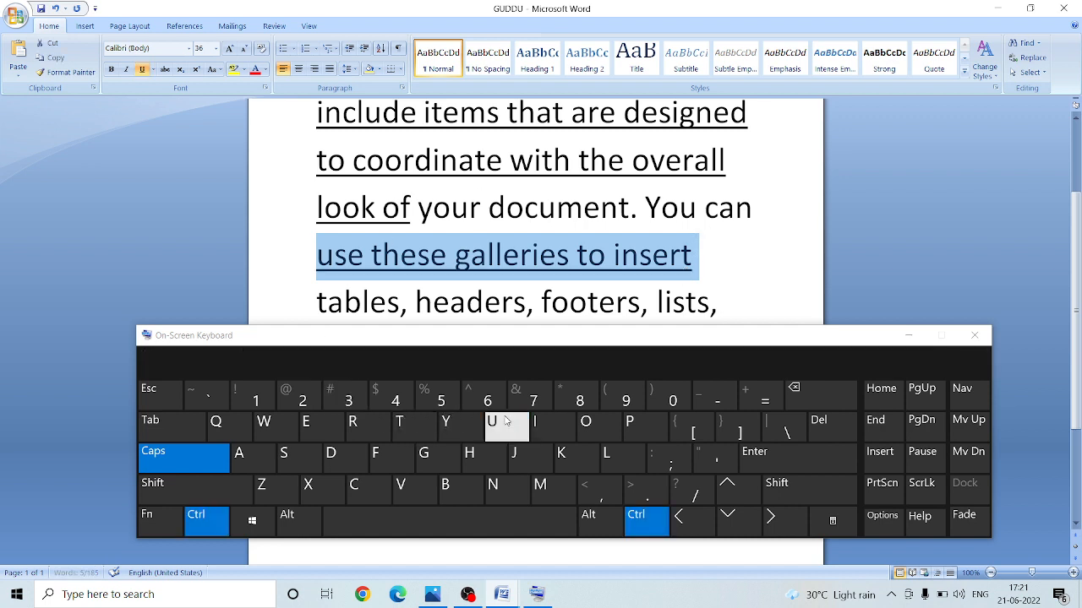
# - Underline the words "tables, headers, footers, lists" using the on-screen keyboard, and move the keyboard clear of the text
pyautogui.click(313, 302)
pyautogui.hotkey('ctrl', 'a')
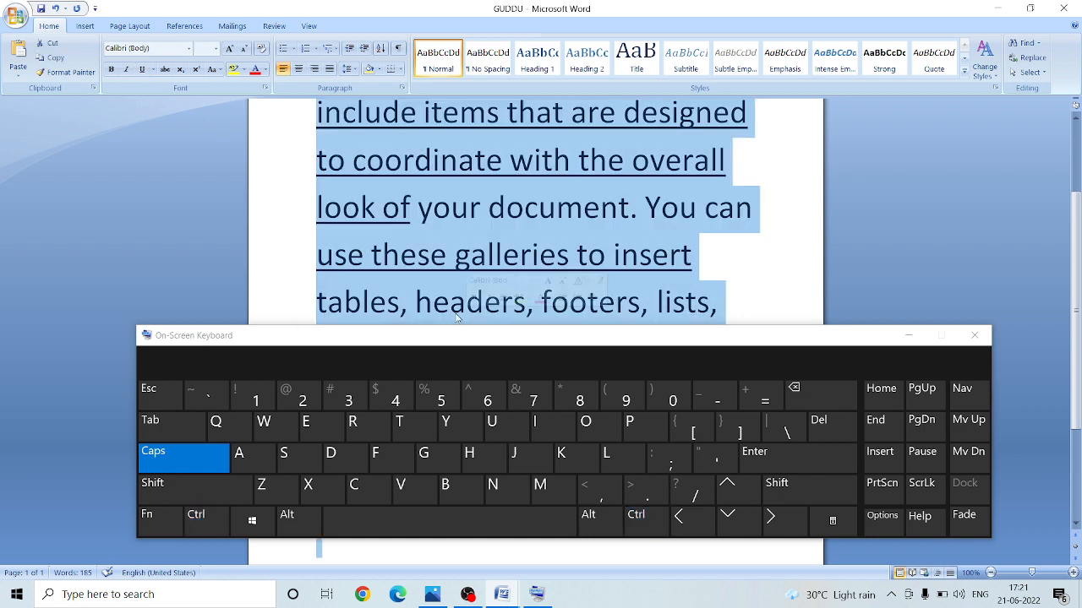
pyautogui.click(457, 317)
pyautogui.moveTo(316, 301); pyautogui.dragTo(702, 311)
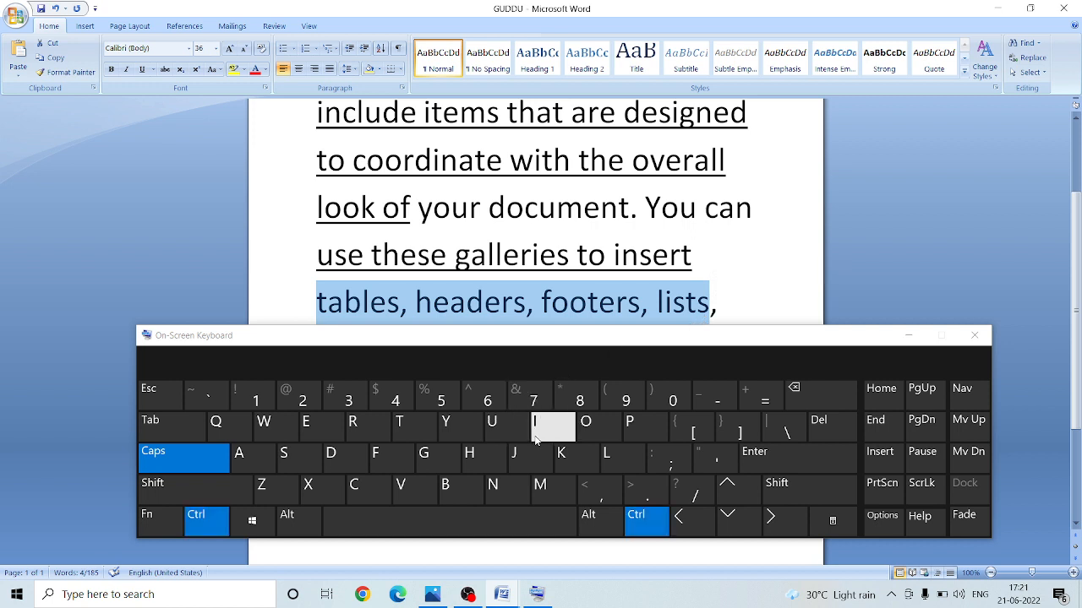
pyautogui.click(492, 426)
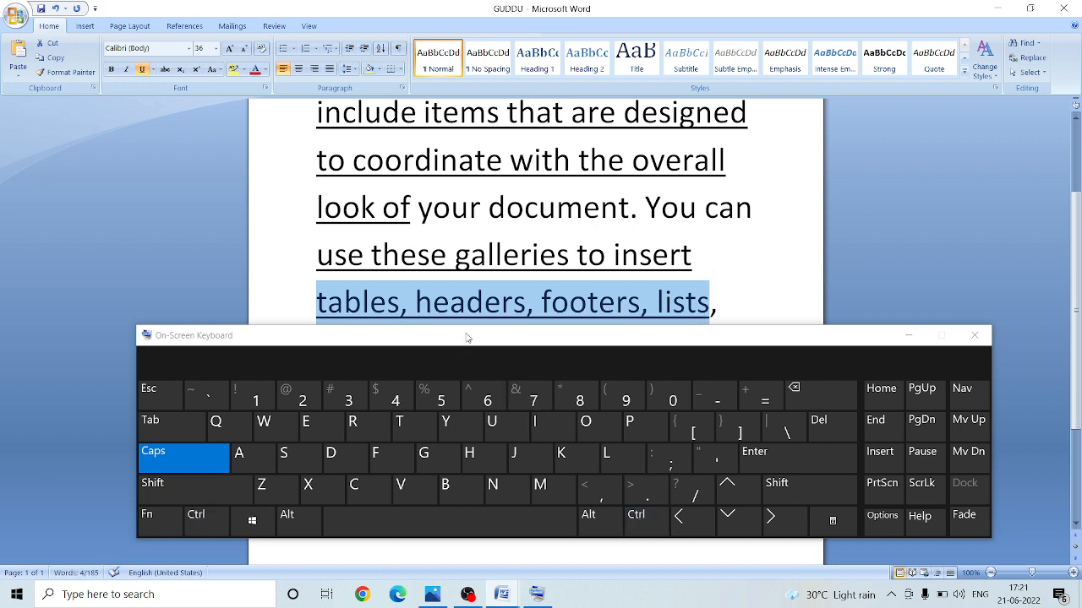
pyautogui.moveTo(467, 338); pyautogui.dragTo(504, 440)
pyautogui.moveTo(316, 302); pyautogui.dragTo(709, 301)
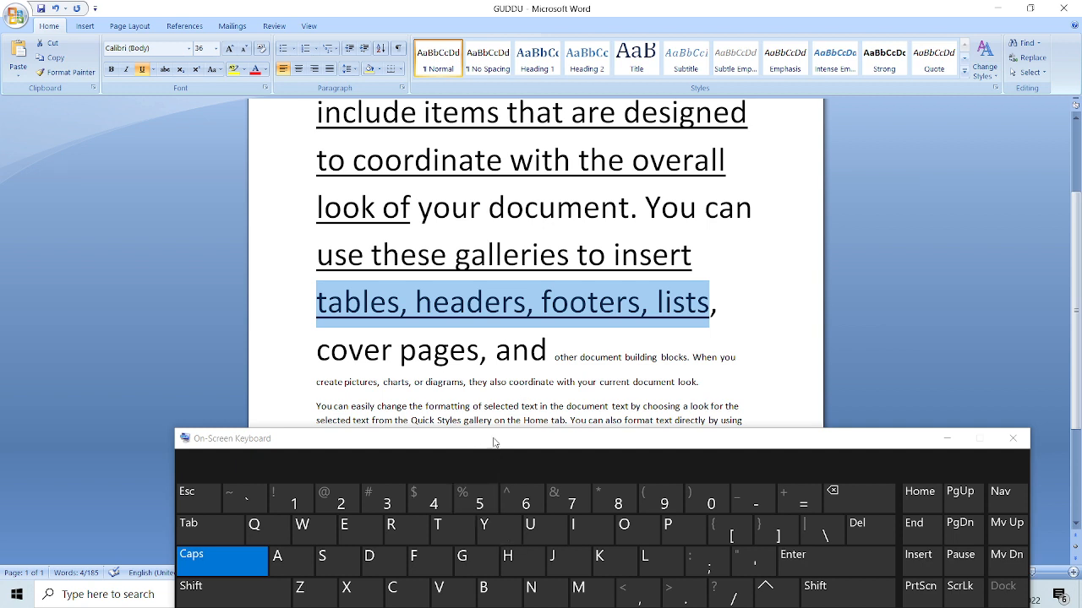
# - Bring the on-screen keyboard back into full view and use it to select and delete all the document's text
pyautogui.moveTo(494, 443); pyautogui.dragTo(481, 369)
pyautogui.click(220, 543)
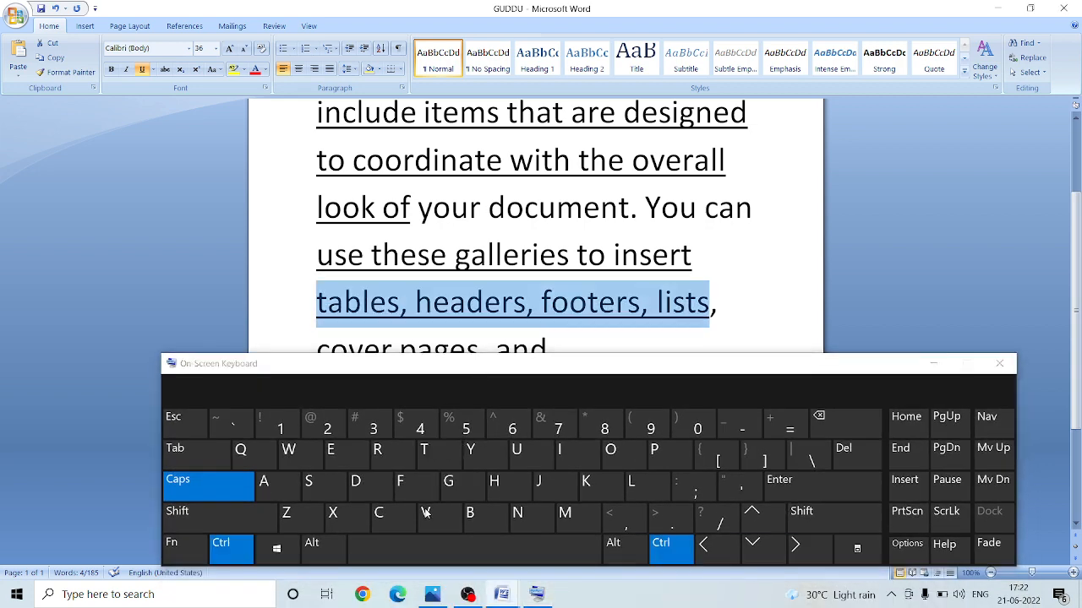
pyautogui.click(287, 494)
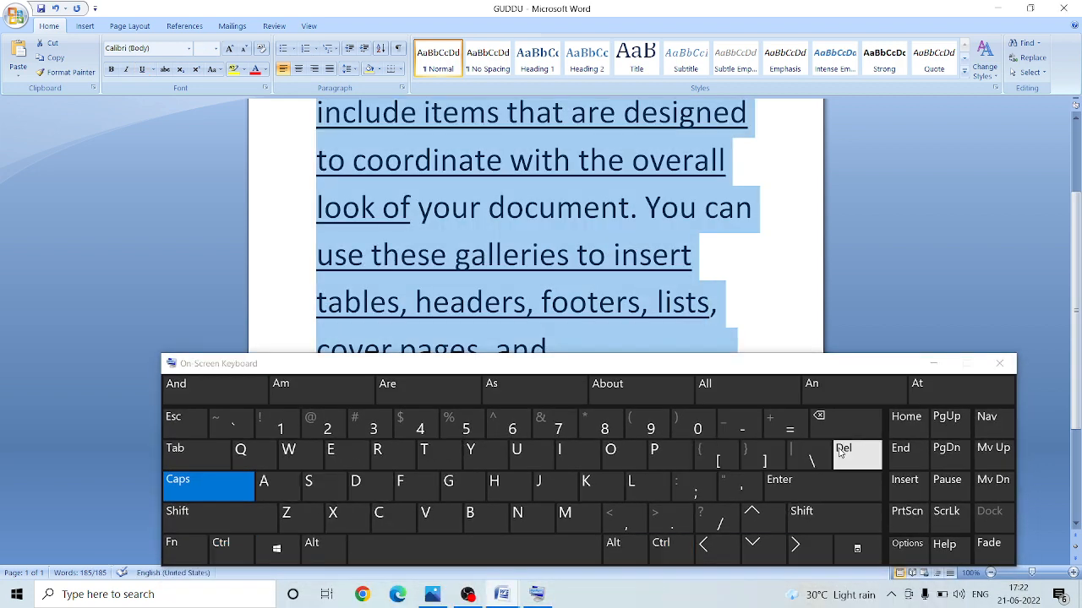
pyautogui.click(842, 454)
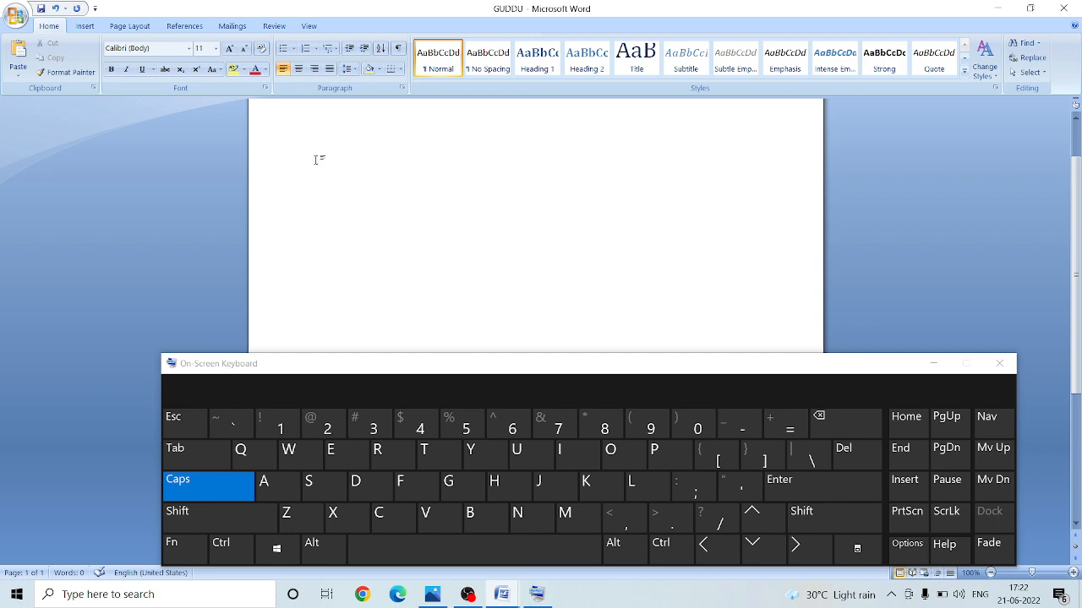
# - Enter three capitalised first names in the empty document, each on its own line
pyautogui.write('GUDDU')
pyautogui.press('Return')
pyautogui.write('RAN')
pyautogui.write('JIT ')
pyautogui.write('VIVE')
pyautogui.write('K')
# - Select all three name lines and copy them using the on-screen keyboard, moved up into full view
pyautogui.moveTo(313, 115); pyautogui.dragTo(339, 168)
pyautogui.hotkey('ctrl', 'c')
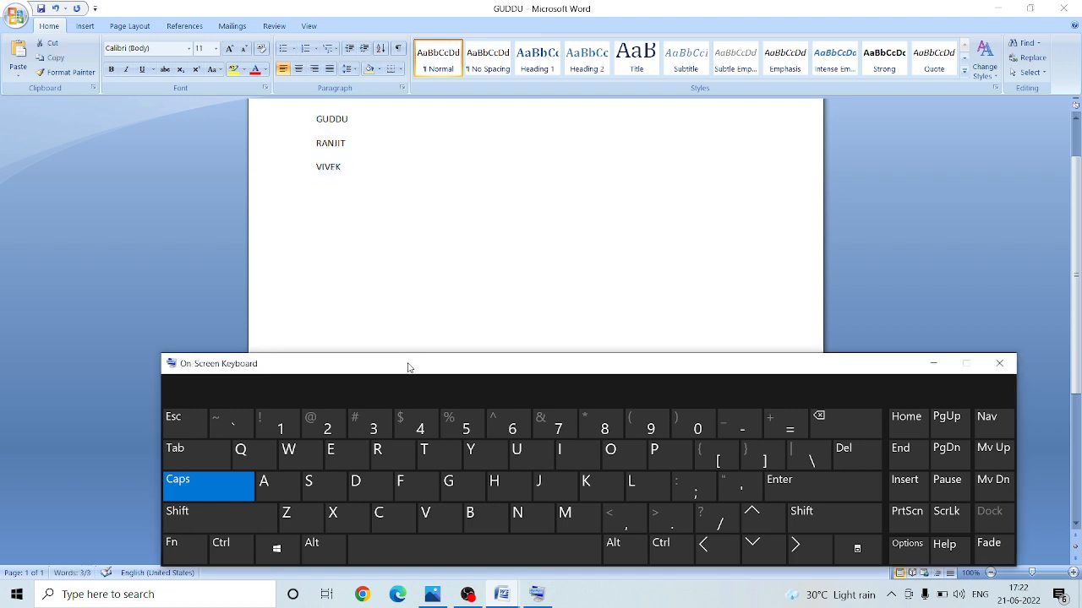
pyautogui.moveTo(407, 368); pyautogui.dragTo(415, 311)
pyautogui.click(229, 485)
pyautogui.click(405, 457)
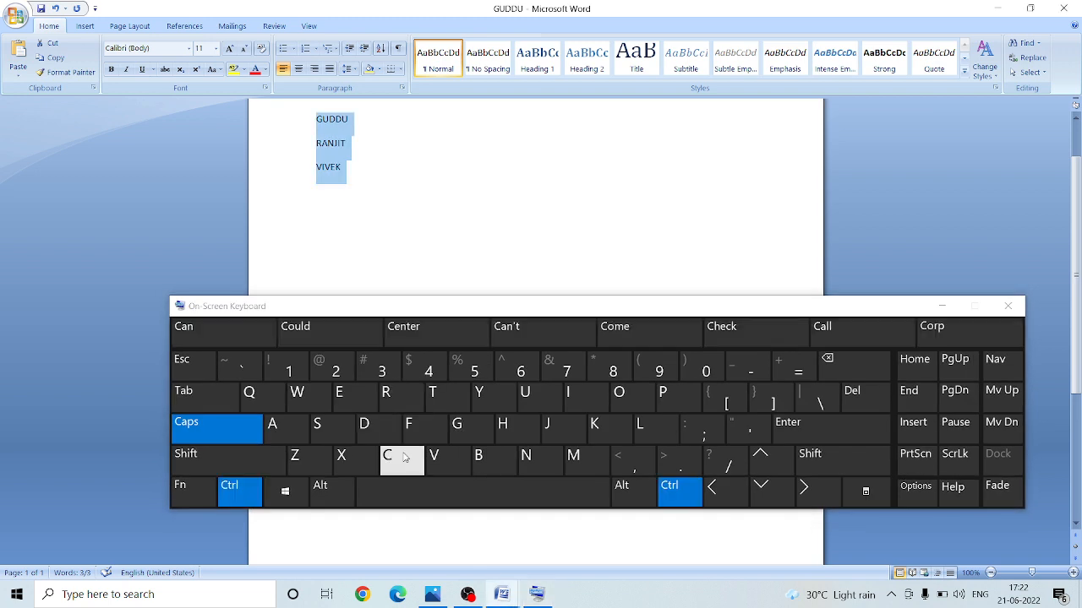
pyautogui.click(405, 457)
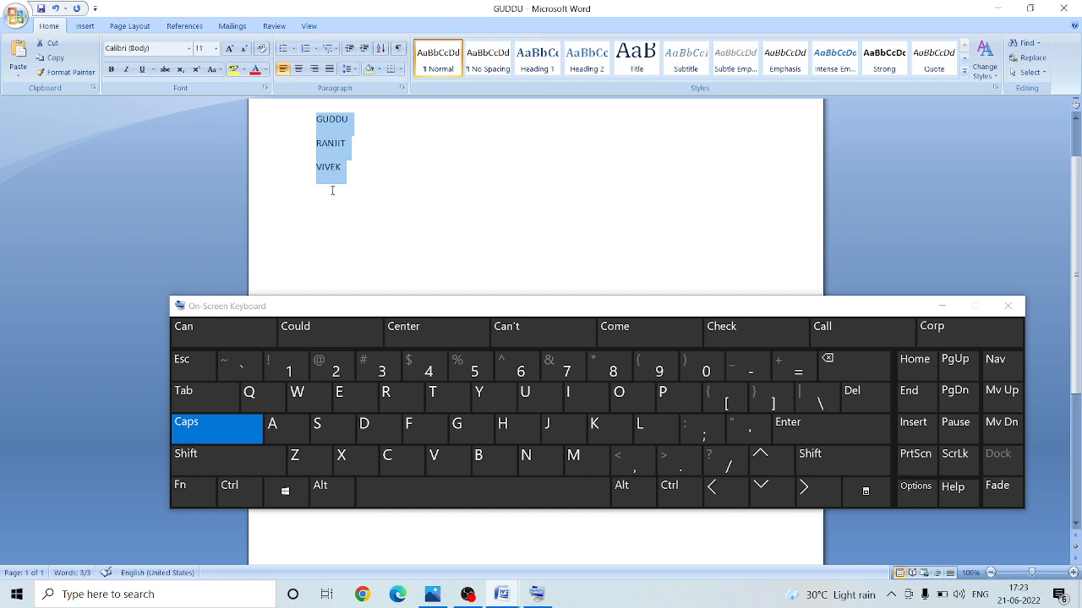
pyautogui.press('ctrl')
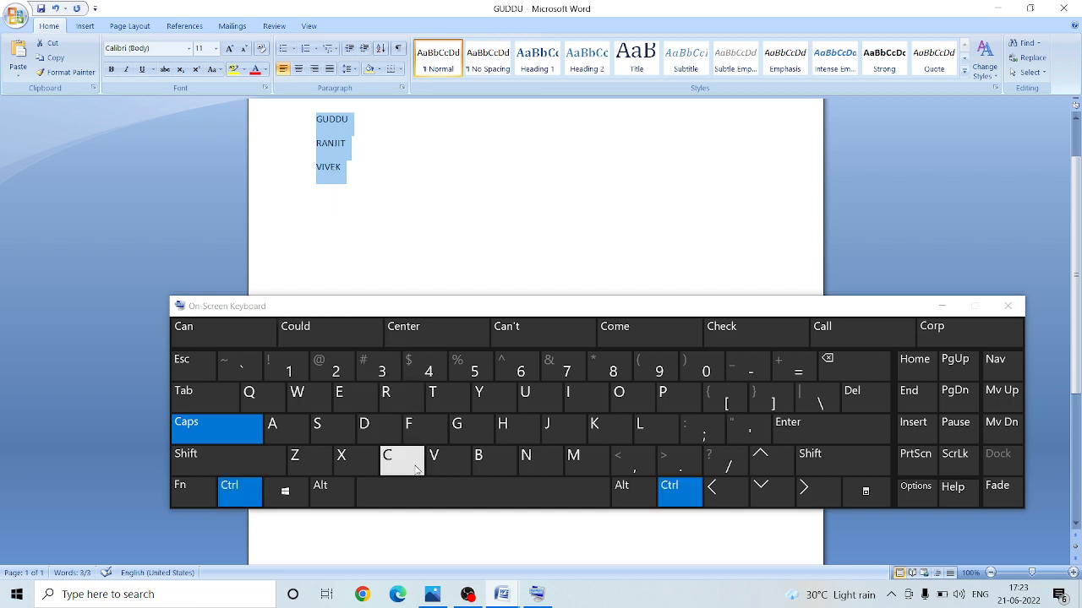
pyautogui.click(402, 461)
# - Start a new line below the last name and paste the copied names twice using the on-screen keyboard
pyautogui.click(358, 192)
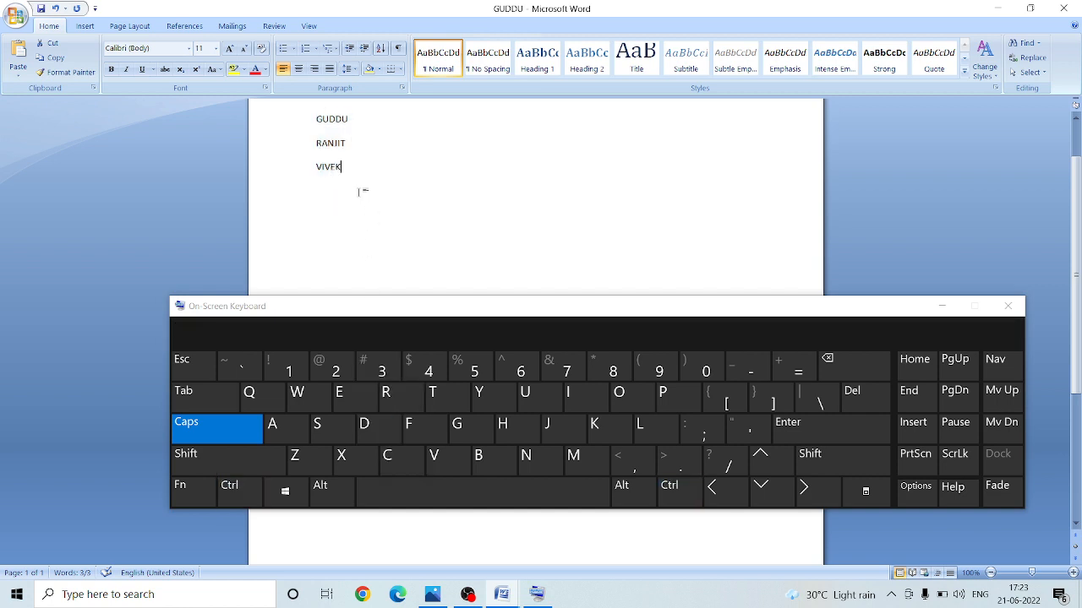
pyautogui.press('Return')
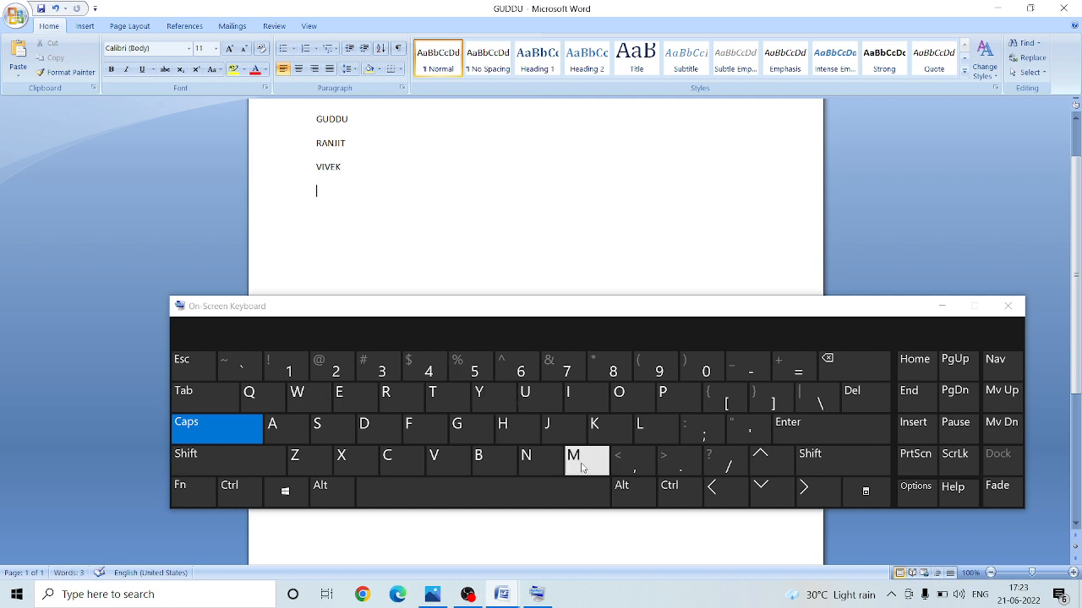
pyautogui.press('ctrl')
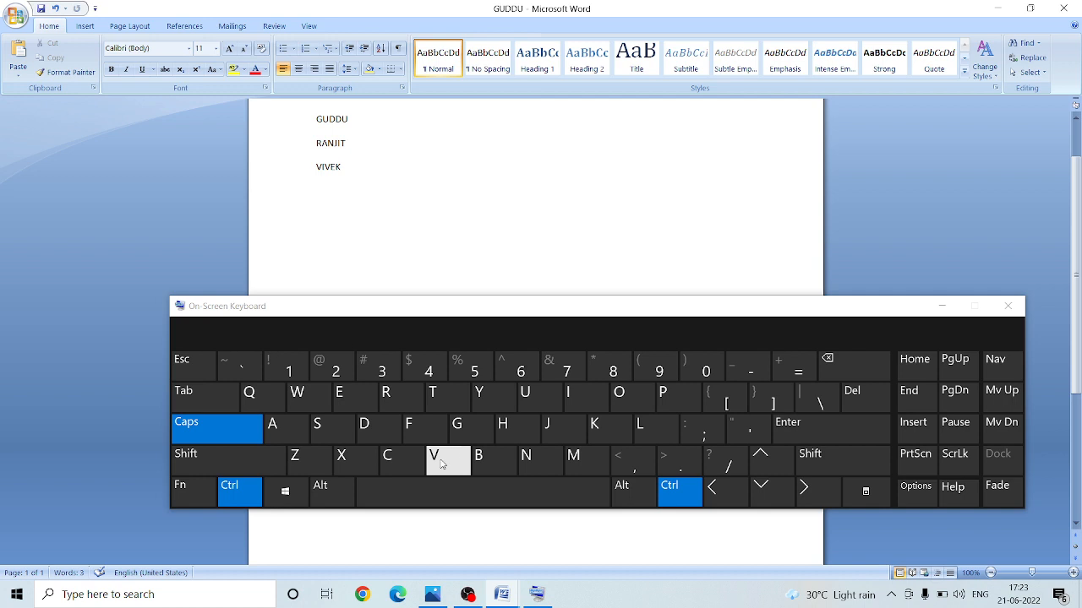
pyautogui.click(440, 464)
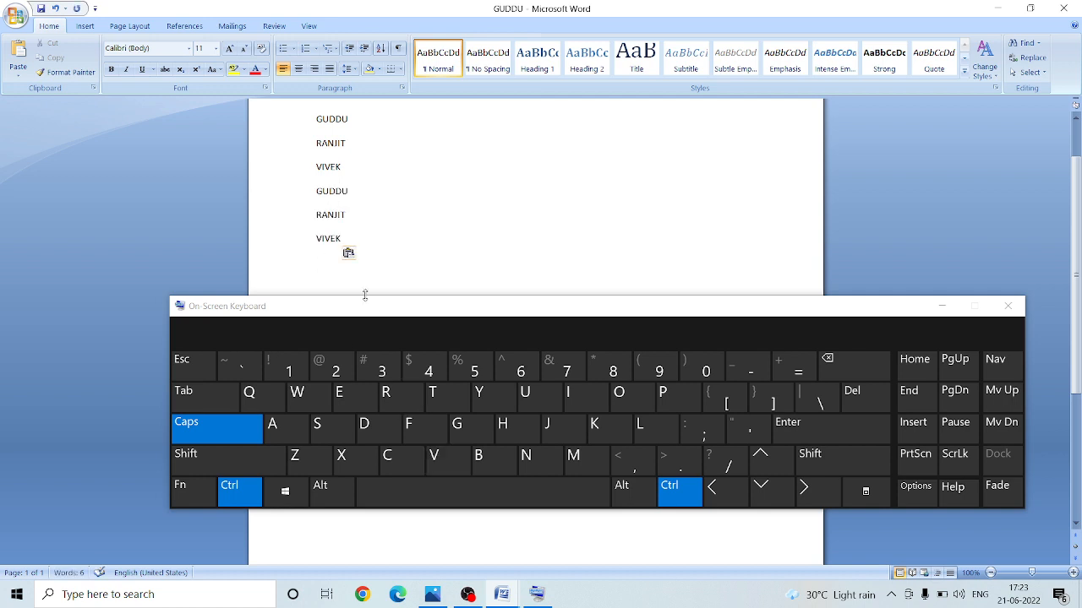
pyautogui.click(443, 457)
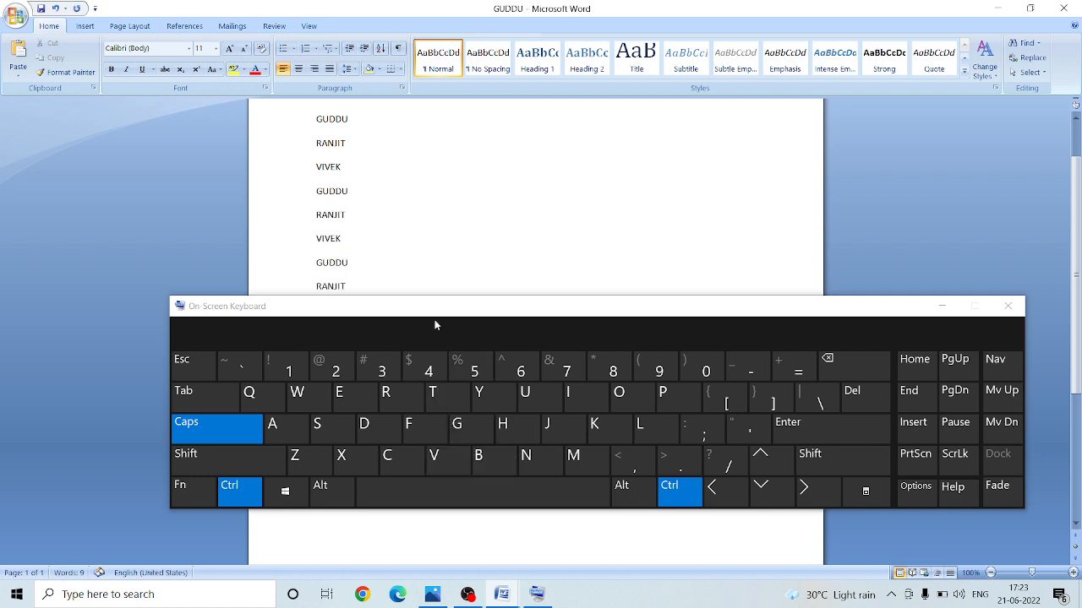
# - Move the on-screen keyboard clear of the names and paste the copied list repeatedly until it runs well onto page 2
pyautogui.moveTo(430, 314); pyautogui.dragTo(644, 162)
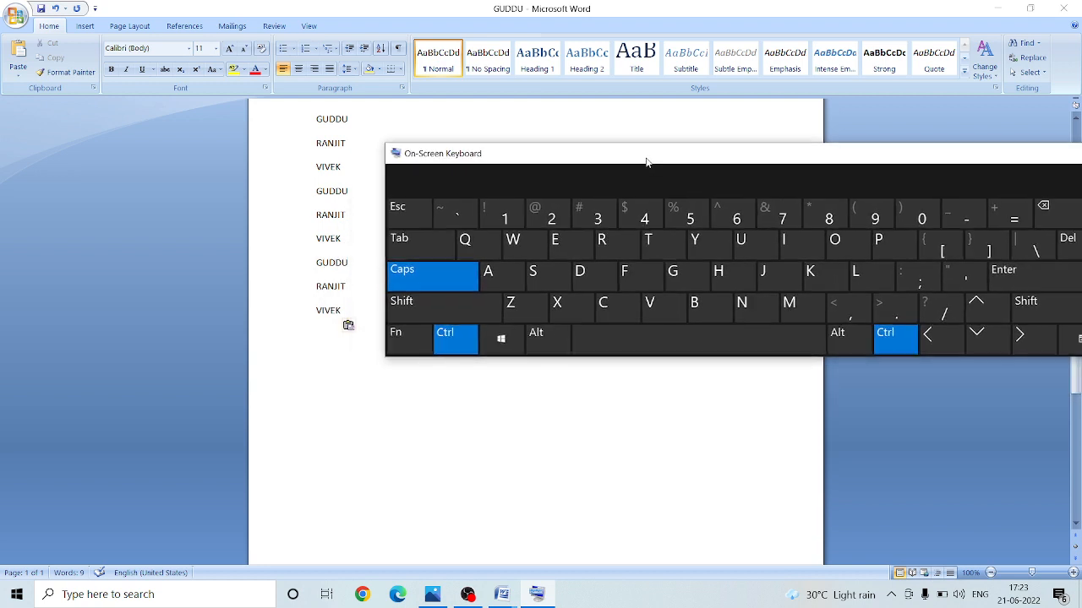
pyautogui.click(649, 309)
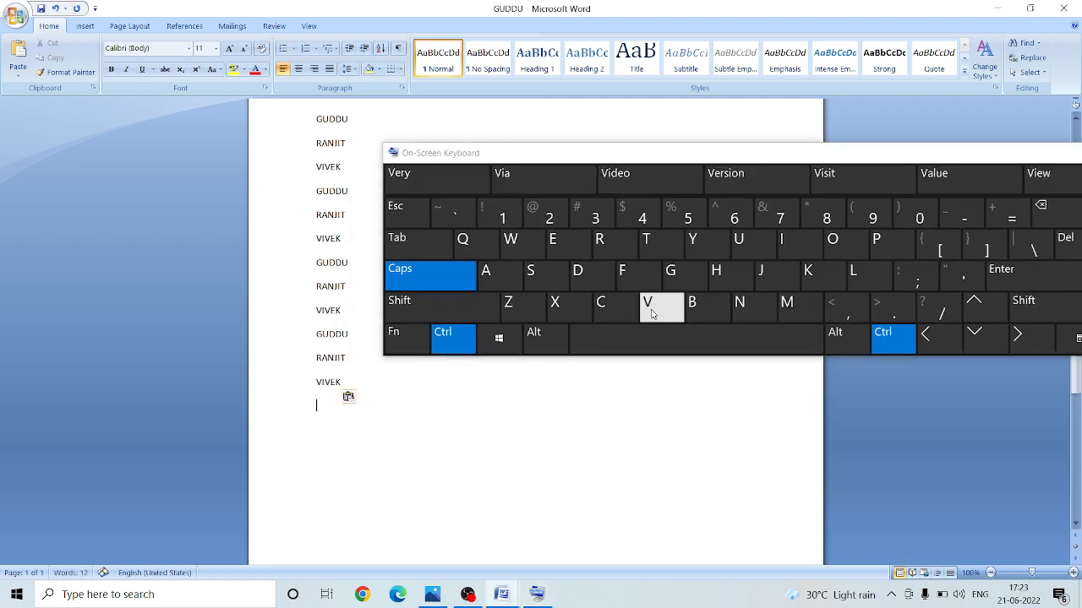
pyautogui.click(651, 315)
pyautogui.click(651, 315)
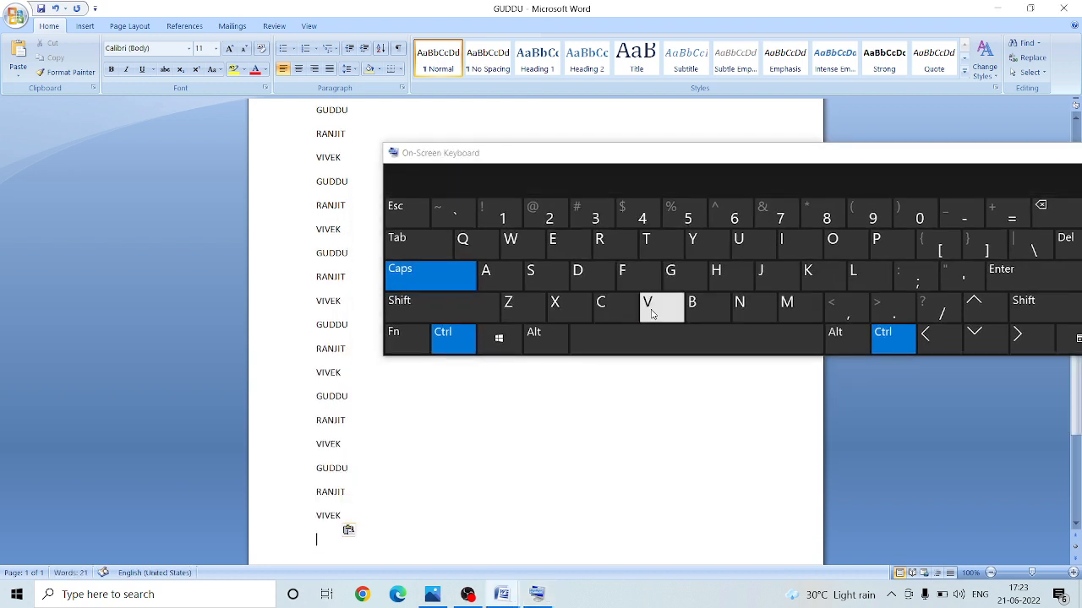
pyautogui.click(652, 314)
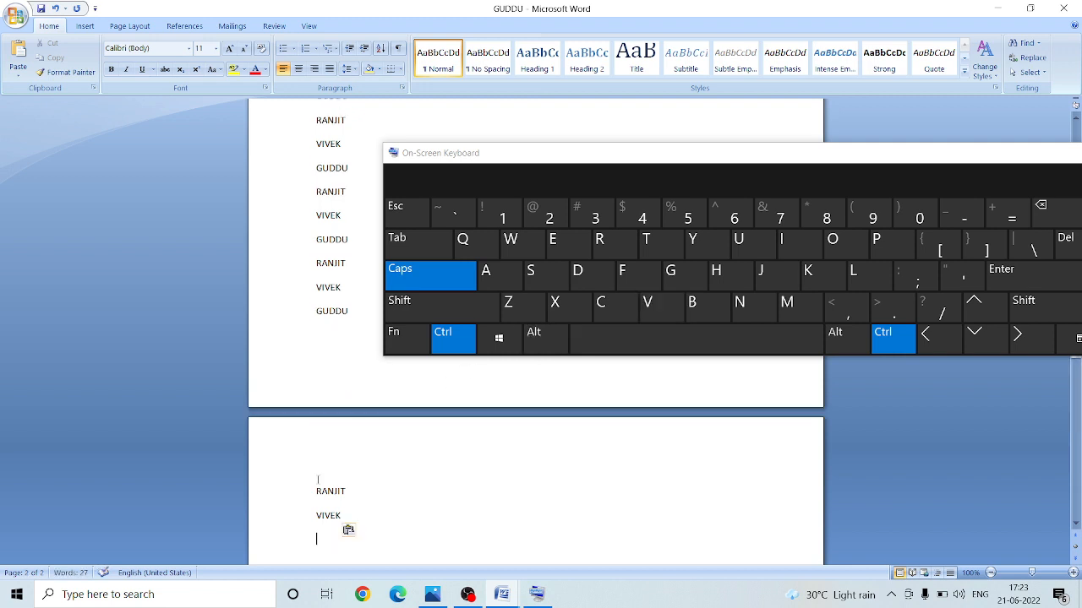
pyautogui.click(647, 314)
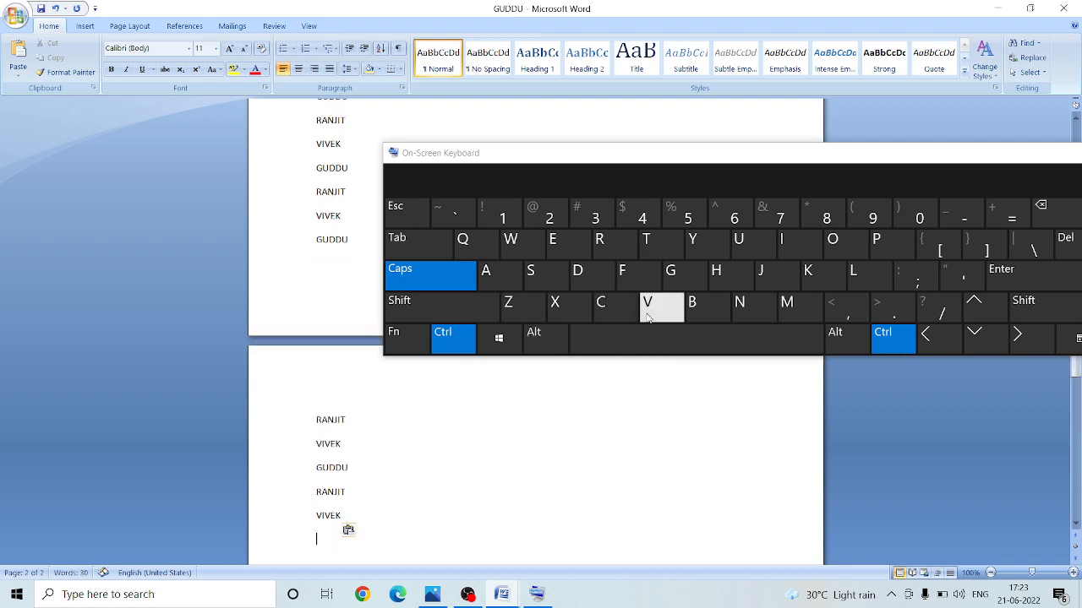
pyautogui.click(647, 314)
pyautogui.click(647, 315)
pyautogui.click(648, 315)
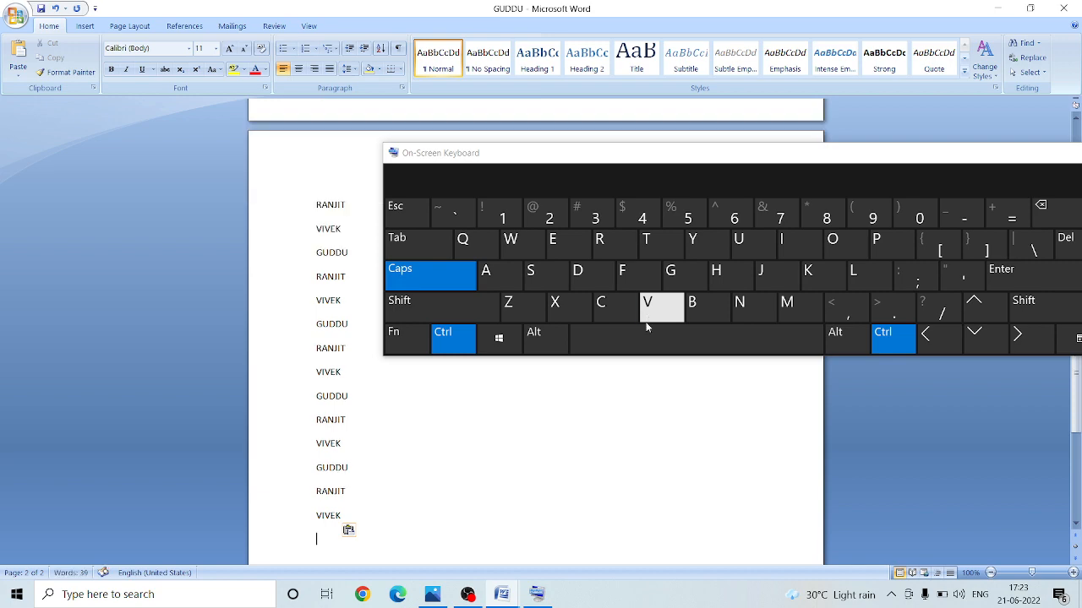
pyautogui.click(453, 336)
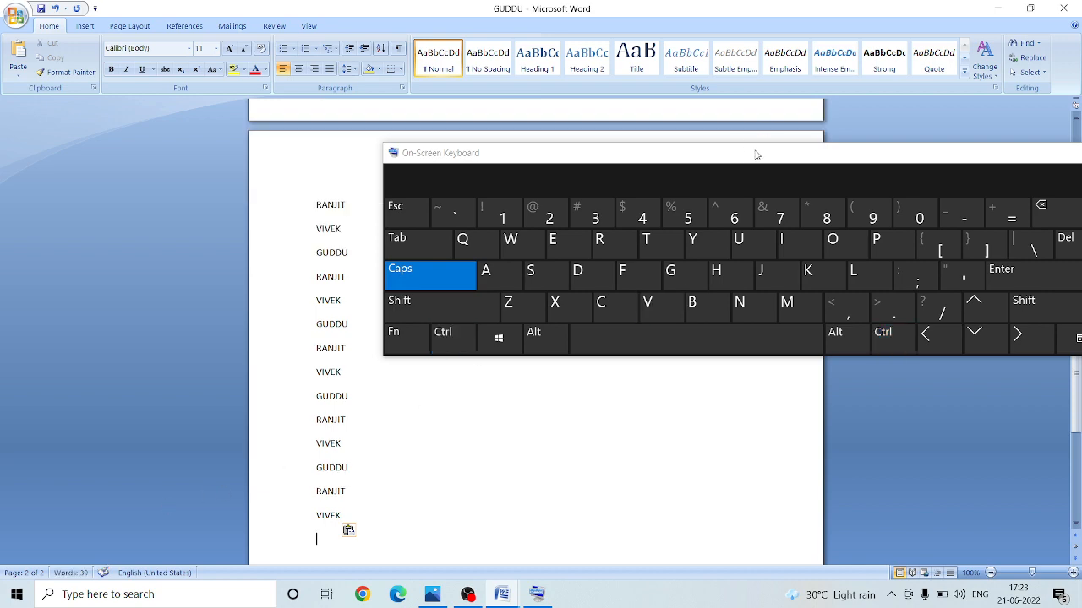
# - Close the document of repeated names using the on-screen keyboard, without saving its changes
pyautogui.moveTo(721, 156); pyautogui.dragTo(505, 234)
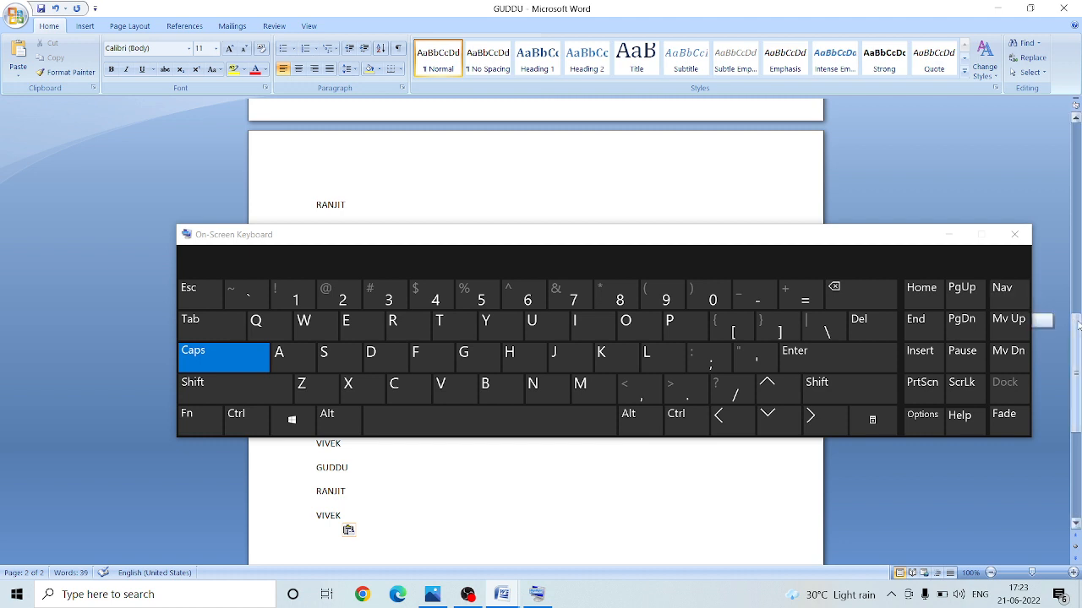
pyautogui.moveTo(1074, 320); pyautogui.dragTo(1029, 166)
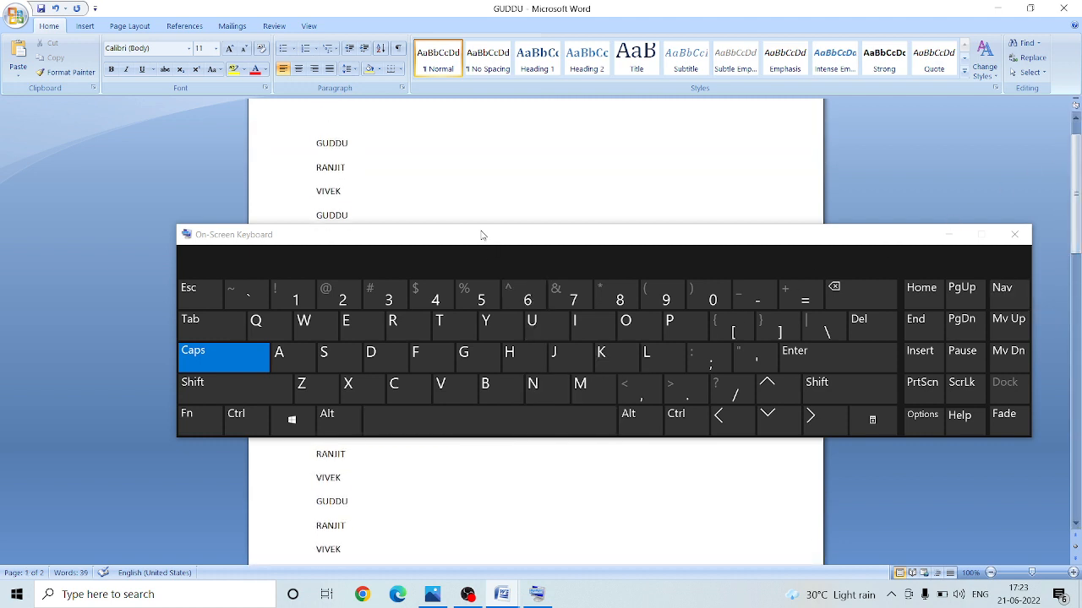
pyautogui.moveTo(481, 235); pyautogui.dragTo(623, 336)
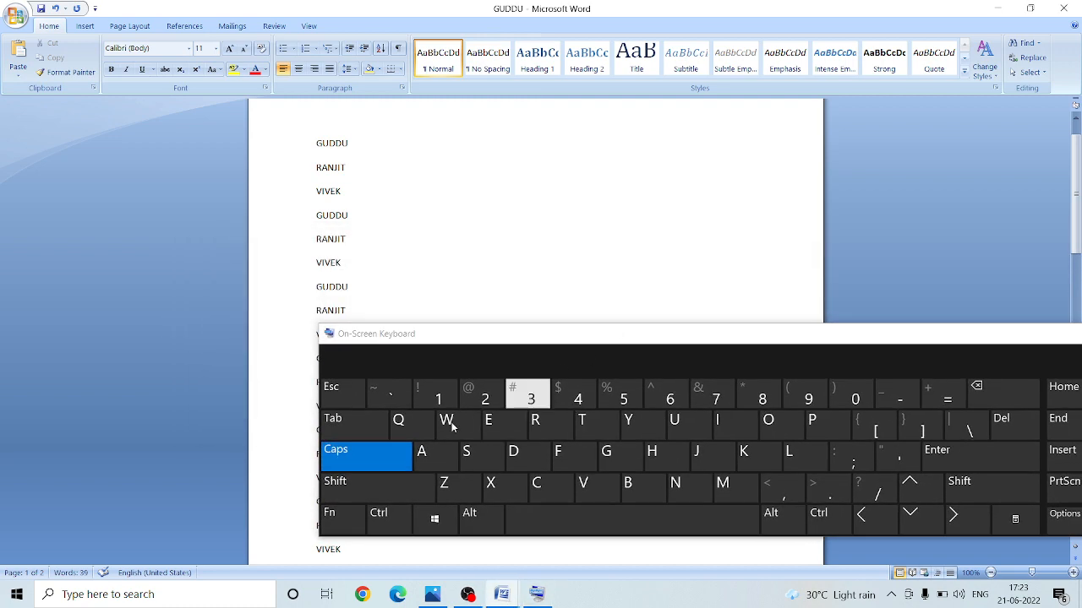
pyautogui.click(377, 513)
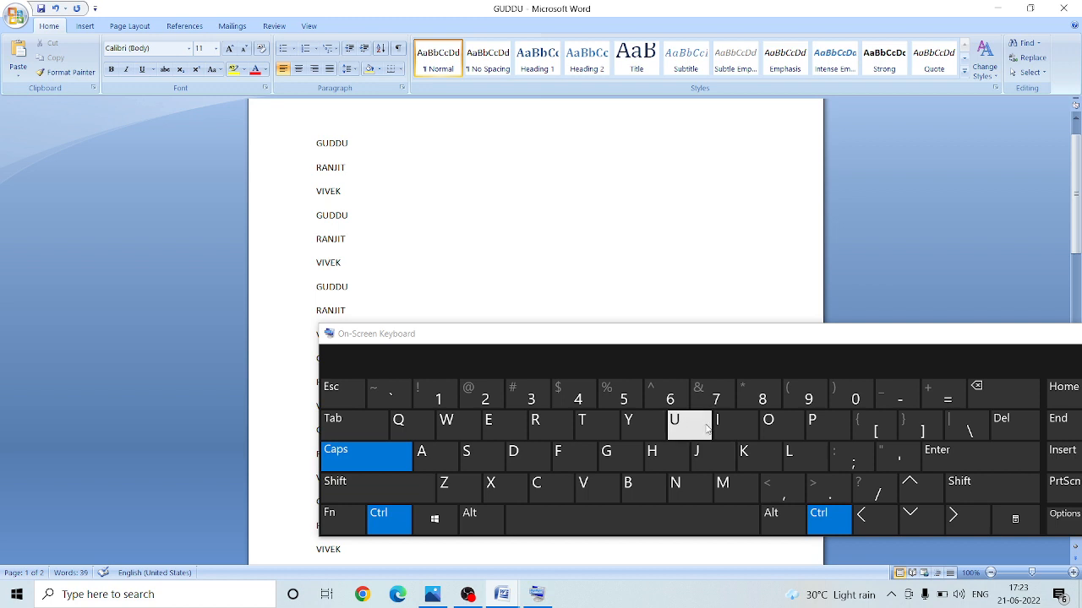
pyautogui.click(457, 421)
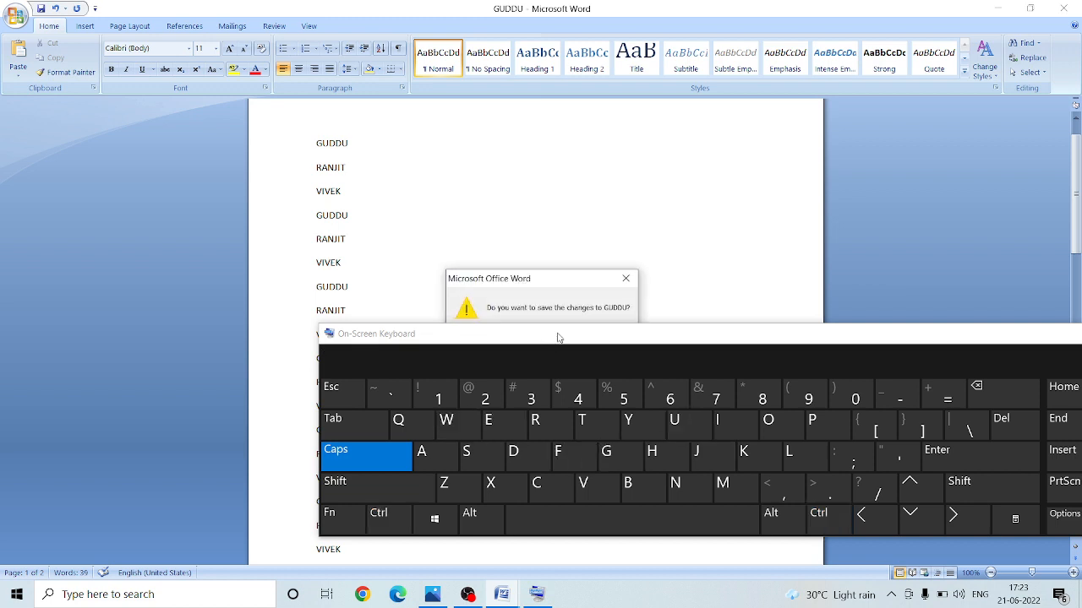
pyautogui.moveTo(558, 338); pyautogui.dragTo(580, 435)
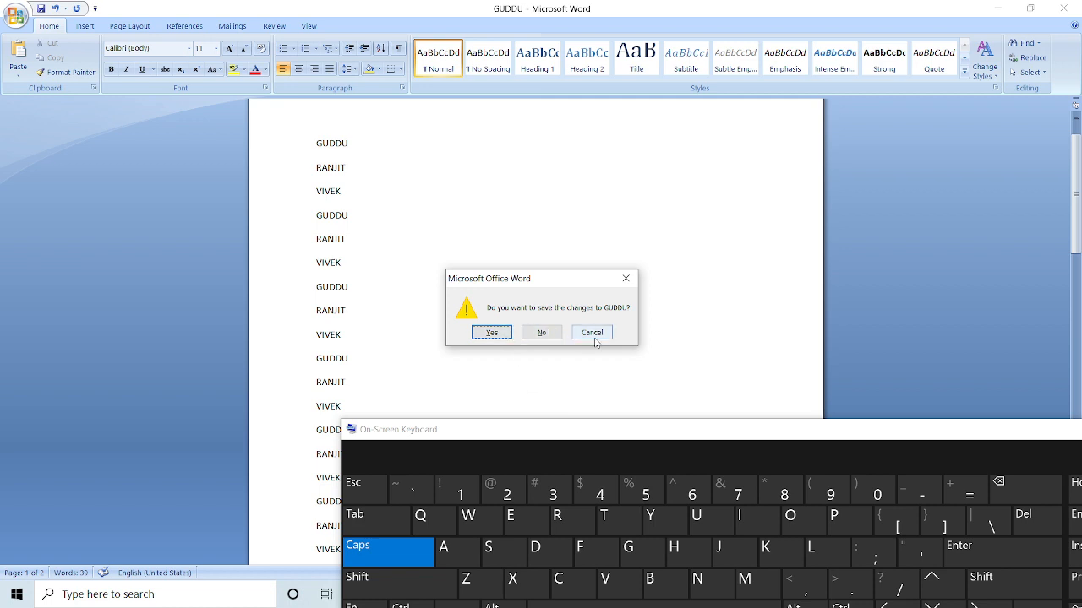
pyautogui.click(546, 336)
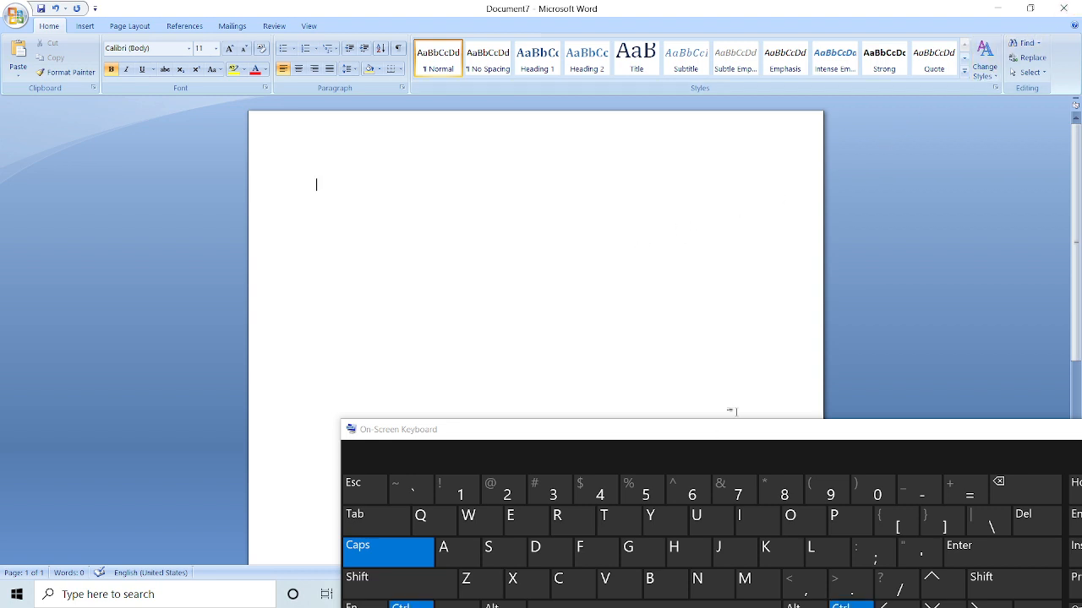
# - Raise the on-screen keyboard and try to close the blank Document7 with its close shortcut
pyautogui.moveTo(717, 438); pyautogui.dragTo(720, 318)
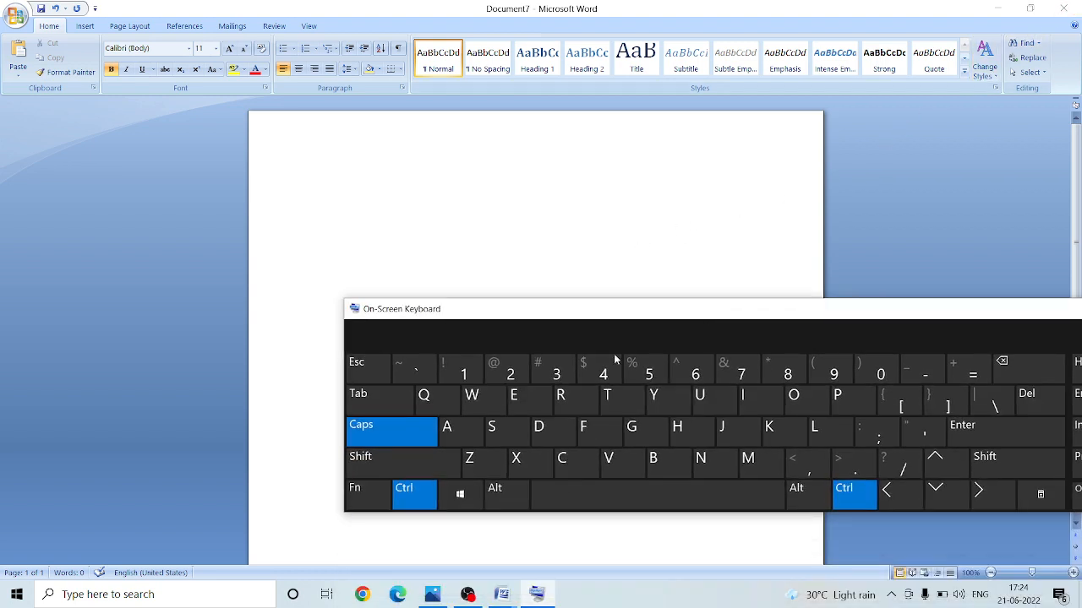
pyautogui.click(489, 403)
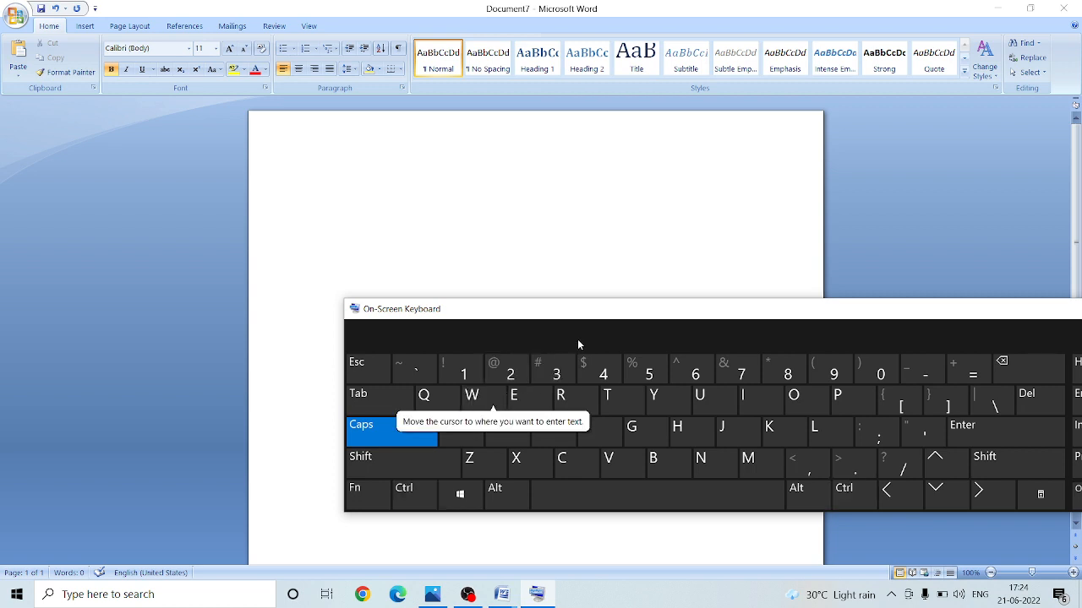
pyautogui.click(474, 403)
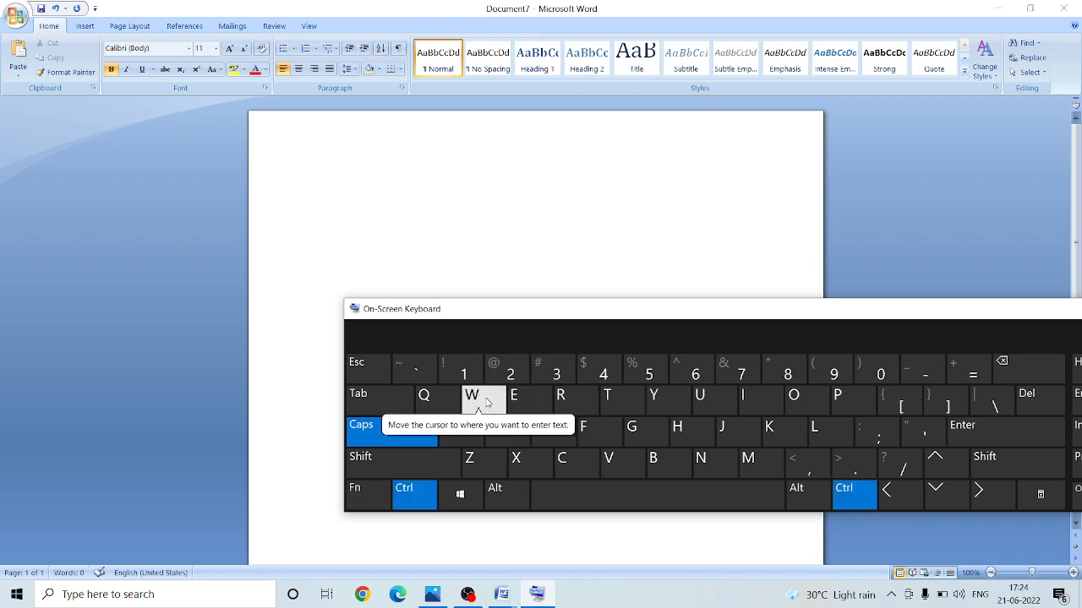
pyautogui.click(485, 404)
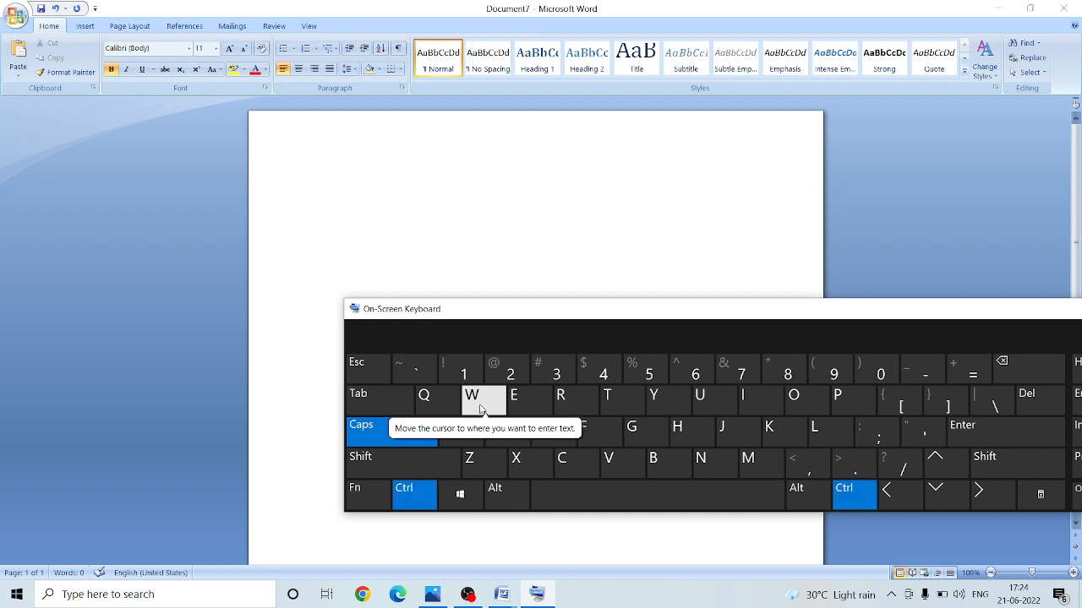
pyautogui.click(473, 463)
# - Switch to the blank Document5 window and close it using the on-screen keyboard
pyautogui.moveTo(504, 594)
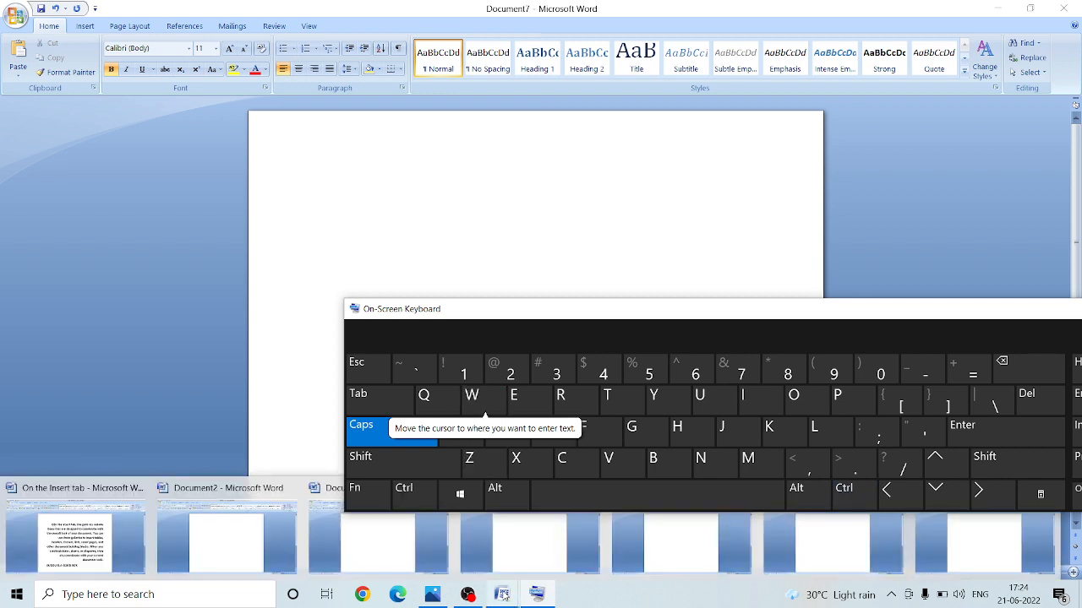
pyautogui.click(642, 538)
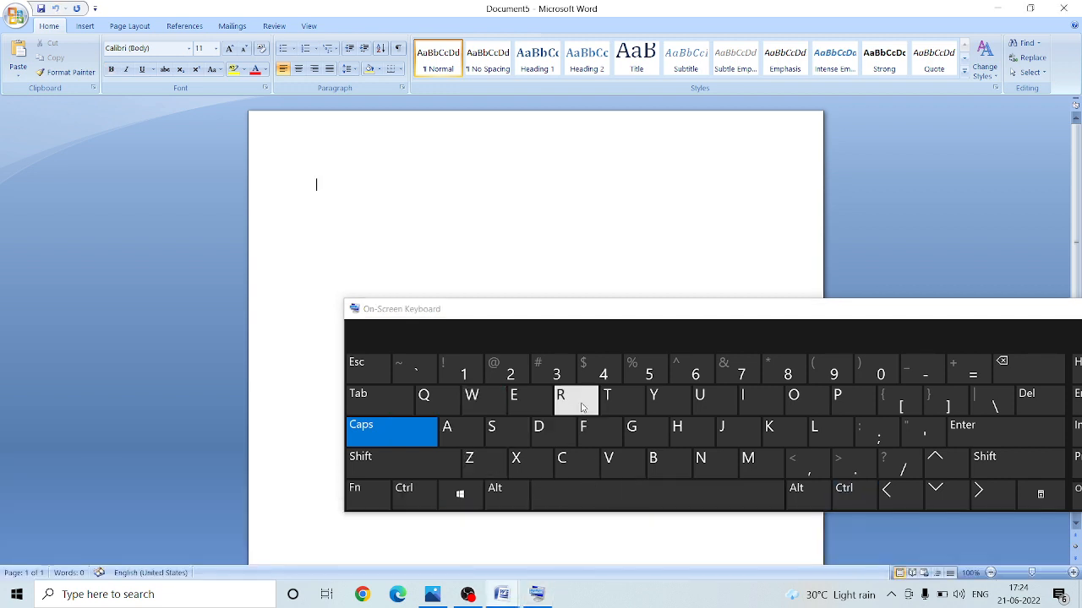
pyautogui.click(487, 405)
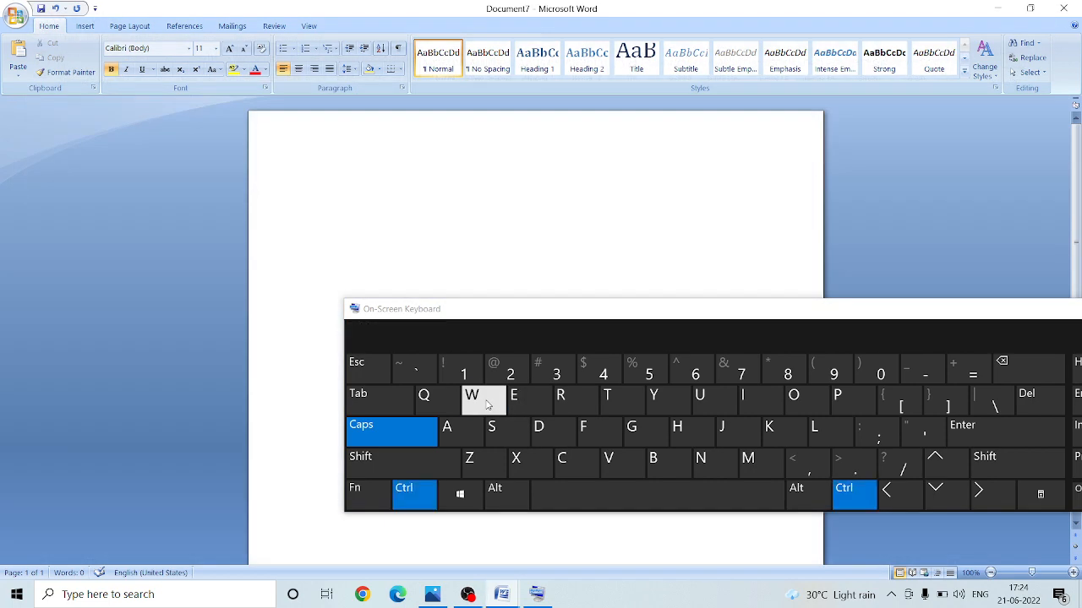
# - Close Document7 using the on-screen keyboard, without saving its changes
pyautogui.click(487, 405)
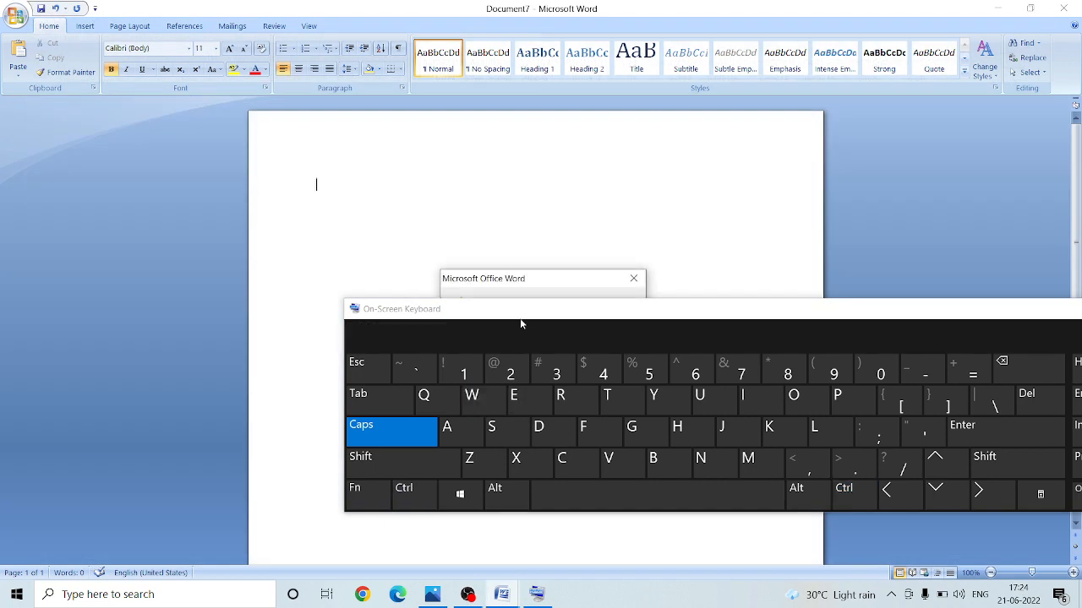
pyautogui.moveTo(521, 324); pyautogui.dragTo(539, 409)
pyautogui.click(544, 335)
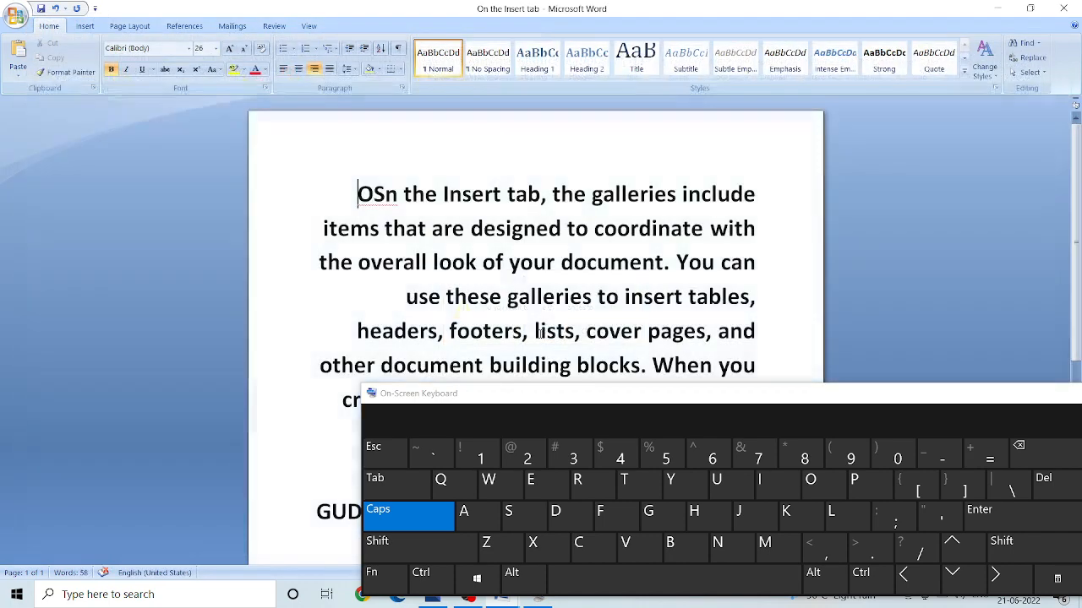
# - Close the "On the Insert tab" document and the blank Document6 using the on-screen keyboard
pyautogui.click(421, 575)
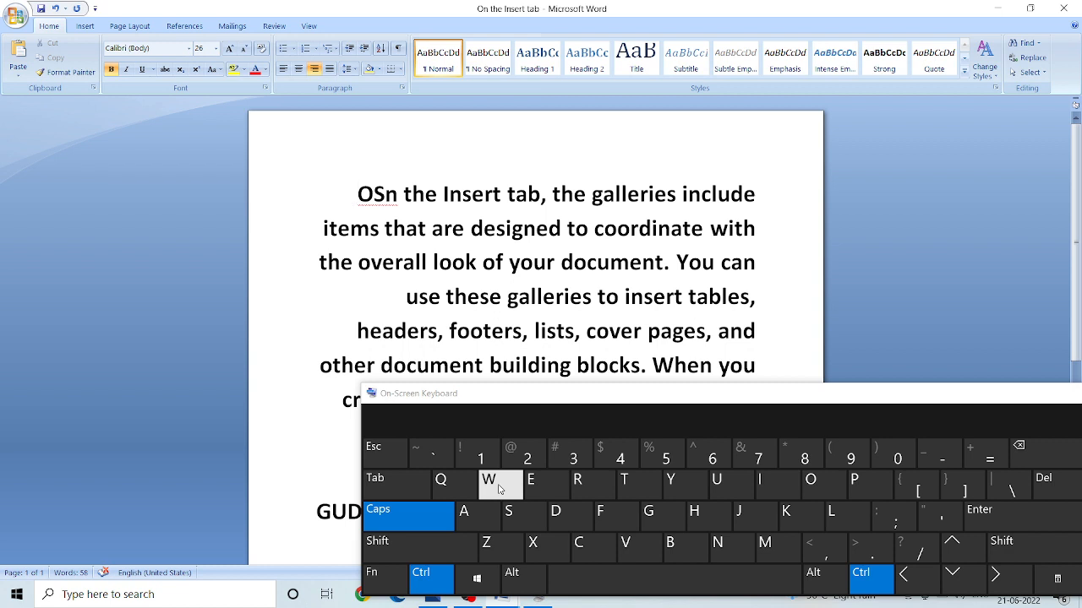
pyautogui.click(499, 491)
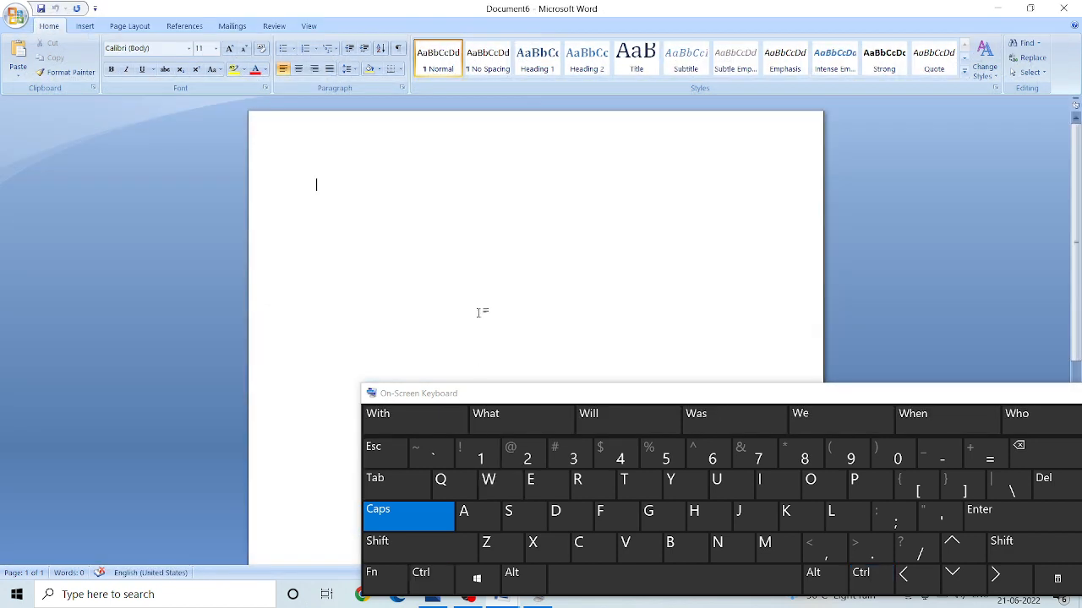
pyautogui.click(498, 481)
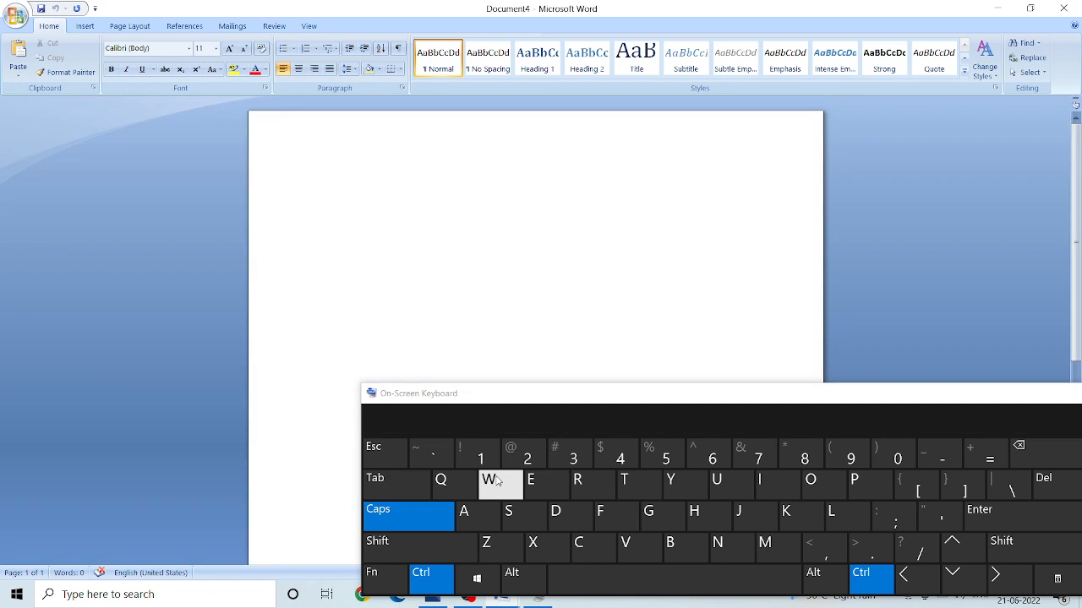
# - Close Document4, Document3 and the remaining blank document using the on-screen keyboard, and exit Word
pyautogui.click(499, 480)
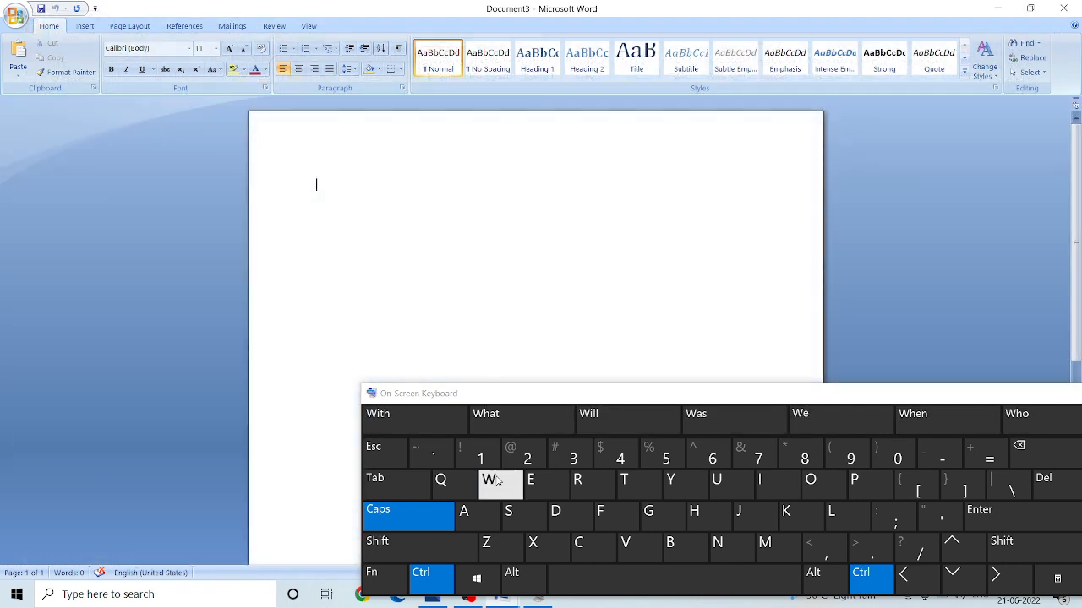
pyautogui.click(498, 480)
pyautogui.click(498, 480)
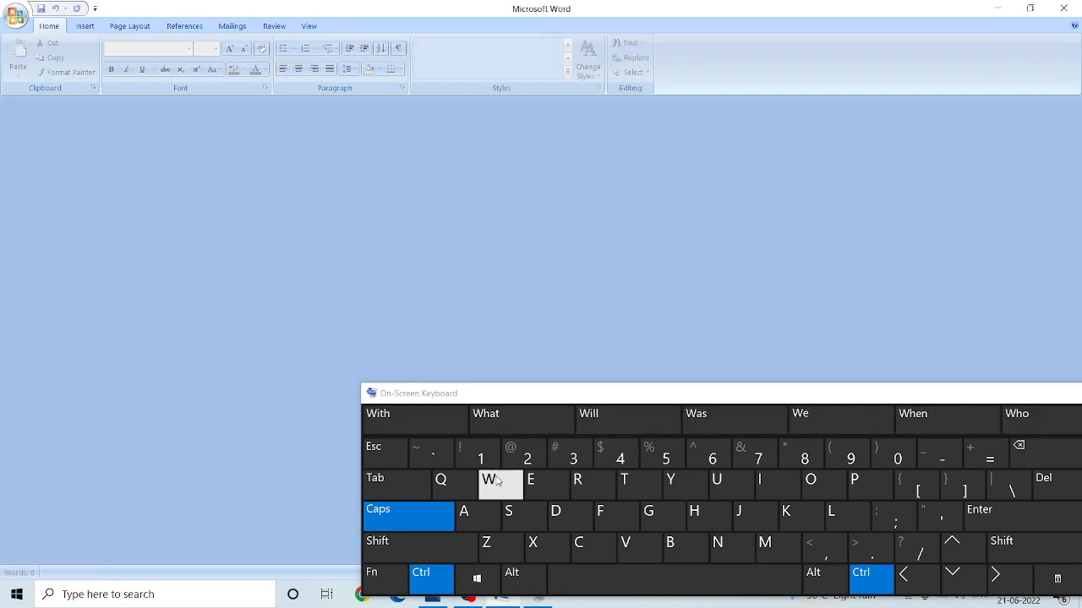
pyautogui.click(499, 480)
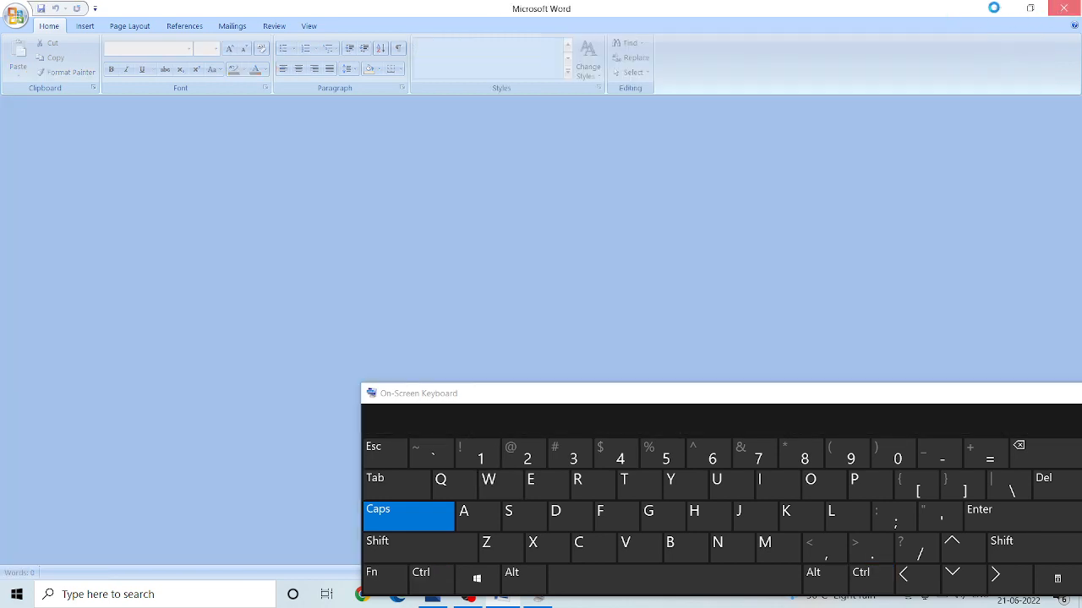
pyautogui.click(1062, 8)
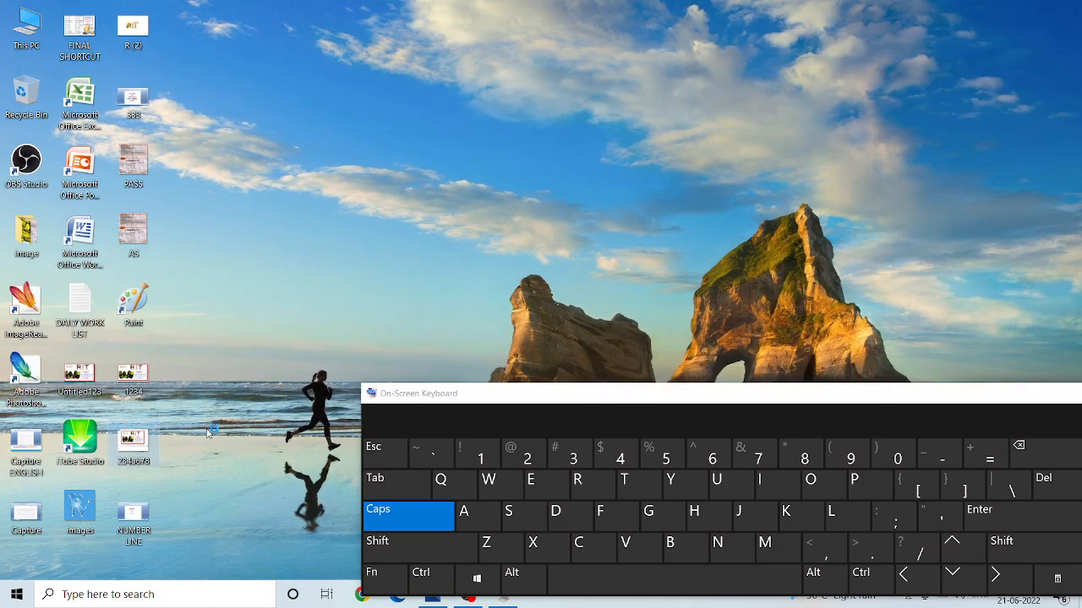
# - Open the desktop pictures 2345678 and 333 in turn, closing each one using the on-screen keyboard
pyautogui.doubleClick(132, 448)
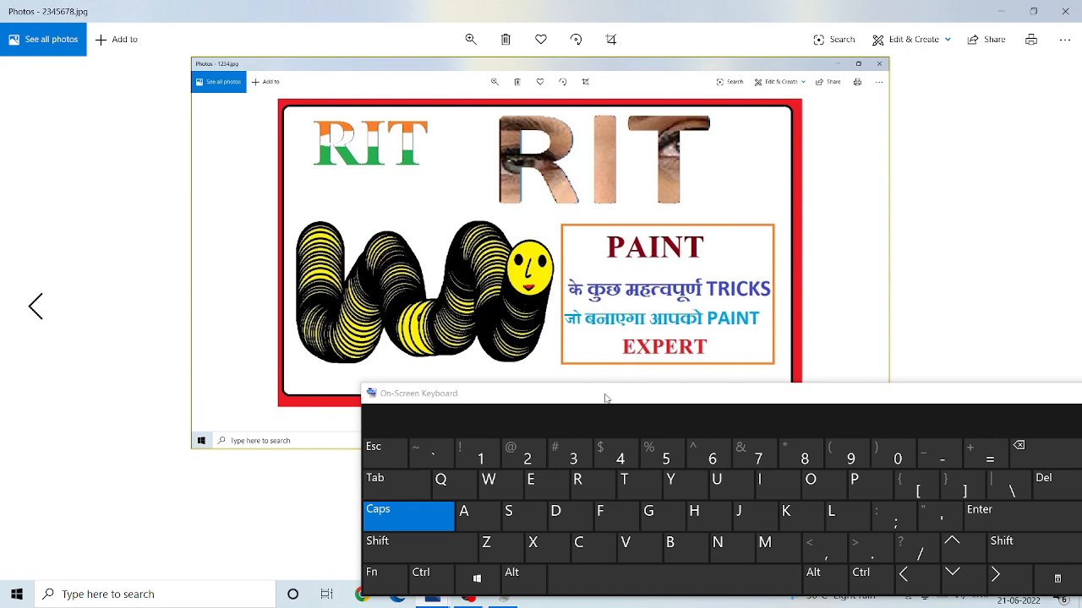
pyautogui.moveTo(602, 403); pyautogui.dragTo(466, 375)
pyautogui.press('ctrl')
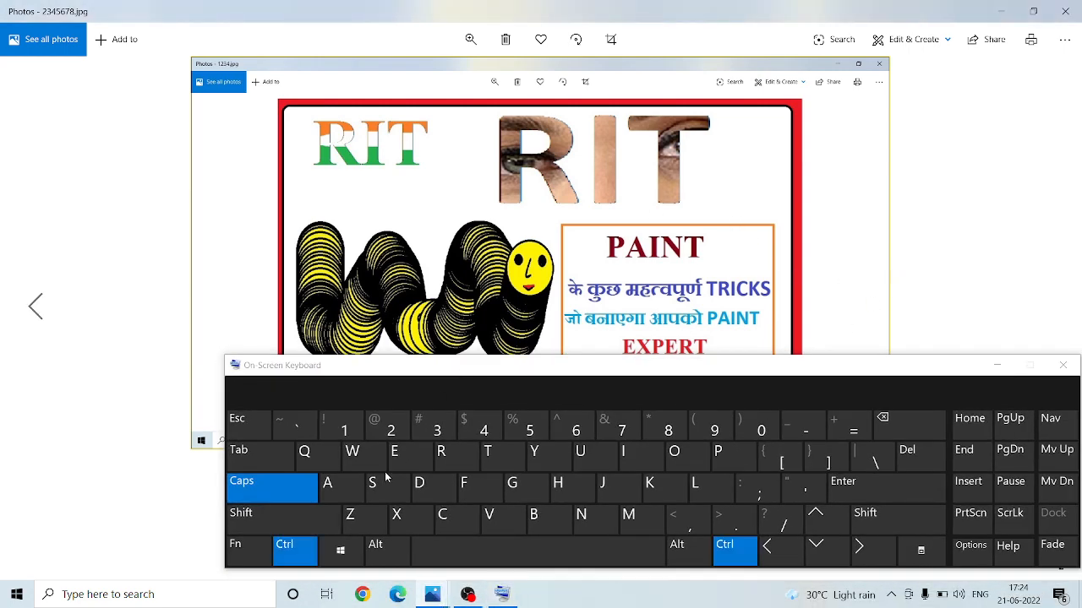
pyautogui.click(362, 463)
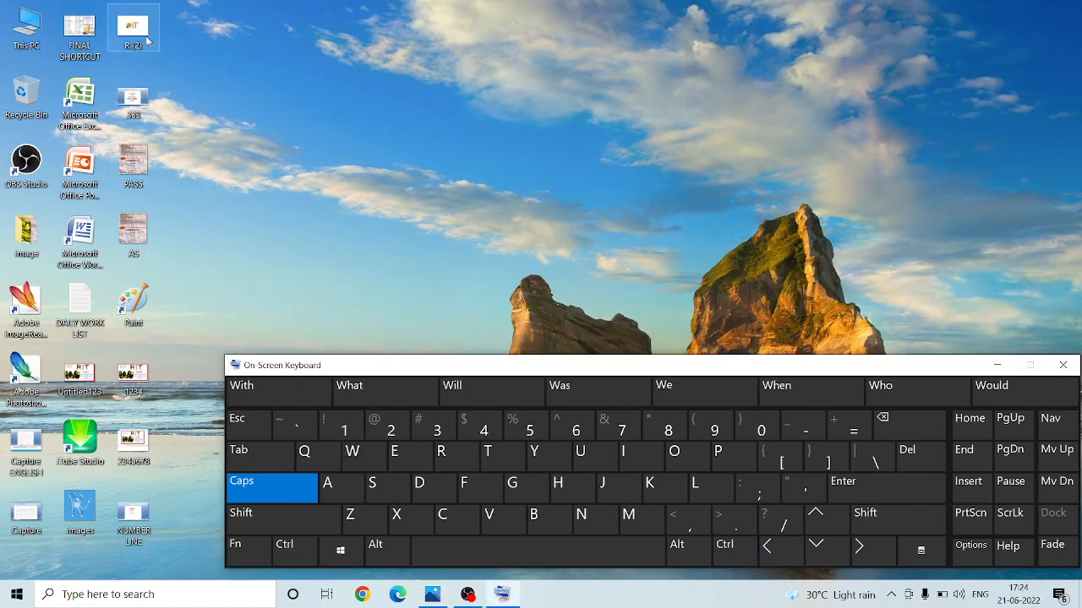
pyautogui.doubleClick(133, 102)
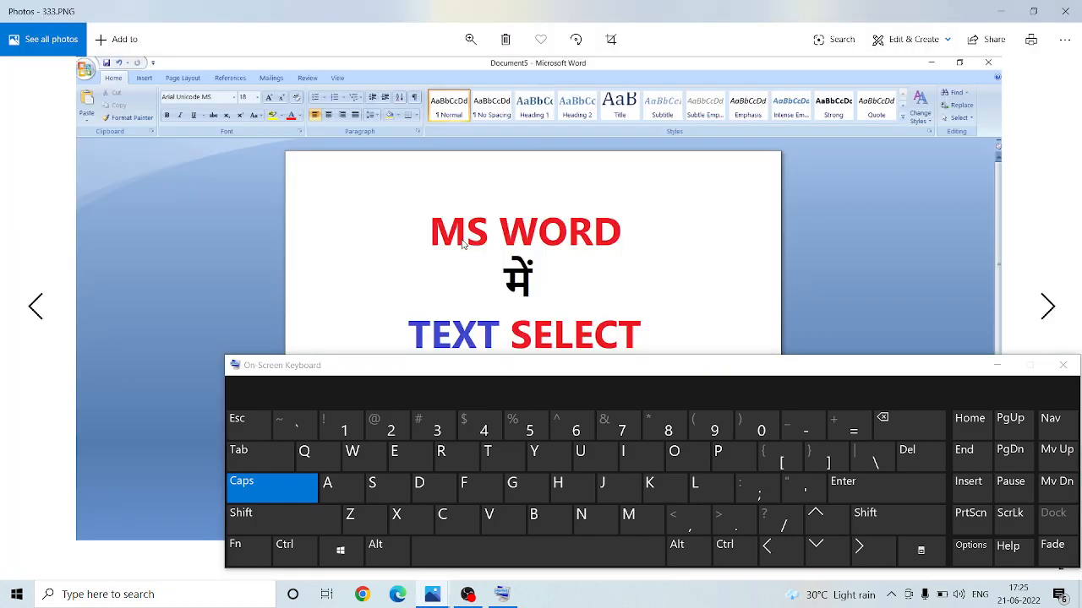
pyautogui.press('ctrl')
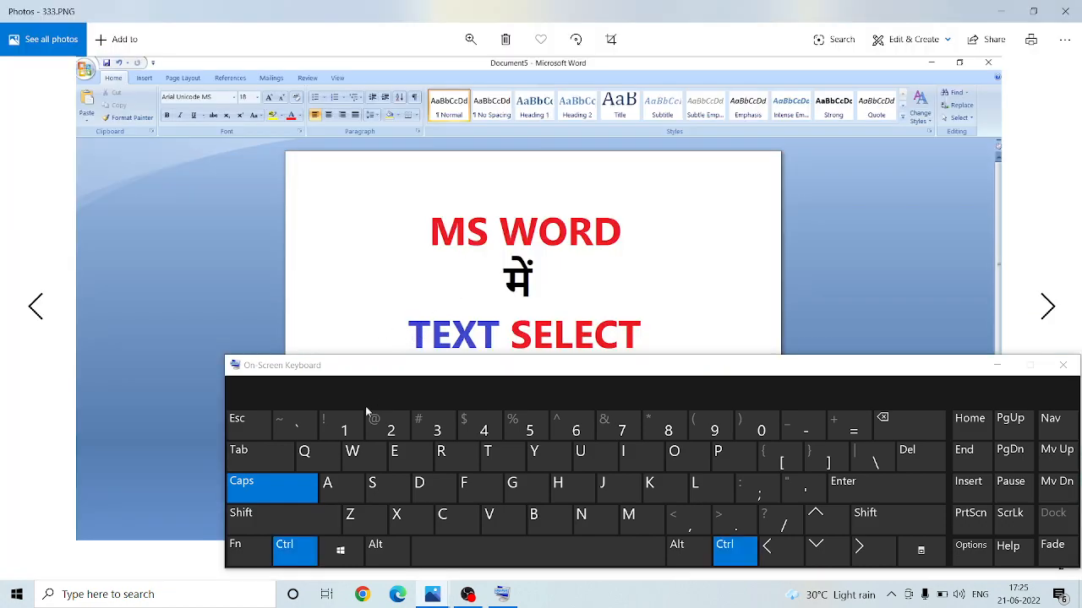
pyautogui.click(375, 456)
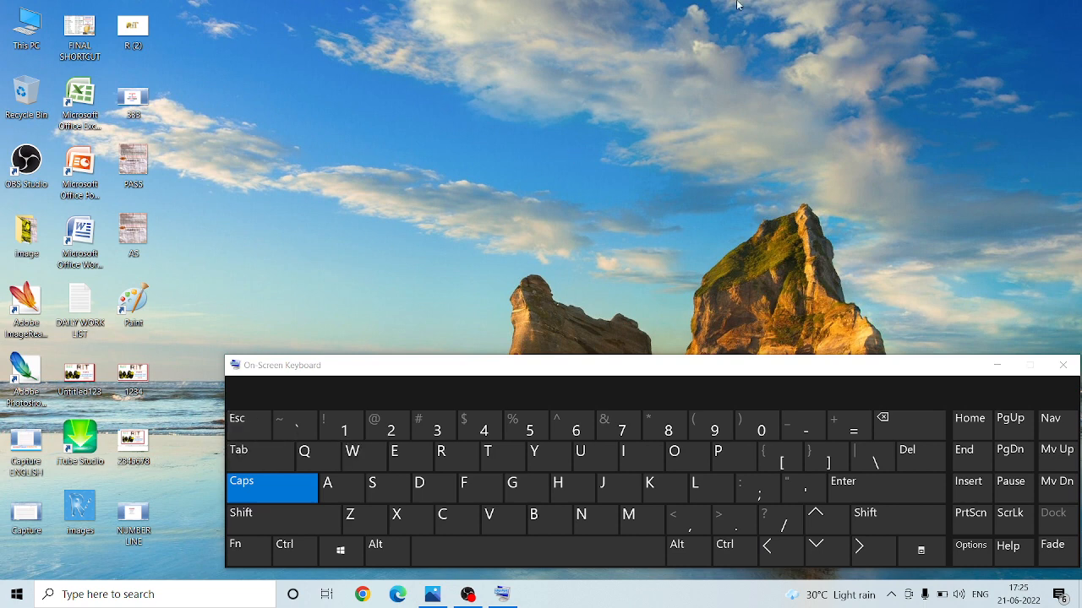
# - Start Word from the desktop and begin a sample sentence with a person's first name followed by "IS A"
pyautogui.doubleClick(78, 249)
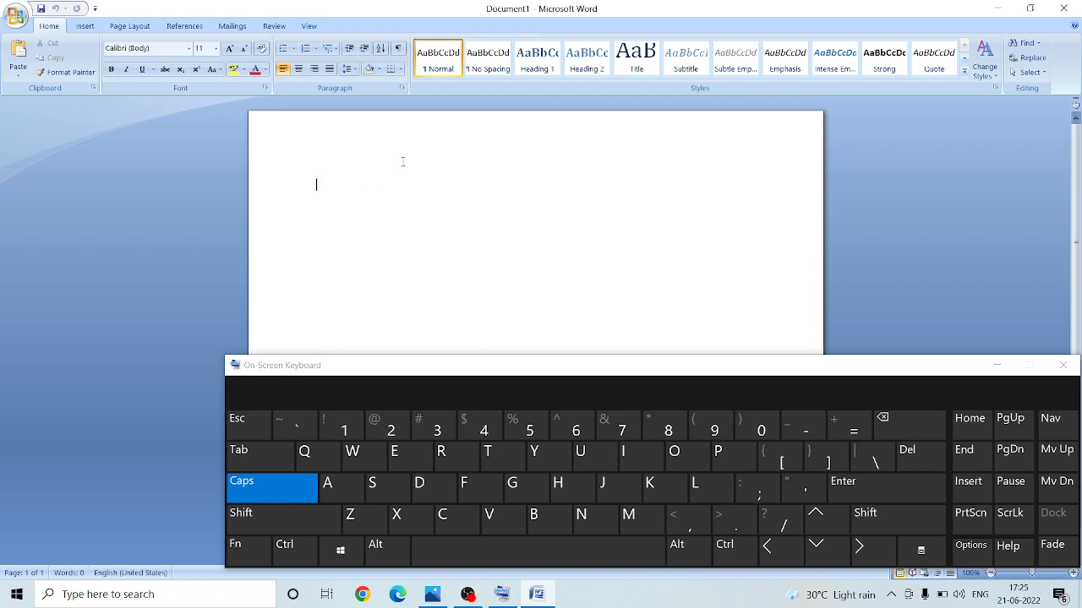
pyautogui.write('RGU')
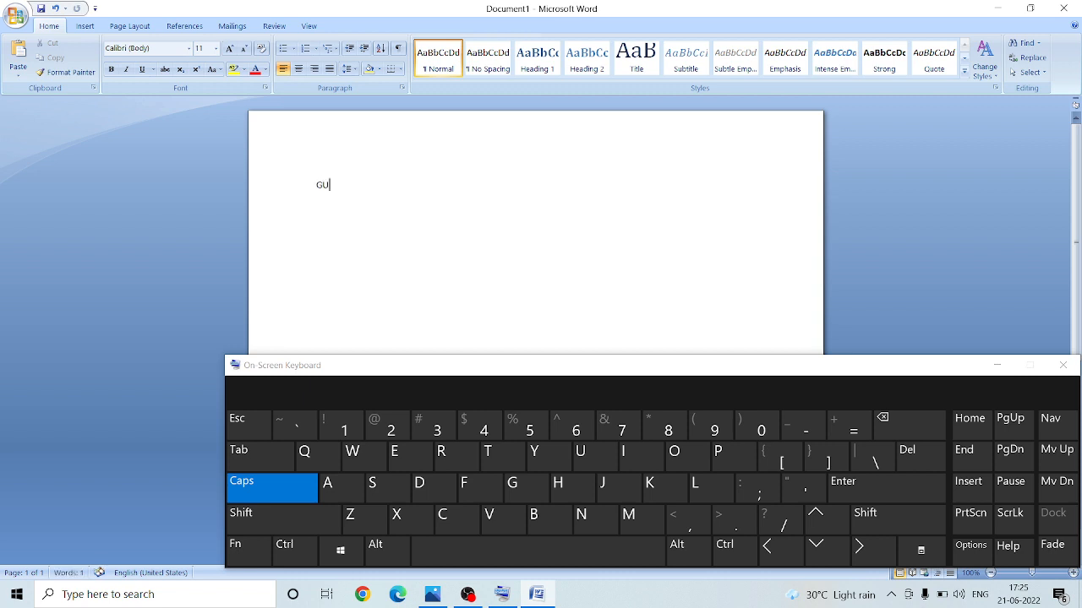
pyautogui.write('DDU')
pyautogui.click(622, 452)
pyautogui.click(372, 482)
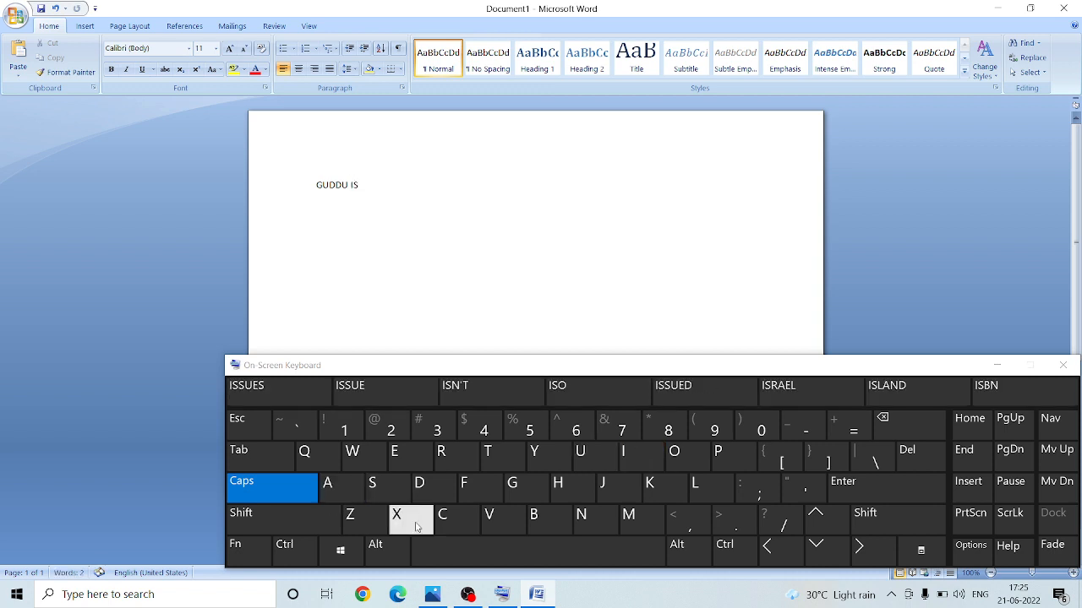
pyautogui.click(459, 550)
pyautogui.click(330, 490)
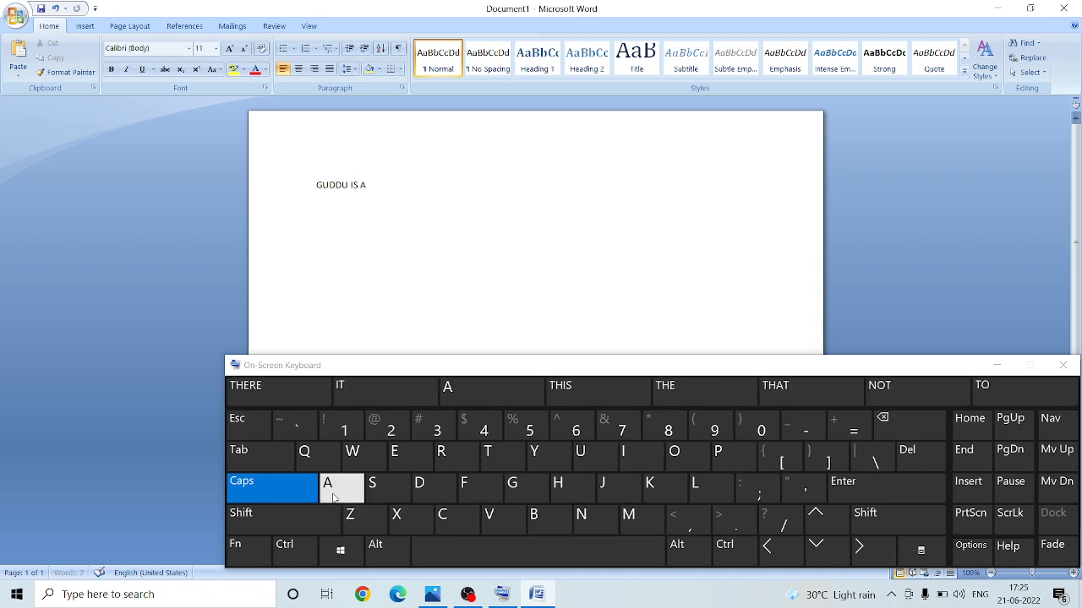
# - Complete the sample sentence with "GOOD BOY." using the on-screen keyboard
pyautogui.click(509, 551)
pyautogui.click(497, 492)
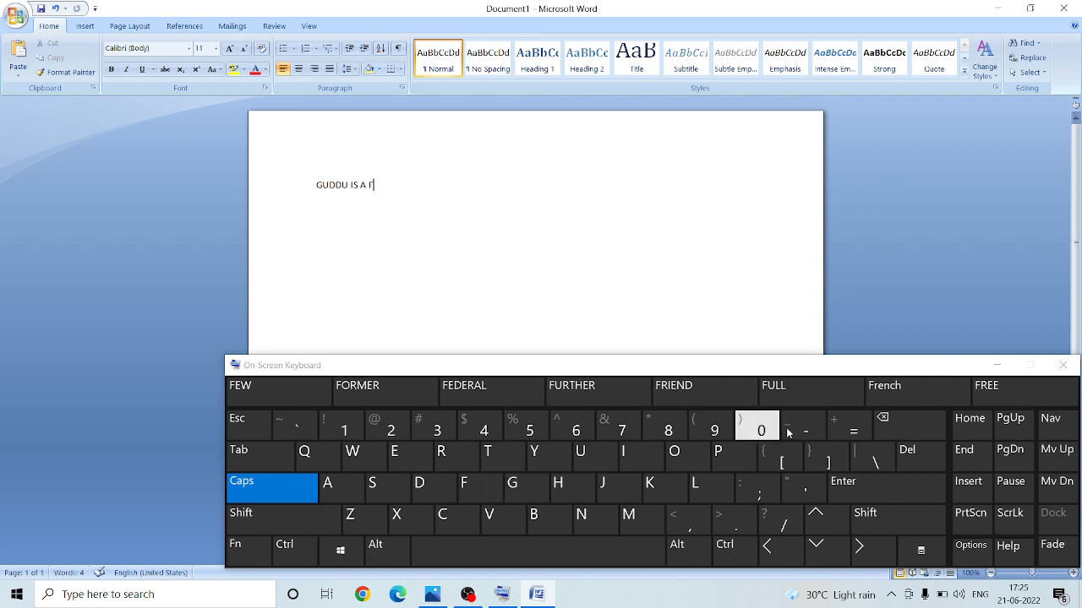
pyautogui.click(879, 422)
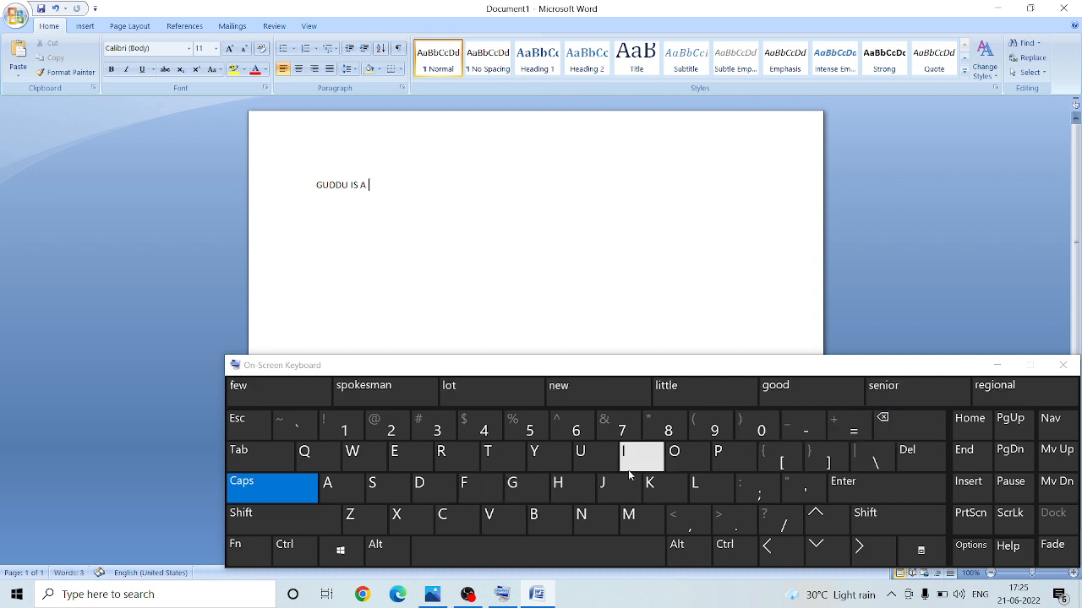
pyautogui.click(512, 488)
pyautogui.click(672, 466)
pyautogui.click(672, 467)
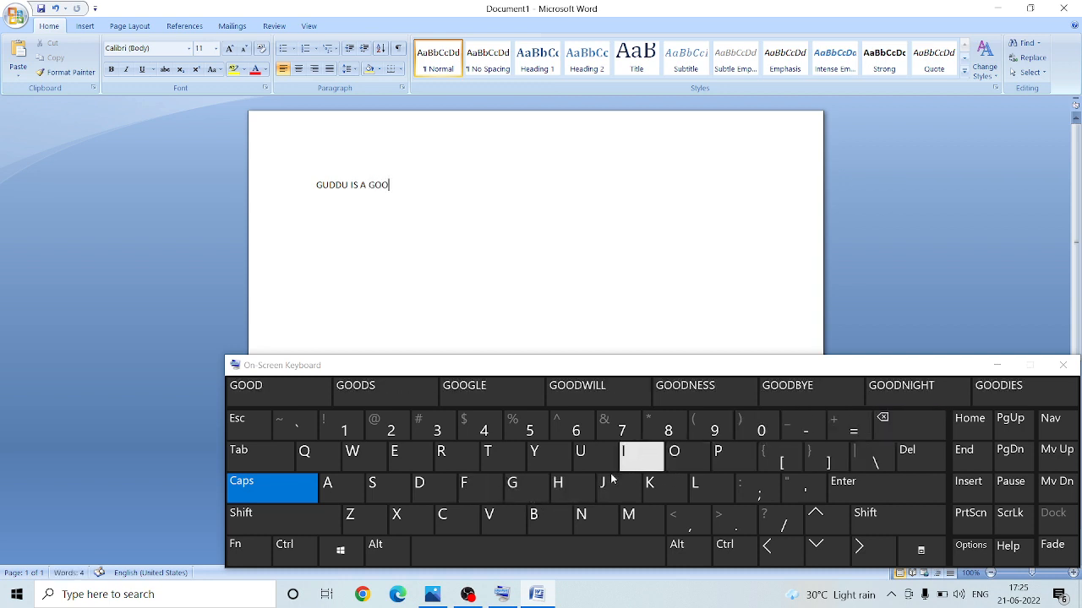
pyautogui.click(447, 499)
pyautogui.click(592, 565)
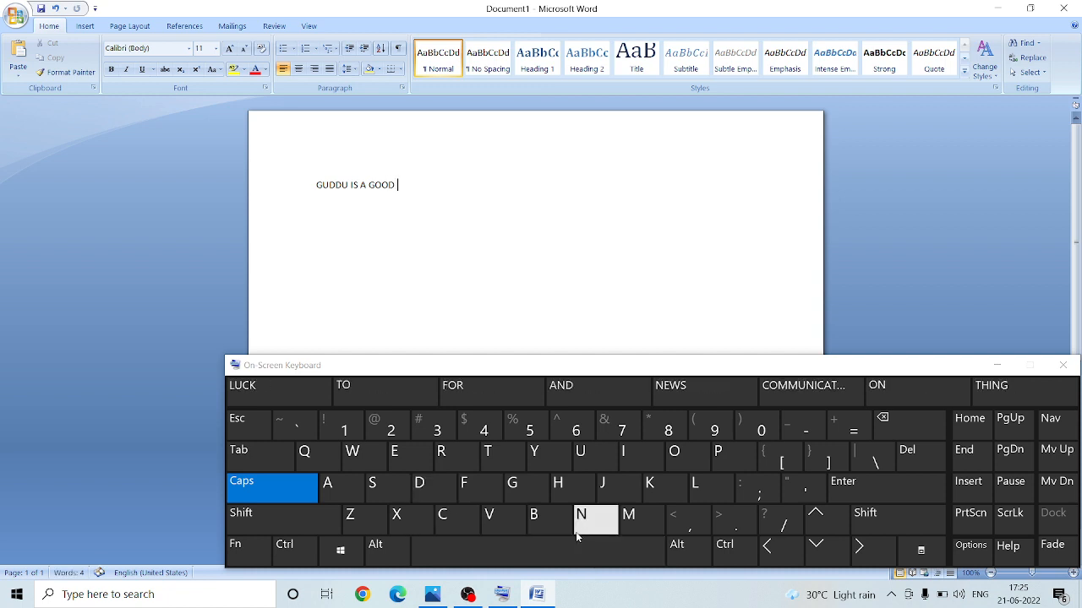
pyautogui.click(549, 530)
pyautogui.click(689, 454)
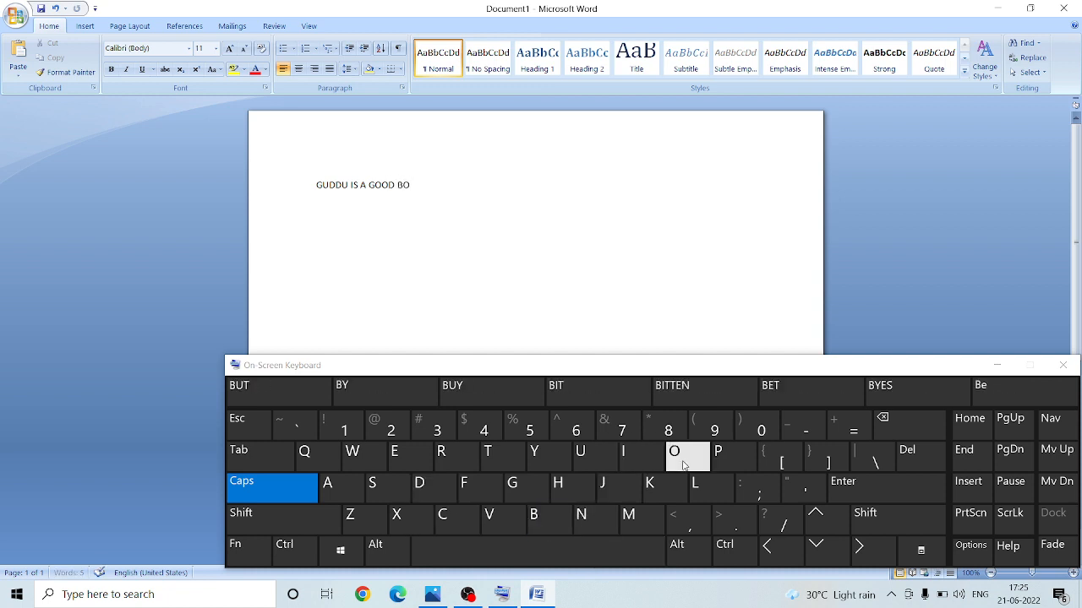
pyautogui.click(541, 450)
pyautogui.click(732, 518)
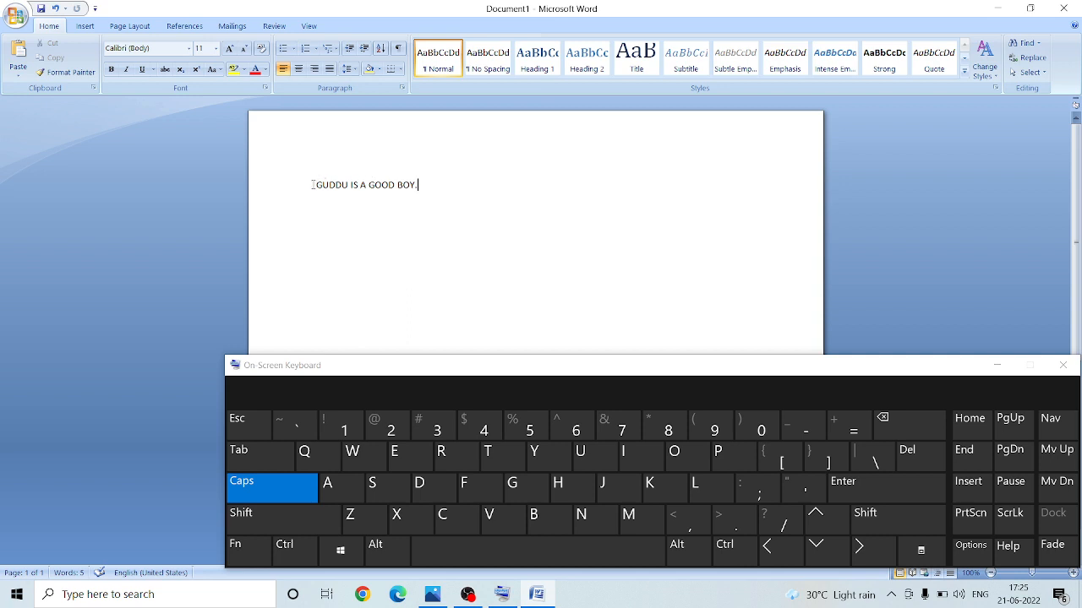
# - Enlarge the whole sample sentence to font size 48 and clear the selection
pyautogui.moveTo(313, 184); pyautogui.dragTo(434, 186)
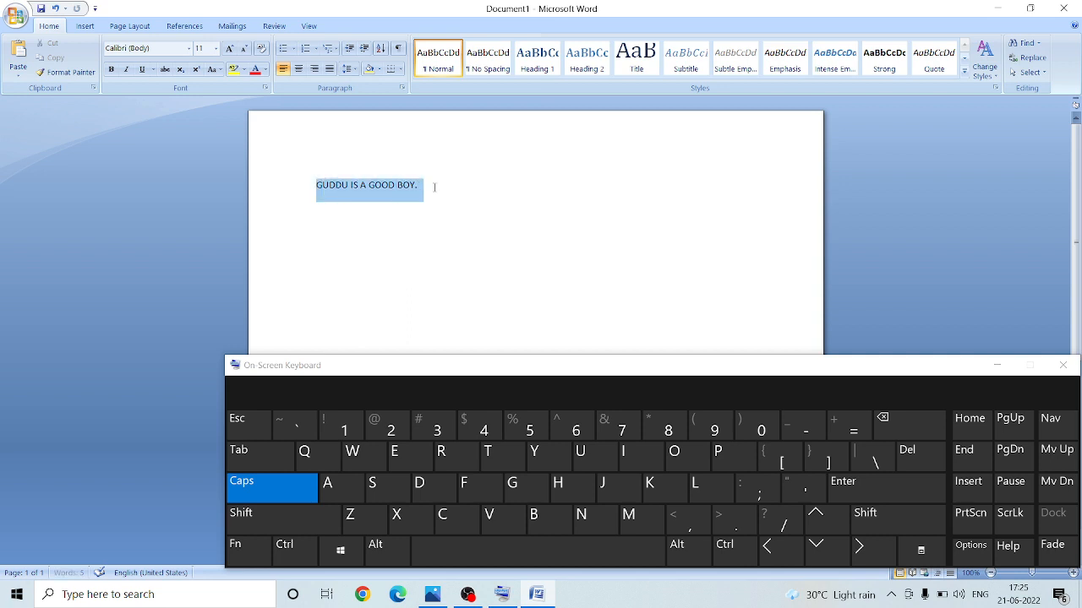
pyautogui.click(230, 50)
pyautogui.click(230, 50)
pyautogui.click(230, 50)
pyautogui.click(230, 50)
pyautogui.click(230, 51)
pyautogui.click(230, 51)
pyautogui.click(230, 51)
pyautogui.click(230, 50)
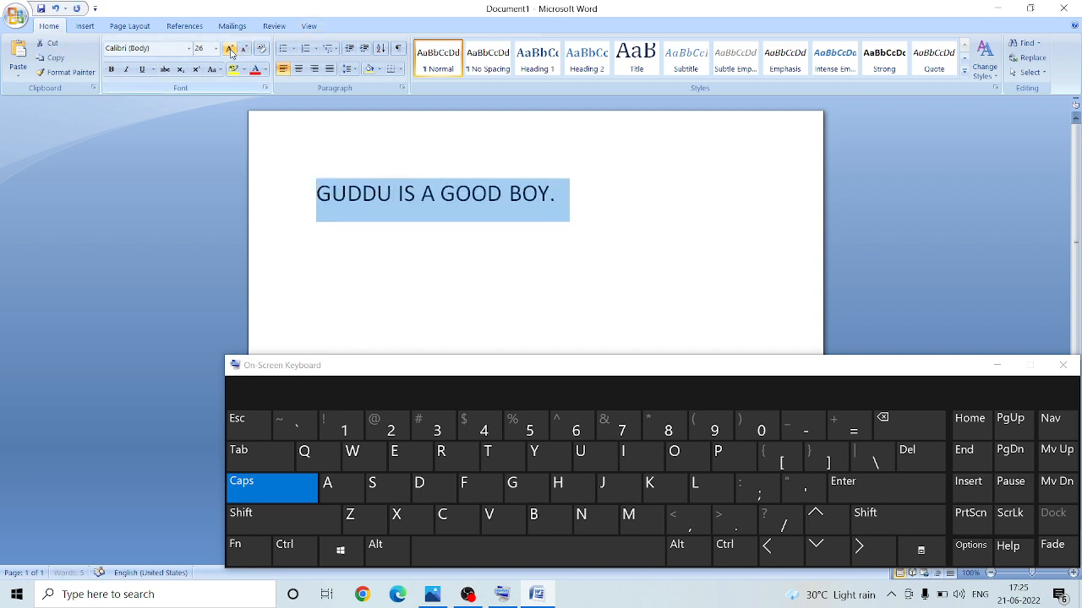
pyautogui.click(230, 50)
pyautogui.click(230, 50)
pyautogui.click(230, 51)
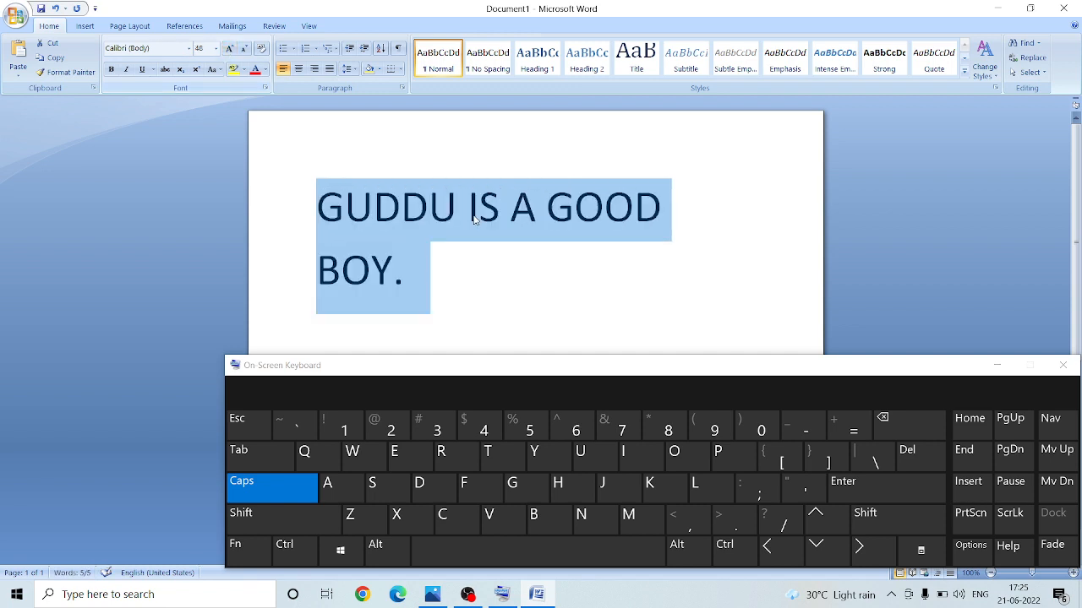
pyautogui.click(474, 252)
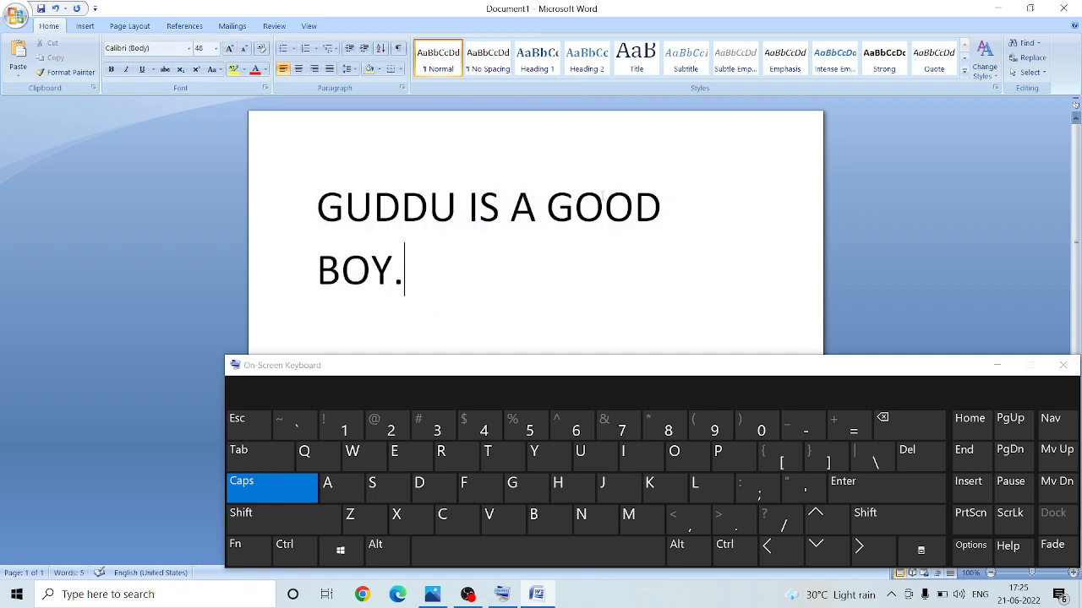
# - Select the word "GOOD" in the sentence and move the on-screen keyboard slightly higher
pyautogui.click(550, 203)
pyautogui.moveTo(550, 204); pyautogui.dragTo(666, 212)
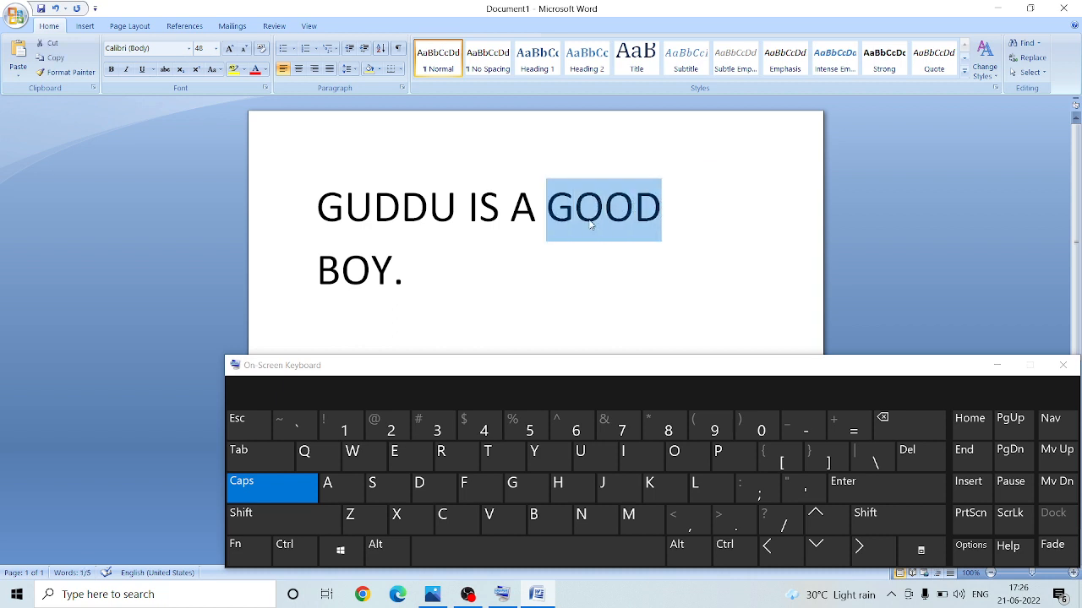
pyautogui.click(441, 372)
pyautogui.moveTo(497, 366); pyautogui.dragTo(462, 341)
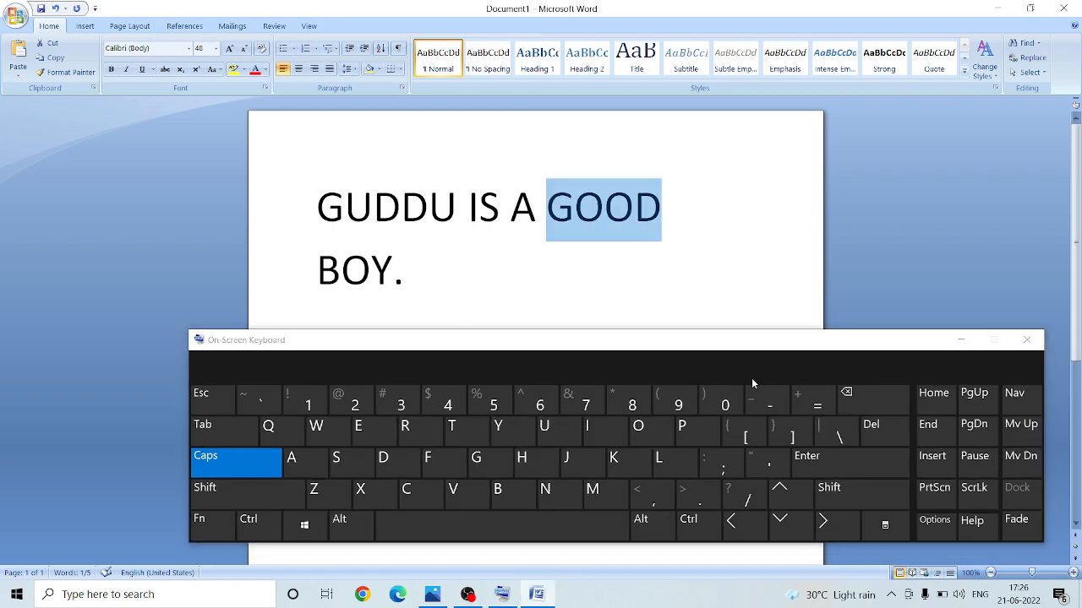
# - Reselect the word "GOOD" letter by letter from its end and cut it using the on-screen keyboard
pyautogui.click(676, 239)
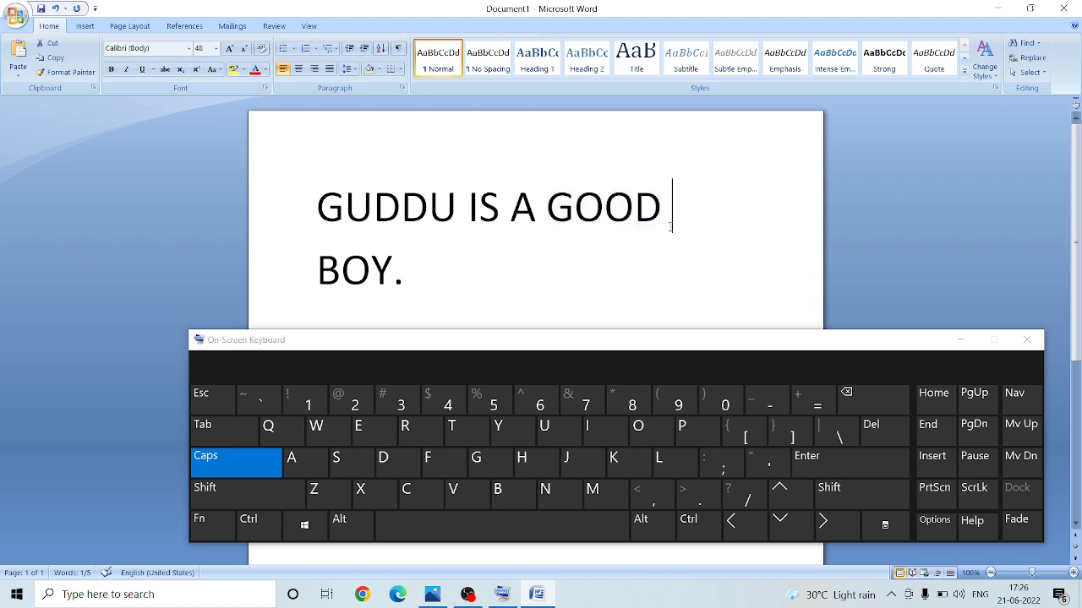
pyautogui.press('Left')
pyautogui.press('shift')
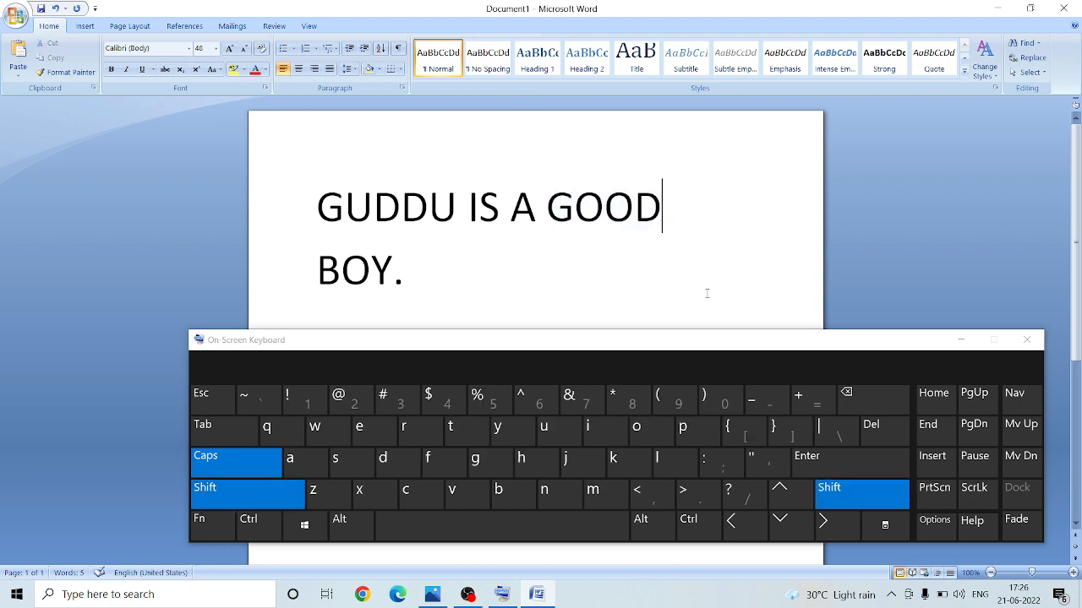
pyautogui.click(734, 524)
pyautogui.click(734, 524)
pyautogui.click(734, 524)
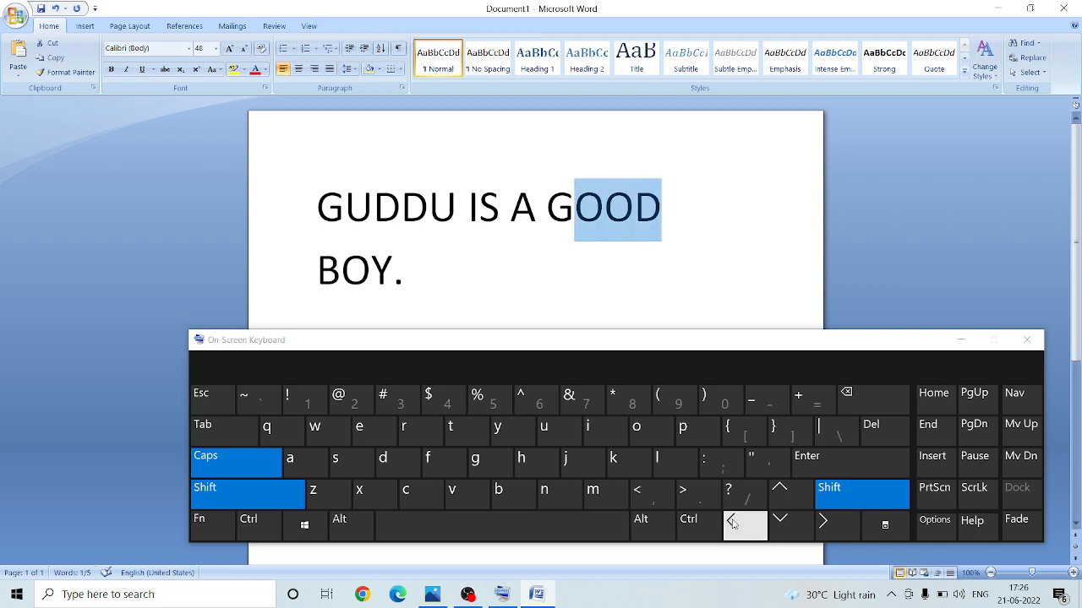
pyautogui.click(732, 522)
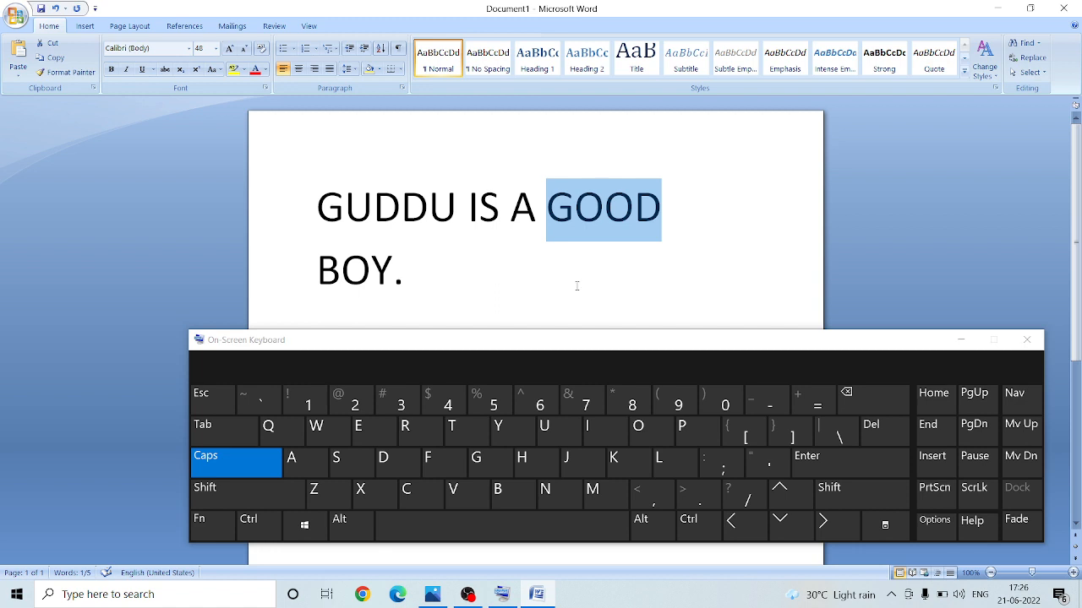
pyautogui.press('ctrl')
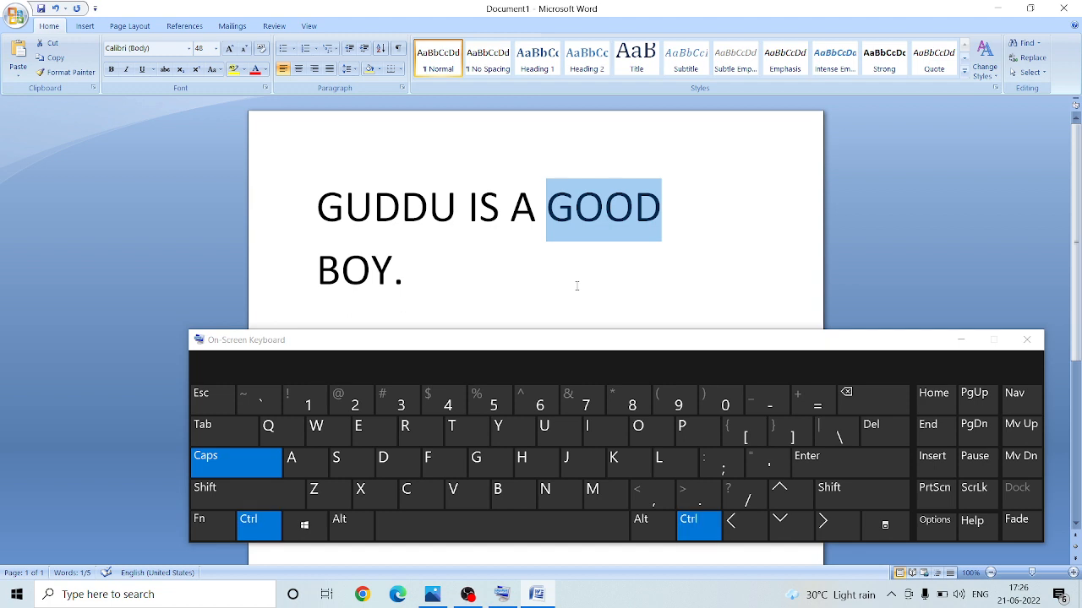
pyautogui.keyDown('ctrl'); pyautogui.click(369, 495); pyautogui.keyUp('ctrl')
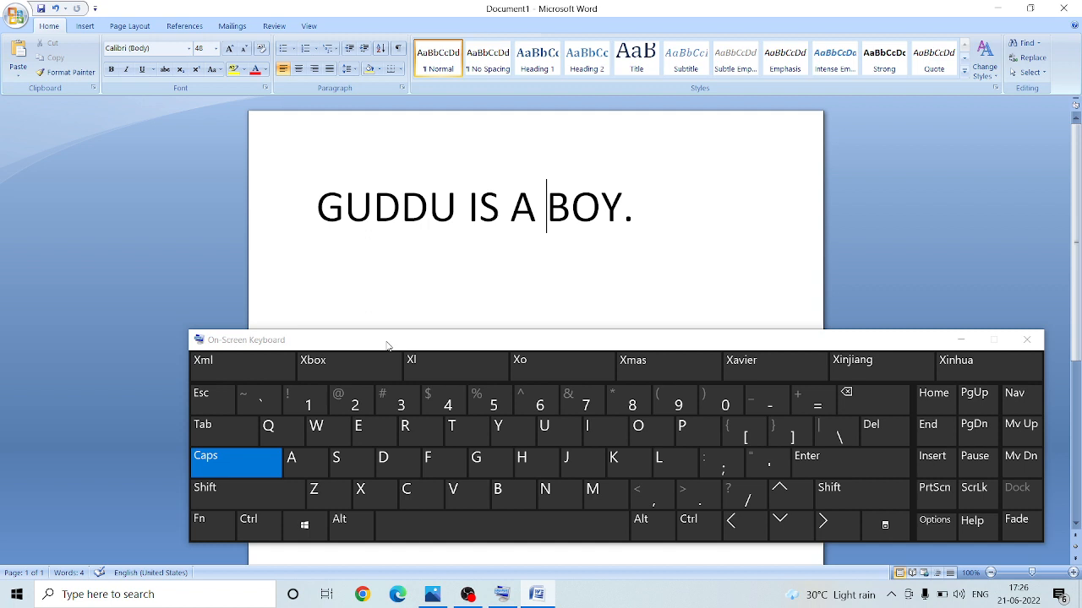
# - Undo the cut of the word "GOOD" using the on-screen keyboard
pyautogui.keyDown('ctrl'); pyautogui.click(499, 432); pyautogui.keyUp('ctrl')
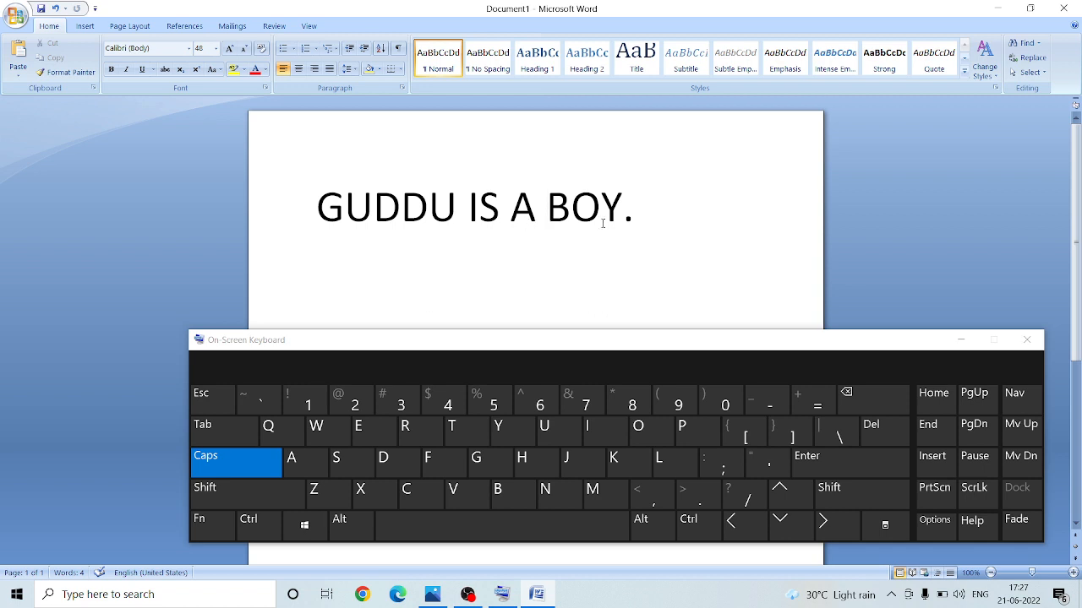
pyautogui.click(249, 524)
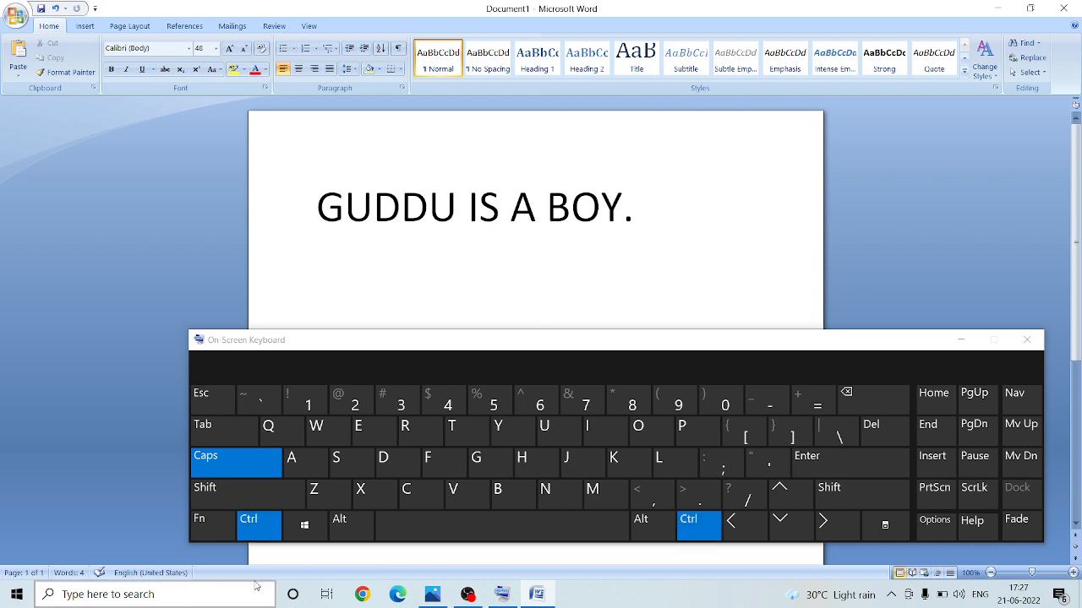
pyautogui.click(318, 497)
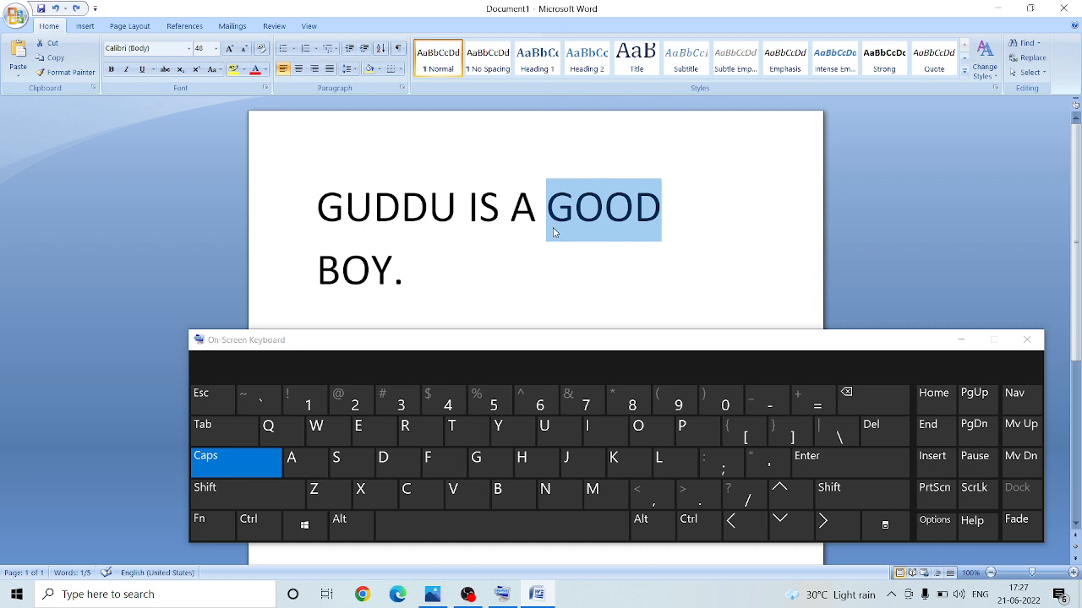
# - Cut the selected word "GOOD" and undo the cut using the on-screen keyboard
pyautogui.click(248, 522)
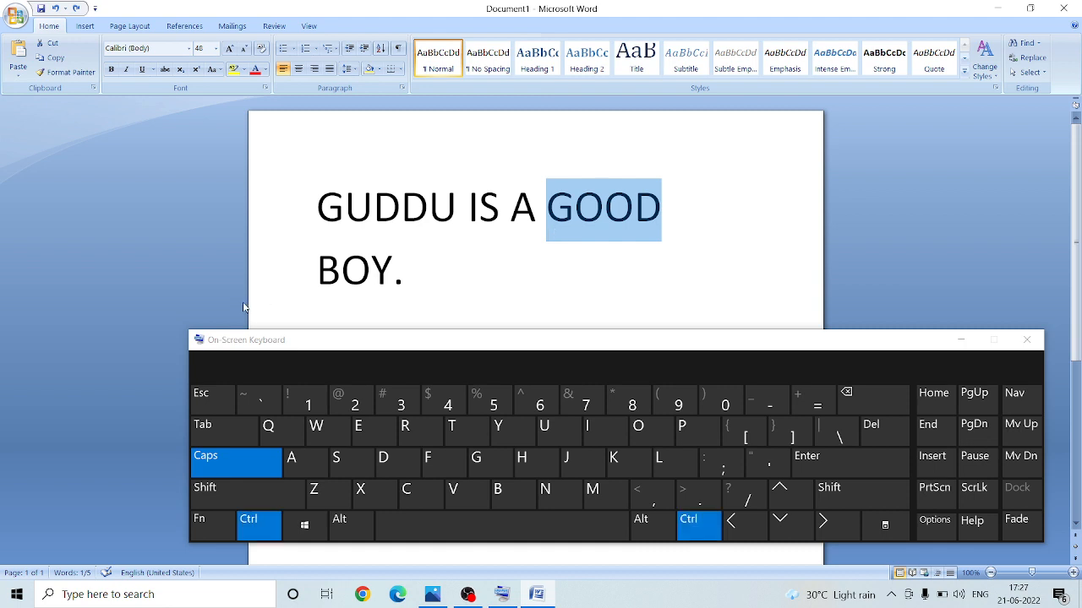
pyautogui.click(360, 498)
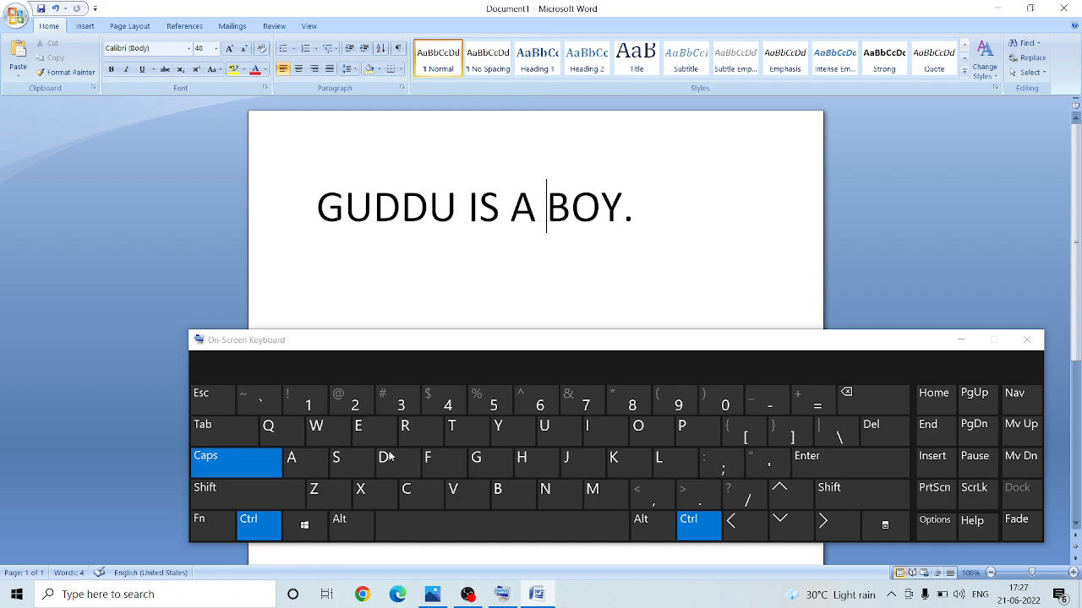
pyautogui.click(315, 493)
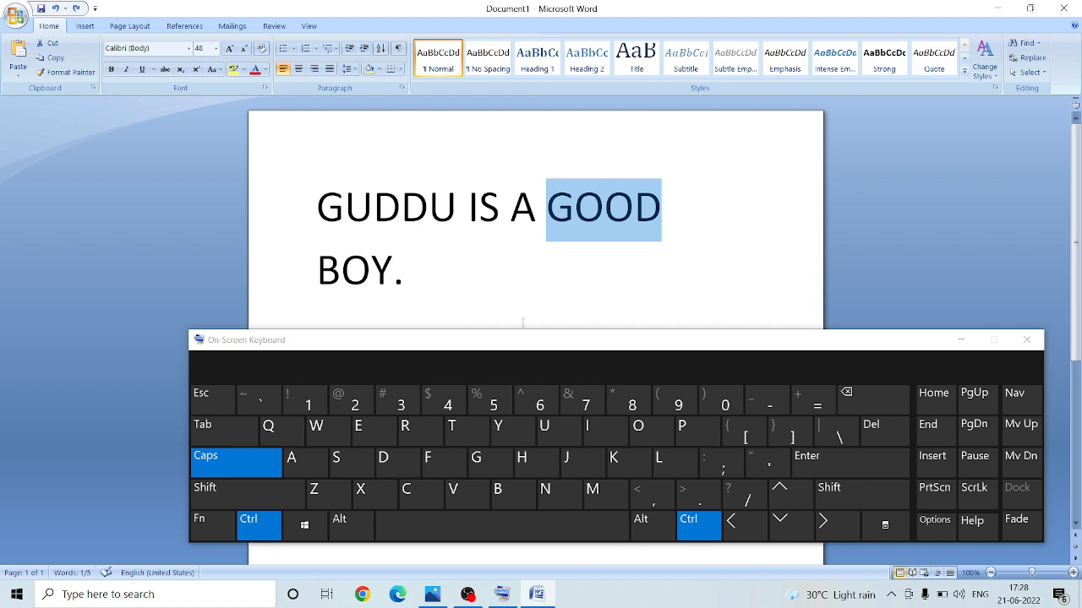
# - Redo the cut of the word "GOOD" and undo it again using the on-screen keyboard
pyautogui.click(509, 437)
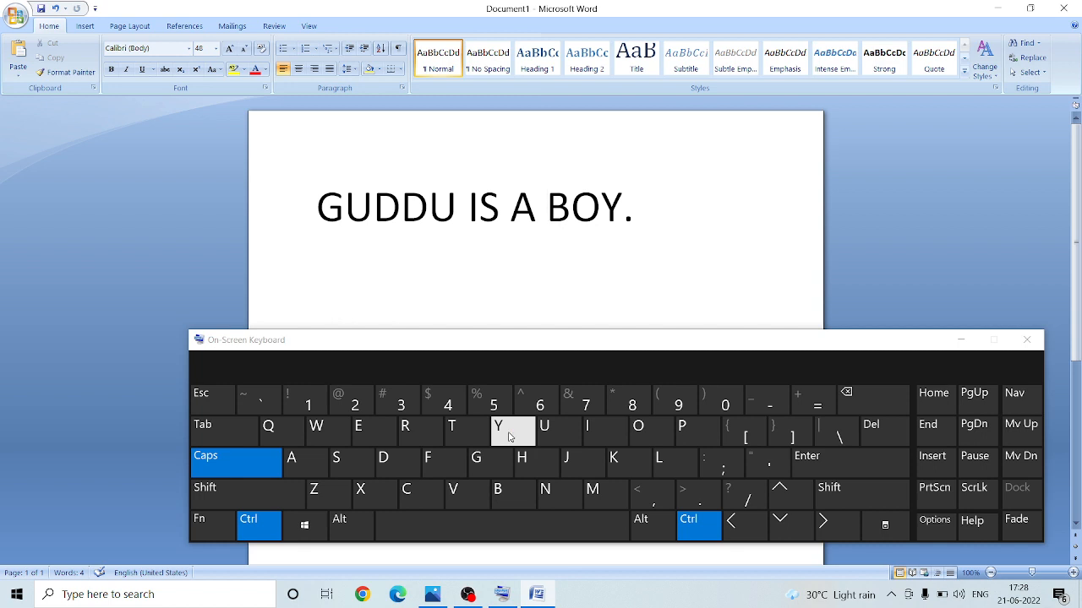
pyautogui.click(360, 490)
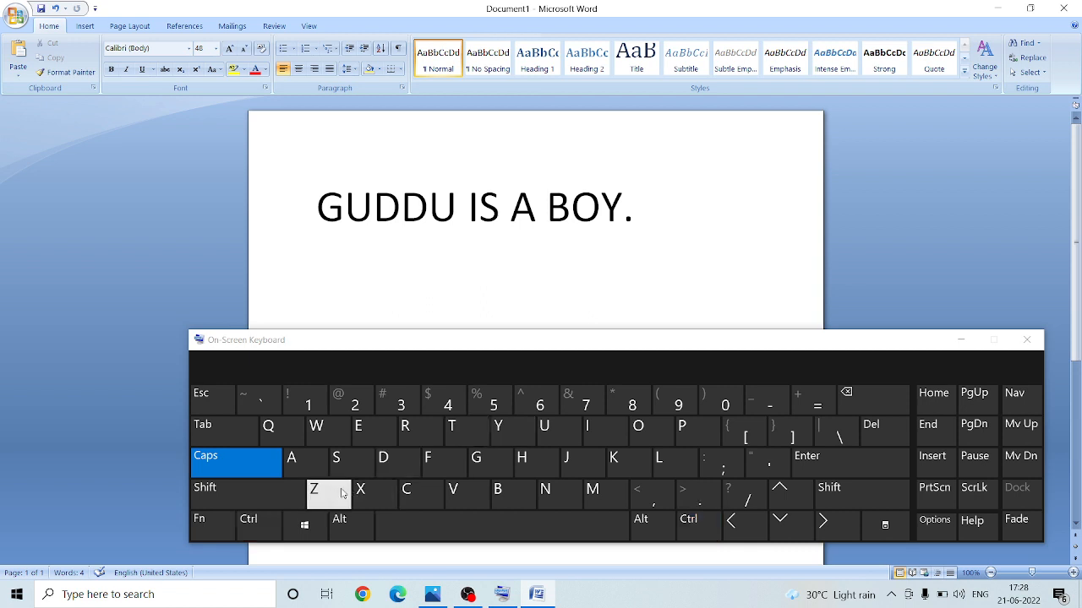
pyautogui.press('ctrl')
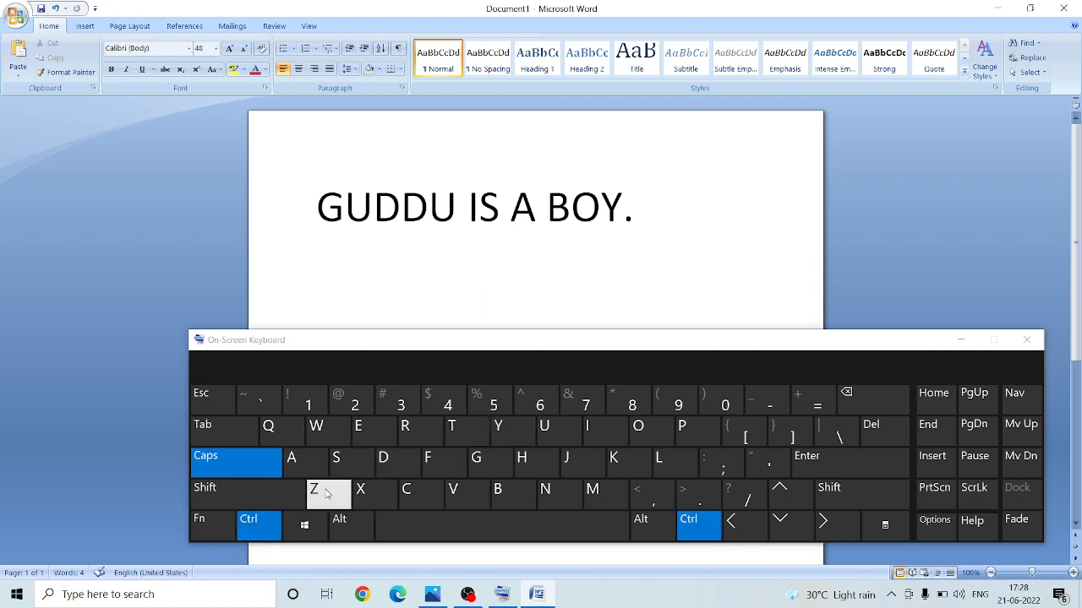
pyautogui.click(341, 494)
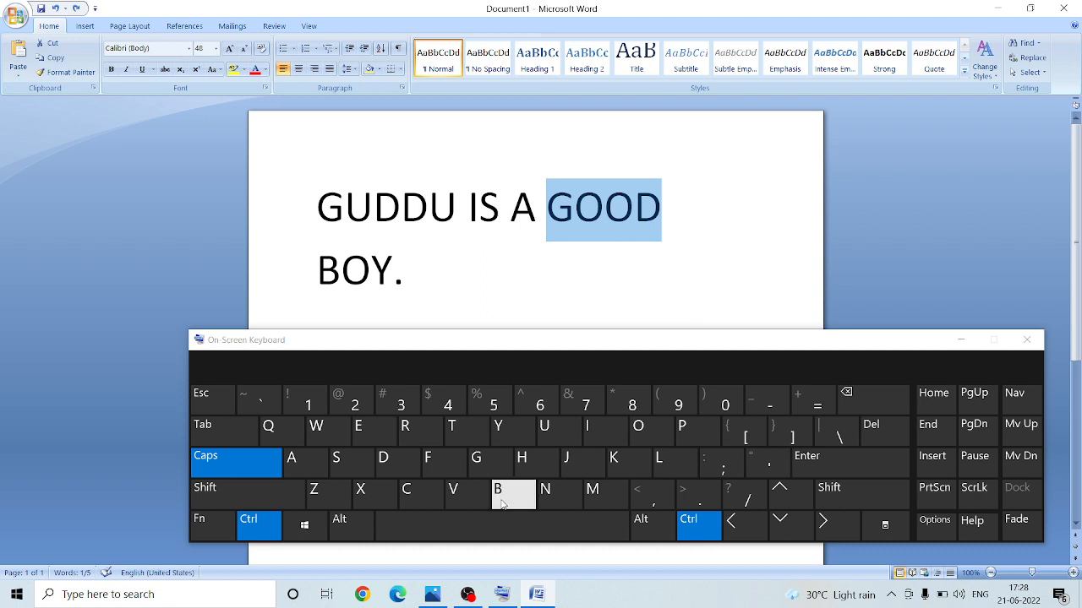
# - Repeat the redo and undo of the "GOOD" cut once more using the on-screen keyboard
pyautogui.click(501, 435)
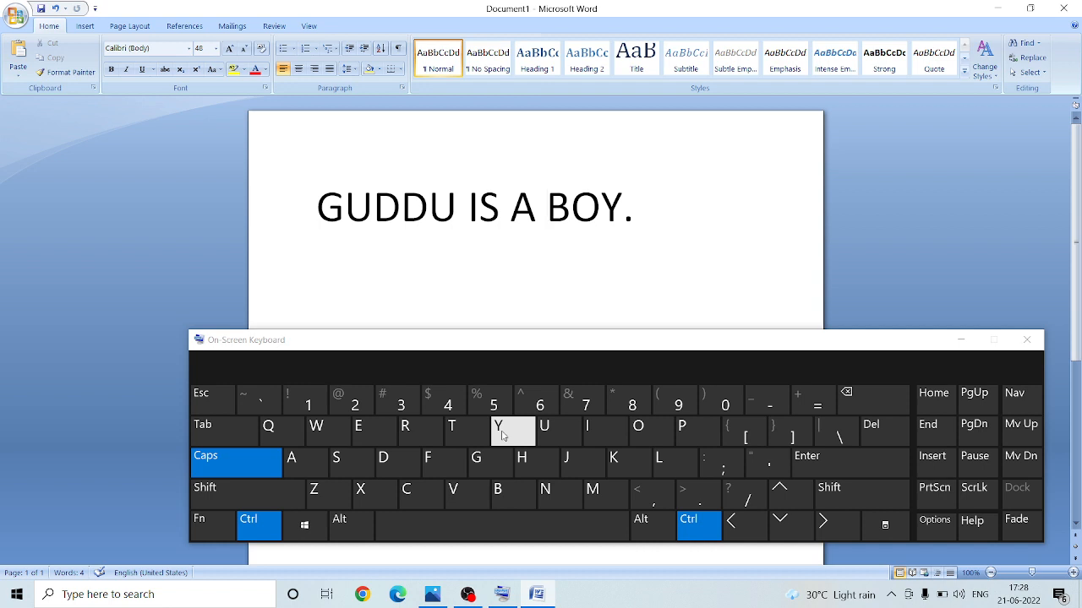
pyautogui.click(324, 497)
pyautogui.click(382, 497)
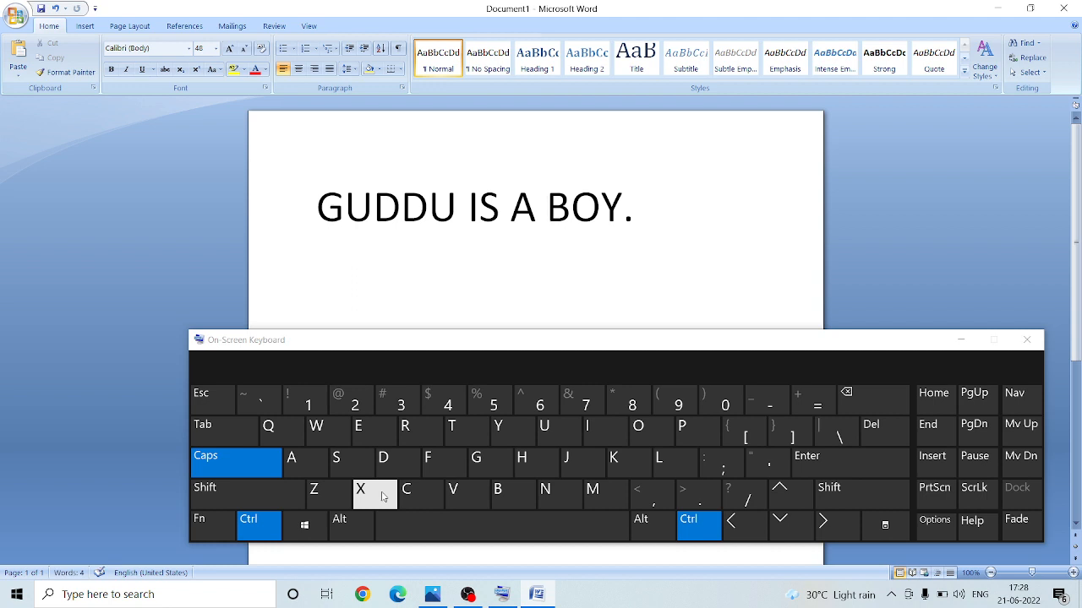
pyautogui.click(323, 495)
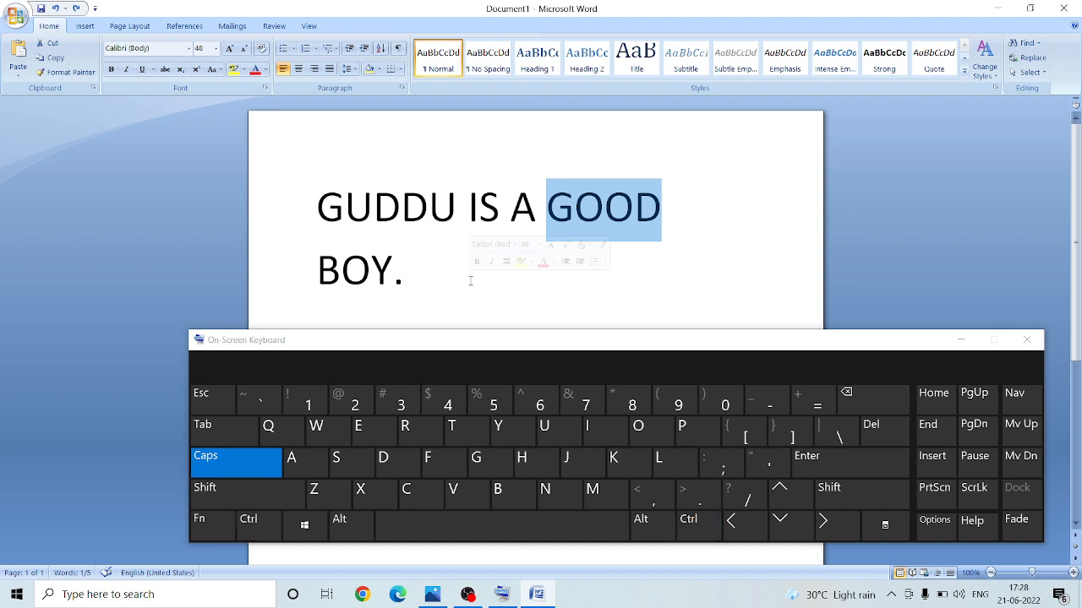
# - Clear the selection of the word "GOOD" by placing the cursor just before it
pyautogui.hotkey('ctrl', 'x')
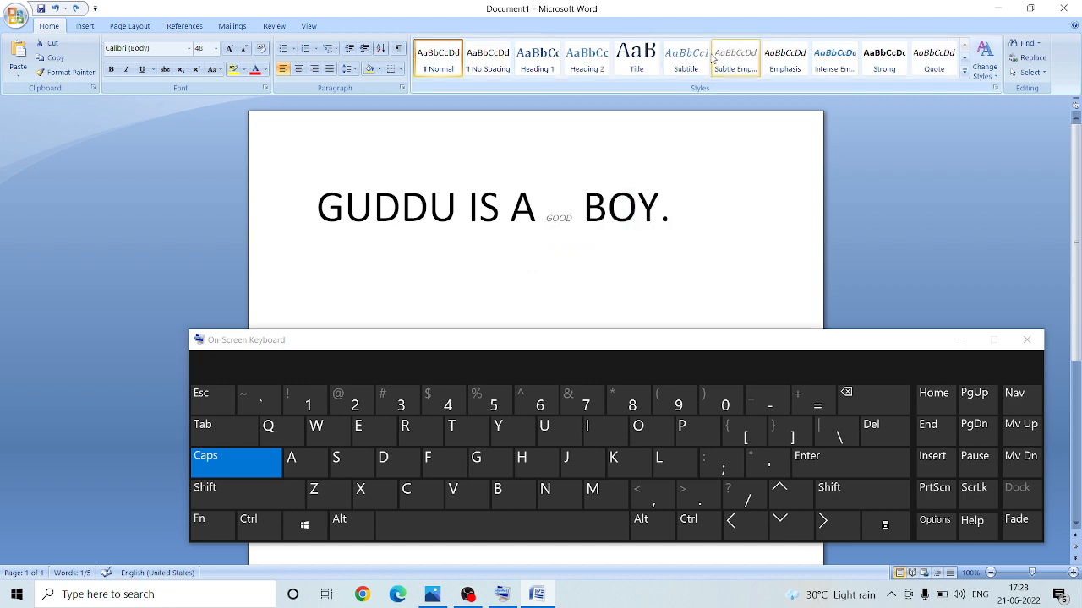
pyautogui.hotkey('ctrl', 'z')
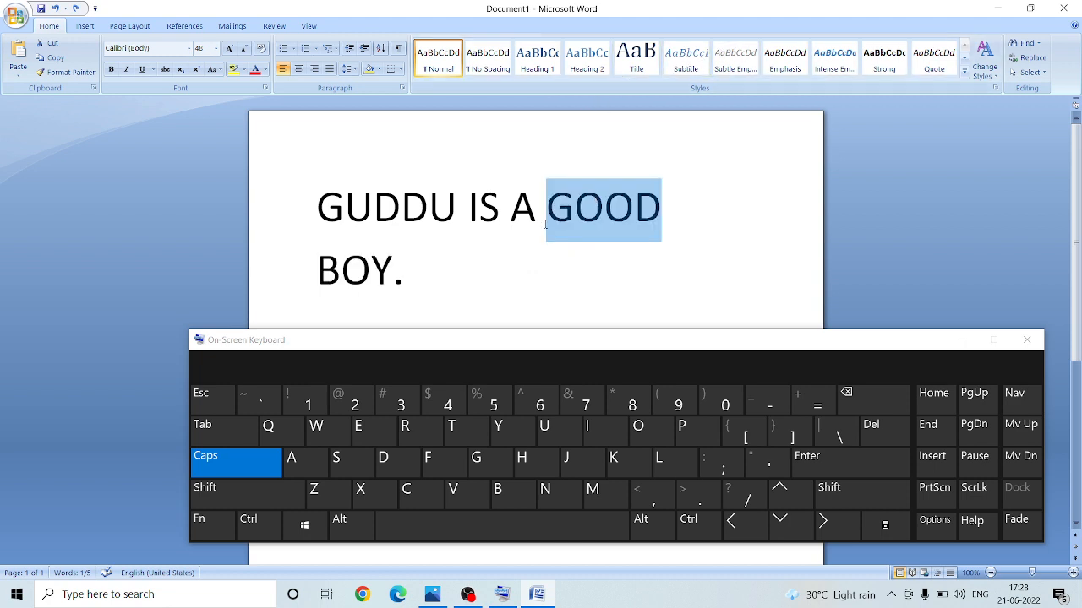
pyautogui.click(537, 216)
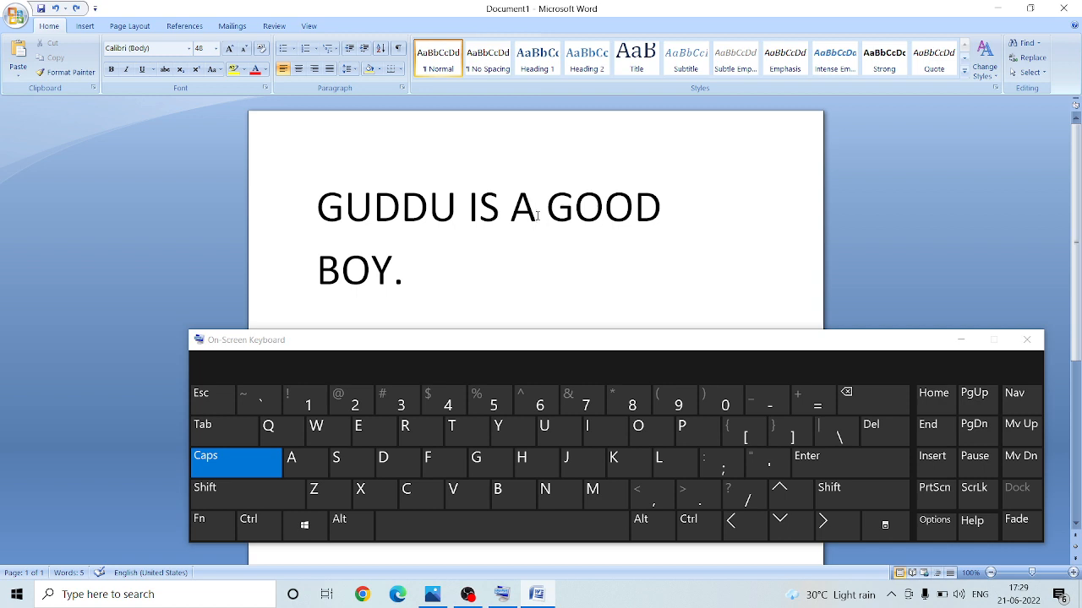
# - Minimise the Word document and switch to OBS Studio
pyautogui.click(1002, 13)
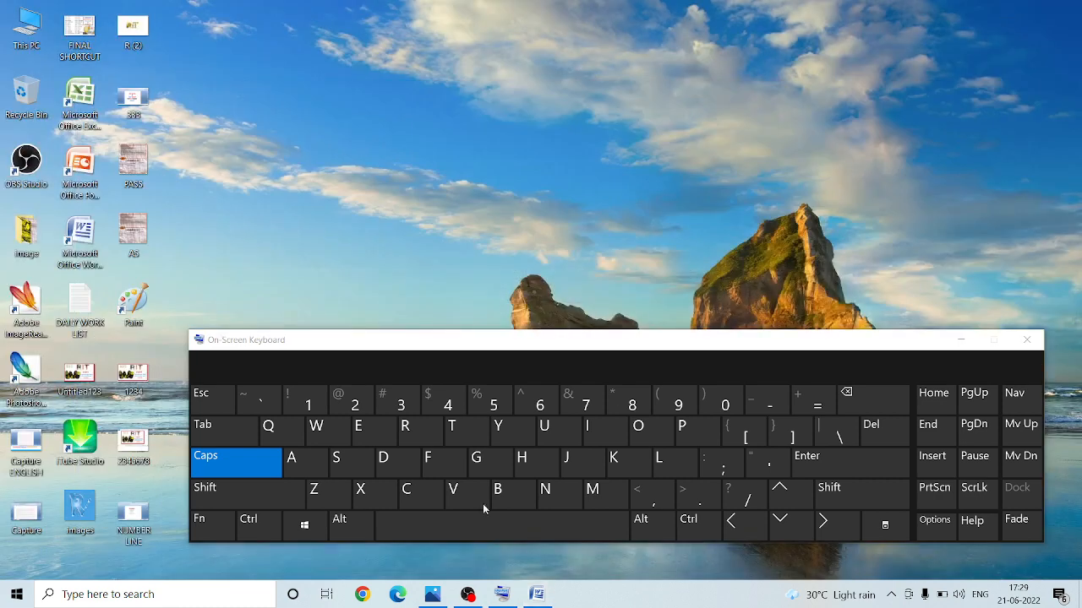
pyautogui.click(470, 595)
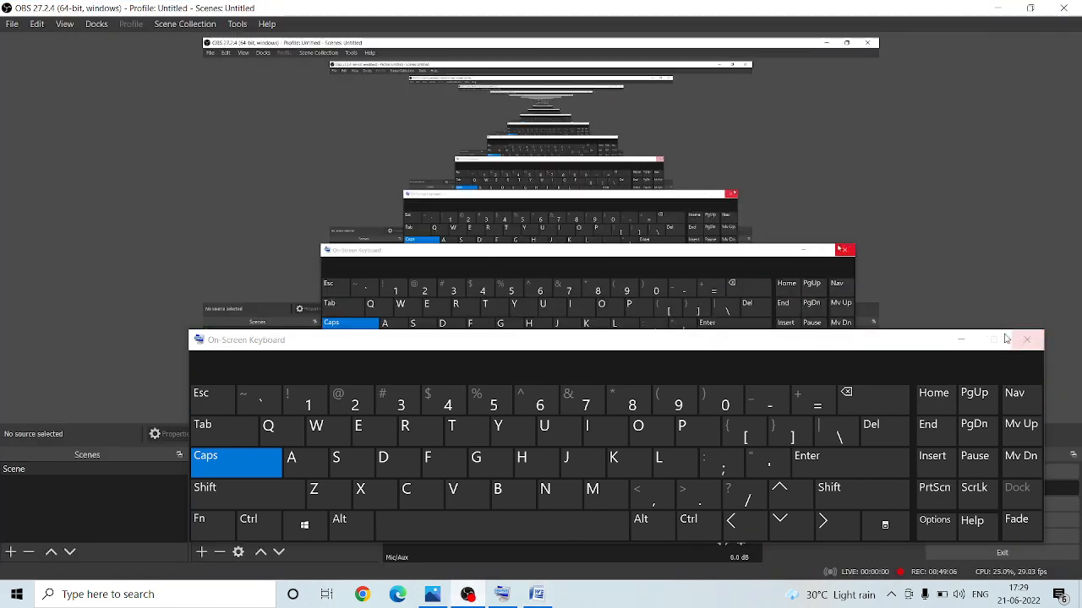